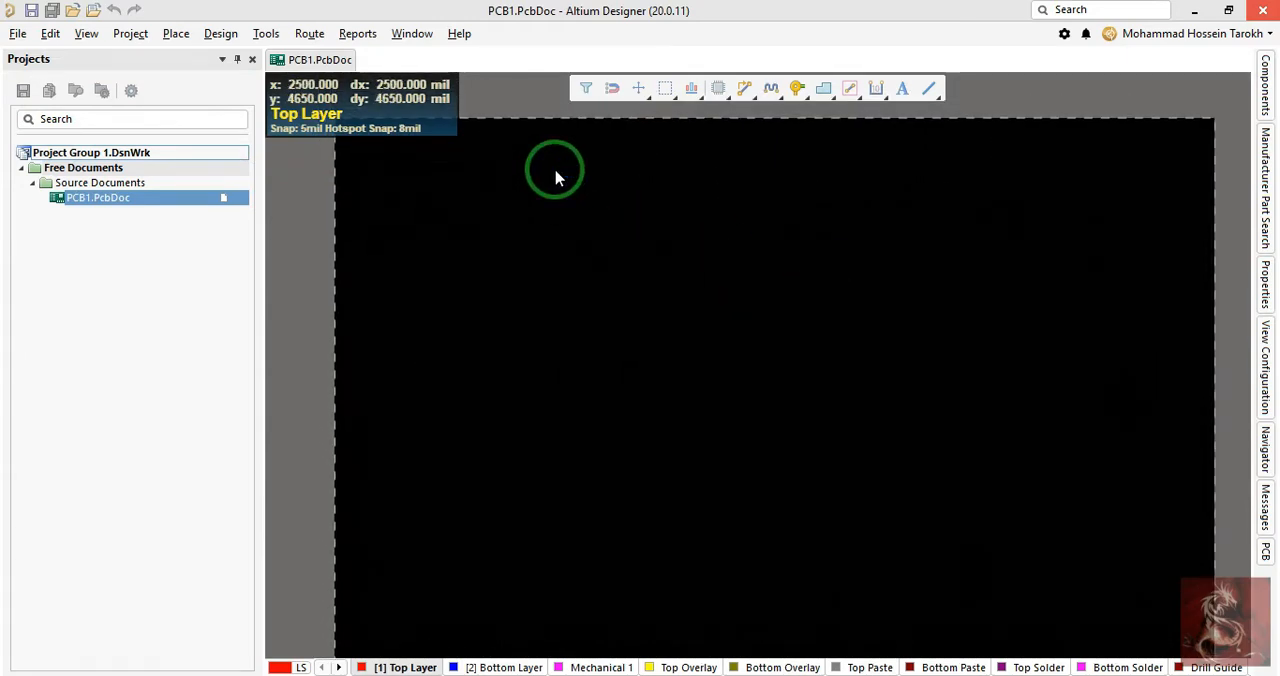
mouse_move(638, 360)
right_mouse_down()
mouse_move(620, 335)
mouse_move(615, 358)
right_mouse_up()
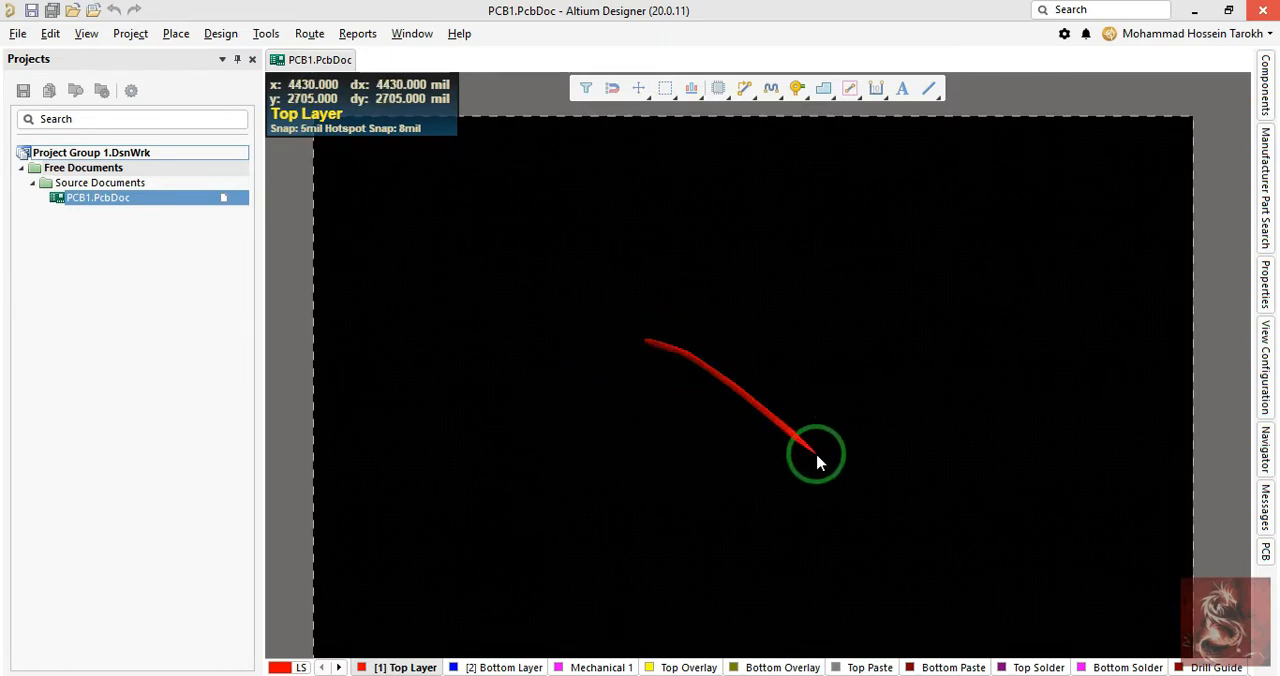
mouse_move(817, 462)
right_mouse_down()
mouse_move(803, 442)
mouse_move(818, 443)
right_mouse_up()
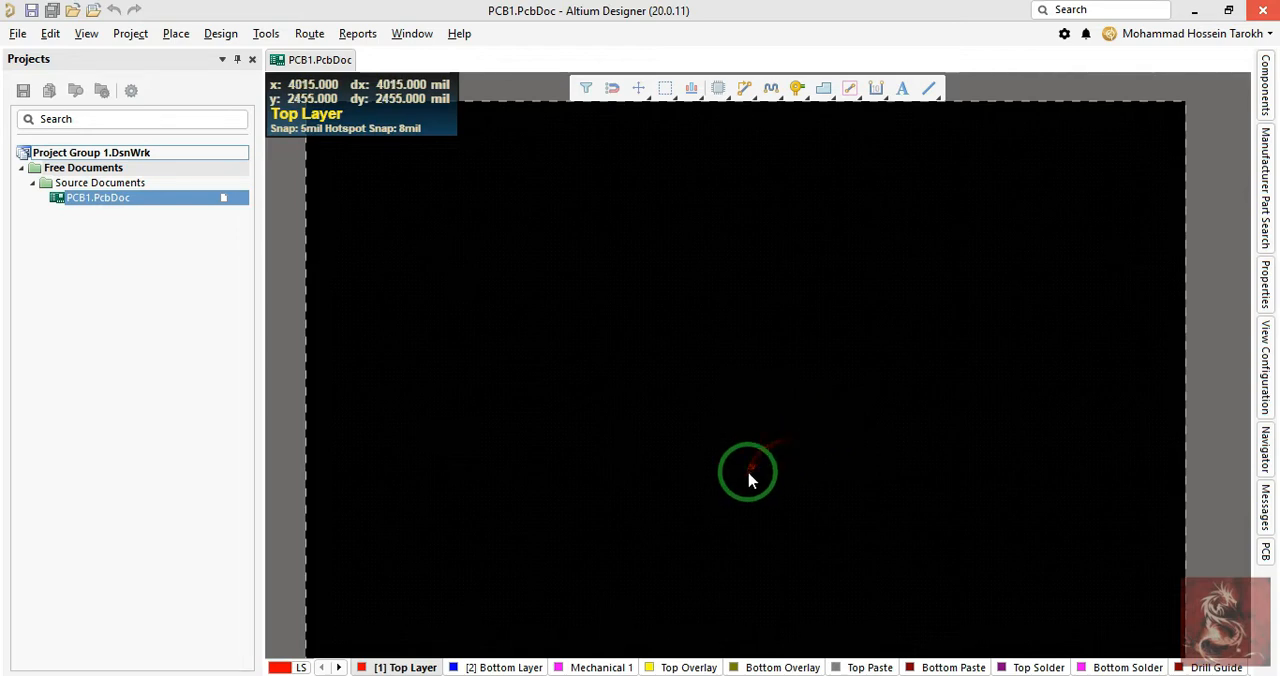
right_click_drag(628, 452, 640, 400)
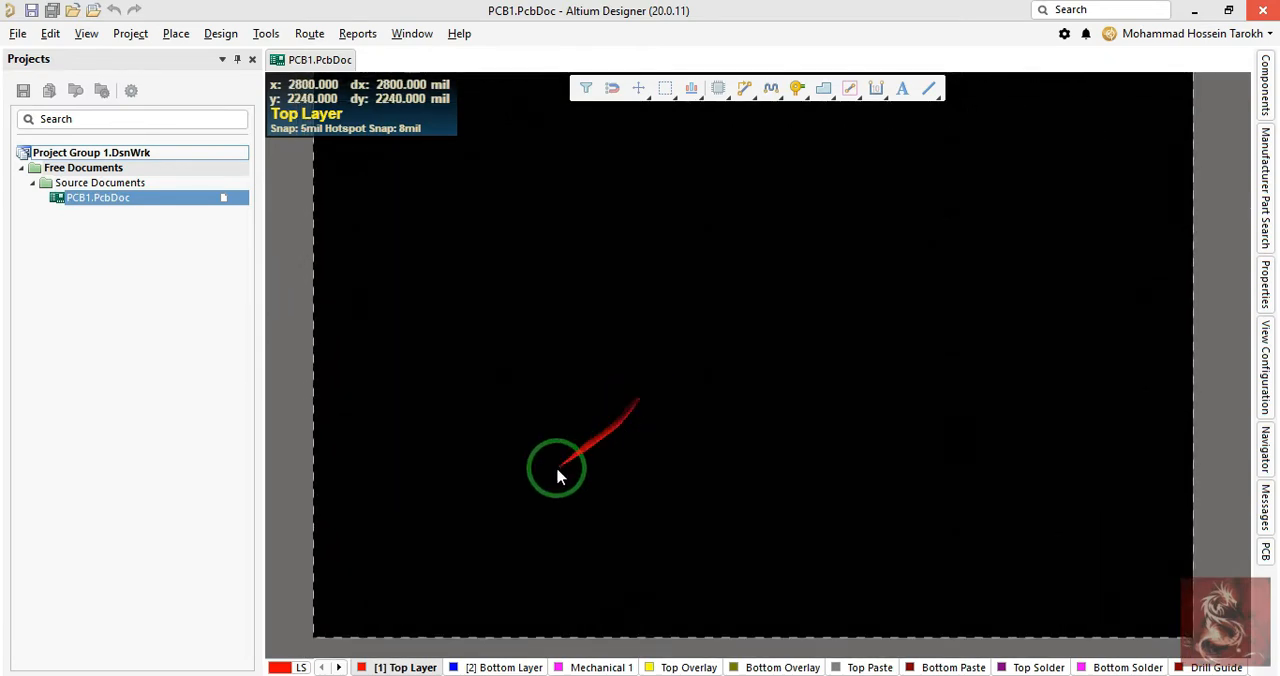
right_click_drag(461, 569, 483, 490)
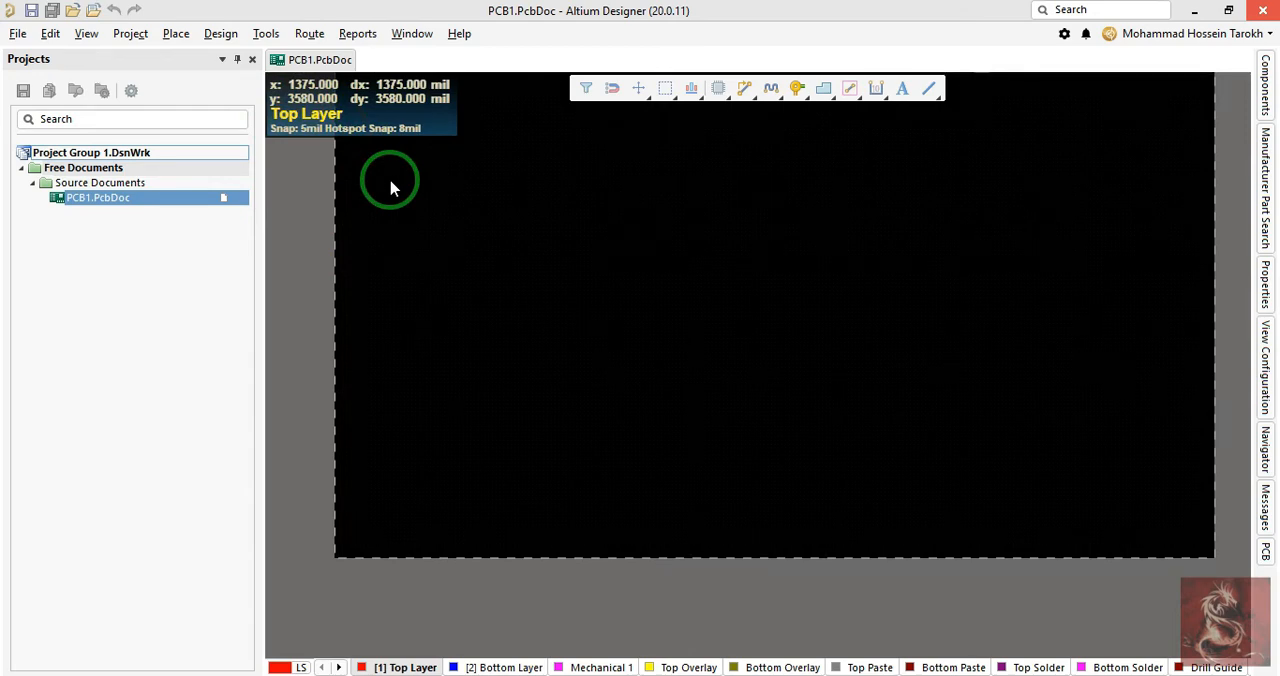
- Switch the measurement units to millimetres and back to mils
key("q")
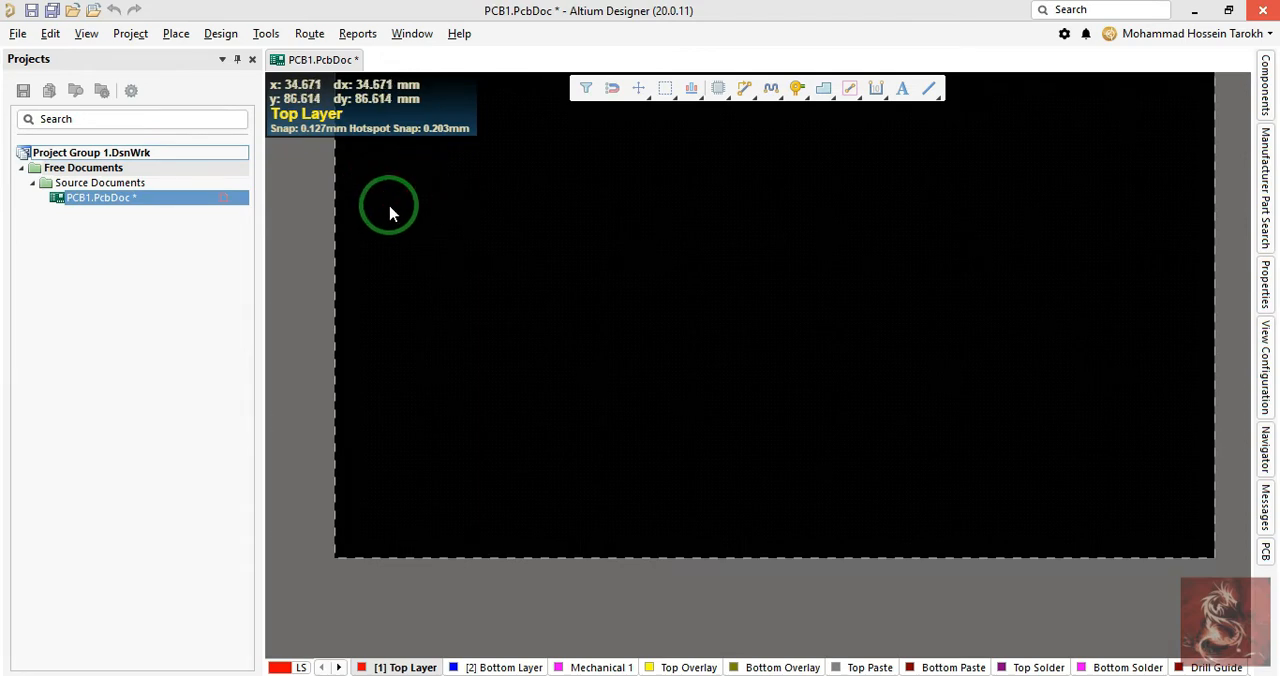
key("q")
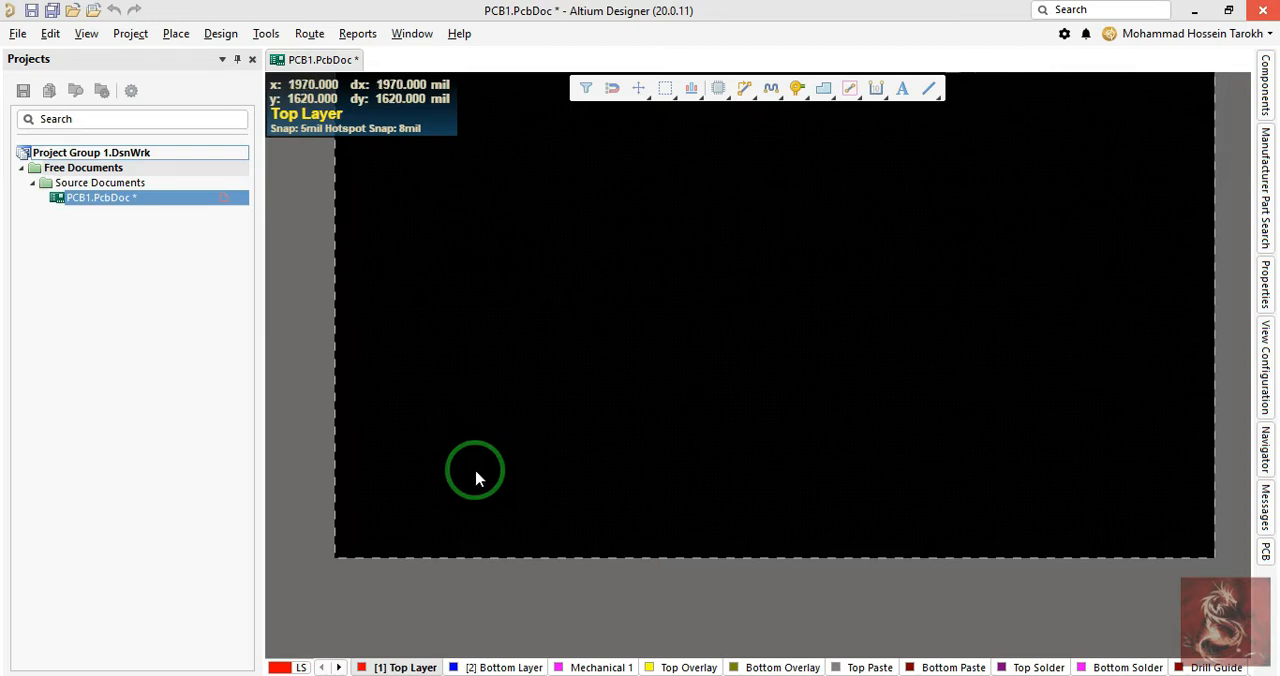
- Set the relative origin at a point near the centre of the empty board
right_click_drag(500, 465, 500, 249)
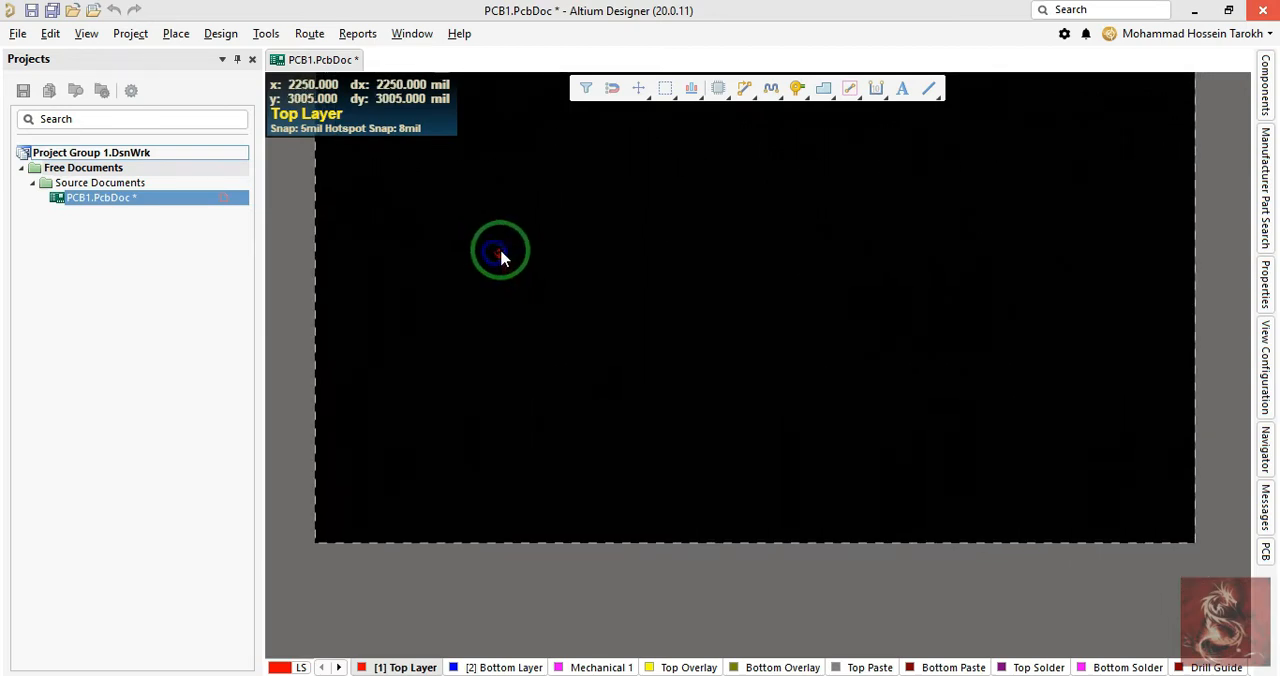
right_click(417, 450)
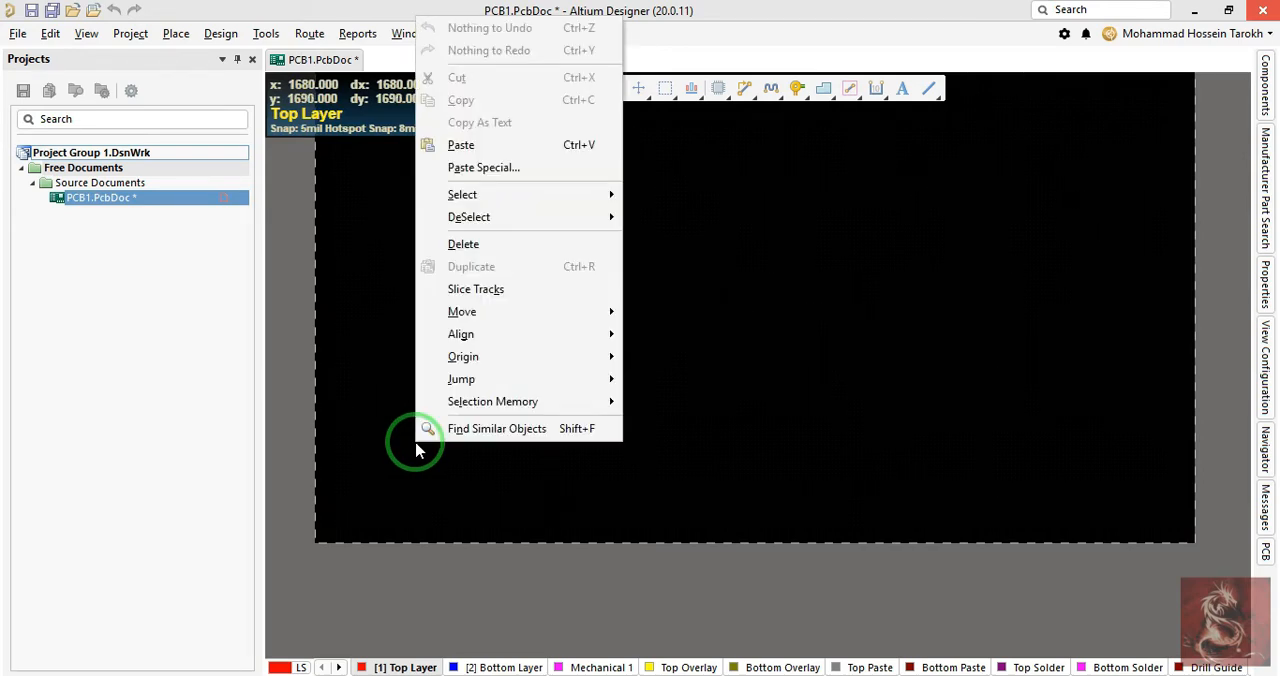
key("o")
key("Down")
key("Up")
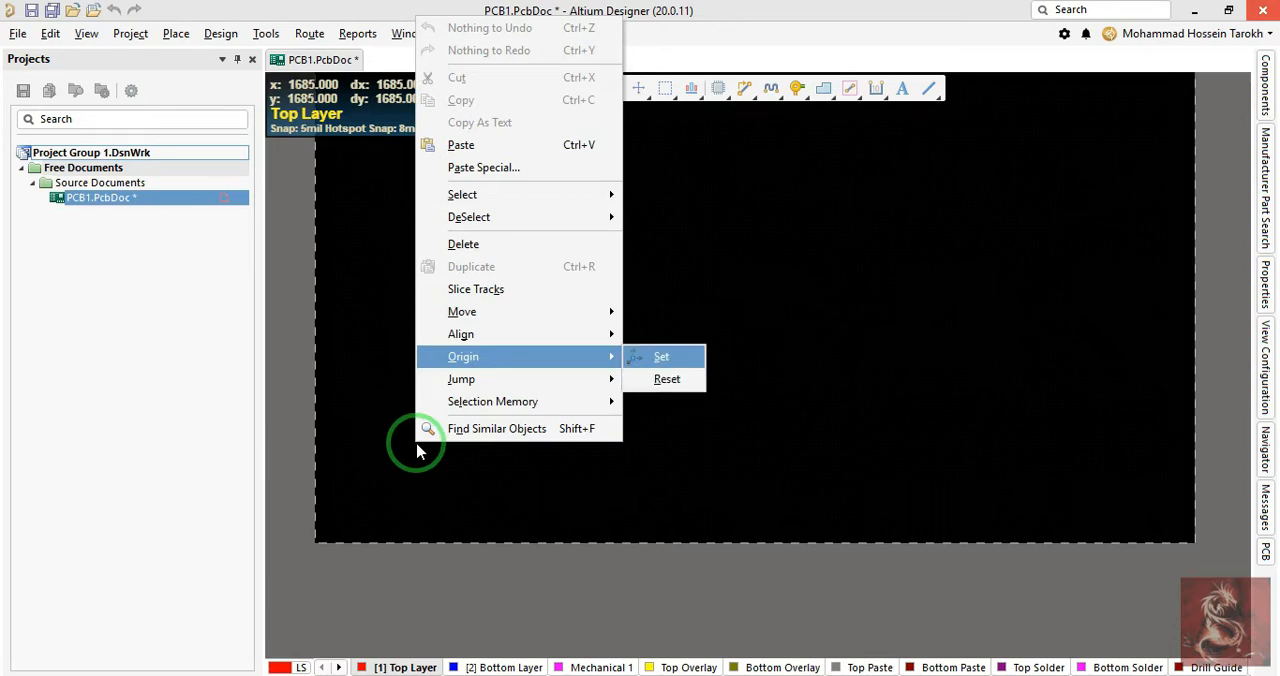
key("Return")
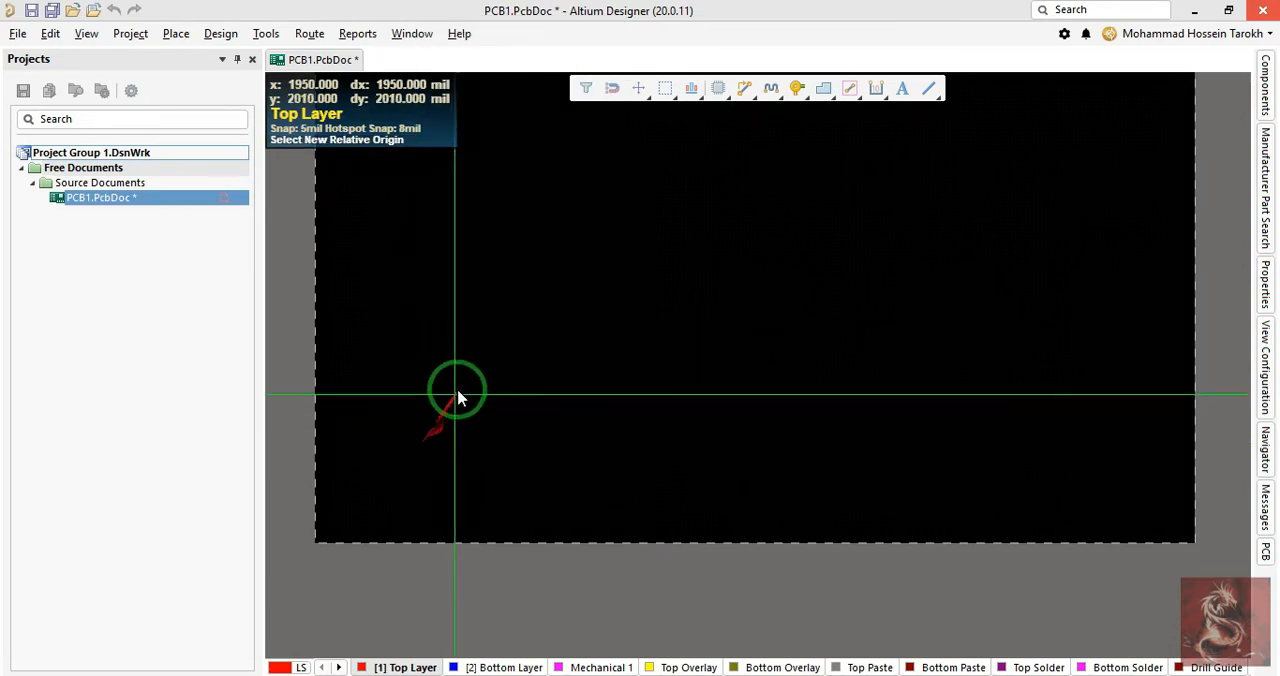
scroll(727, 263, "up", 2)
scroll(727, 263, "down", 3)
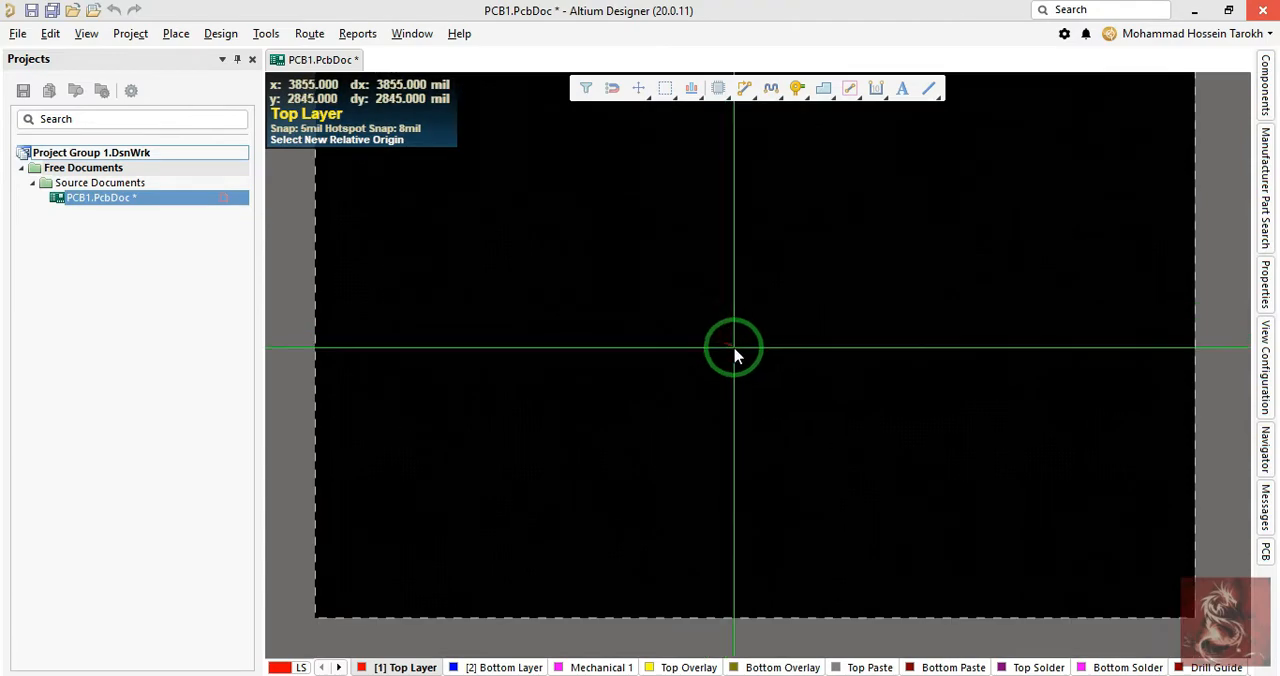
left_click(724, 317)
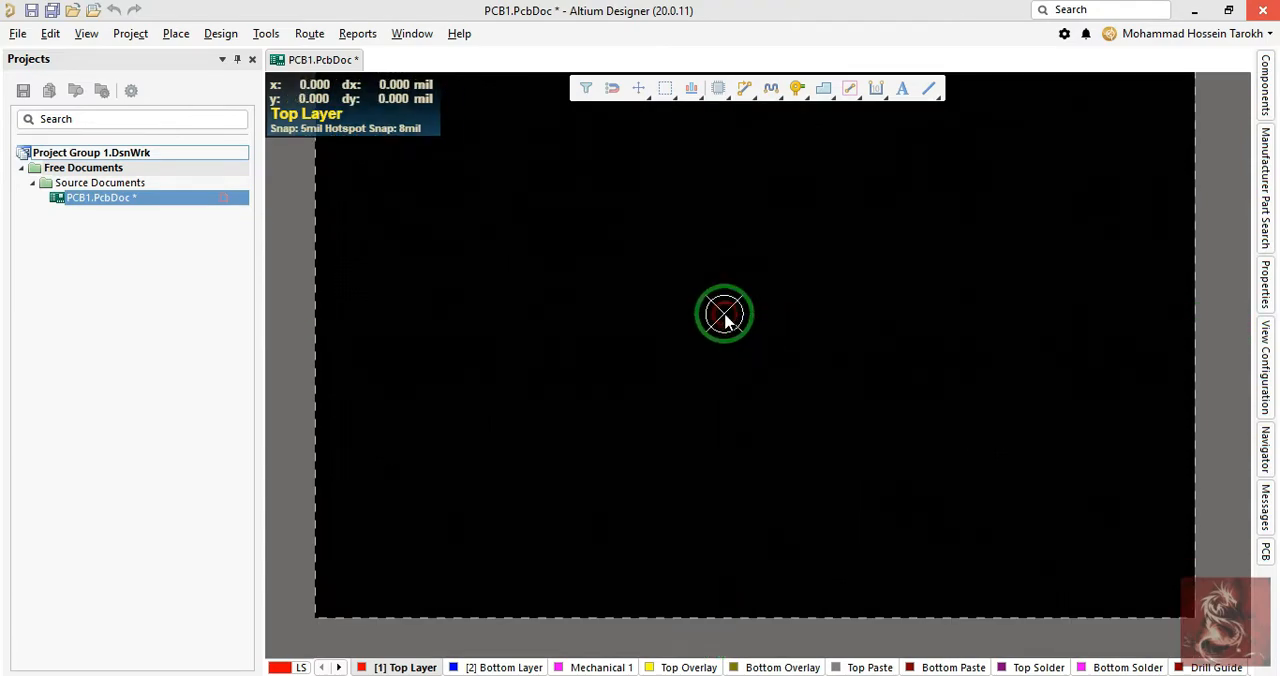
scroll(723, 350, "up", 5, "ctrl")
scroll(716, 301, "up", 5, "ctrl")
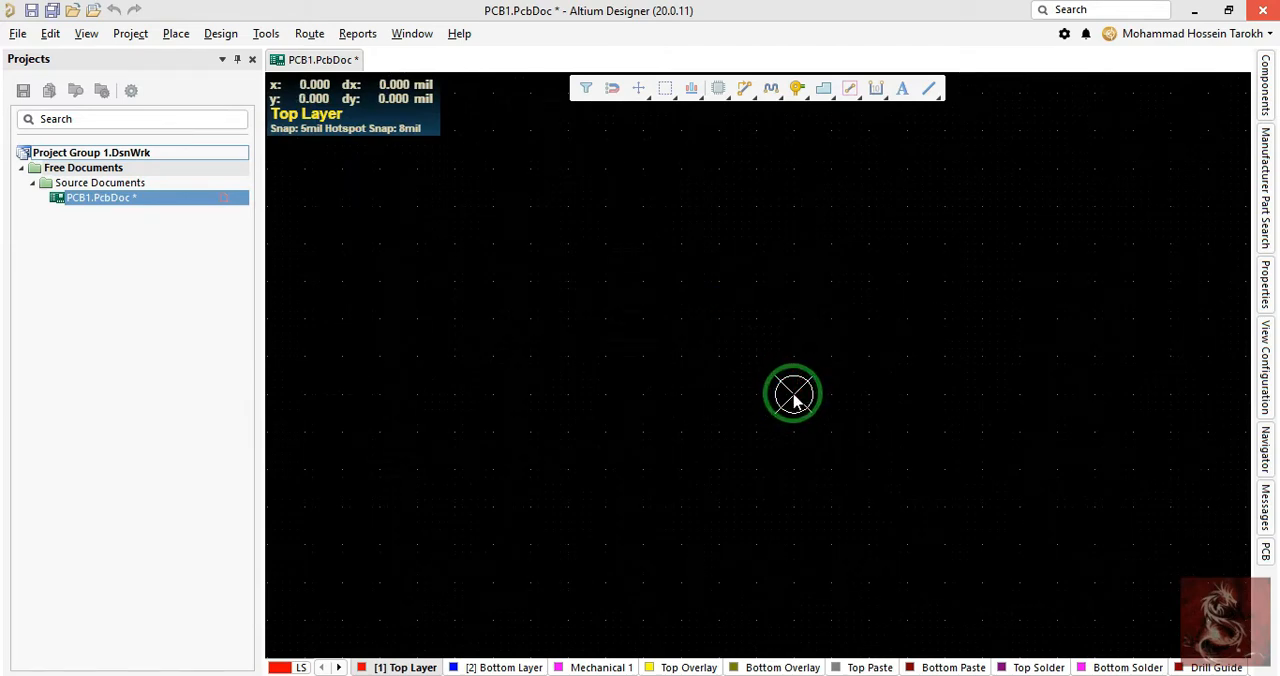
key("g")
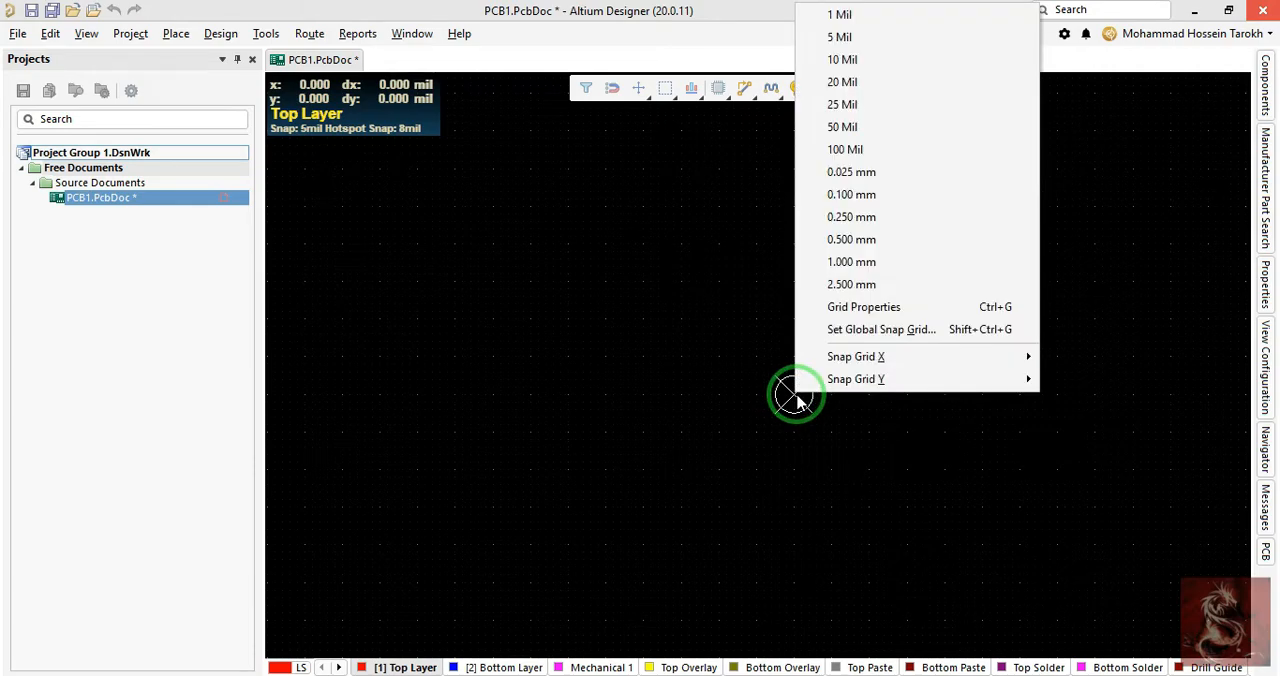
key("g")
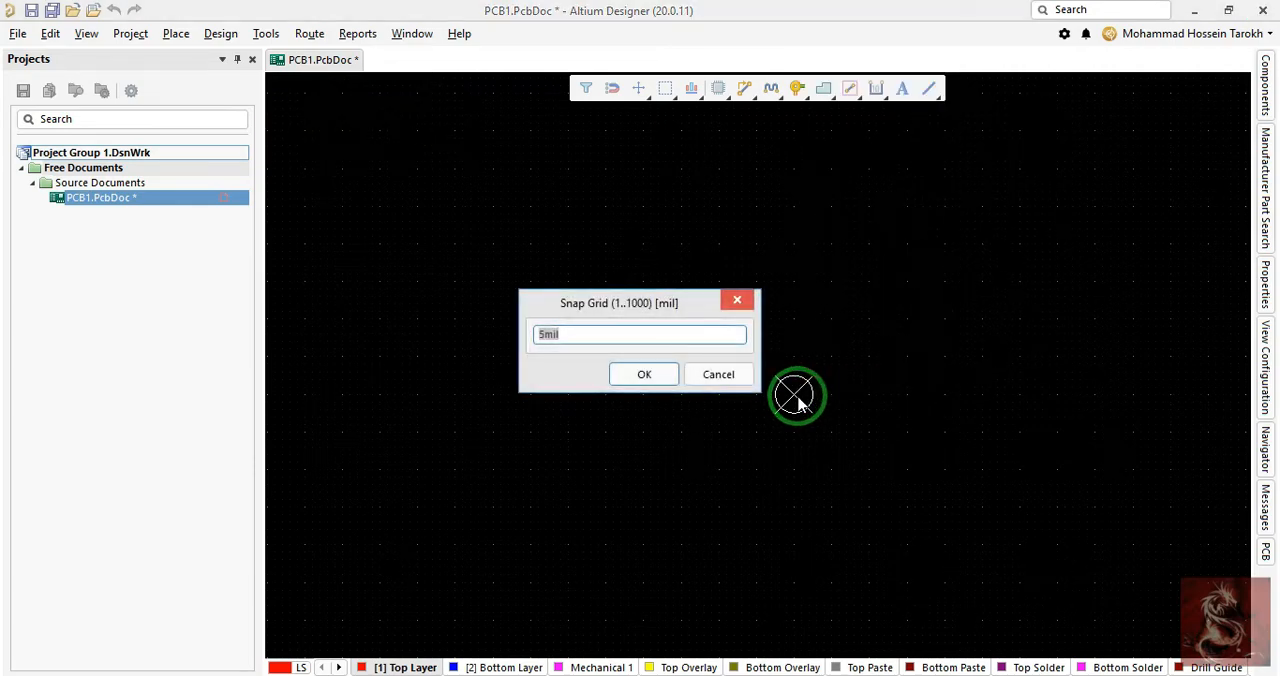
type("2")
key("Return")
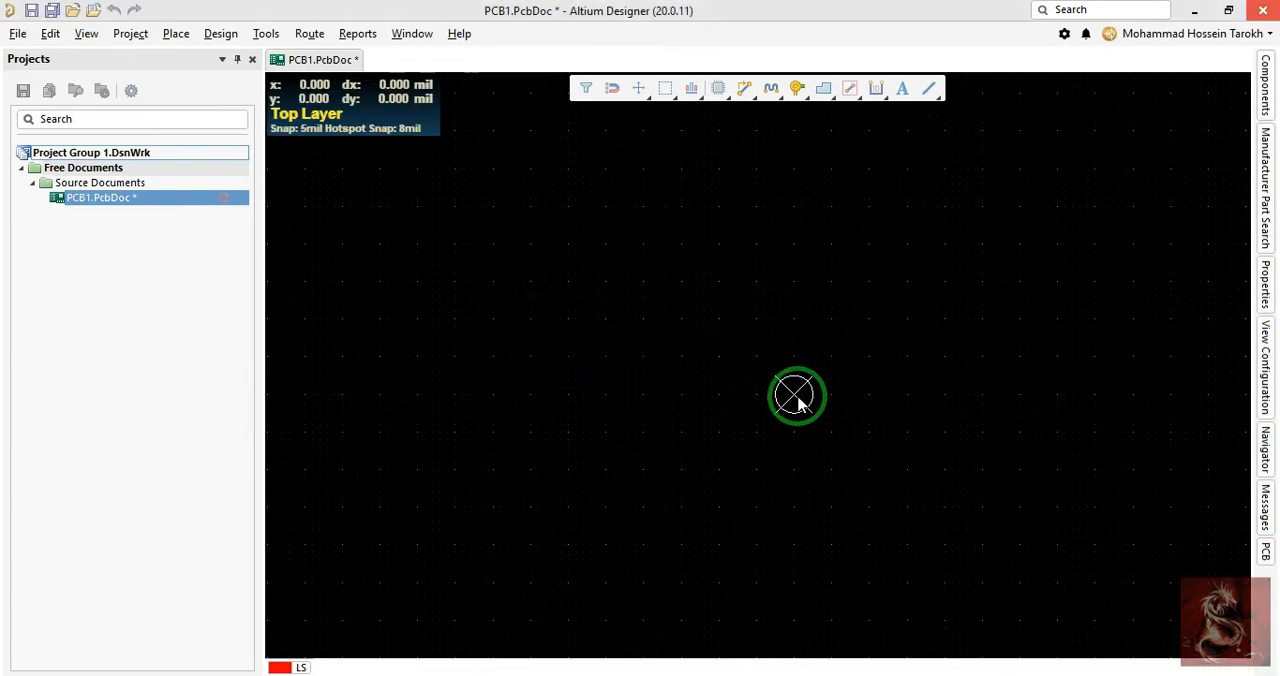
key("shift+s")
key("shift+s")
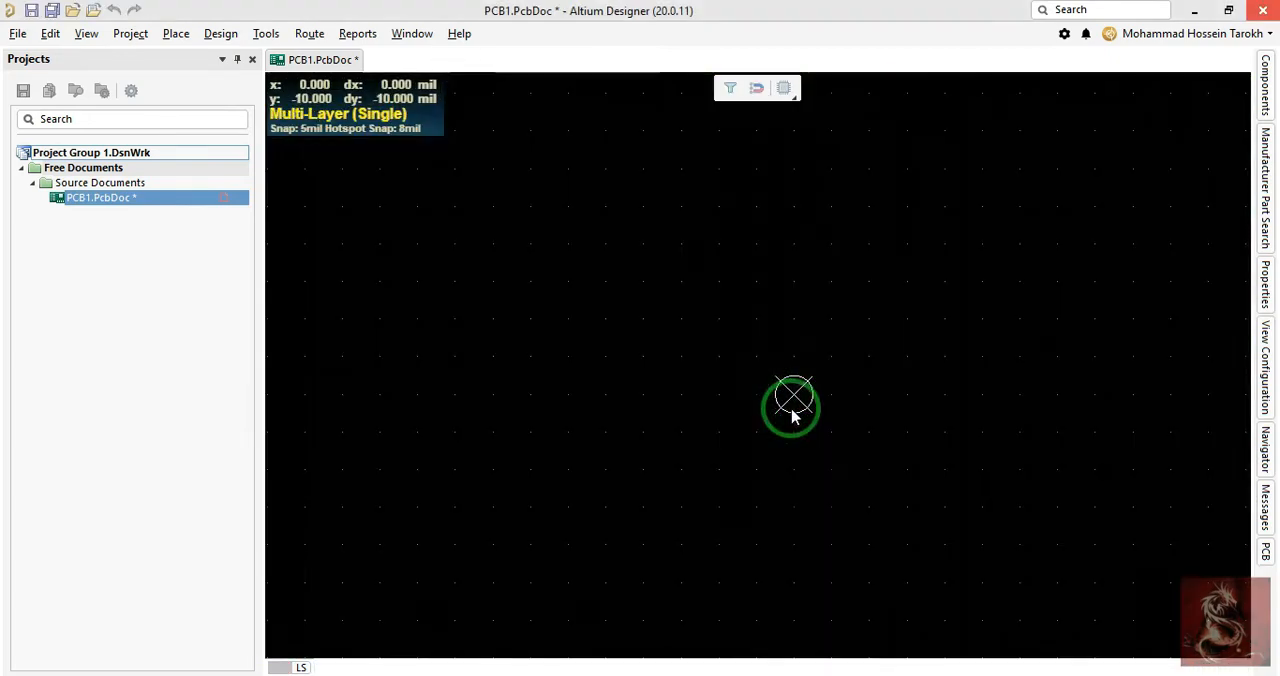
- Set the global snap grid to 100 mil
key("g")
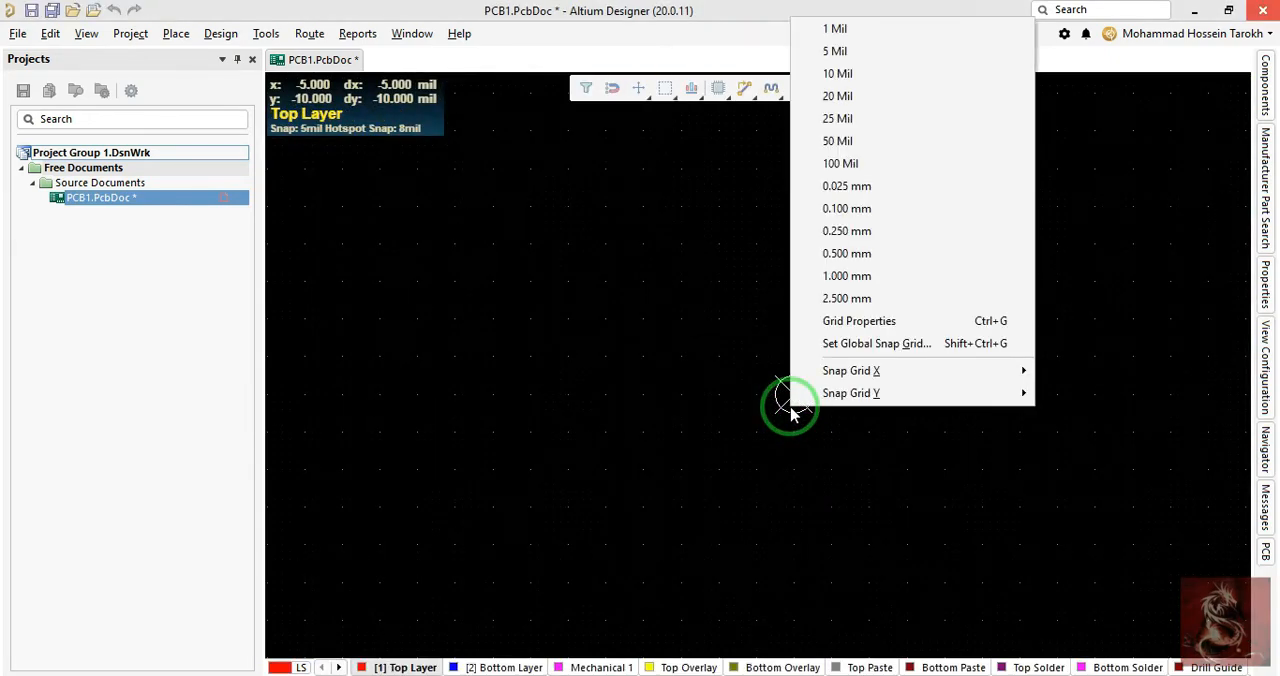
type("g1")
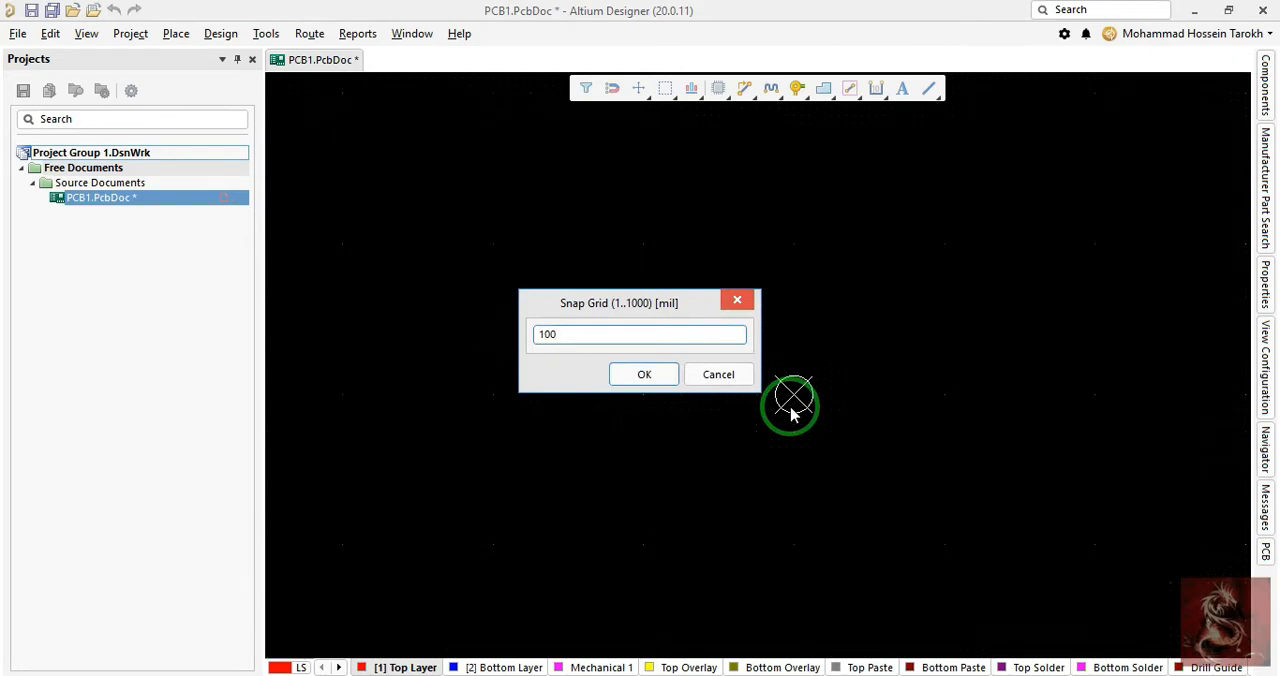
type("00")
key("Return")
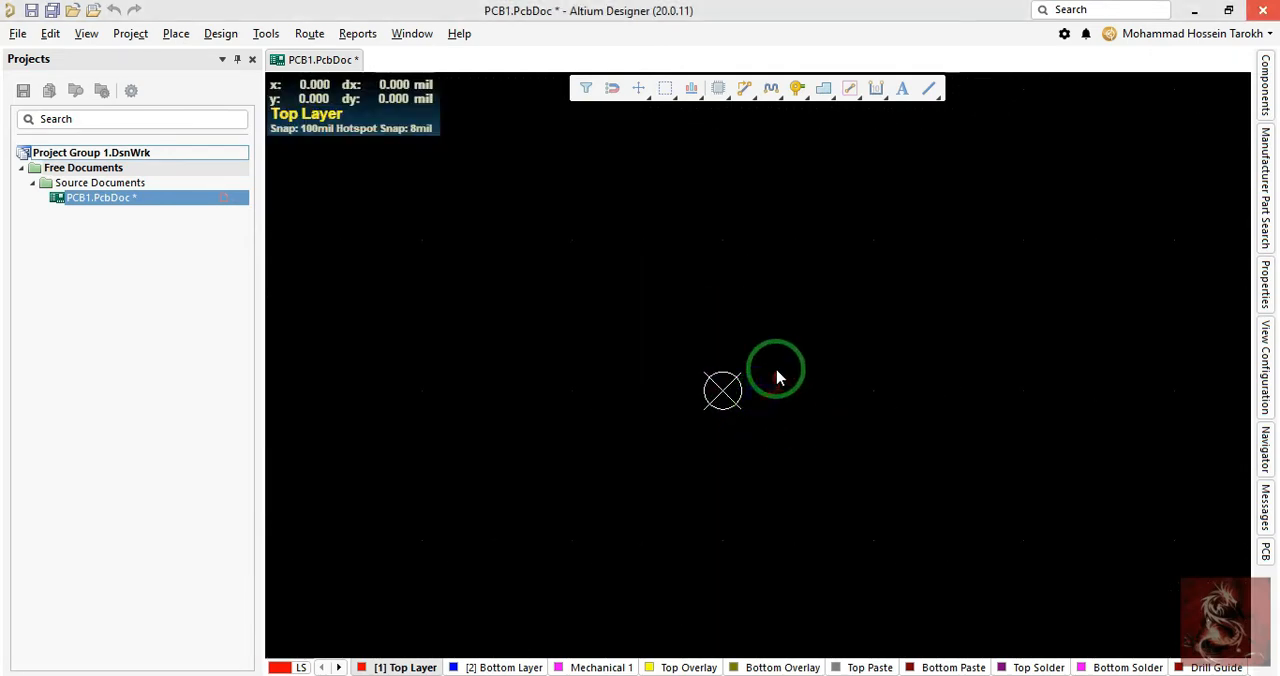
key("g")
key("g")
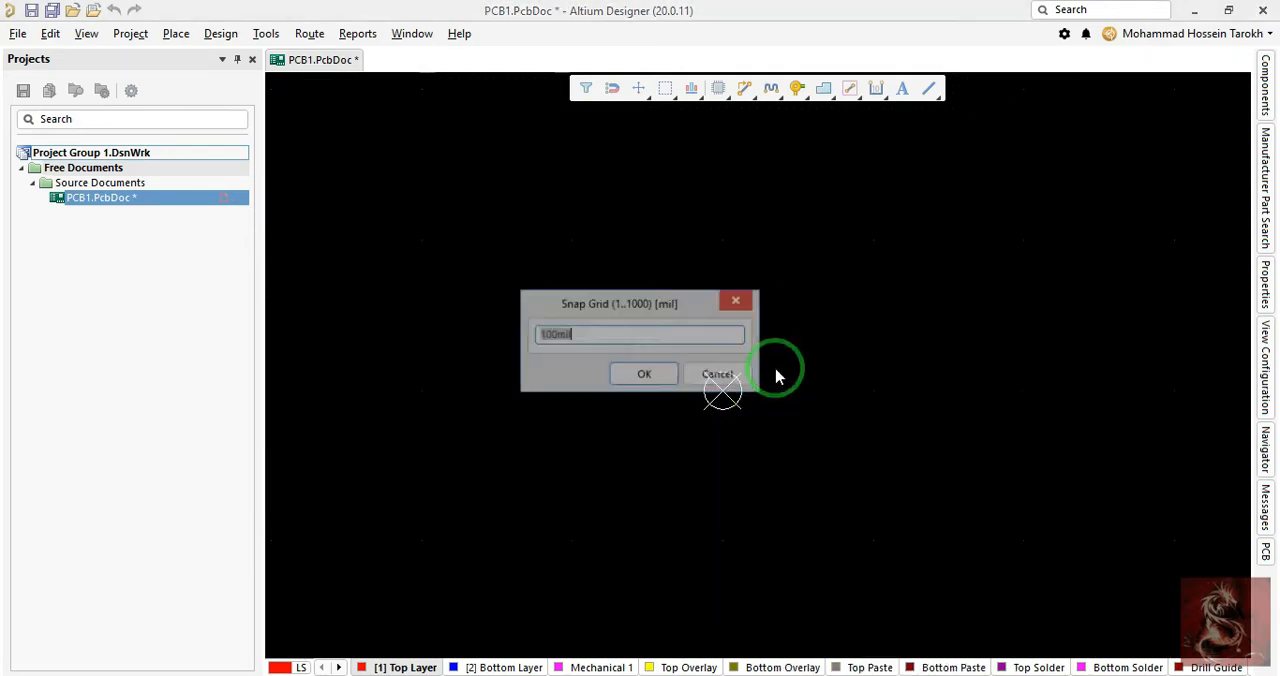
key("Return")
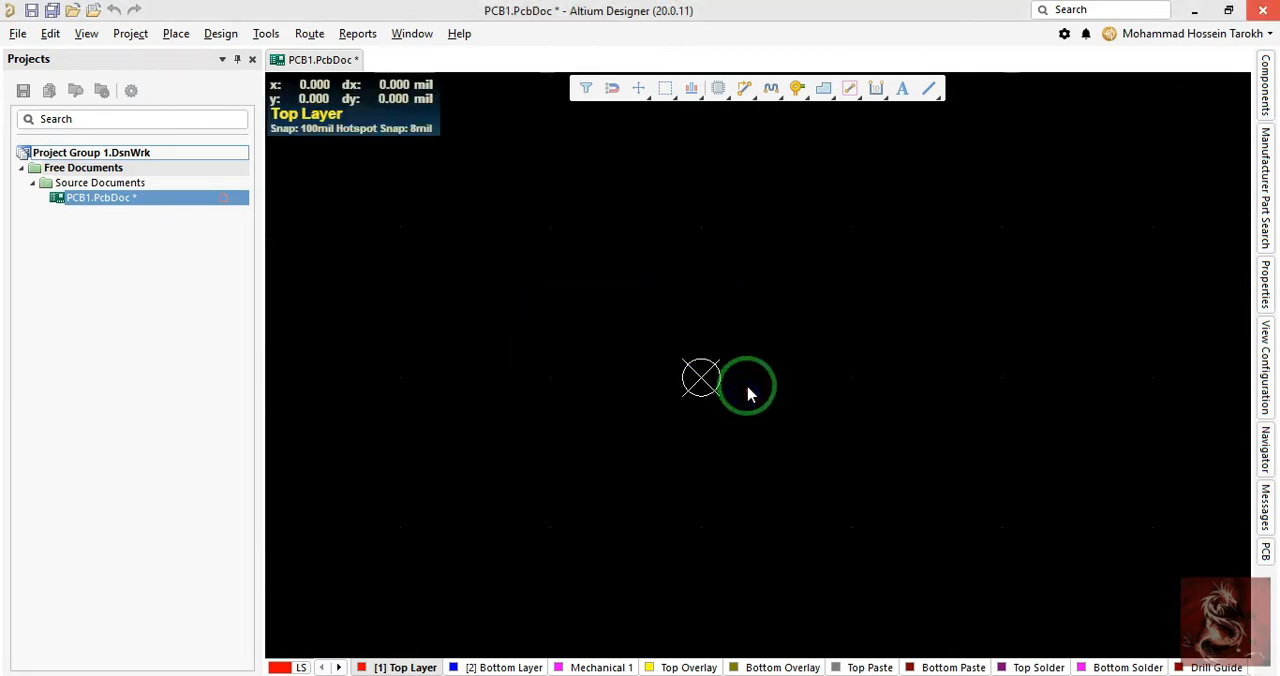
- Set the relative origin again at the existing origin marker
key("p")
right_click_drag(708, 467, 735, 469)
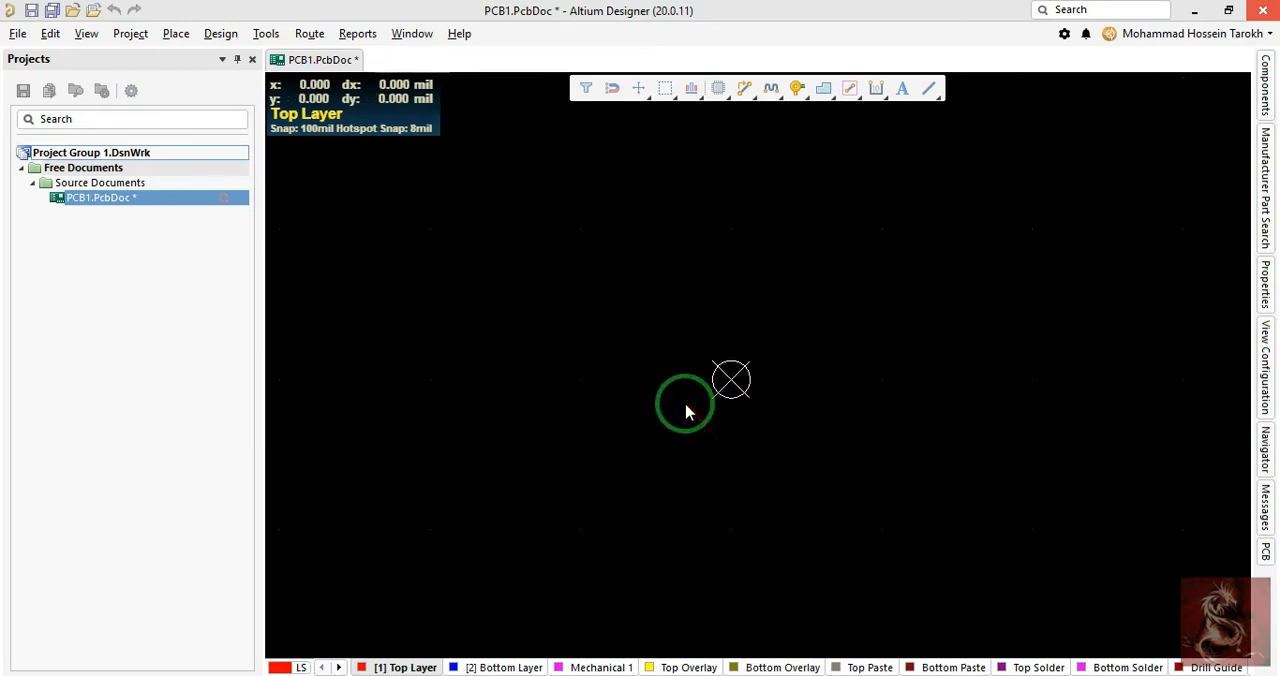
key("p")
key("Escape")
right_click(689, 403)
mouse_move(826, 596)
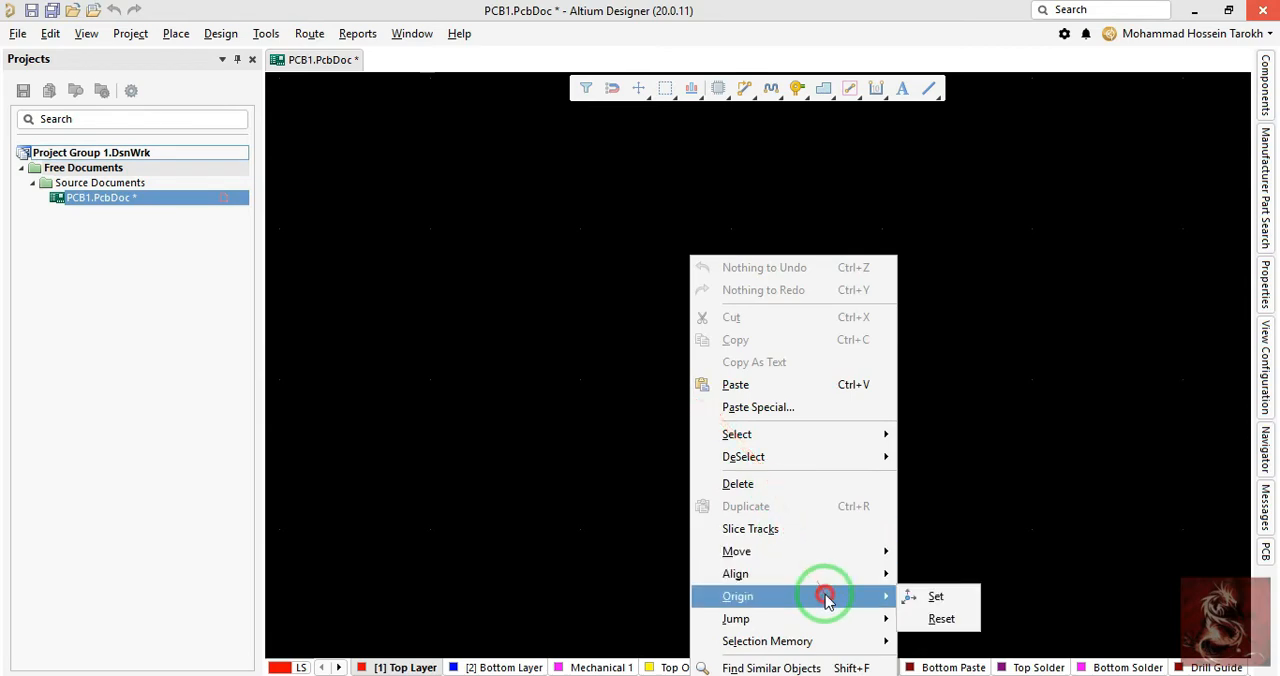
left_click(925, 593)
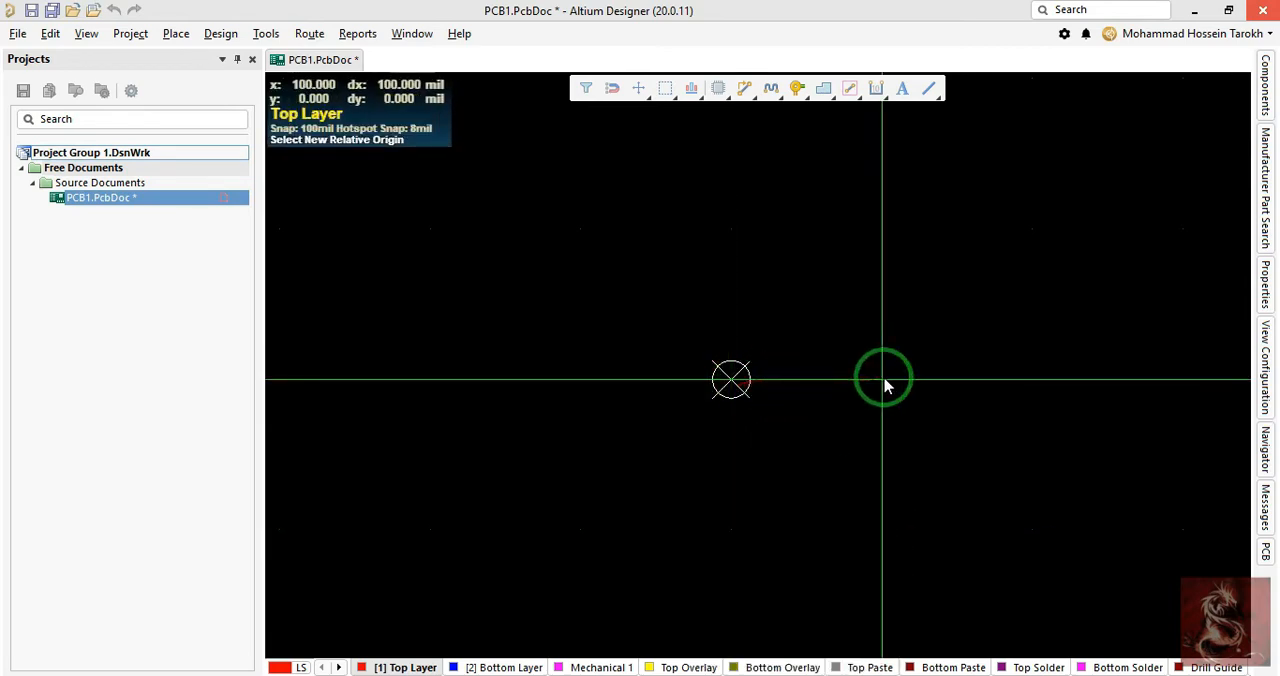
left_click(724, 400)
- Switch the measurement units to millimetres and make Top Overlay the active layer
key("q")
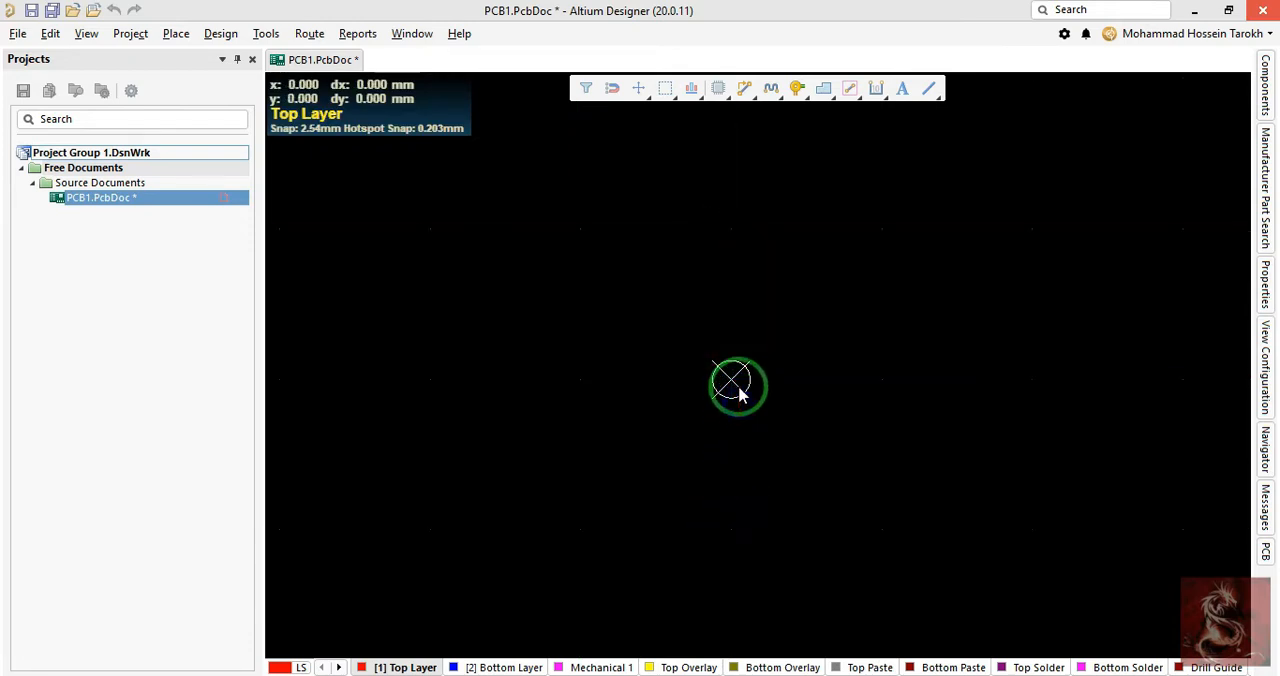
scroll(729, 414, "down", 1, "ctrl")
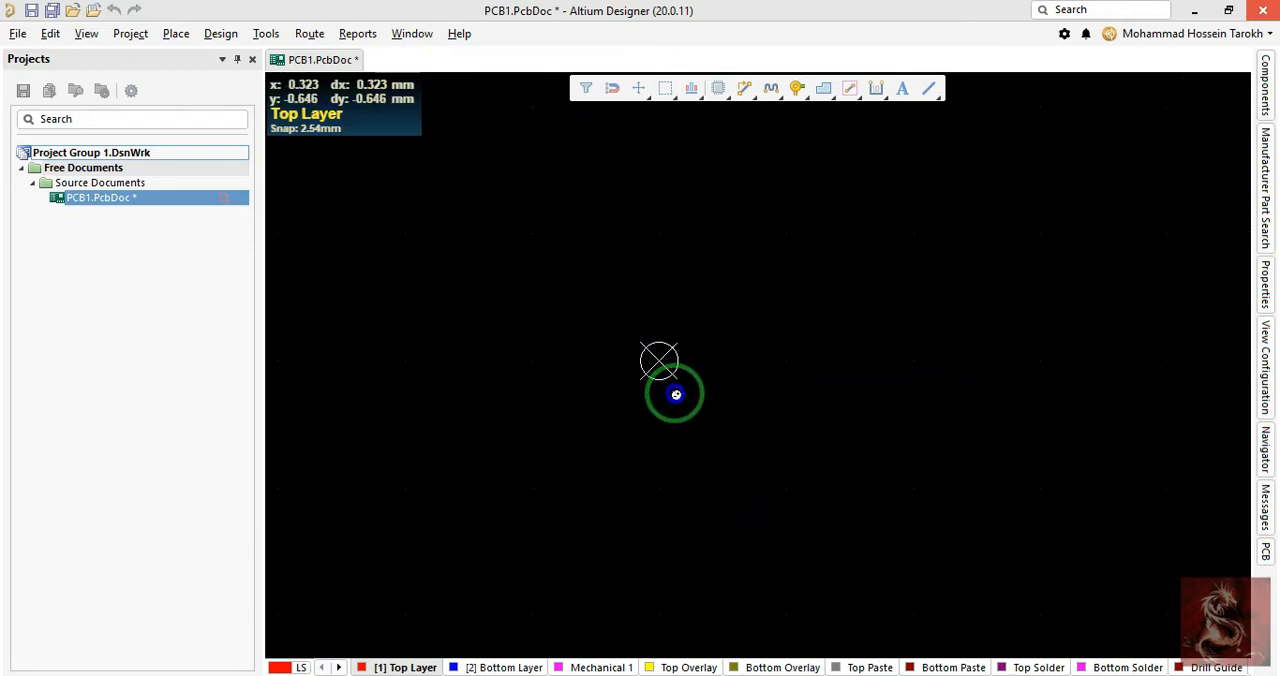
middle_click_drag(676, 394, 666, 424)
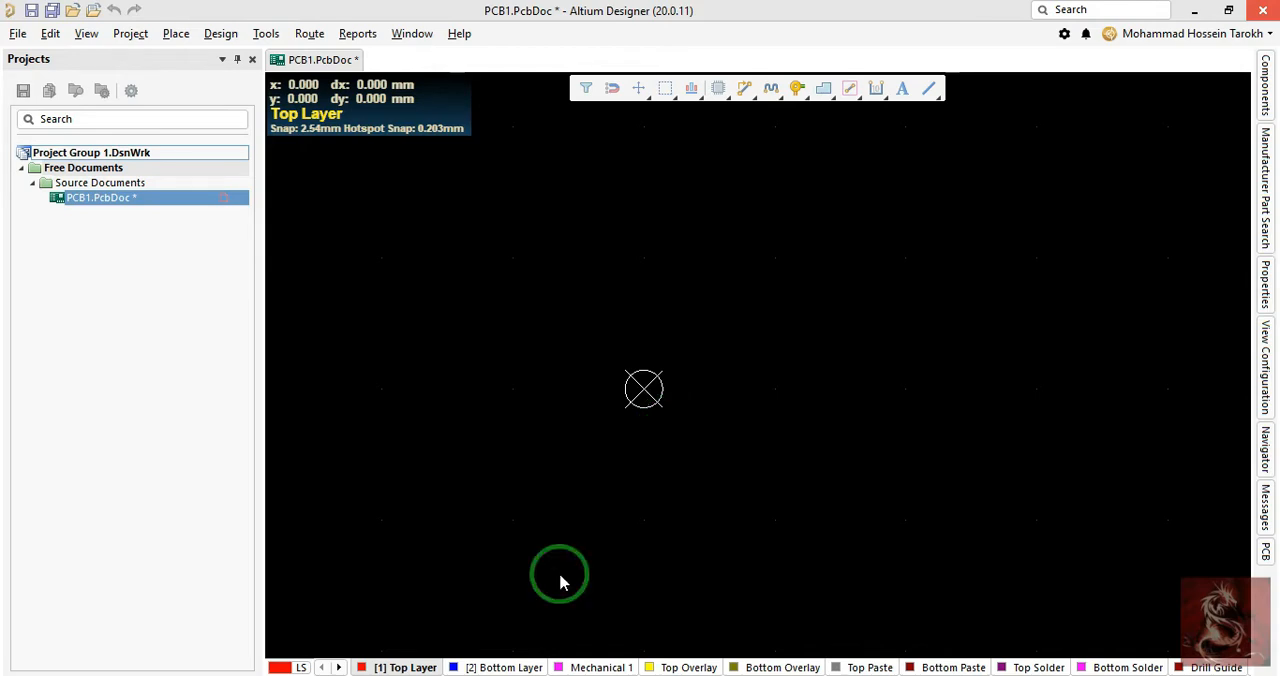
left_click(680, 667)
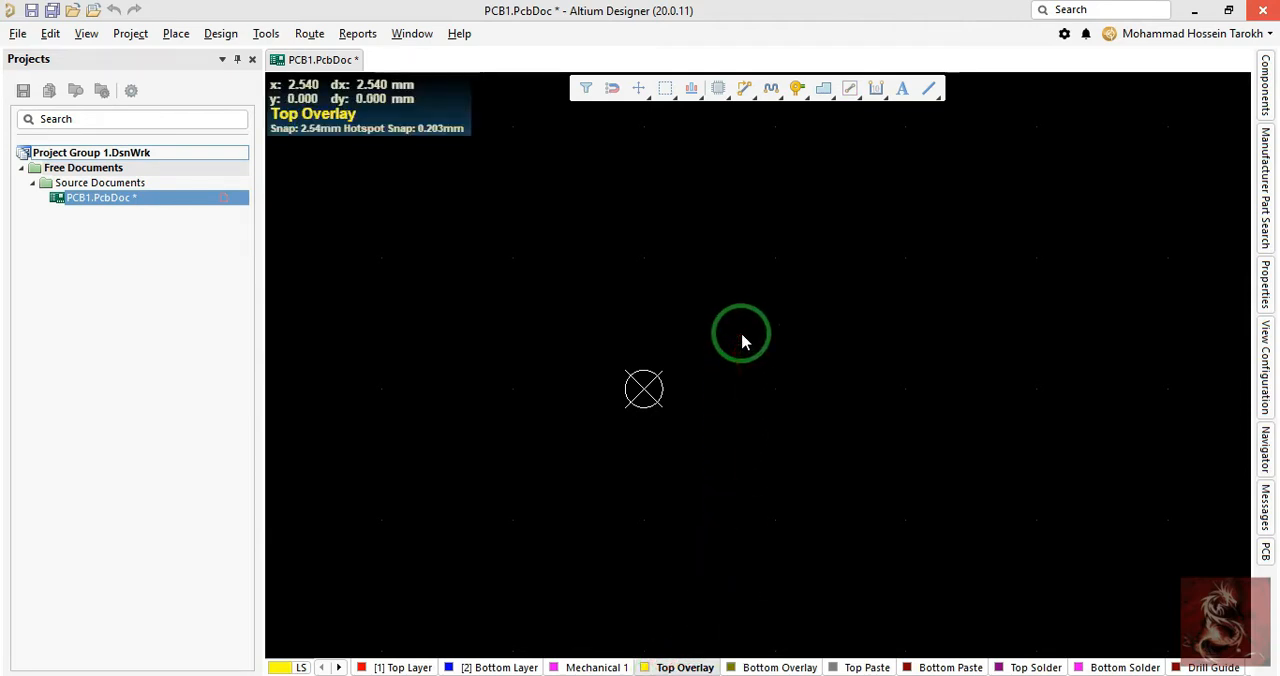
- Start the Line command on Top Overlay and set the snap grid to 5 mil
key("p")
key("Escape")
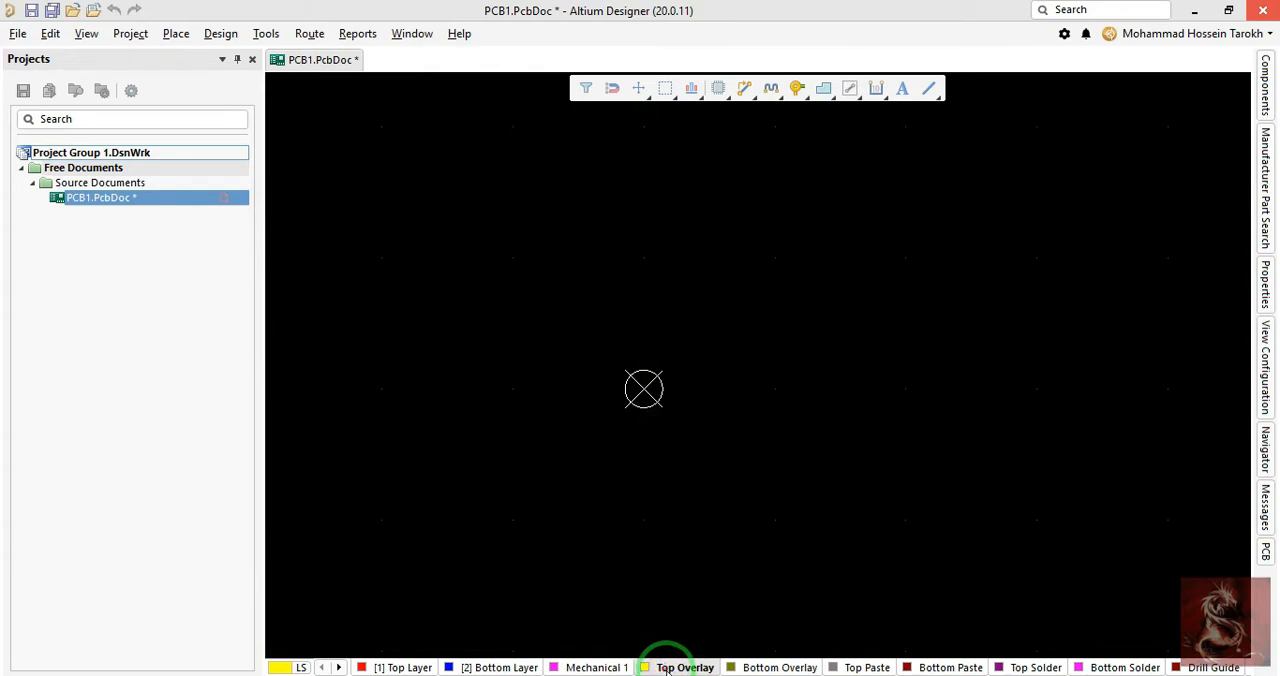
key("p")
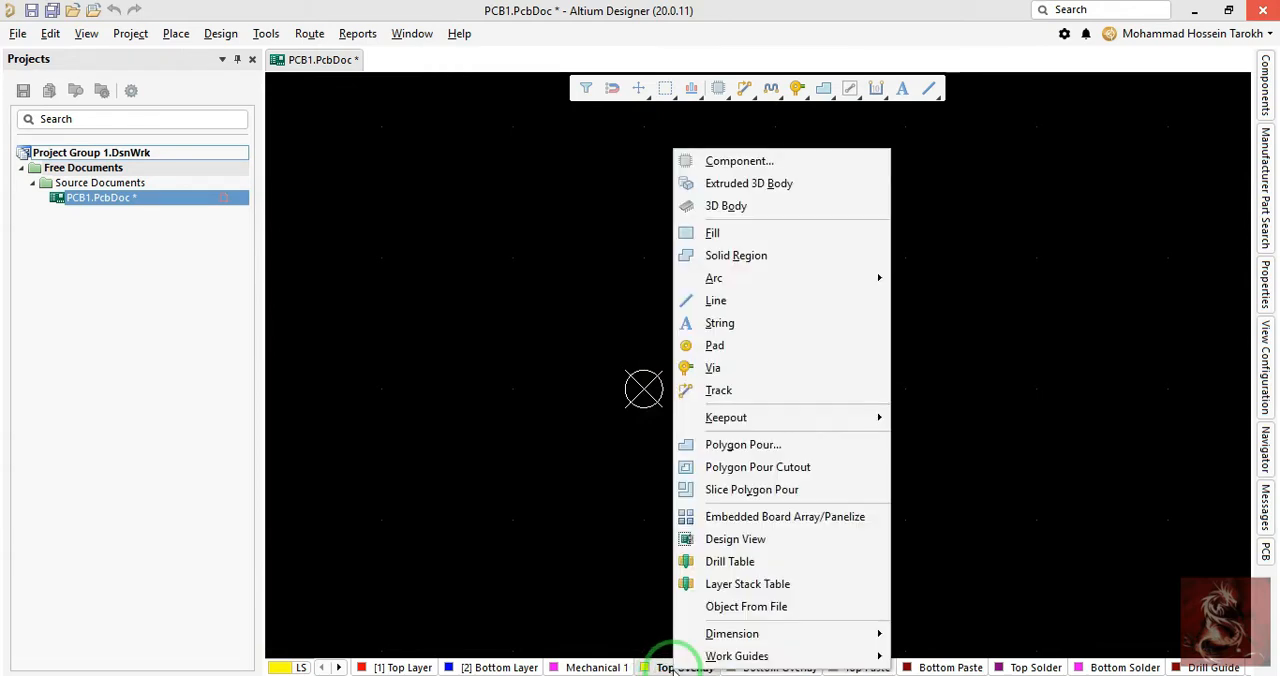
key("l")
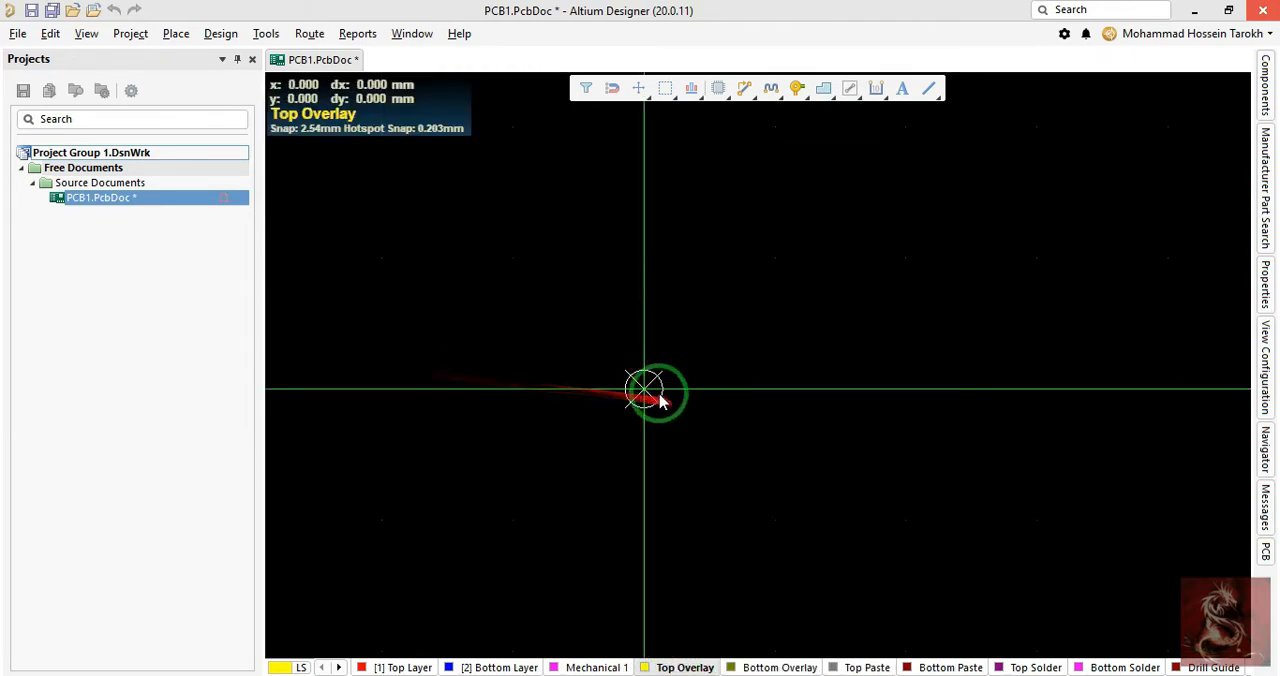
key("g")
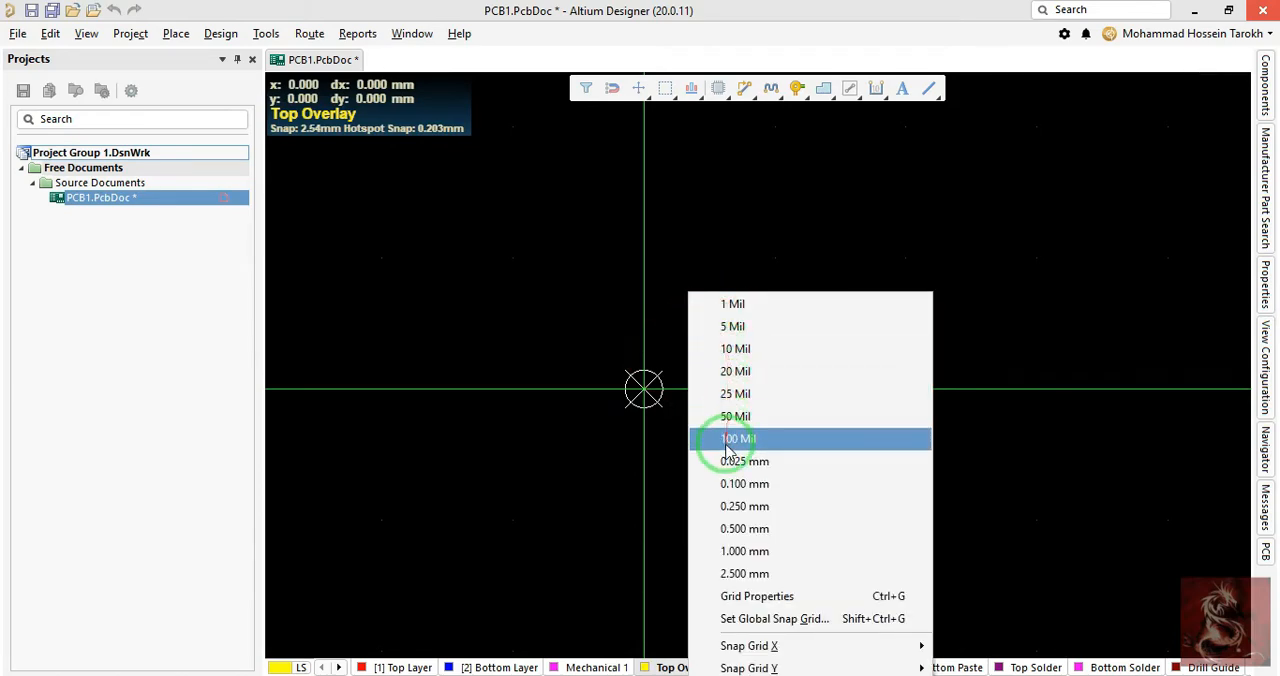
left_click(737, 326)
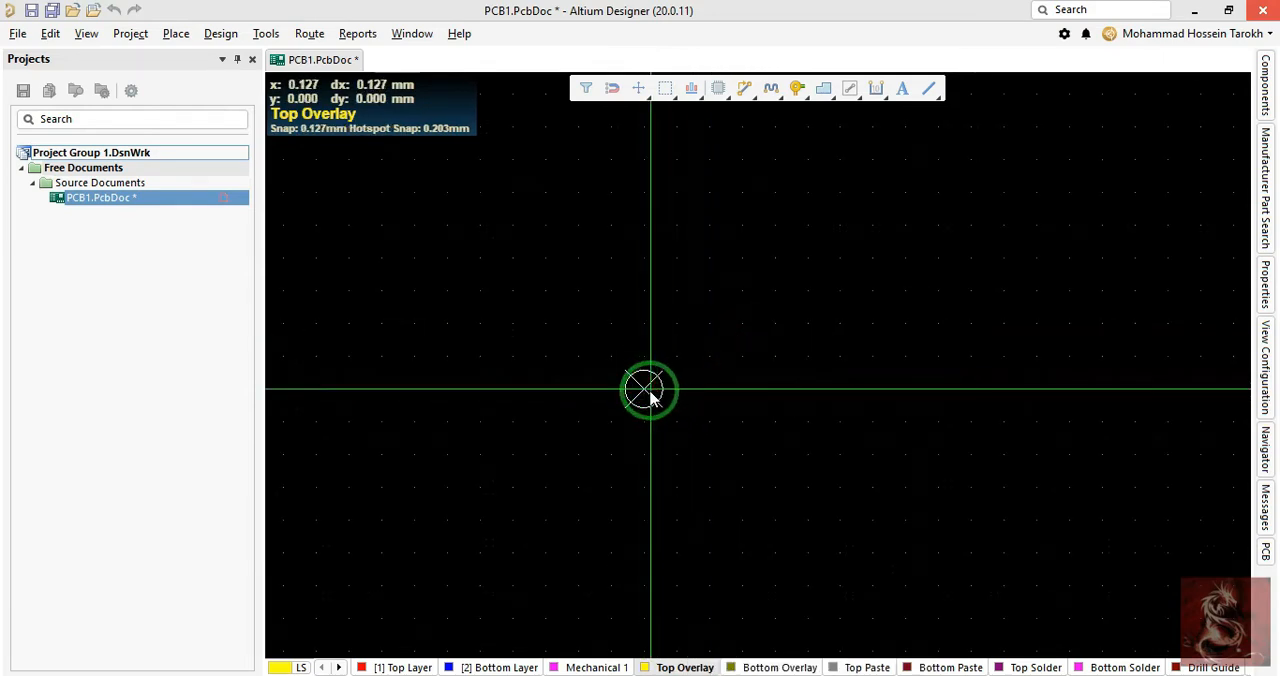
- Try the 90-degree, 45-degree, rounded and any-angle corner styles and the reversed corner direction on a line from the origin, and discard it
left_click(645, 392)
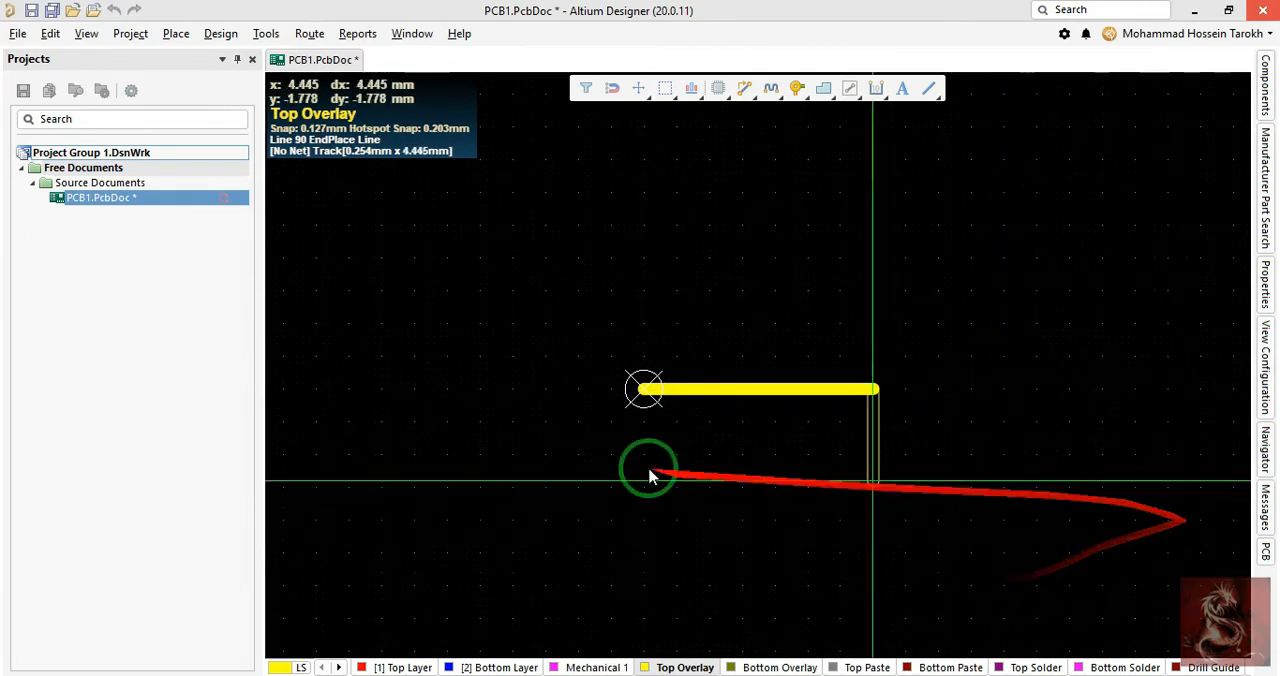
right_click(1130, 354)
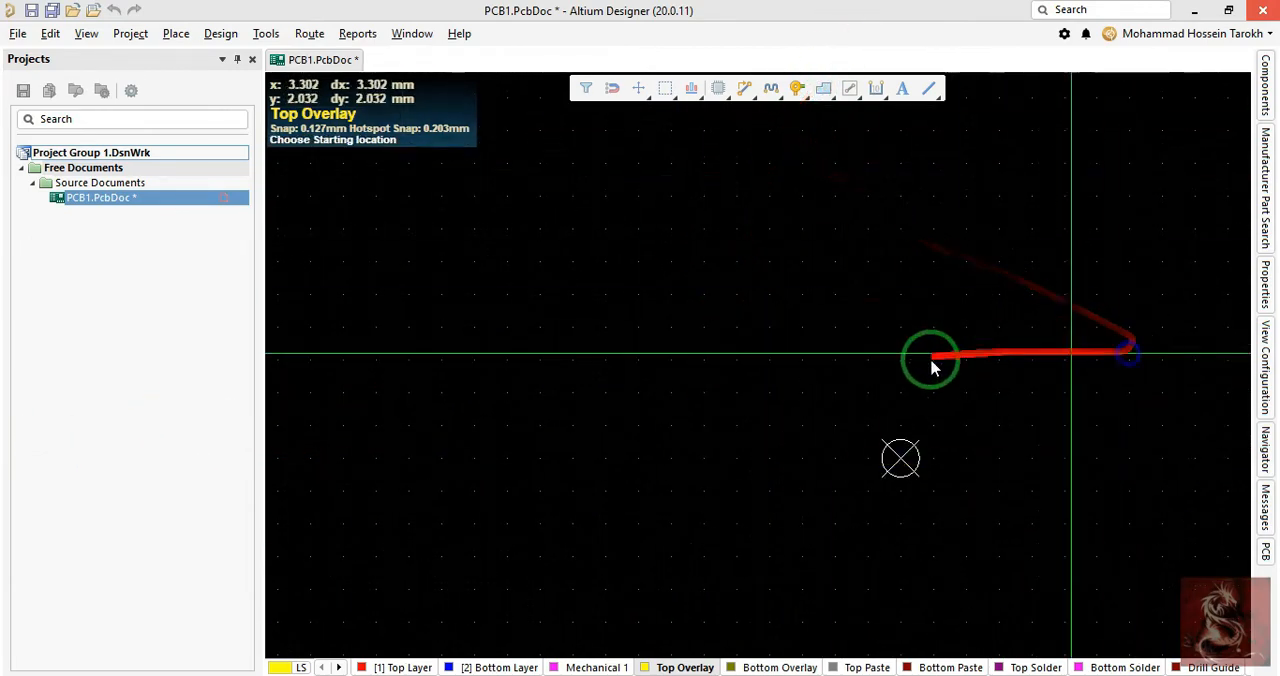
left_click(900, 458)
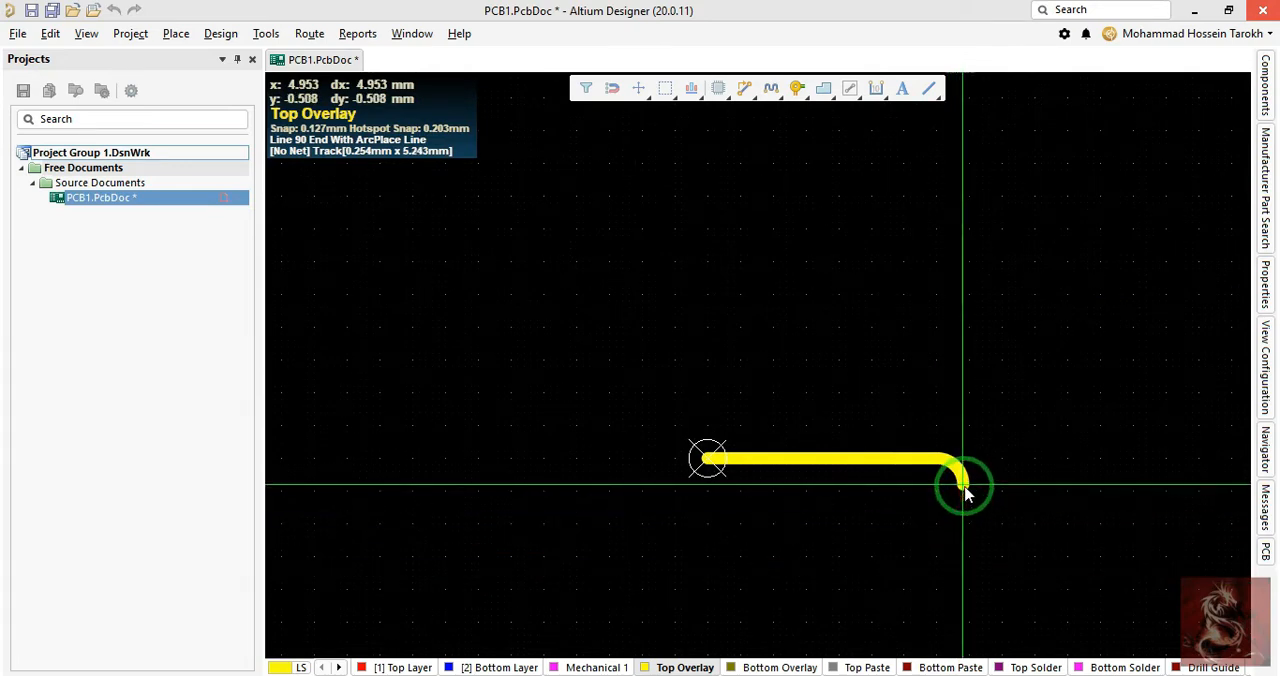
key("shift+space")
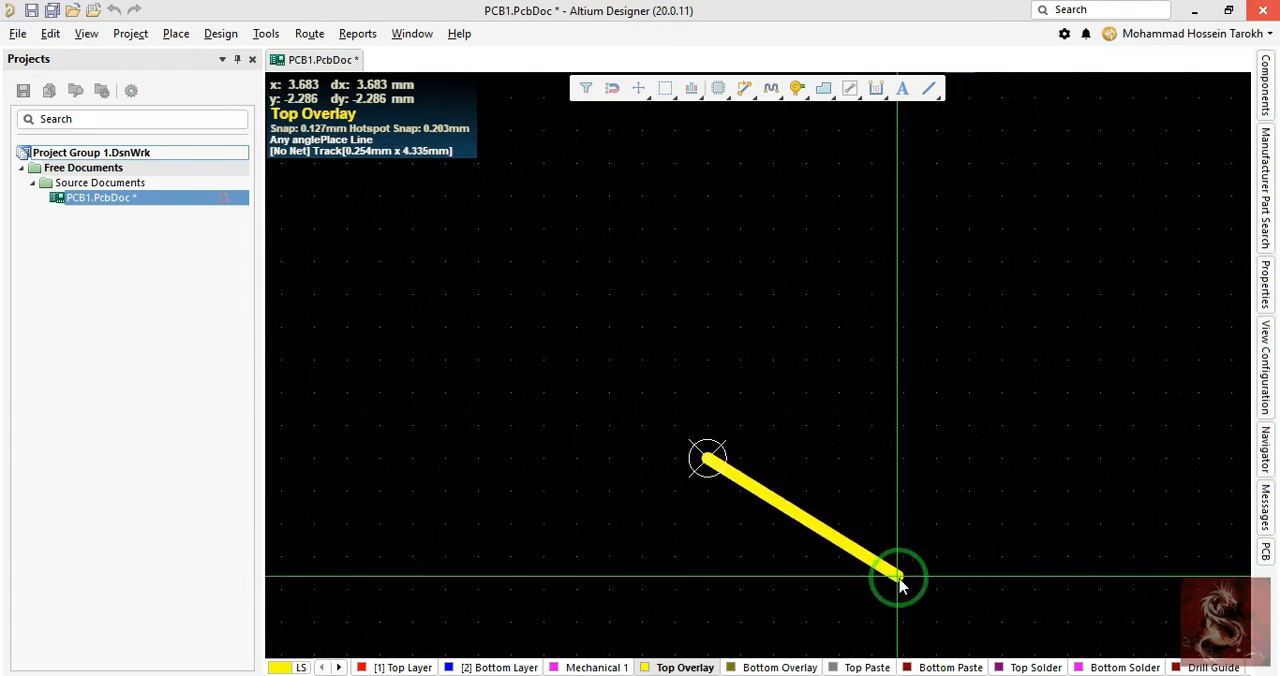
key("shift+space")
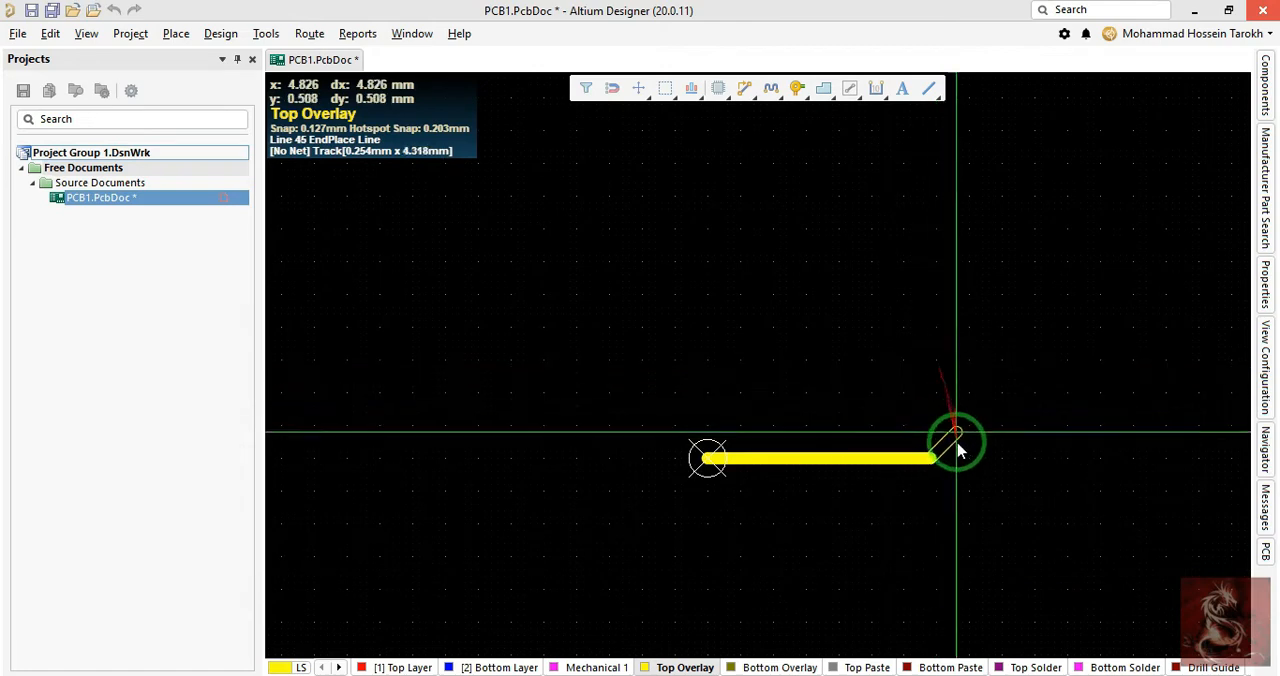
key("shift+space")
key("shift+space")
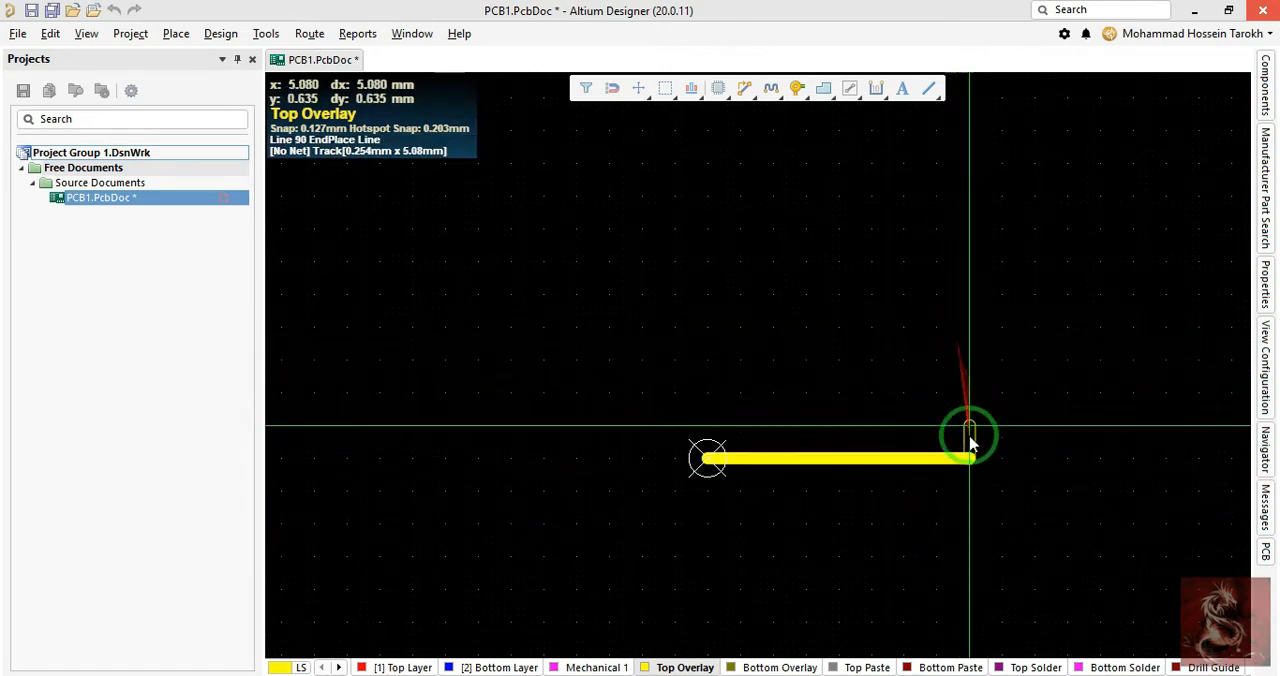
key("shift+space")
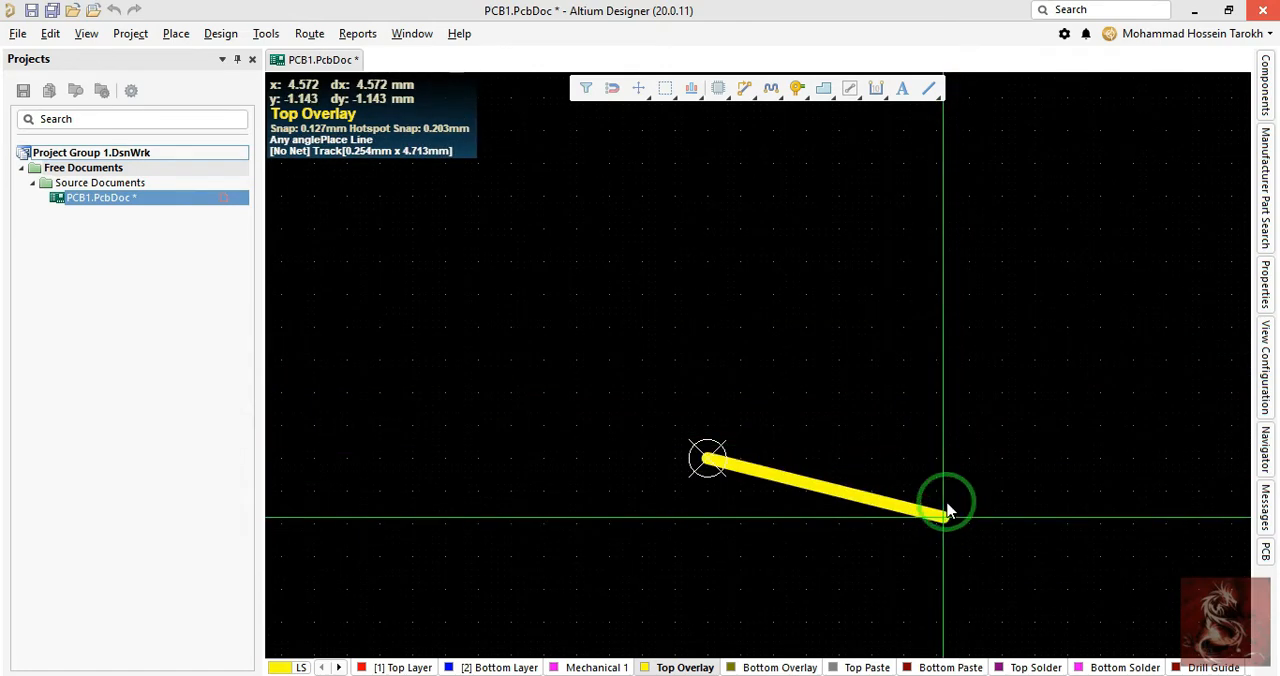
key("shift+space")
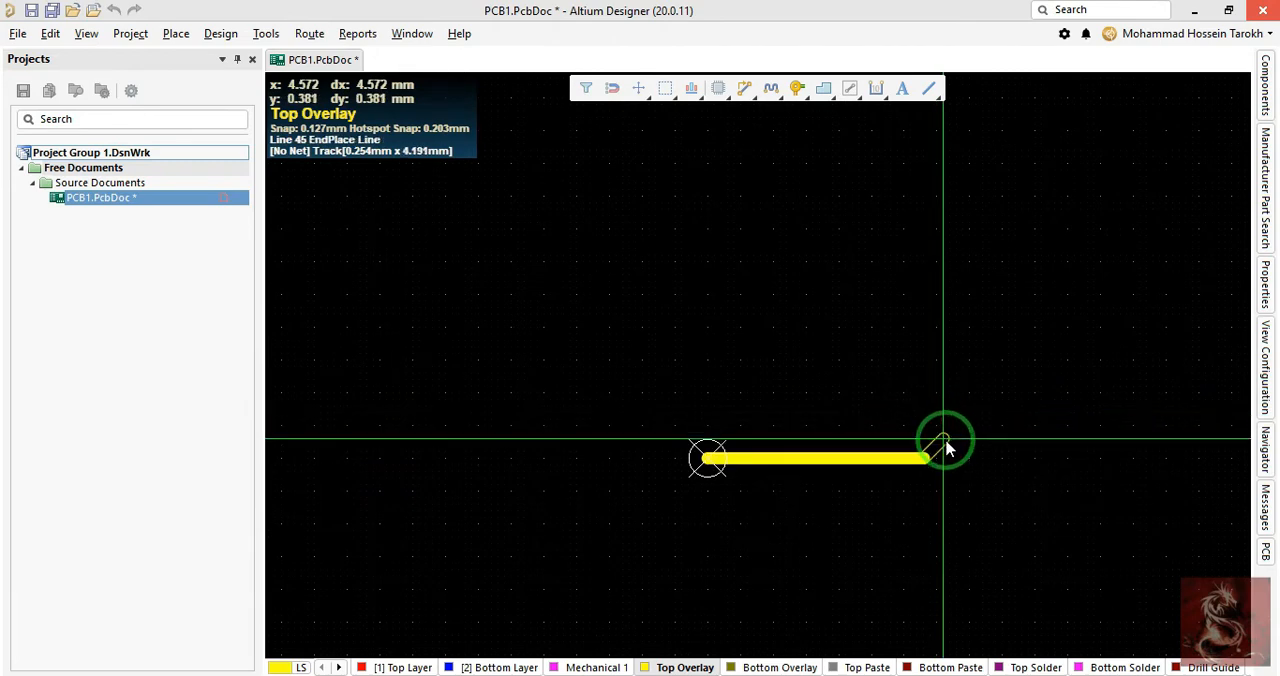
key("shift+space")
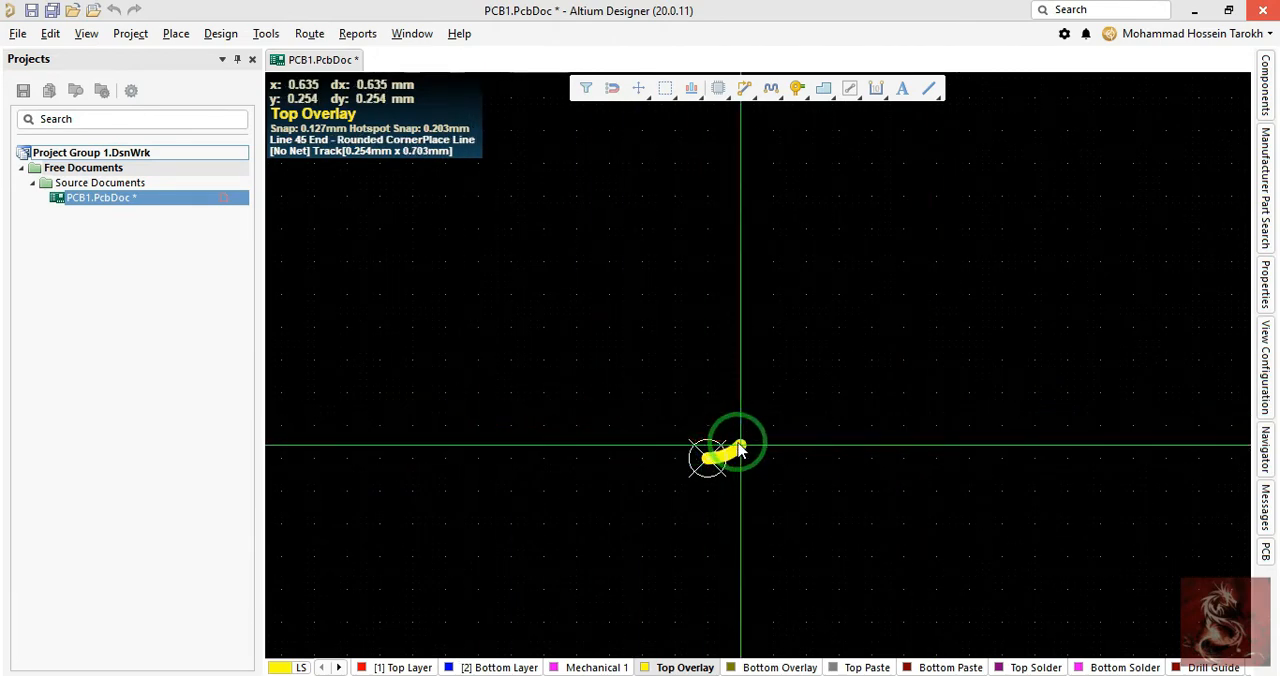
key("shift+space")
key("space")
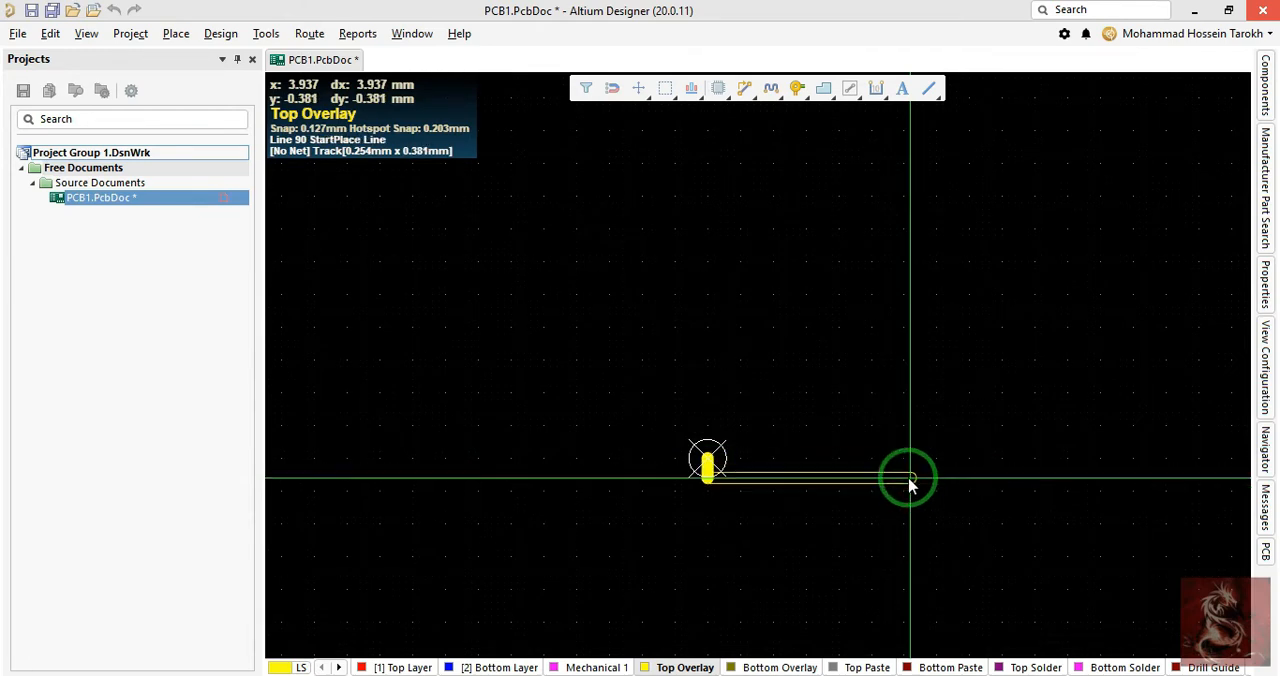
key("space")
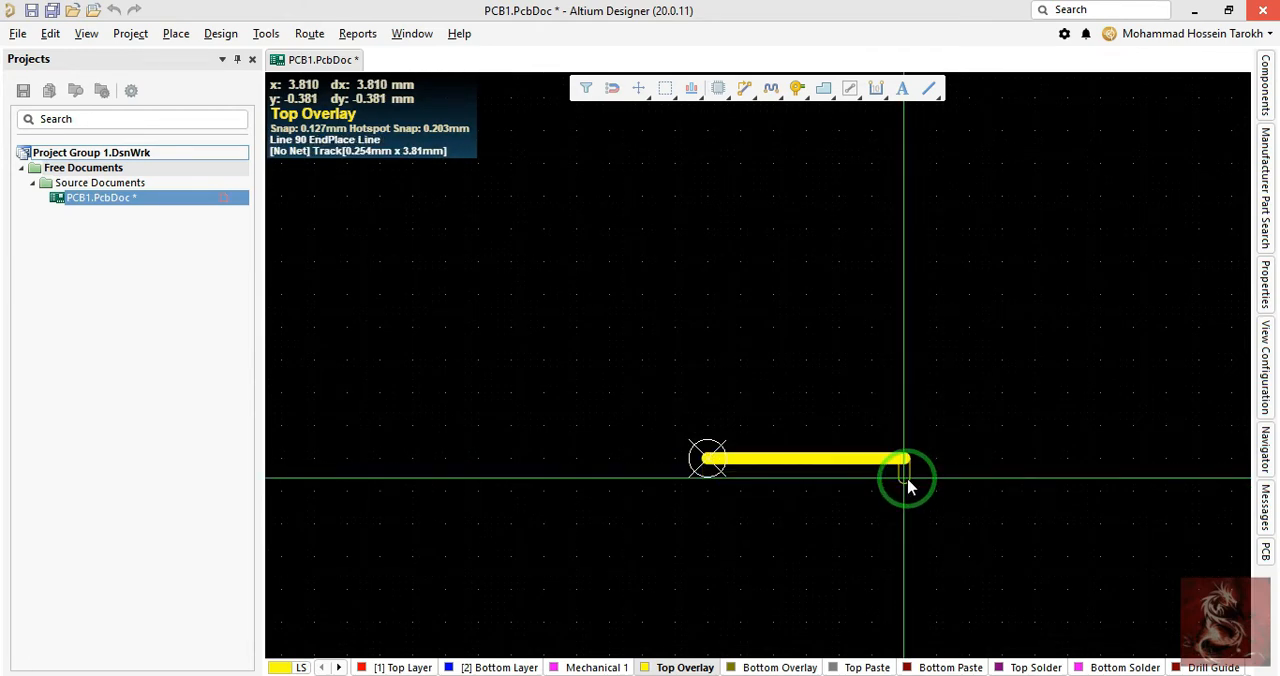
right_click(990, 450)
- Draw a horizontal line about 4.19 mm long from the origin on Top Overlay and end the Line command
left_click(708, 460)
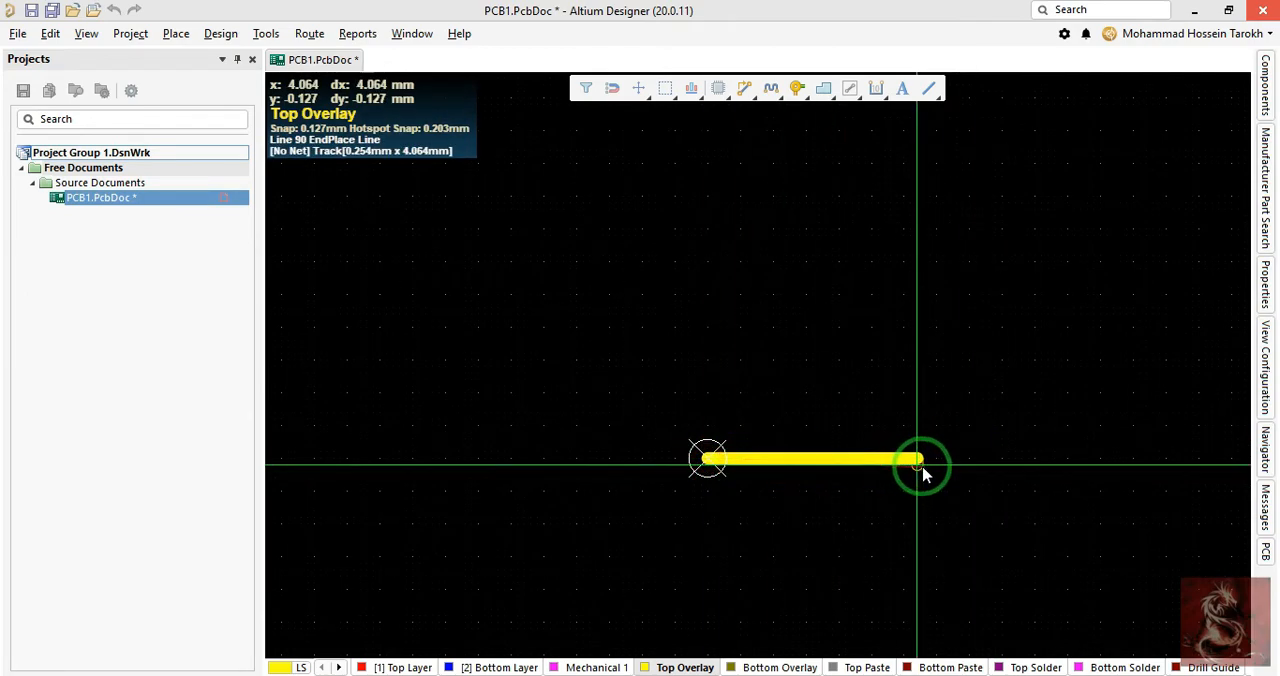
left_click(925, 468)
right_click(908, 498)
right_click(846, 508)
- Open the properties of the drawn line and close them without changes
right_click_drag(800, 495, 793, 476)
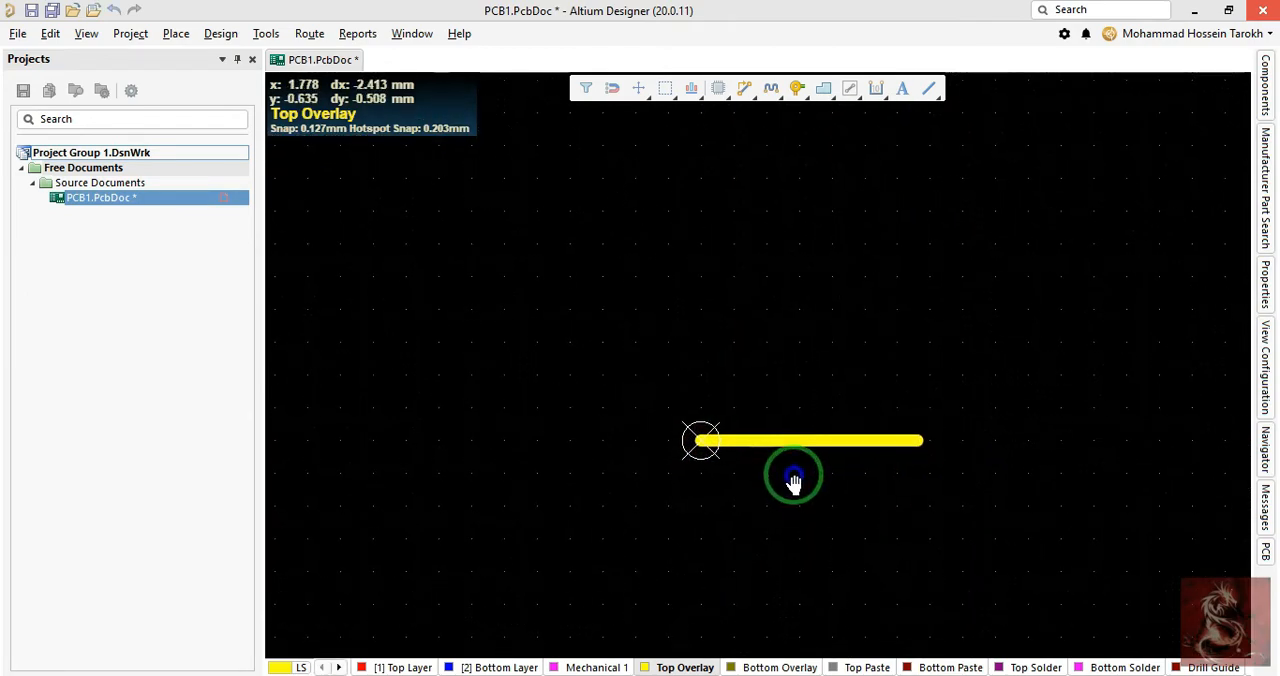
scroll(775, 445, "up", 2, "ctrl")
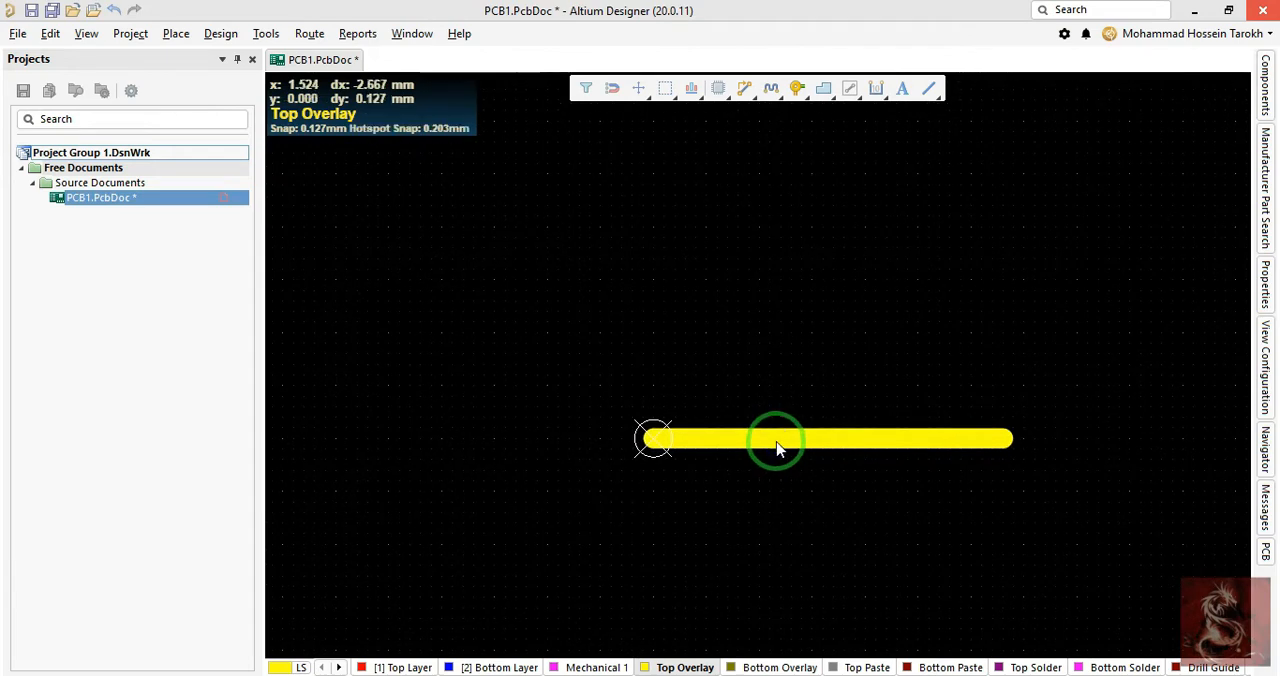
left_click(779, 445)
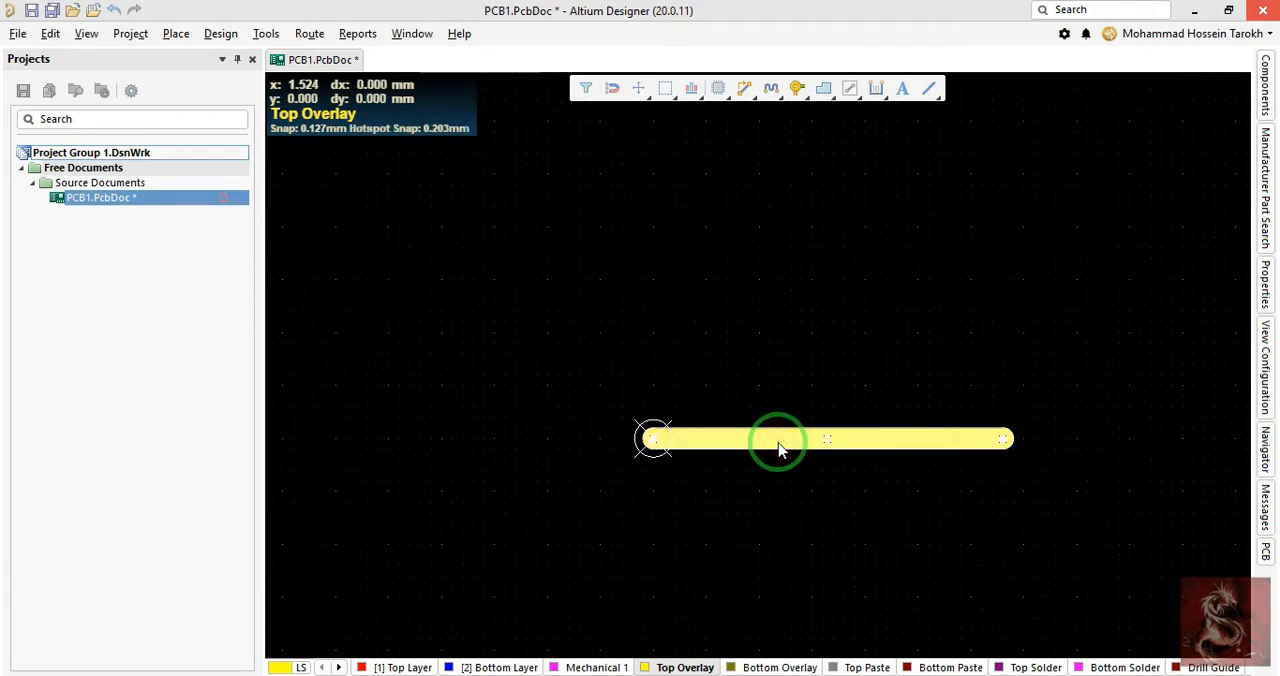
double_click(779, 446)
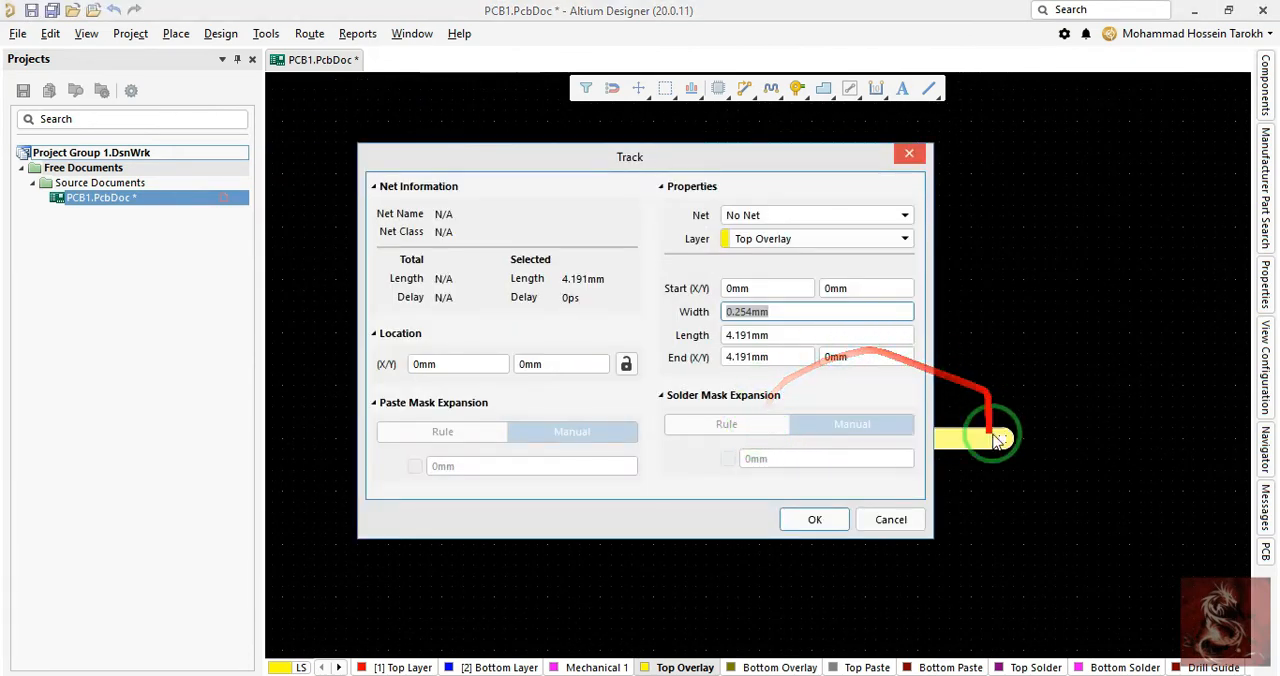
left_click(916, 511)
- Reopen the line's Track properties and examine its start and end coordinates, width and length
double_click(902, 442)
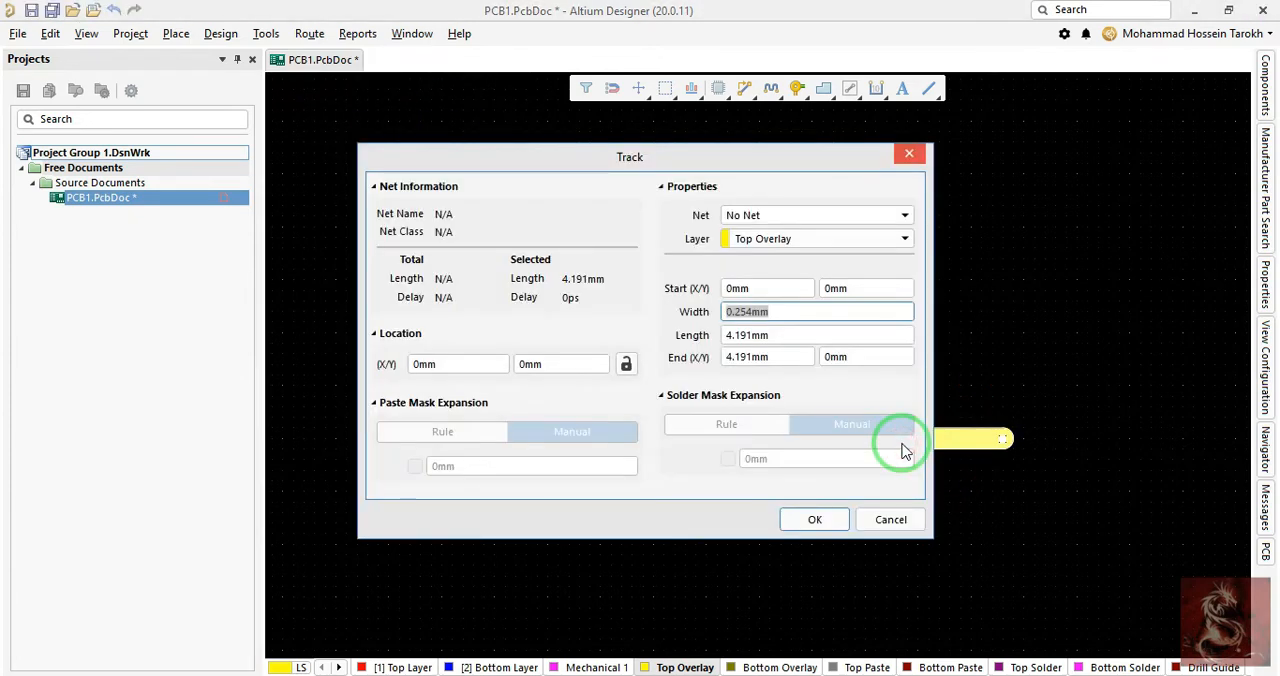
left_click_drag(683, 154, 700, 148)
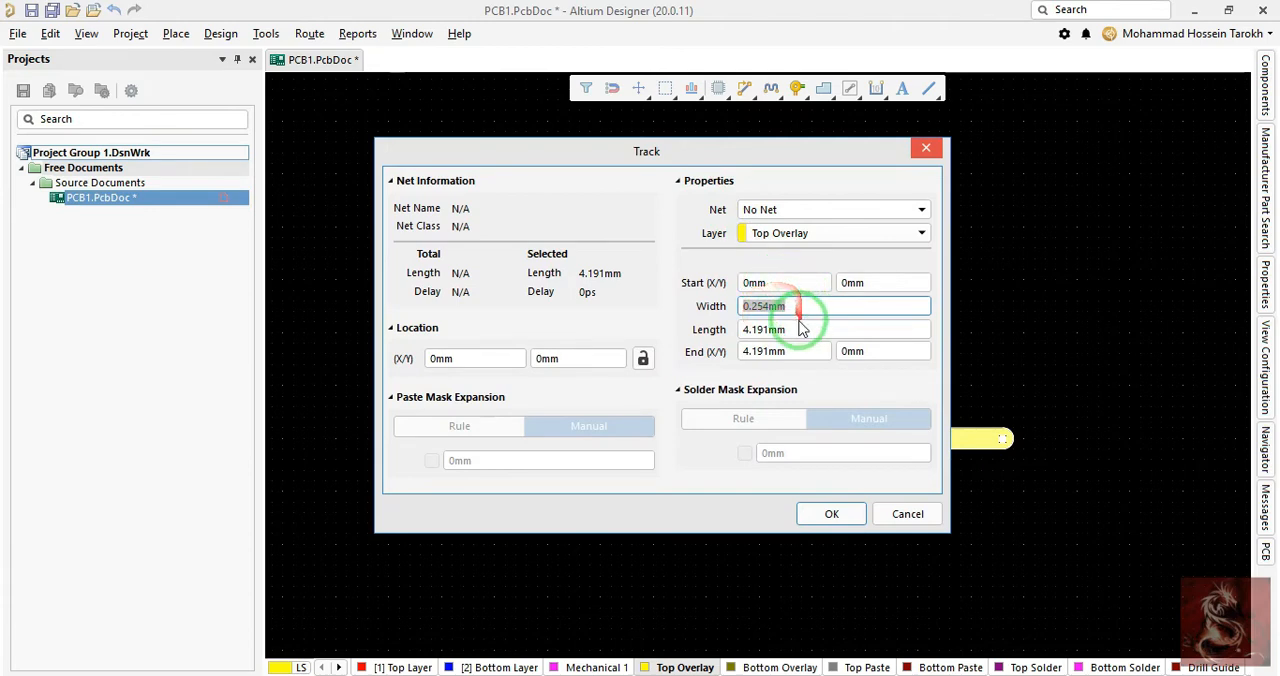
left_click_drag(790, 158, 654, 154)
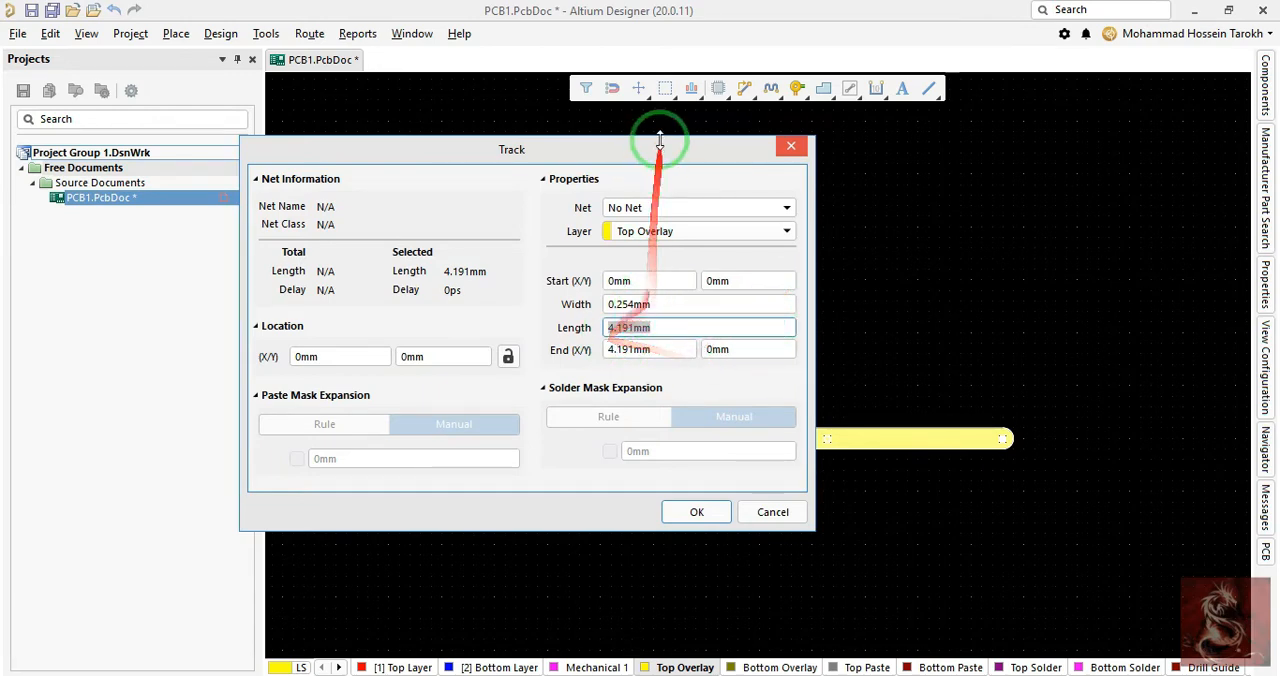
left_click_drag(694, 151, 710, 170)
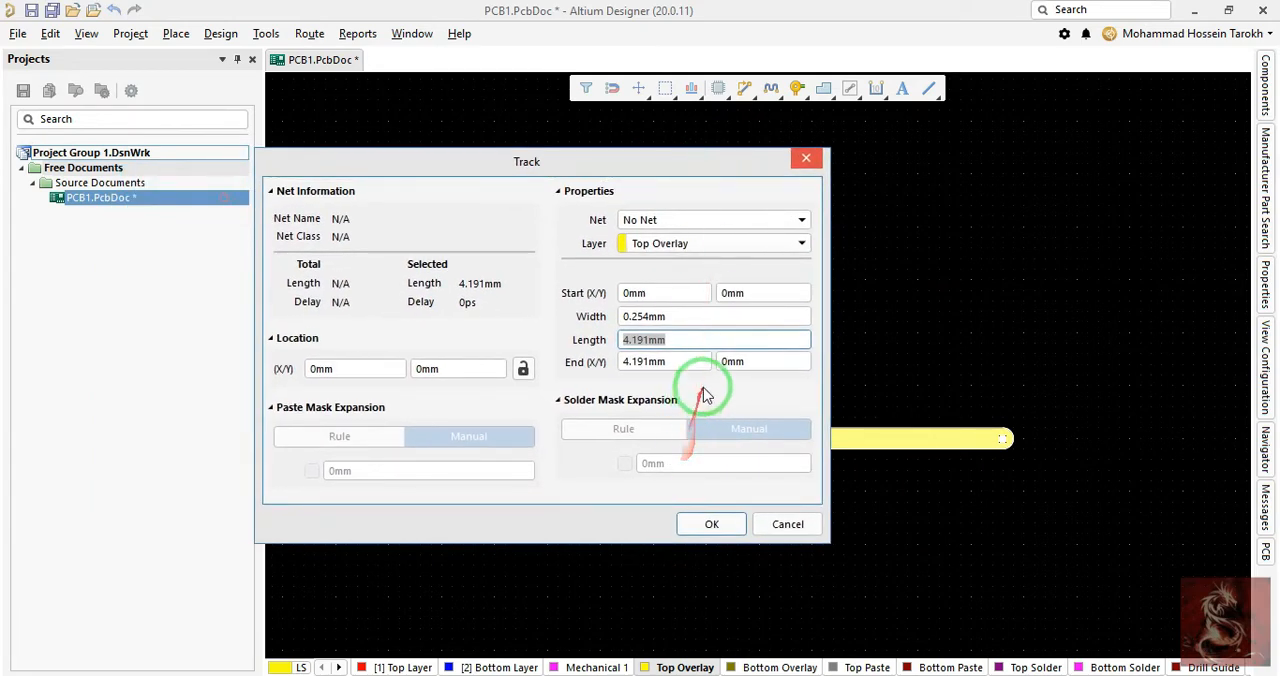
left_click(778, 361)
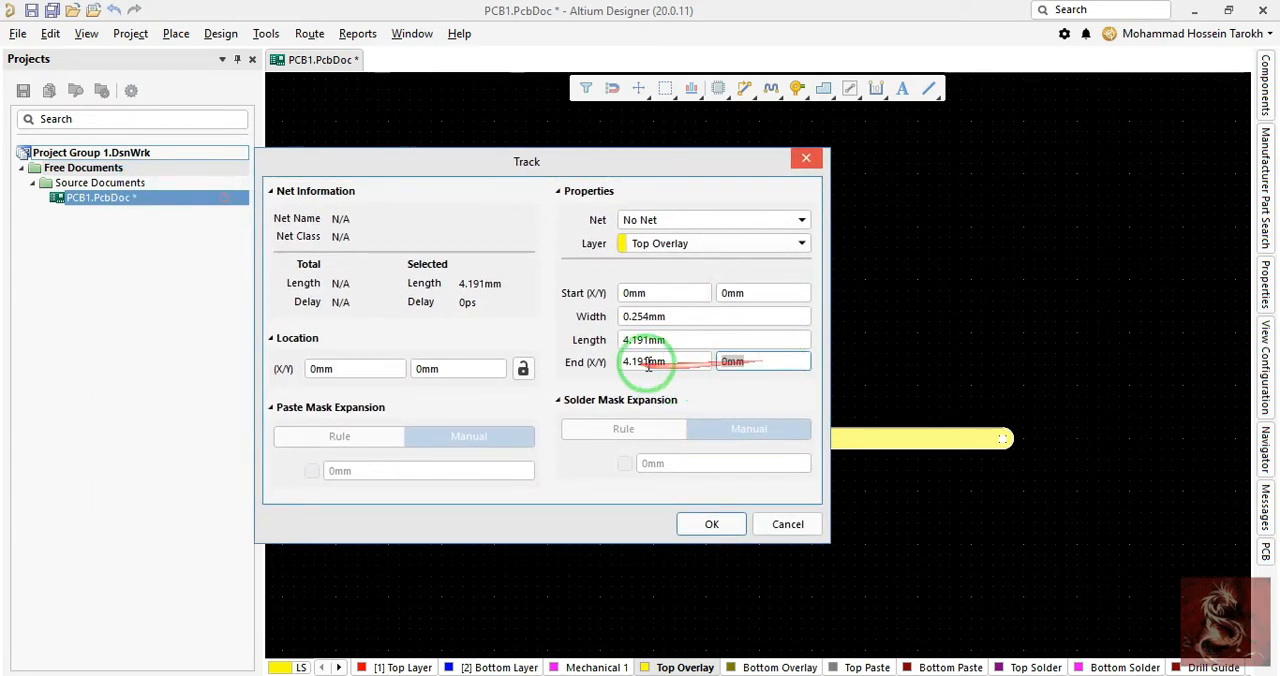
left_click(690, 347)
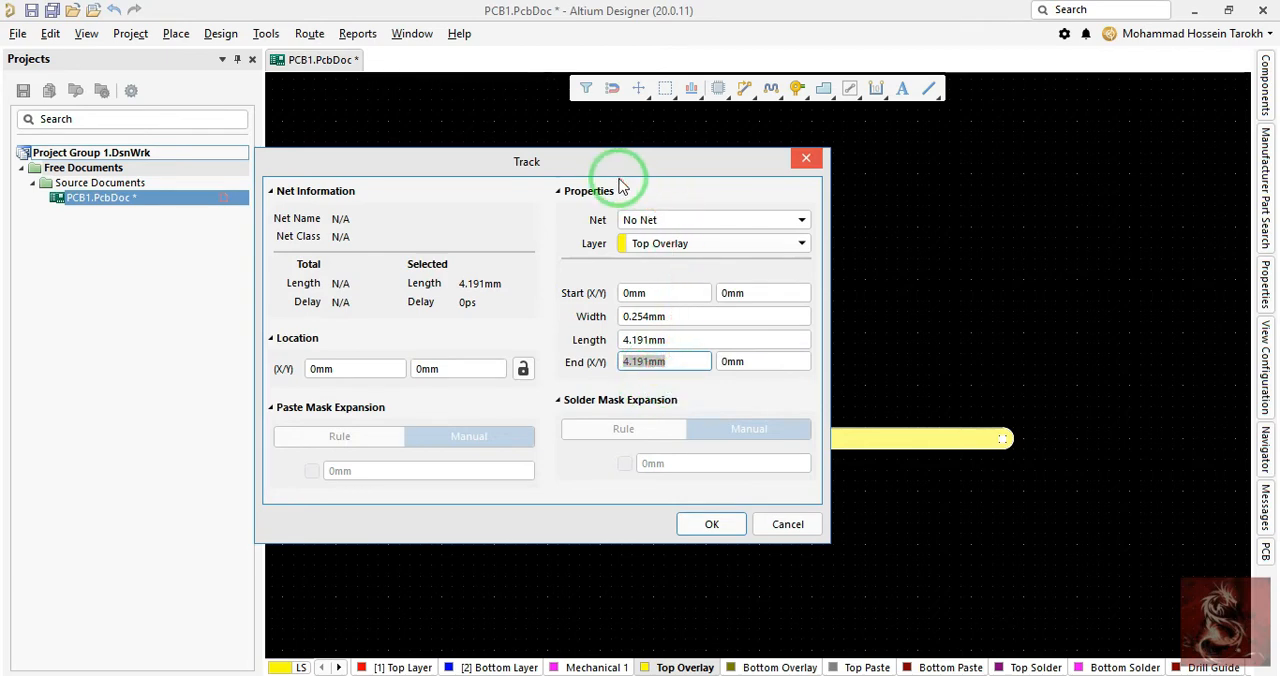
left_click_drag(483, 178, 605, 170)
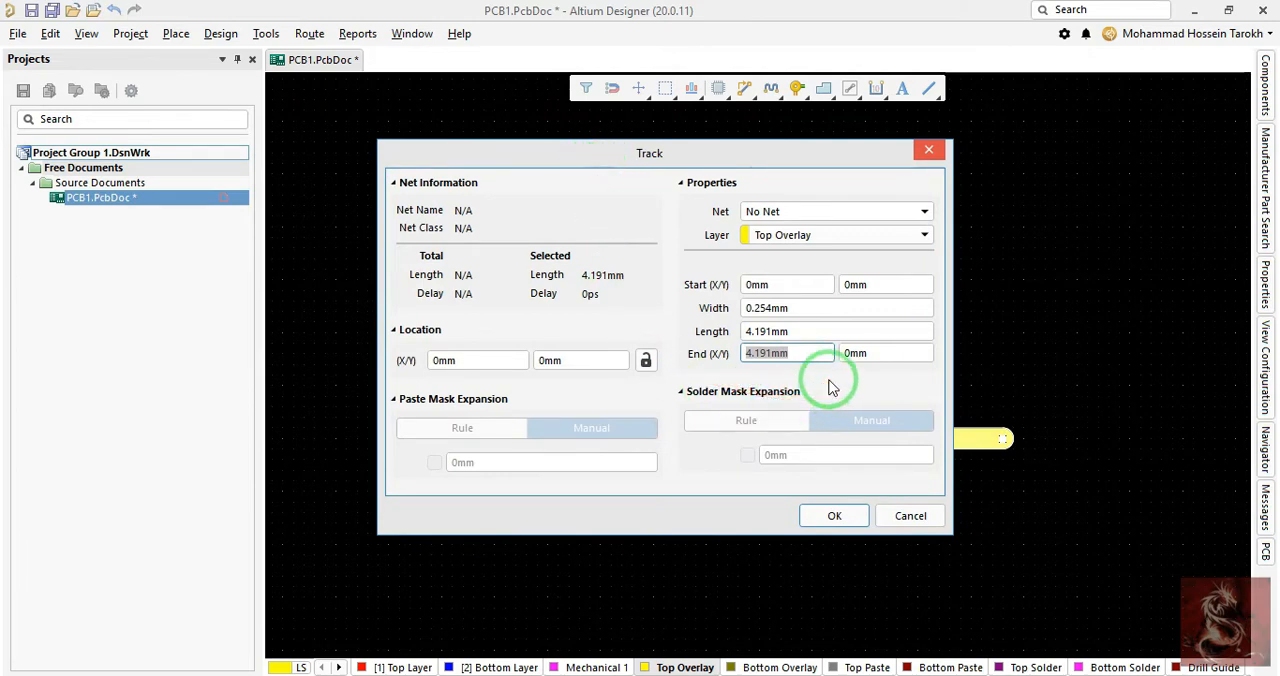
left_click_drag(737, 345, 860, 358)
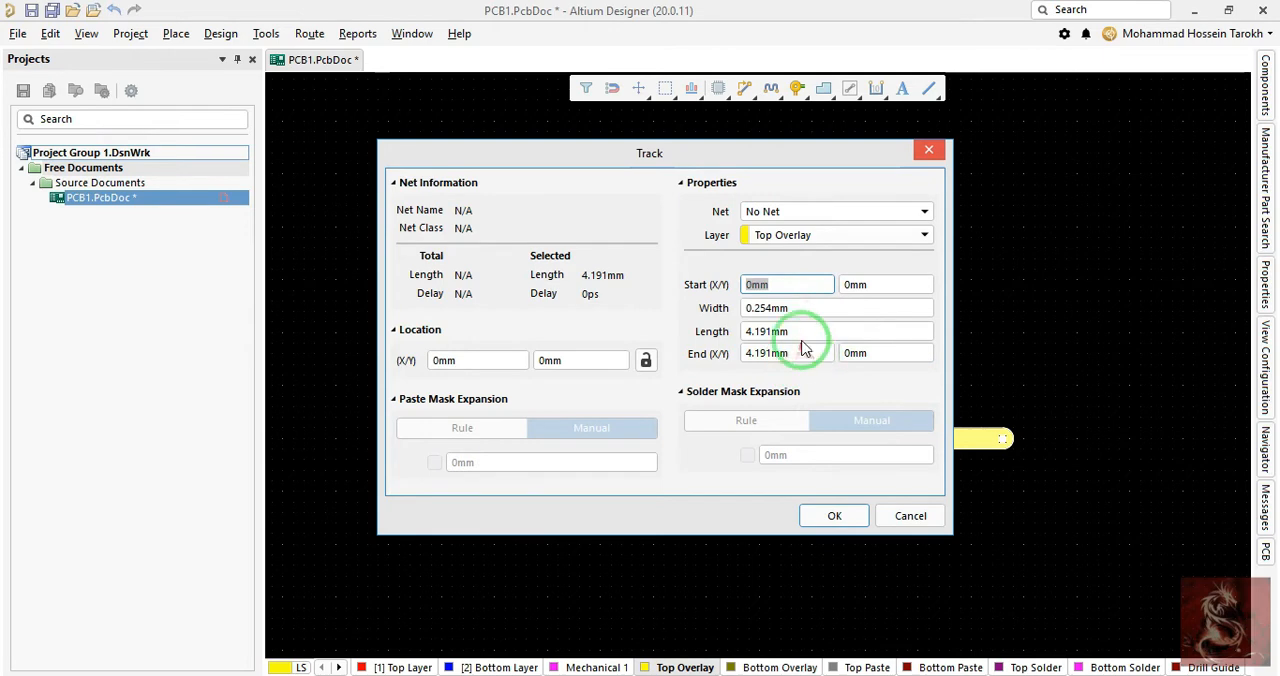
- Try a length of 50 mm for the line, set the length to 10 mm instead, and deselect it
left_click_drag(770, 160, 854, 179)
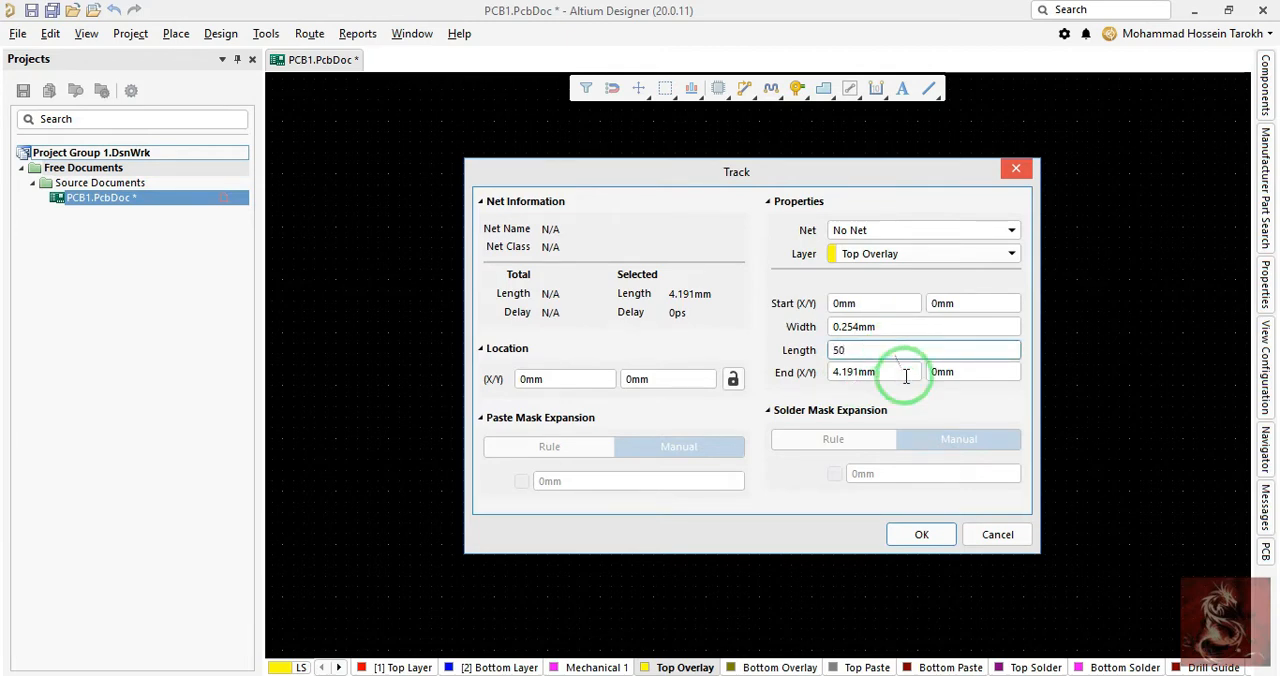
key("Tab")
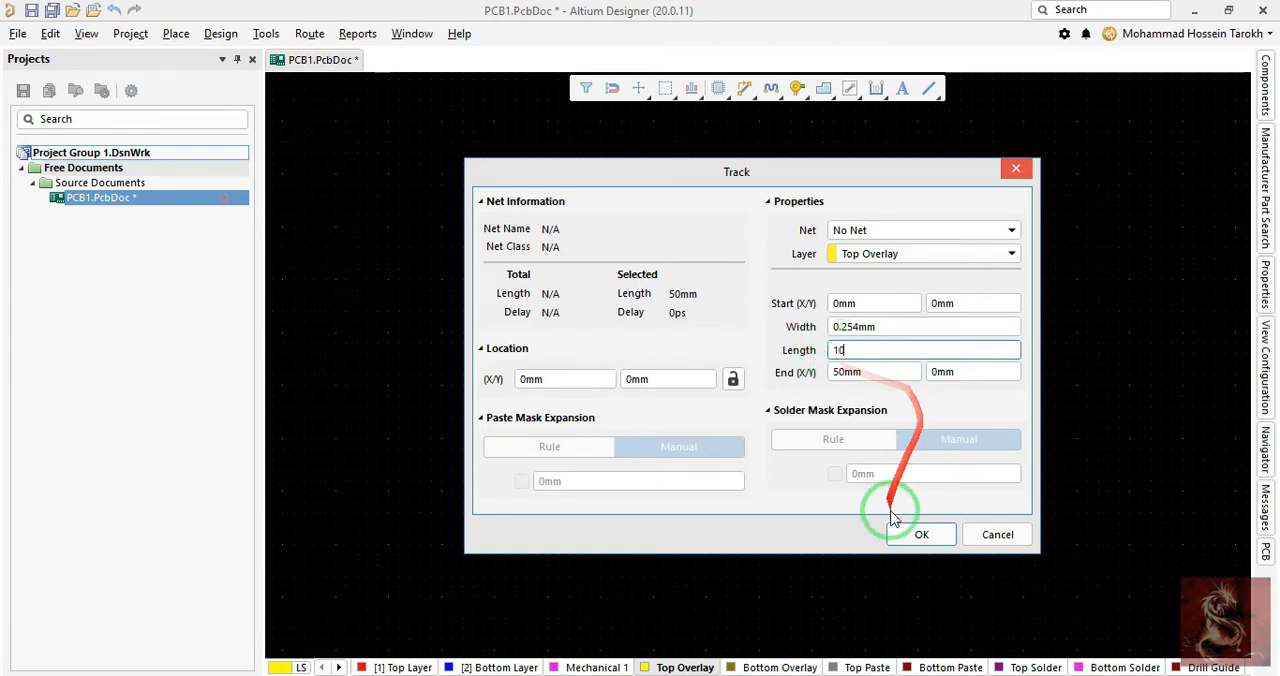
left_click(924, 537)
right_click_drag(988, 461, 771, 452)
scroll(771, 446, "down", 4, "ctrl")
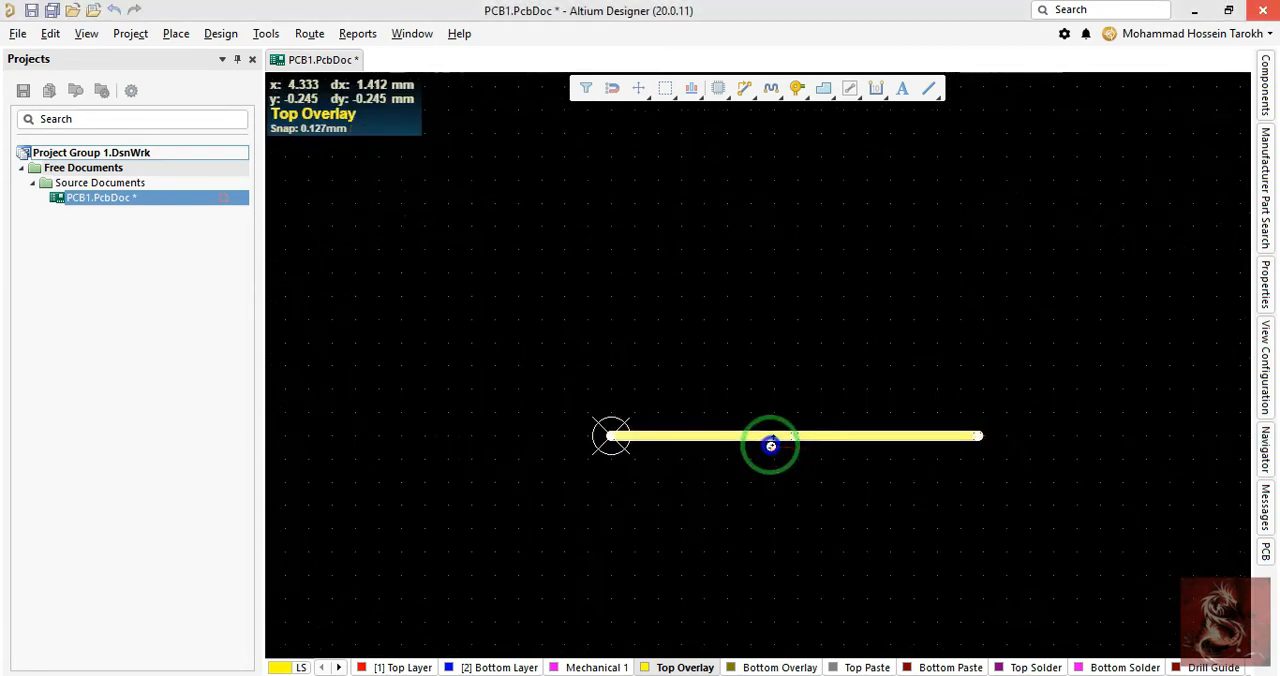
middle_click_drag(771, 446, 771, 442)
left_click(769, 457)
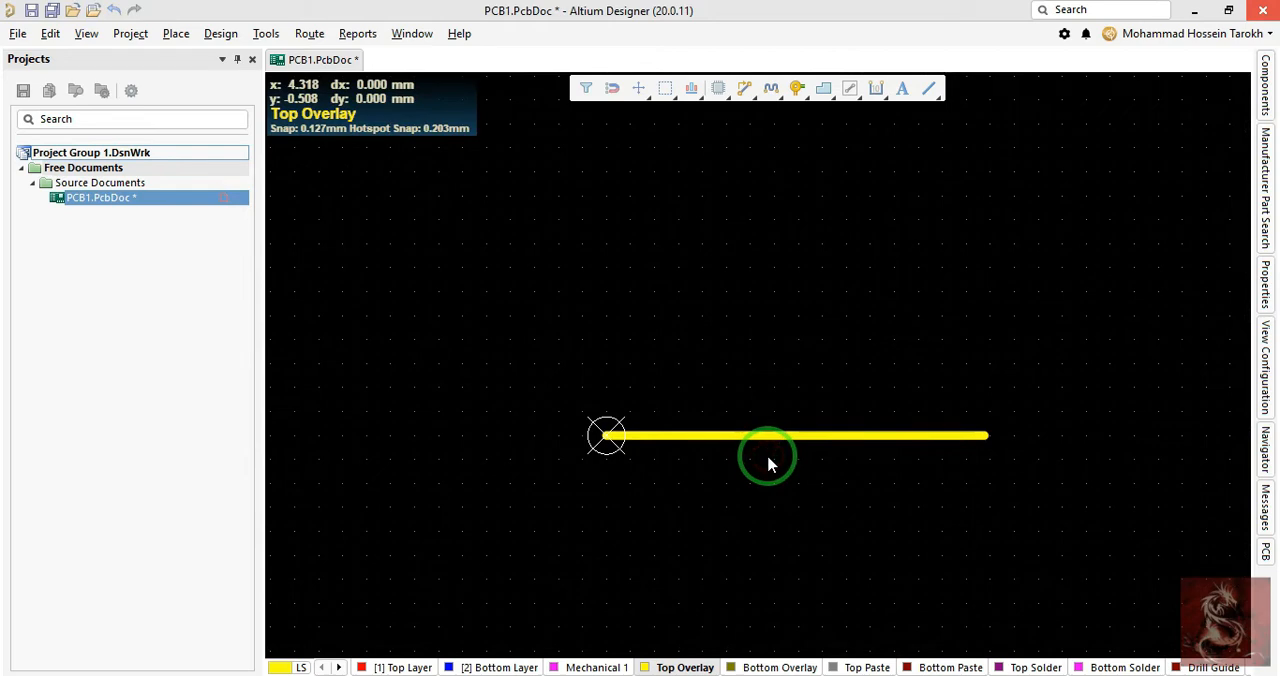
- Inspect the line on the board in 3D view and return to the 2D view
key("3")
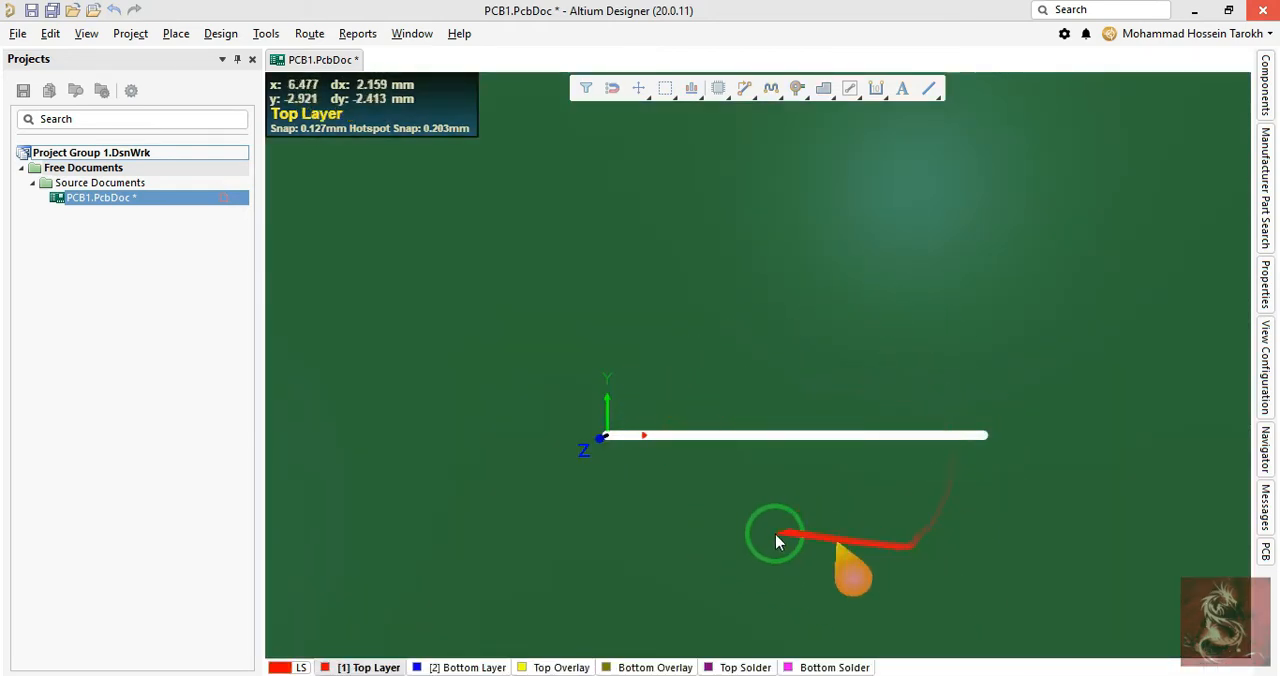
right_click_drag(706, 482, 837, 353)
mouse_move(832, 353)
middle_mouse_down()
mouse_move(828, 366)
mouse_move(820, 345)
middle_mouse_up()
key("2")
mouse_move(785, 385)
middle_mouse_down()
mouse_move(774, 408)
mouse_move(786, 384)
middle_mouse_up()
right_click_drag(612, 463, 781, 442)
middle_click_drag(749, 441, 748, 436)
right_click_drag(767, 452, 690, 420)
left_click(685, 402)
right_click_drag(730, 338, 720, 371)
left_click(720, 371)
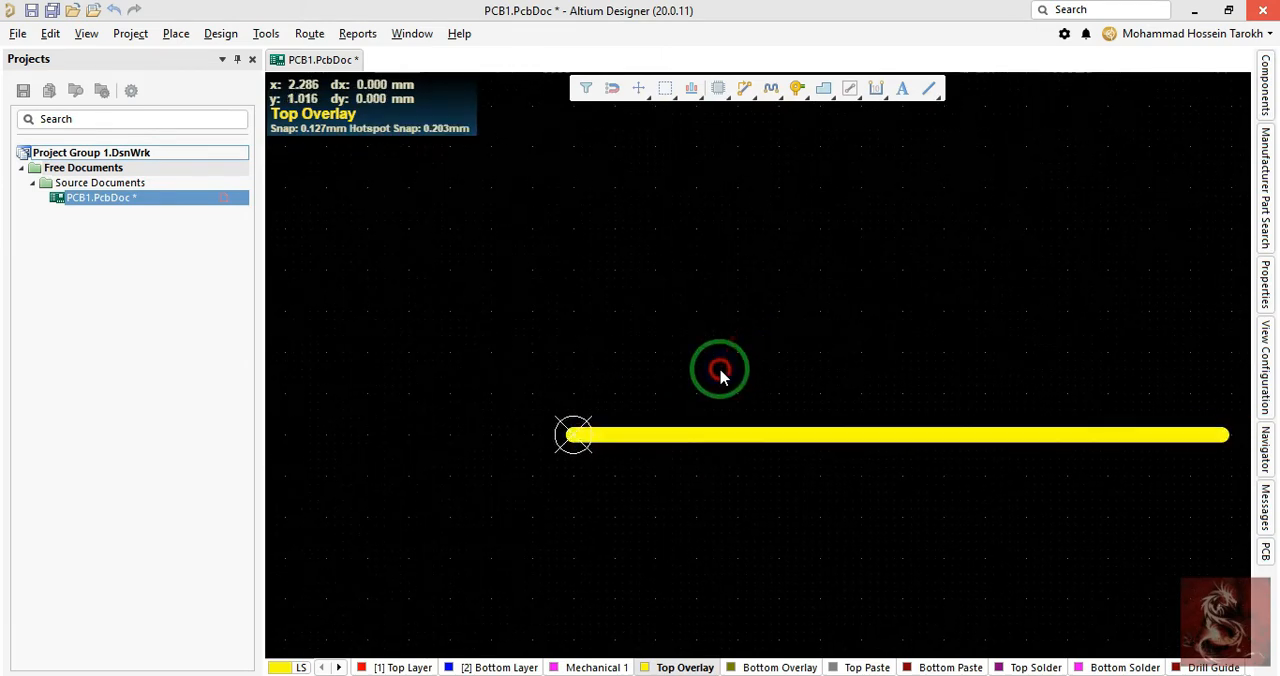
- Draw a slanted line about 7.7 mm long from the origin to about X 7, Y 3.2 mm, using the any-angle placement mode
key("p")
key("l")
left_click(573, 435)
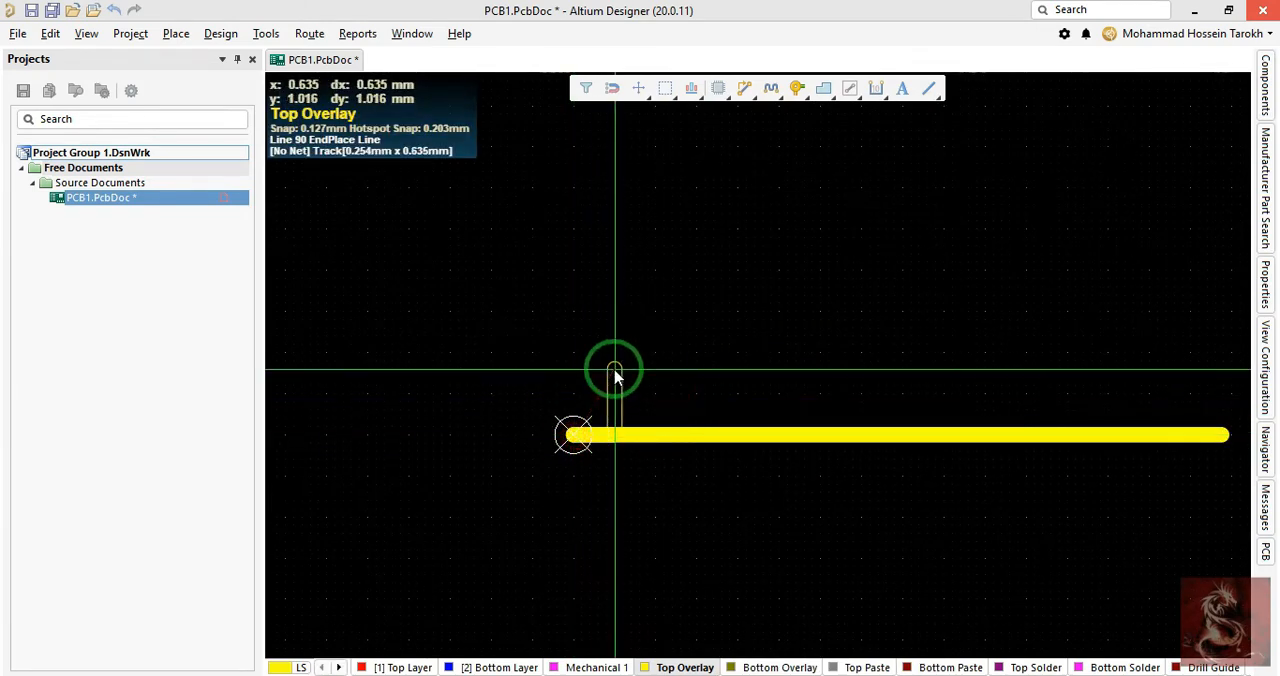
key("shift+space")
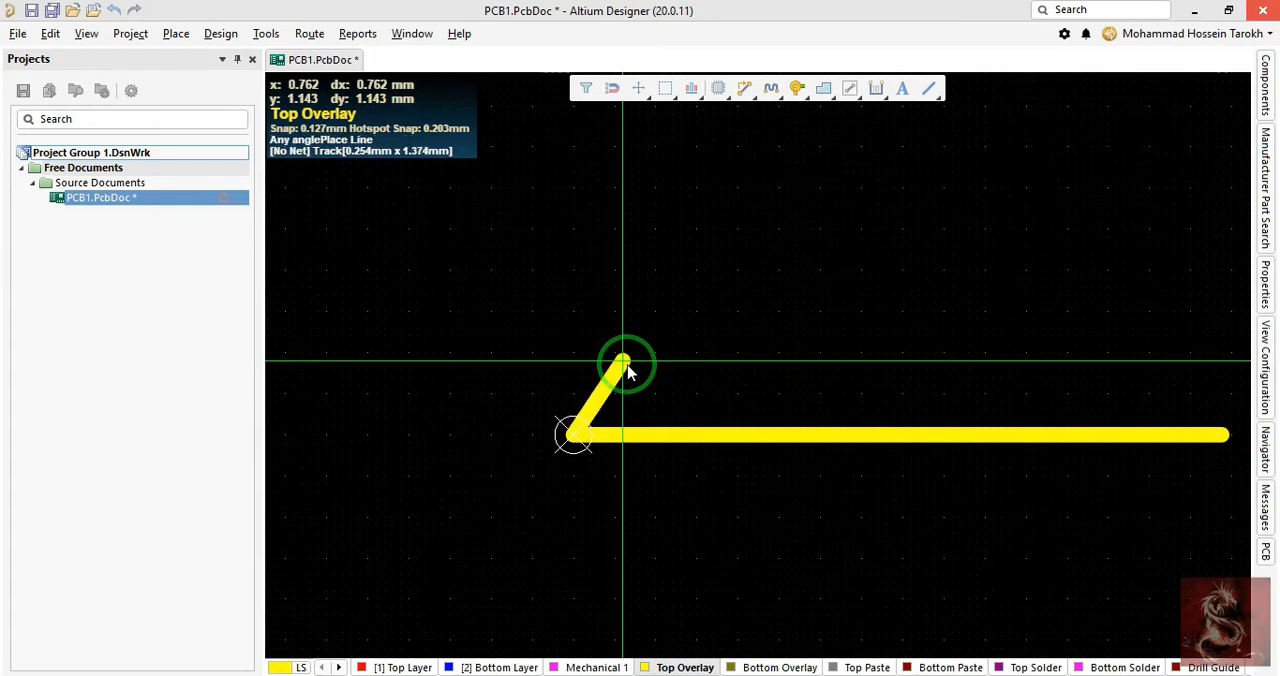
key("shift+space")
key("shift+space")
key("shift+space")
key("shift+space")
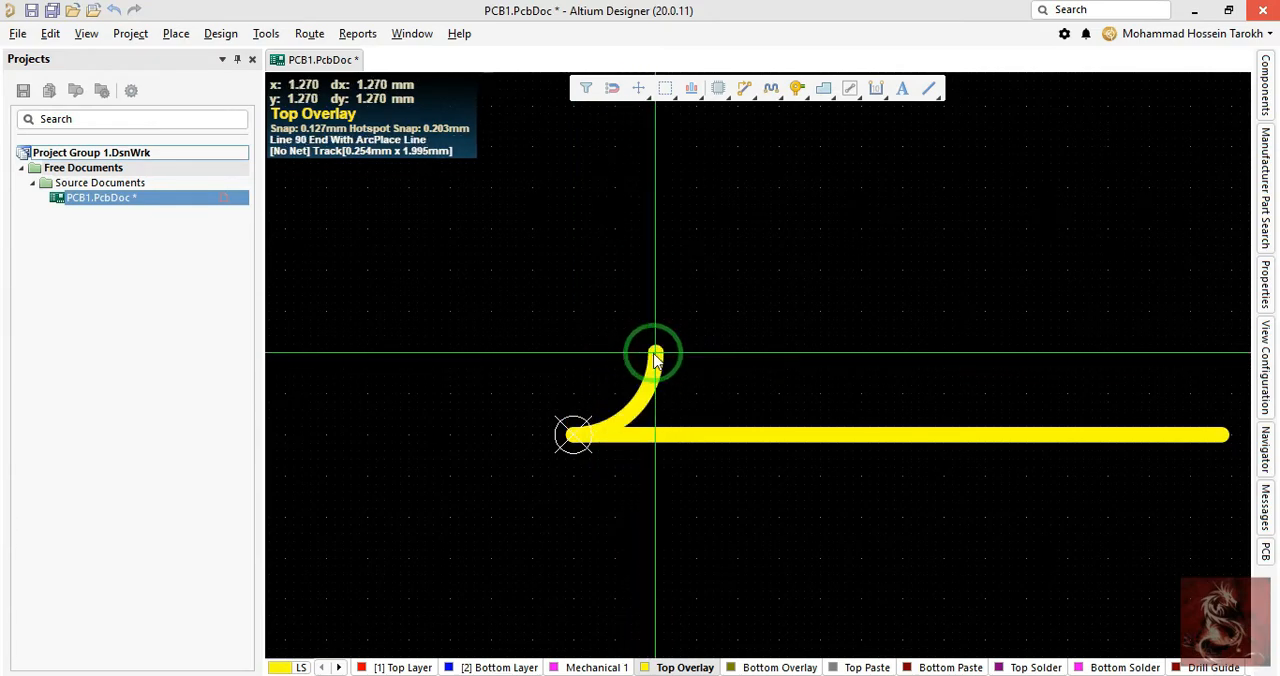
key("shift+space")
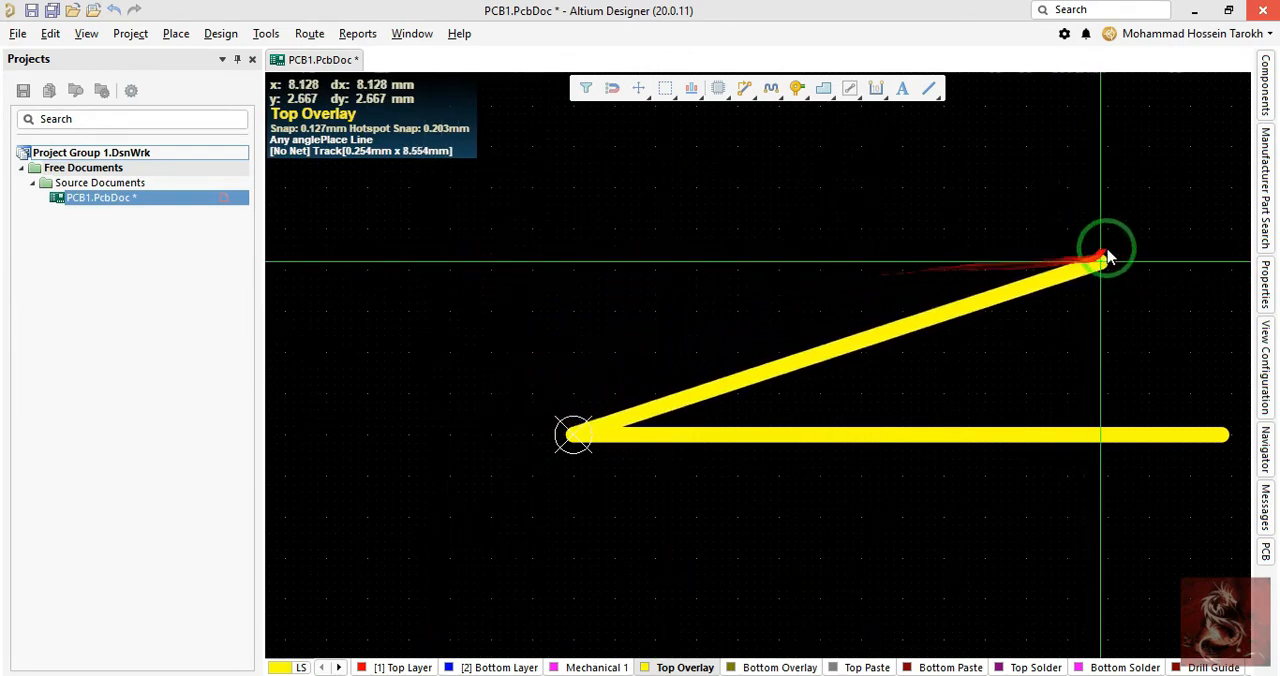
left_click(1024, 232)
right_click(1022, 234)
right_click(976, 281)
- Examine the slanted line's width, length and end coordinates in its Track properties, then close them and deselect the line
double_click(951, 268)
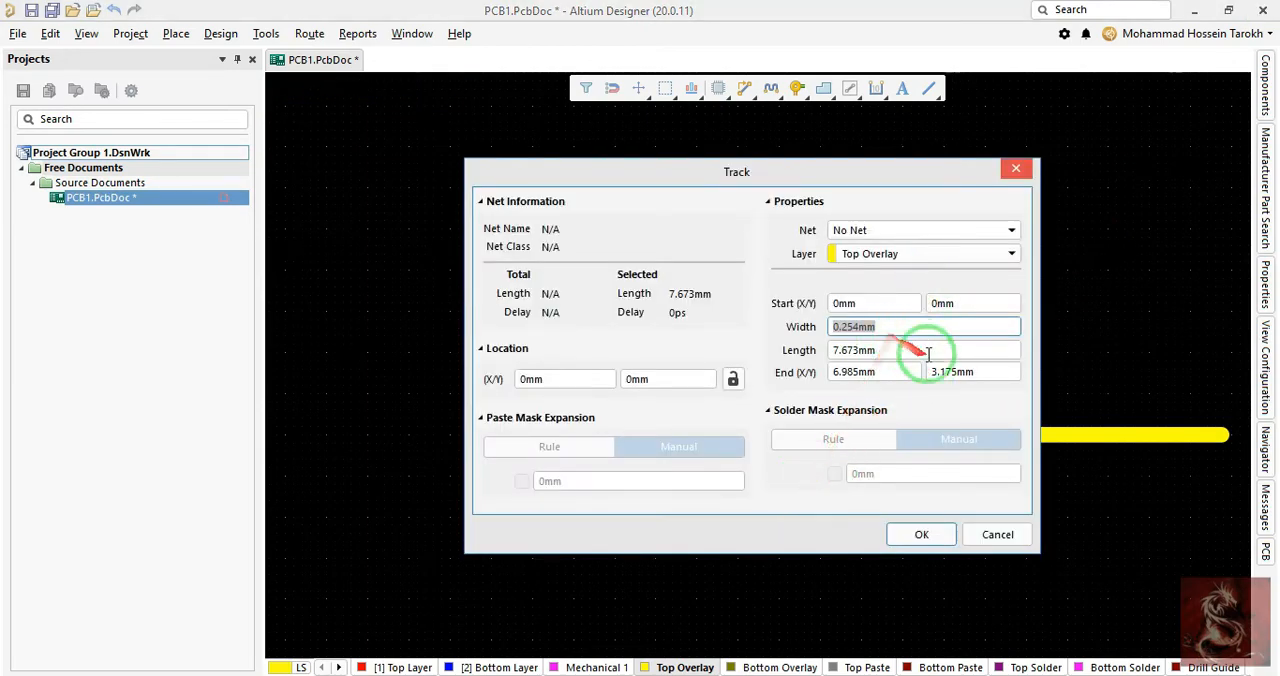
left_click(921, 534)
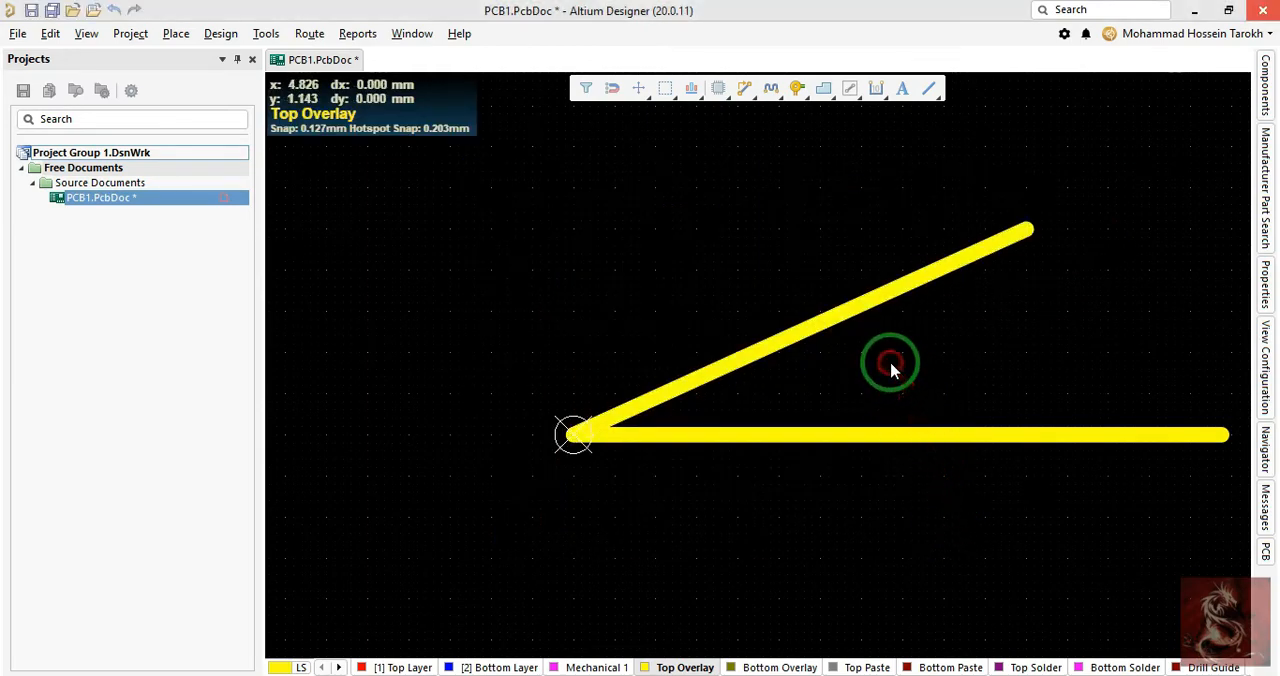
left_click(897, 283)
left_click(1035, 340)
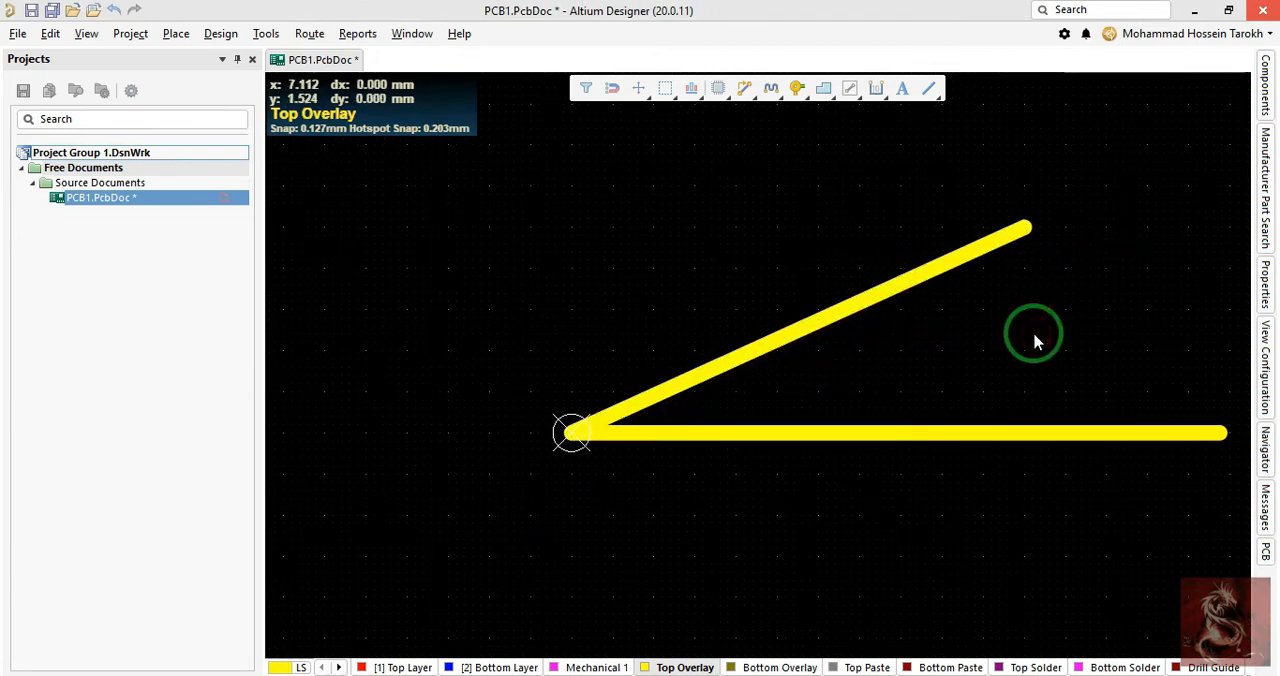
key("p")
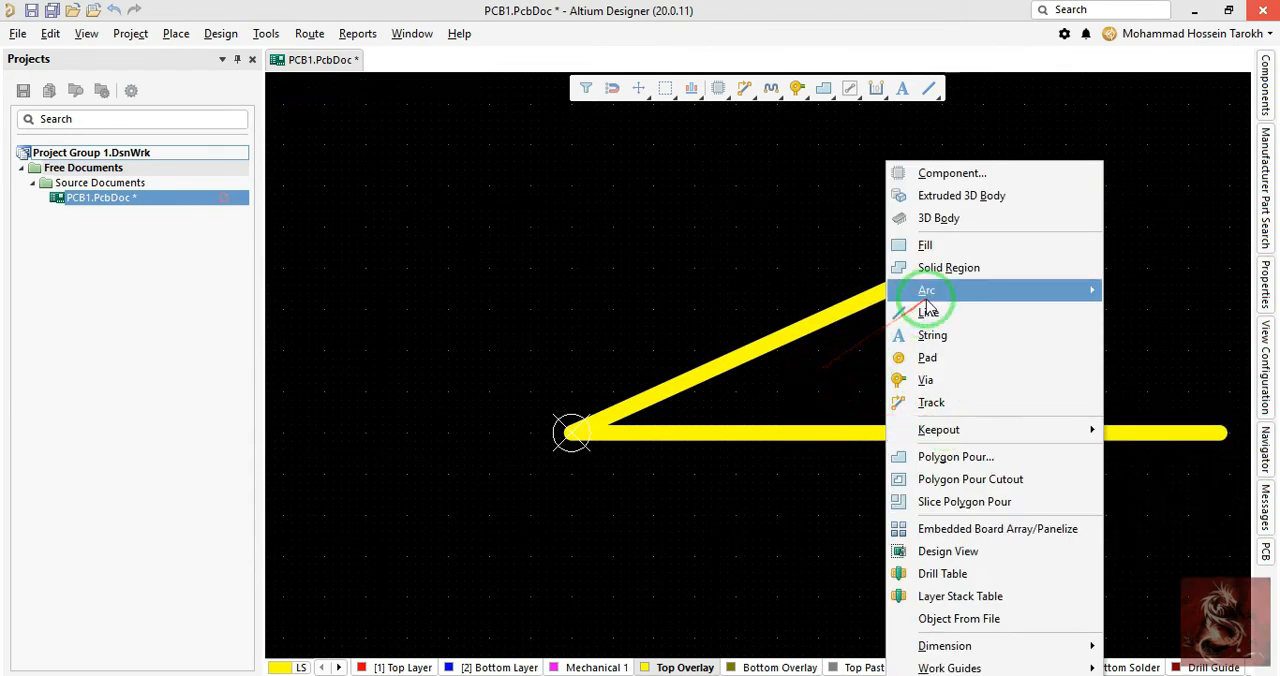
mouse_move(927, 300)
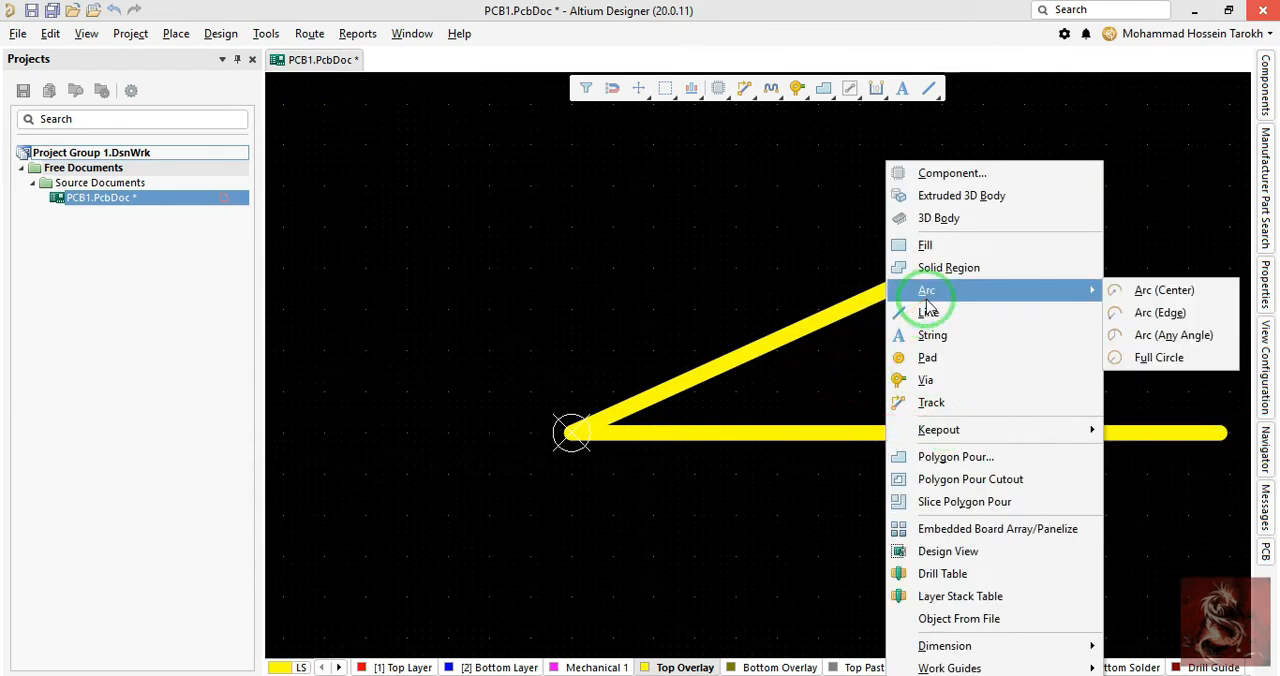
left_click(1165, 313)
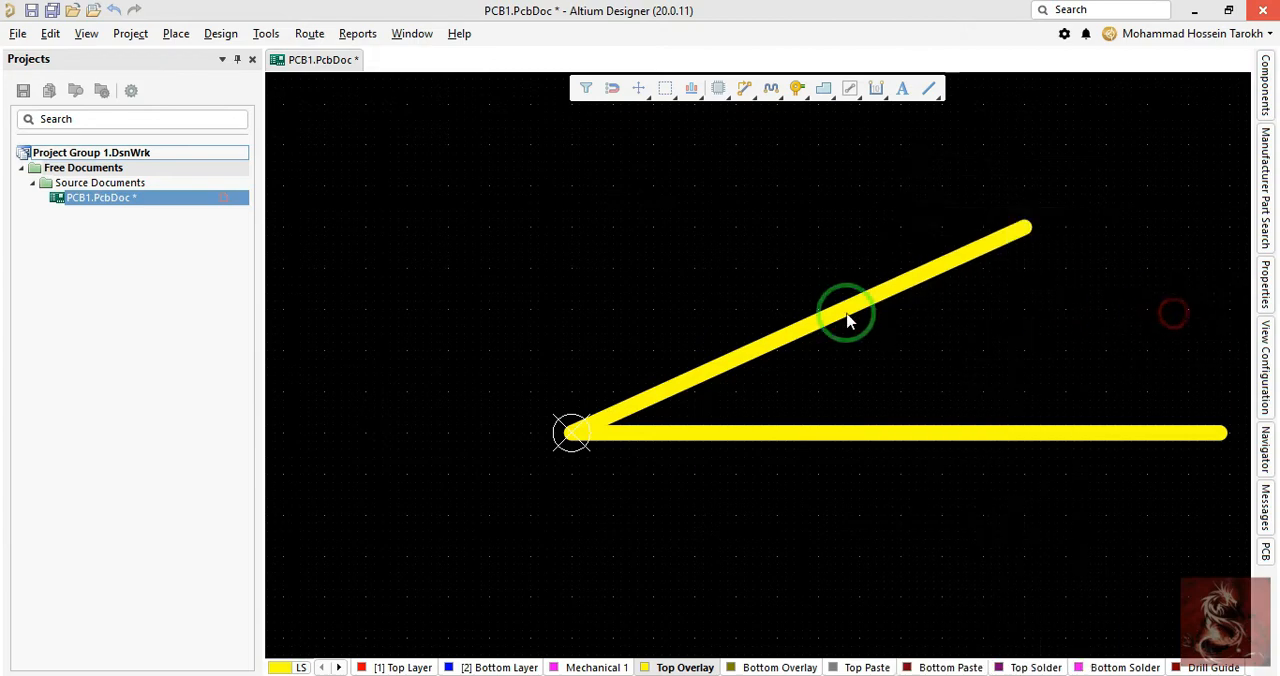
left_click(571, 431)
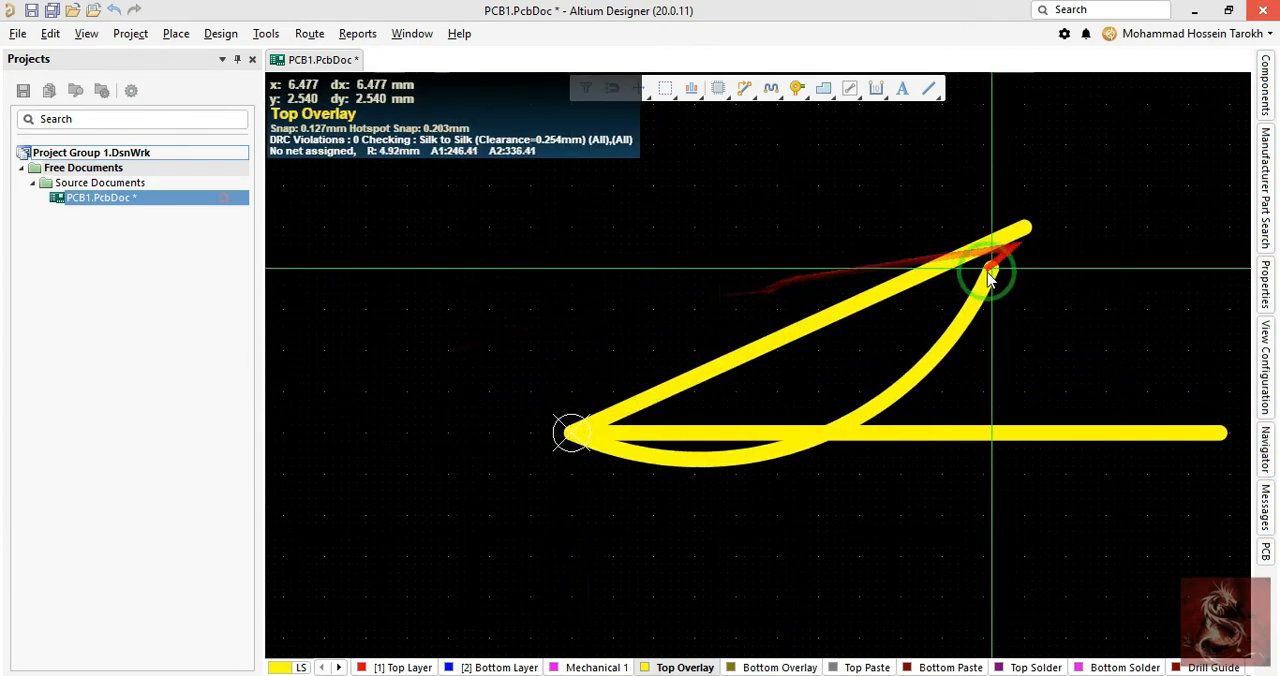
- Draw a centre-based arc at the origin with a radius of about 1.93 mm, starting near the slanted line and ending on the horizontal line
key("p")
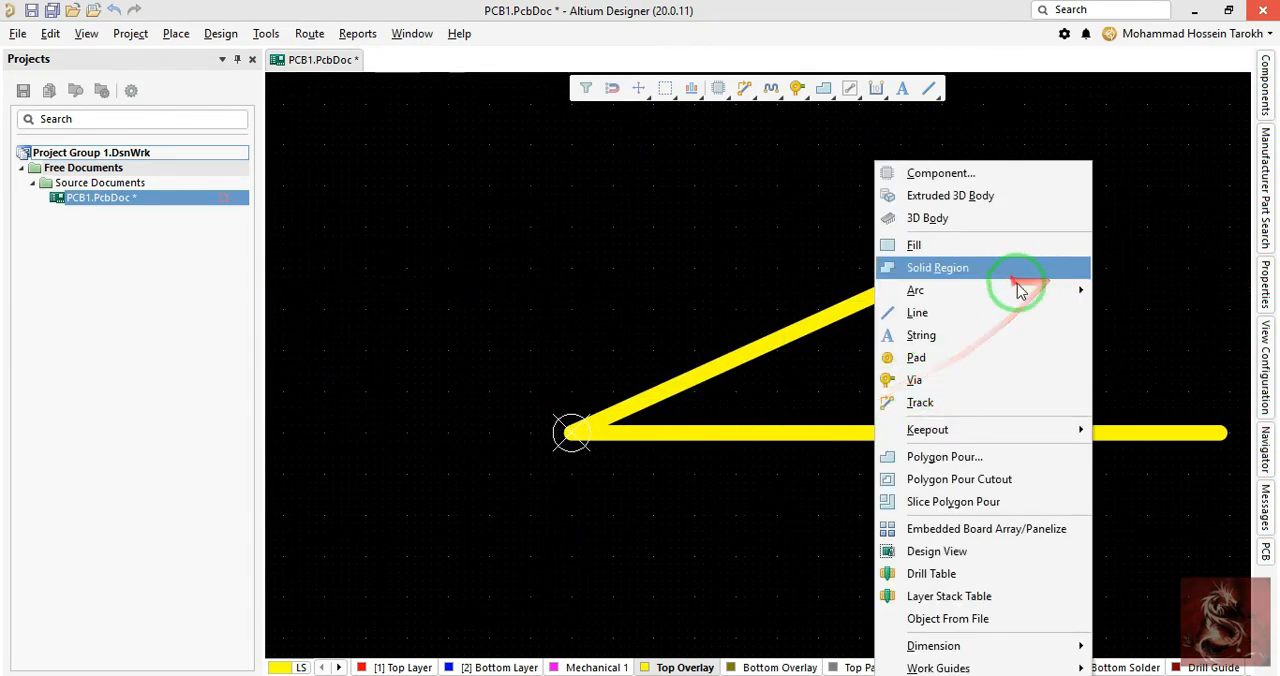
mouse_move(1037, 290)
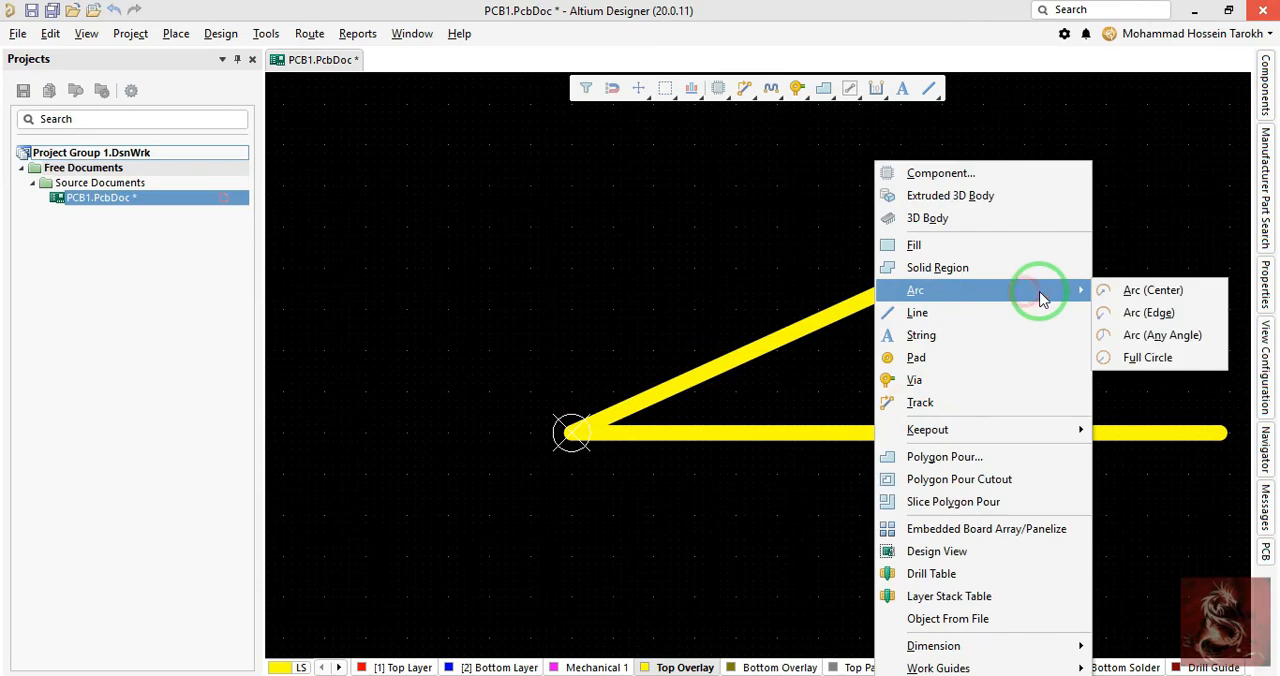
left_click(1150, 290)
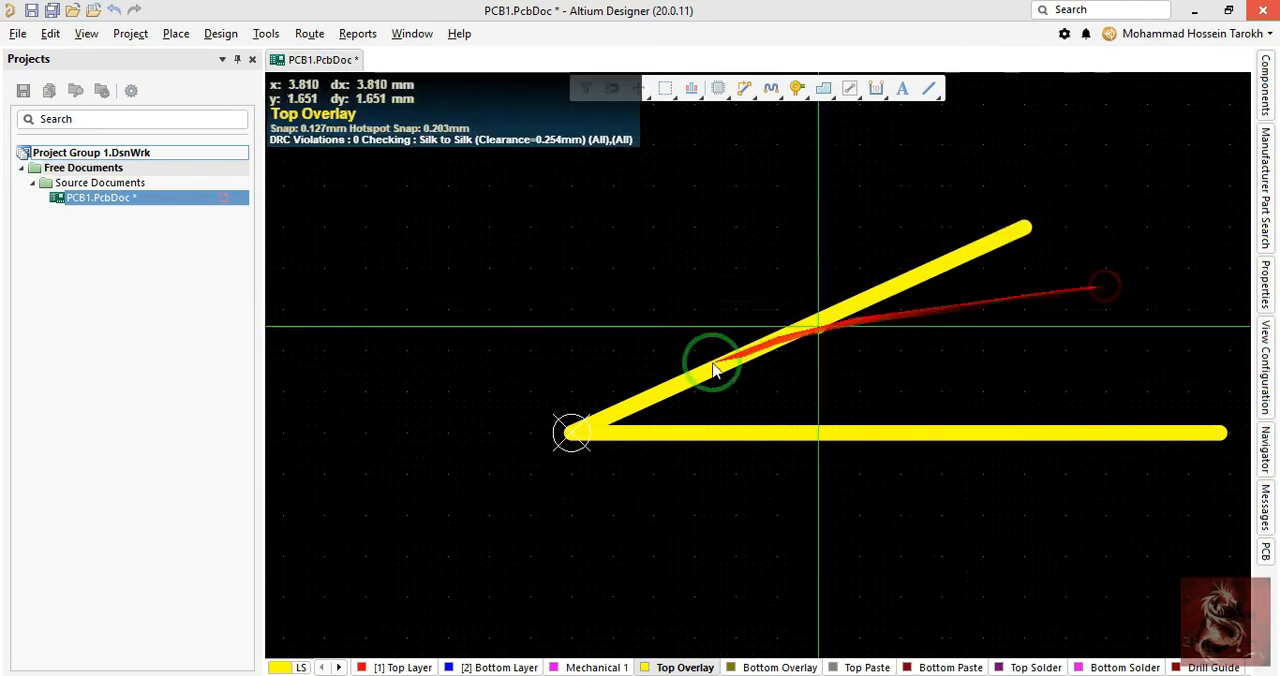
left_click(572, 432)
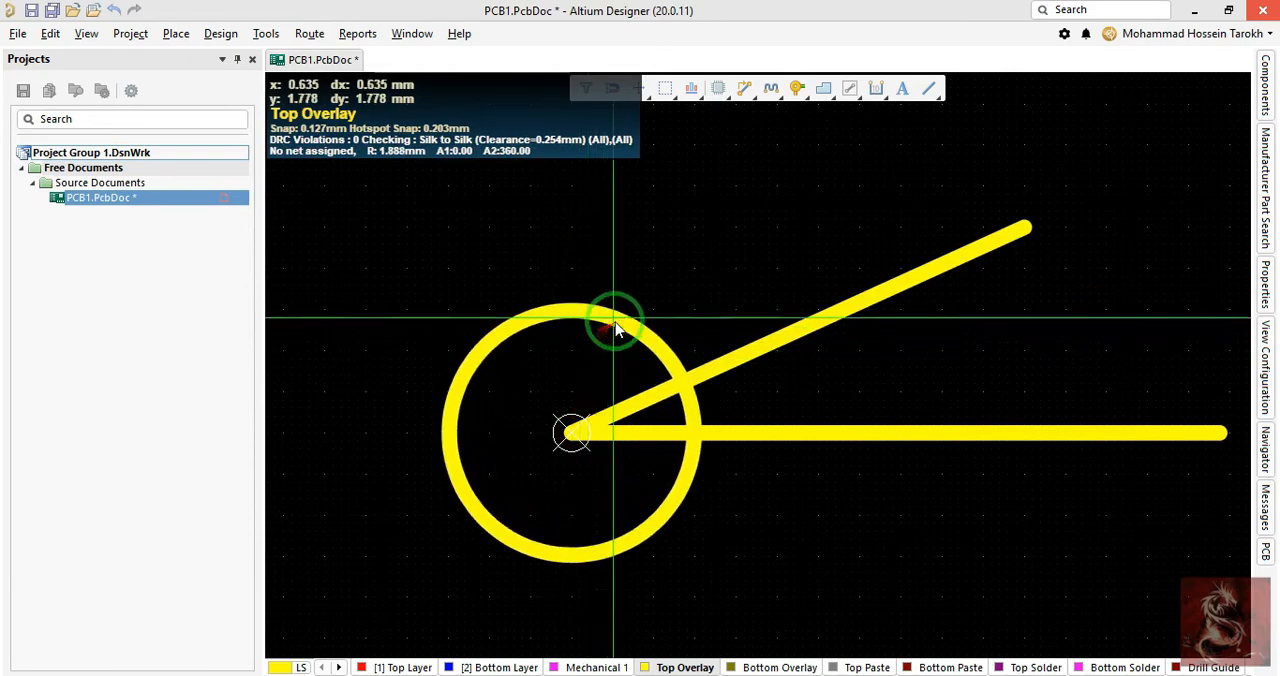
left_click(620, 320)
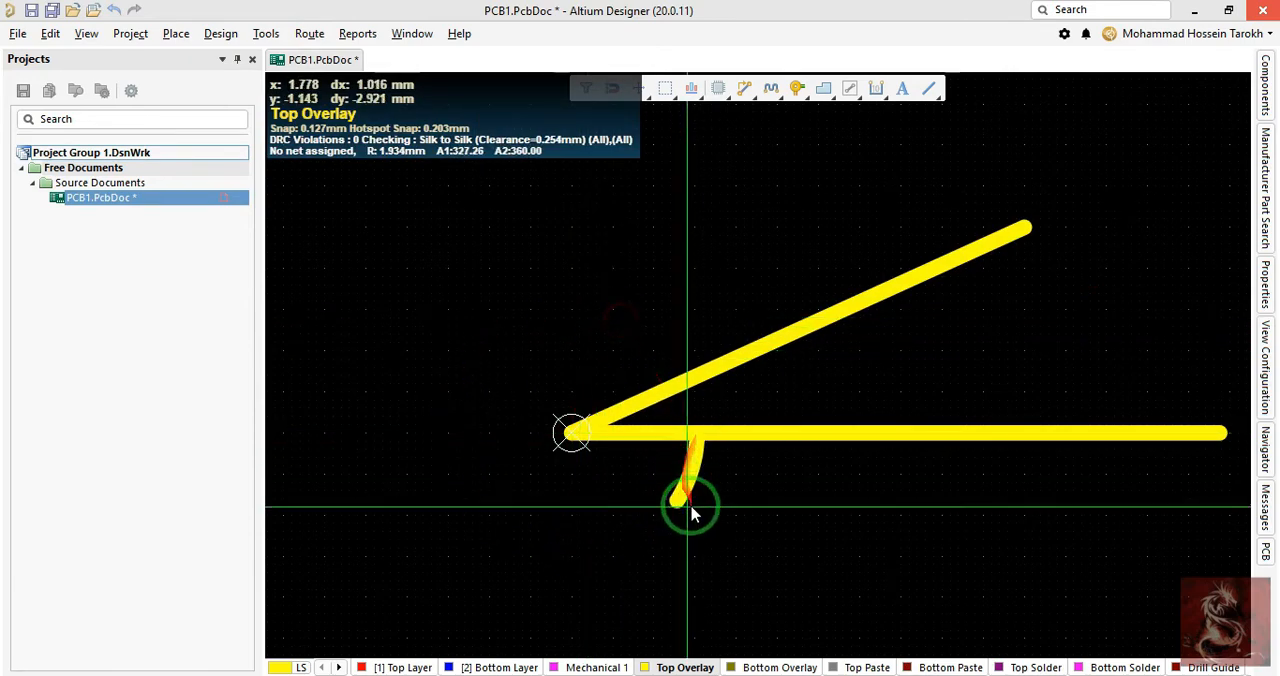
left_click(682, 380)
left_click(697, 433)
right_click(697, 433)
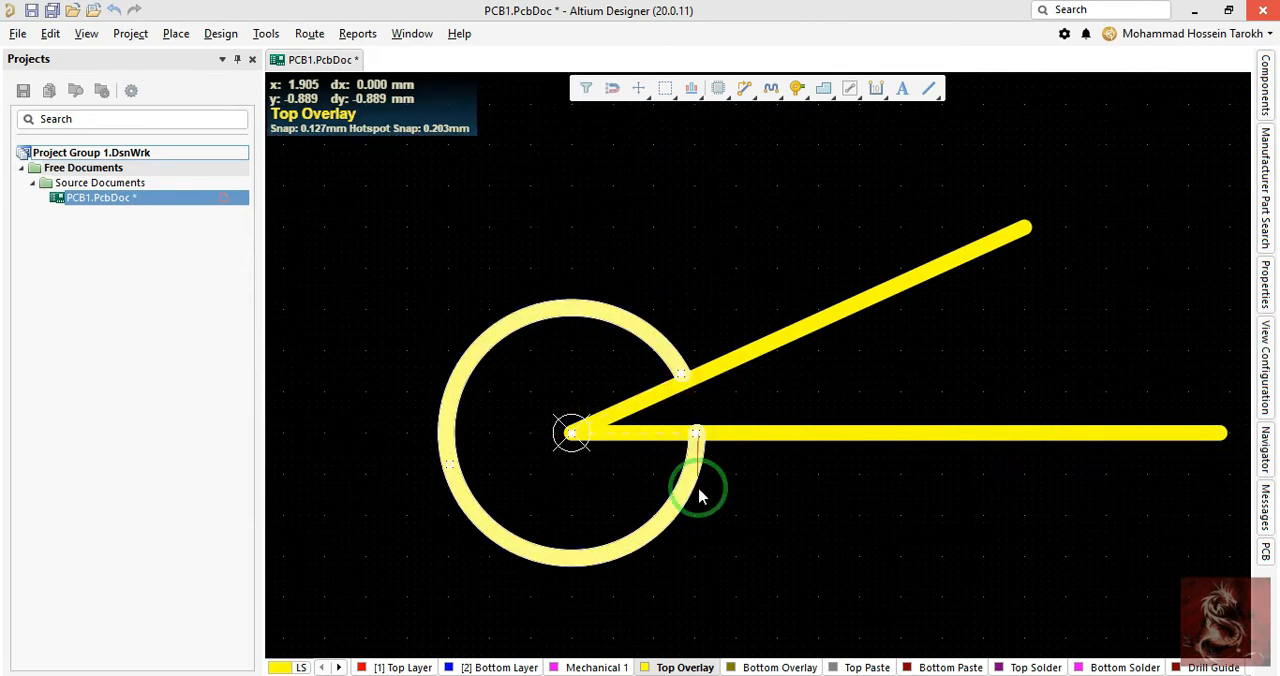
- Open the arc's properties, examine its width and start angle, and close them without changes
scroll(651, 491, "up", 3)
scroll(690, 505, "down", 3)
scroll(663, 428, "up", 2, "ctrl")
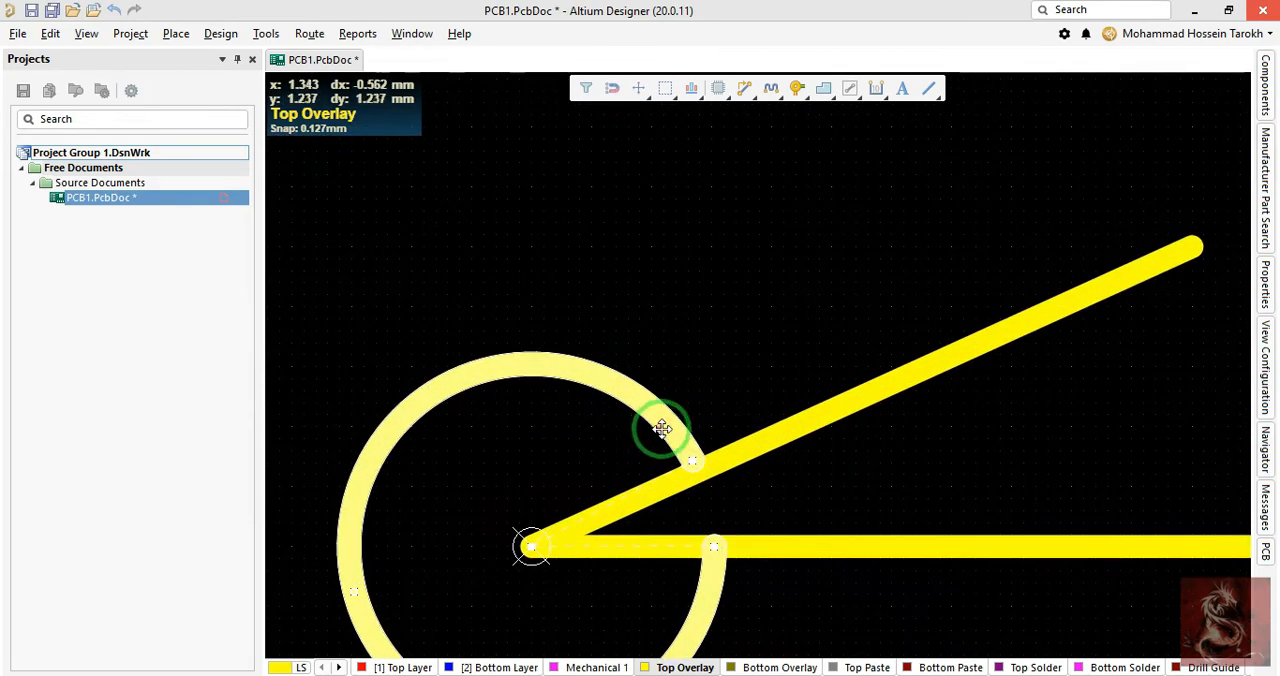
double_click(679, 403)
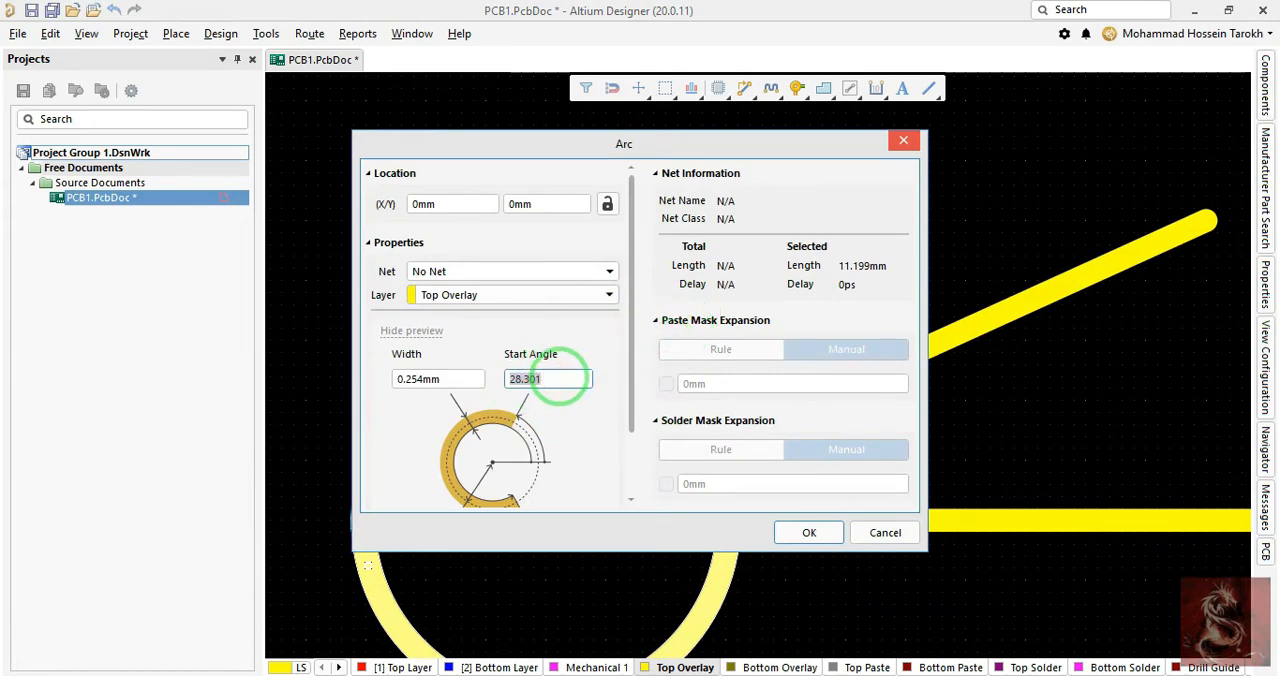
key("Return")
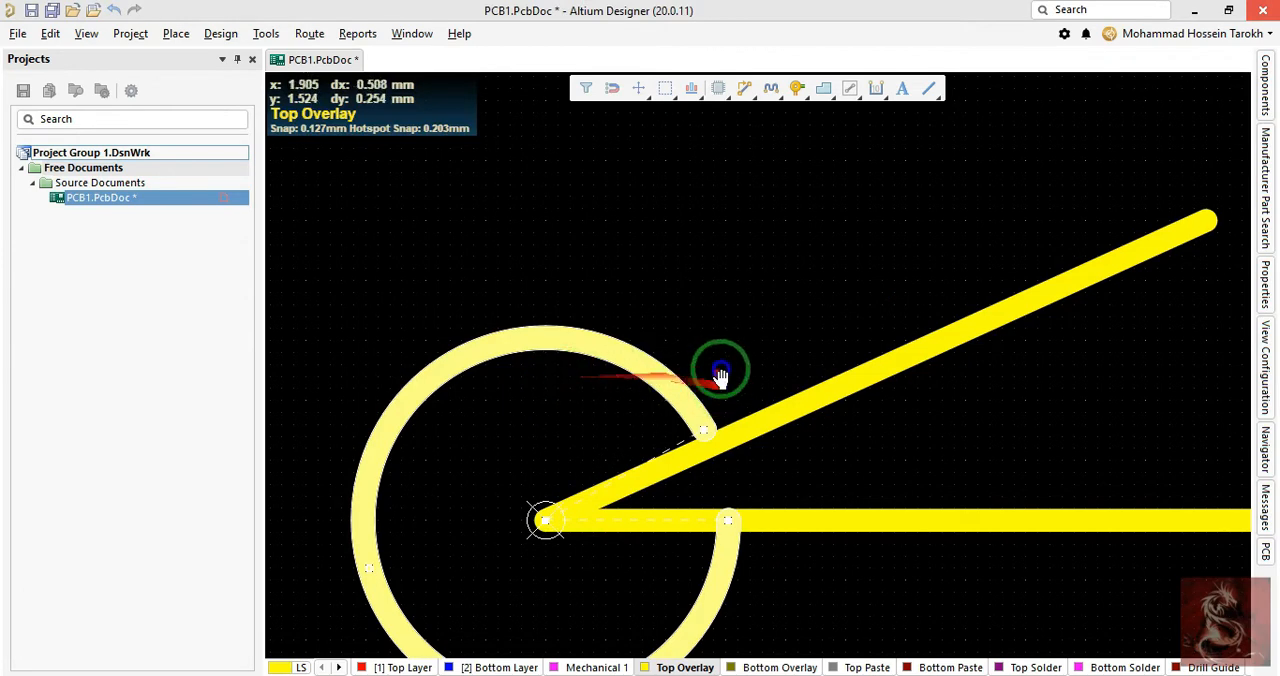
right_click_drag(721, 370, 728, 336)
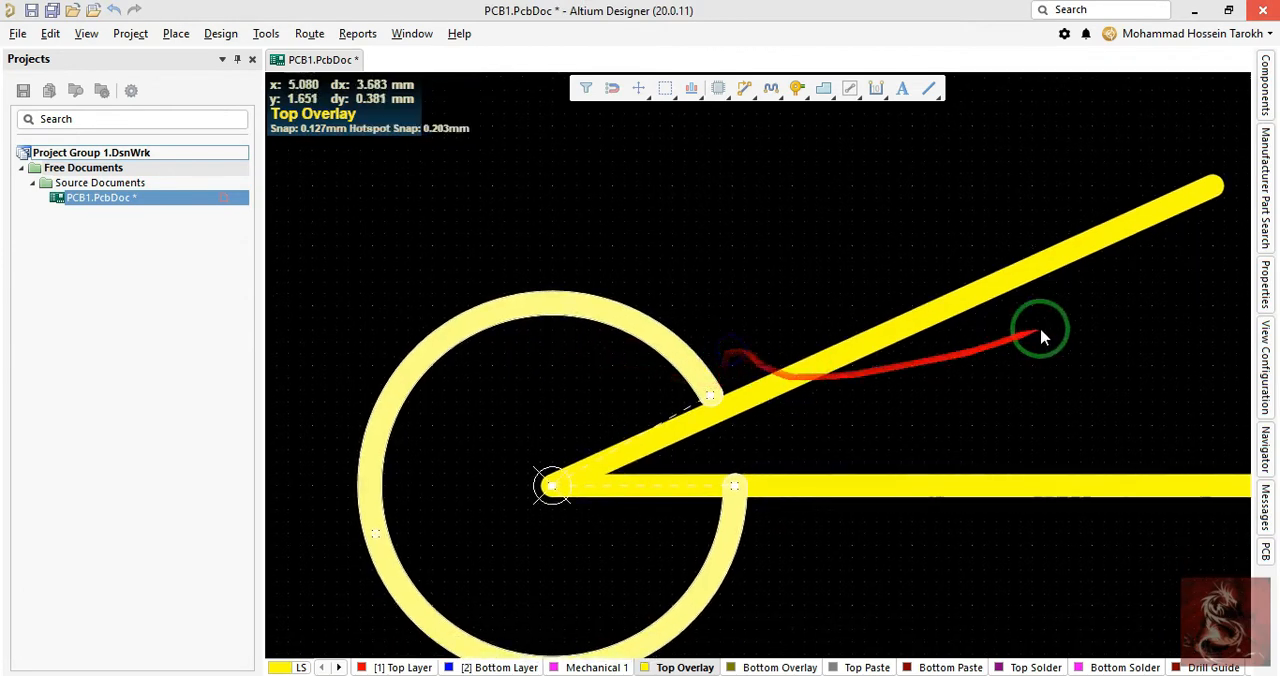
- Delete the long slanted line that starts at the origin
left_click(1207, 186)
left_click_drag(1216, 185, 694, 348)
scroll(724, 478, "up", 5)
scroll(726, 480, "down", 6)
key("Delete")
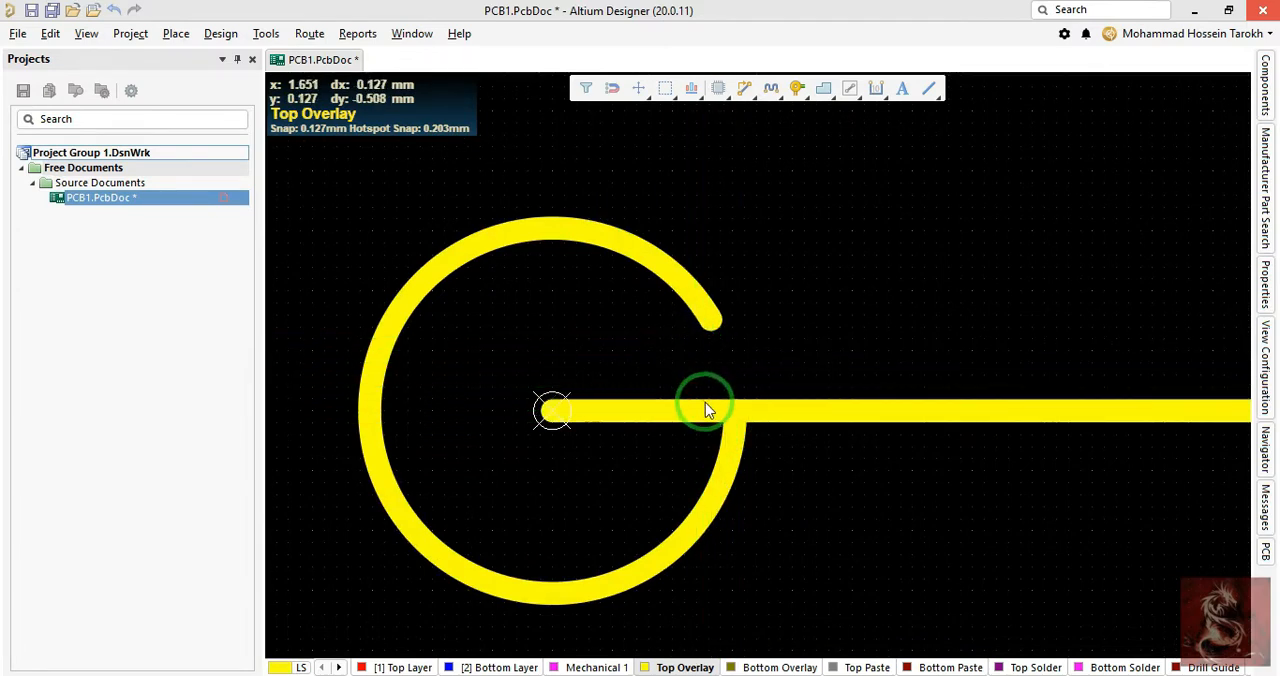
- Draw an any-angle line about 1.93 mm long from the origin to the arc's upper open end
key("p")
key("l")
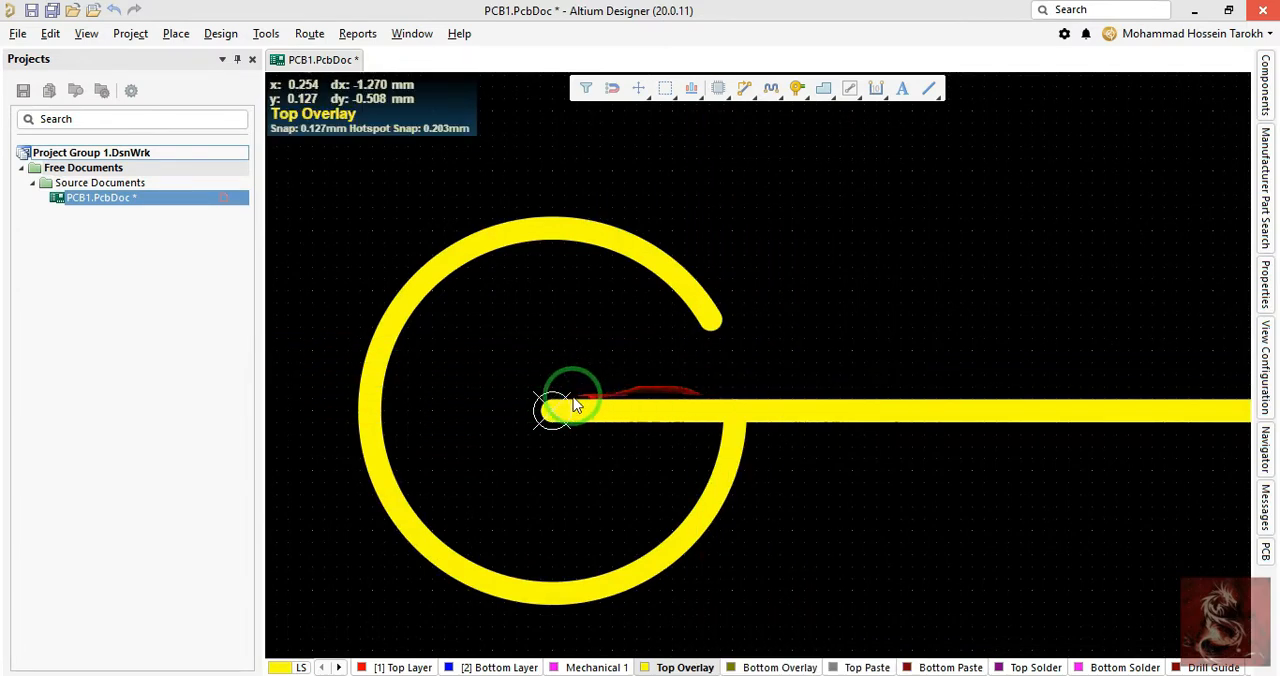
left_click(709, 325)
scroll(972, 178, "down", 1, "ctrl")
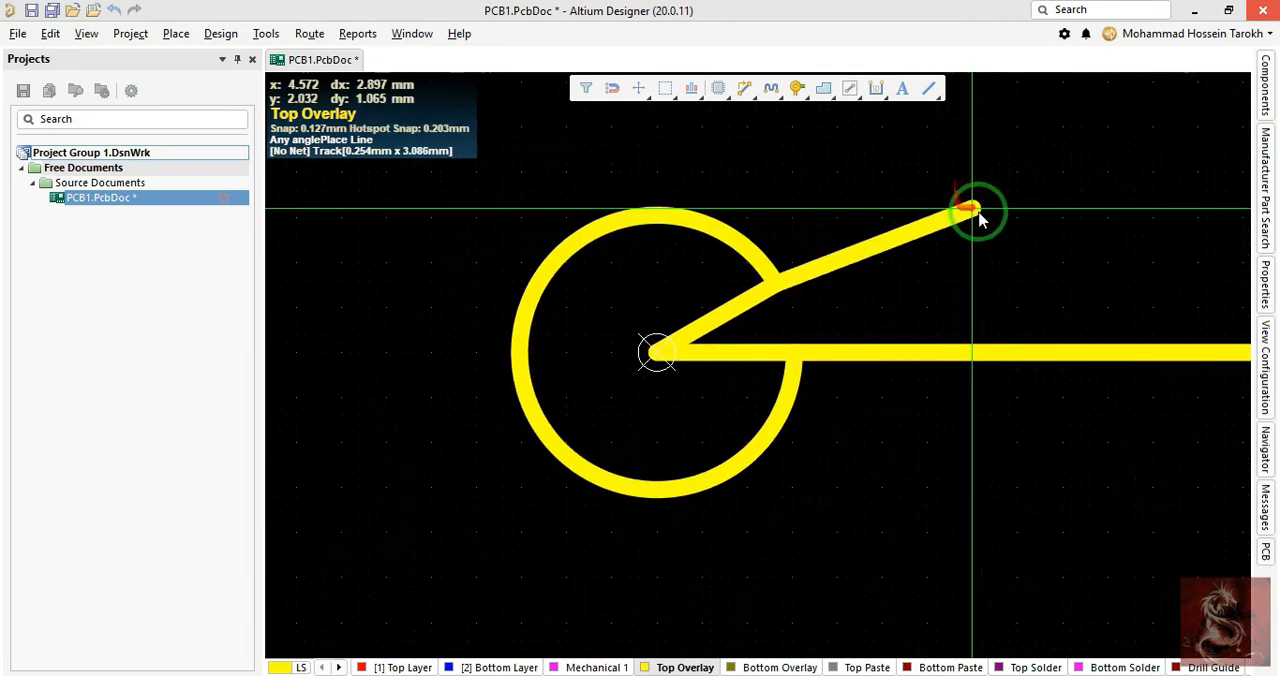
- Try the different corner modes and the 45-degree start direction on a segment continuing from the arc's end, then cancel that segment
key("shift+space")
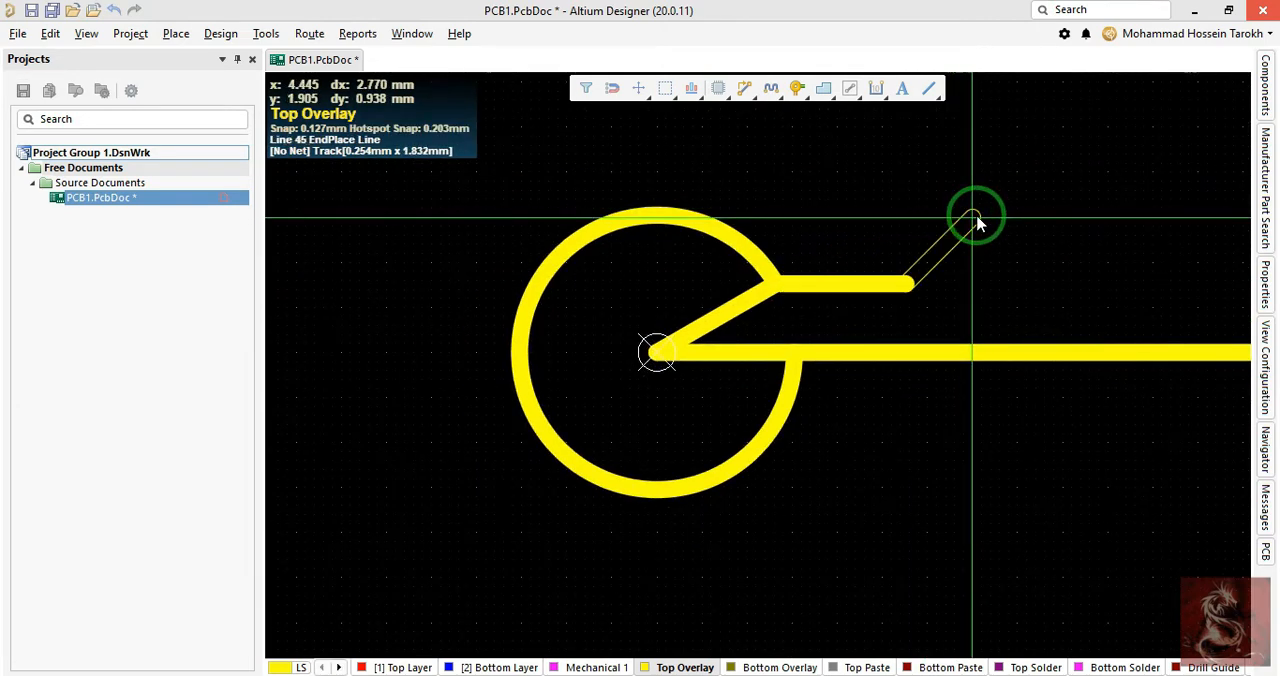
key("shift+space")
key("shift+space")
key("shift+space")
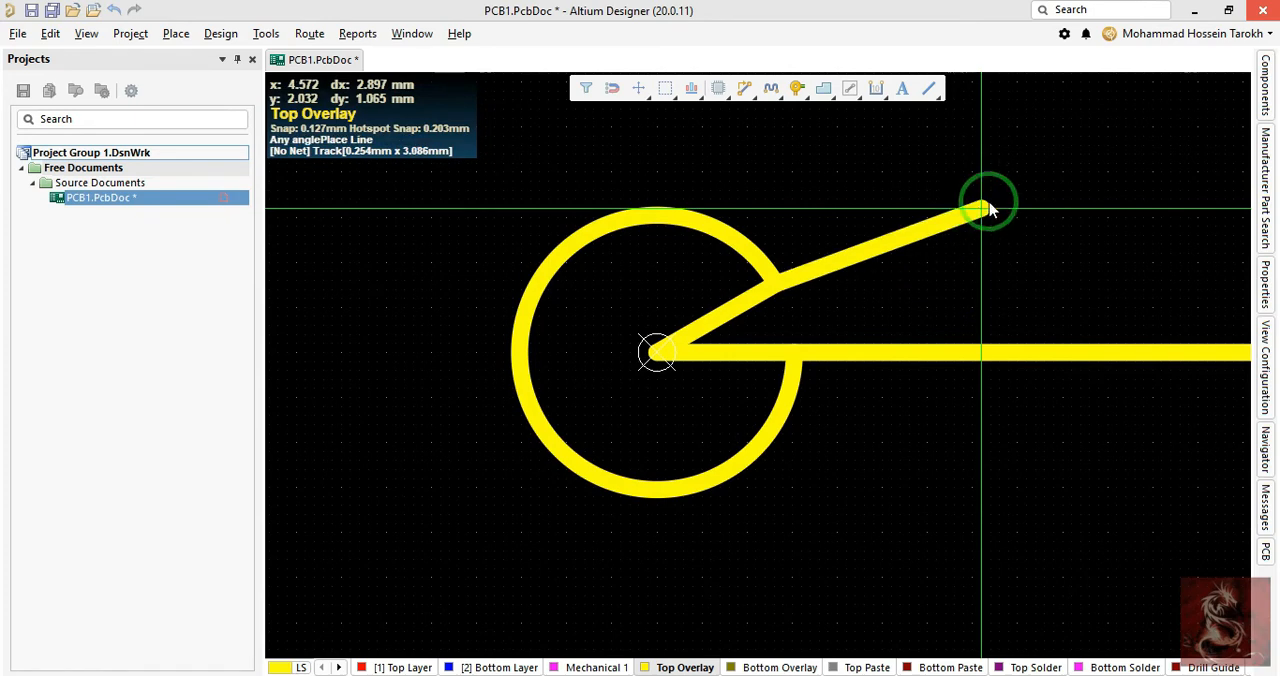
key("shift+space")
key("space")
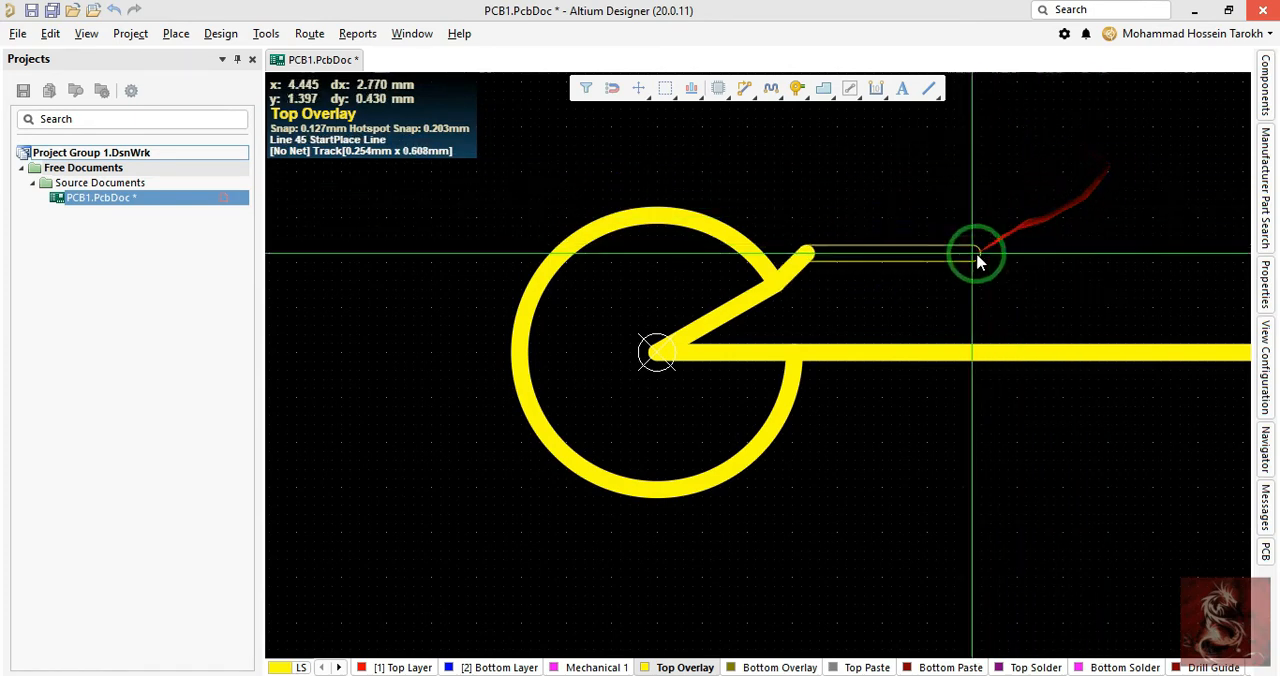
right_click(820, 306)
- Extend the slanted line from the arc's end with an any-angle segment to about X 2.8, Y 1.5 mm and finish line placement
left_click(777, 278)
key("shift+space")
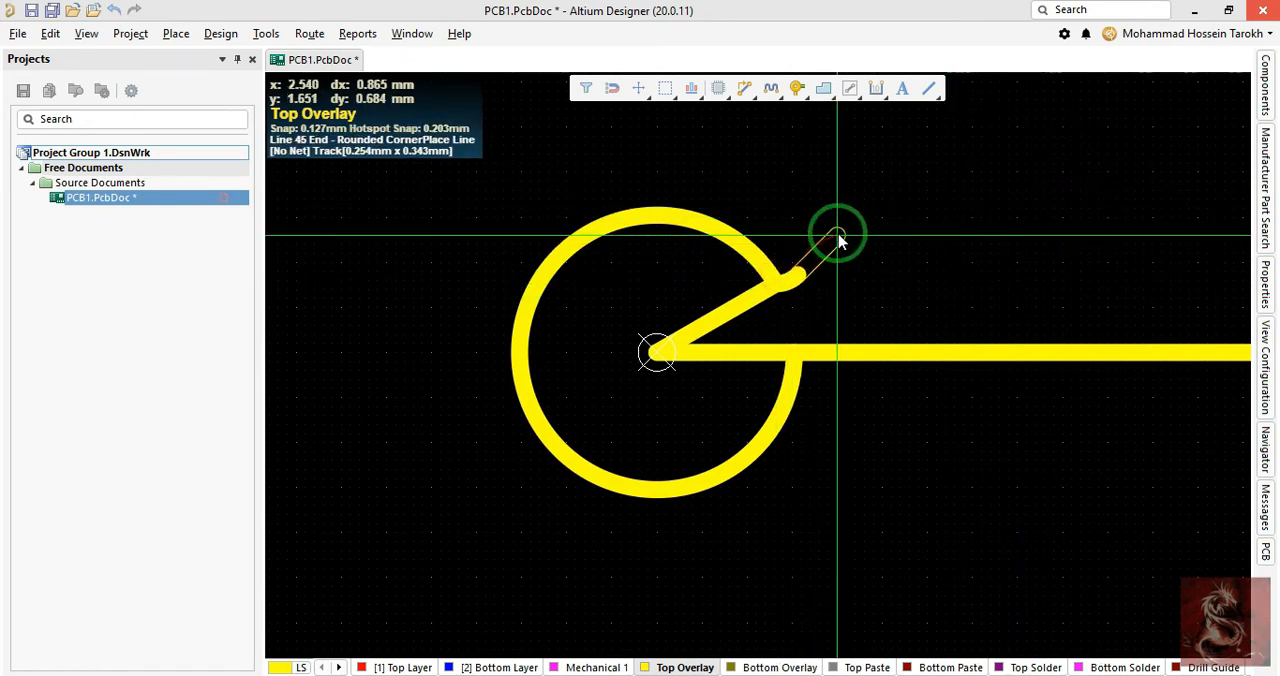
key("shift+space")
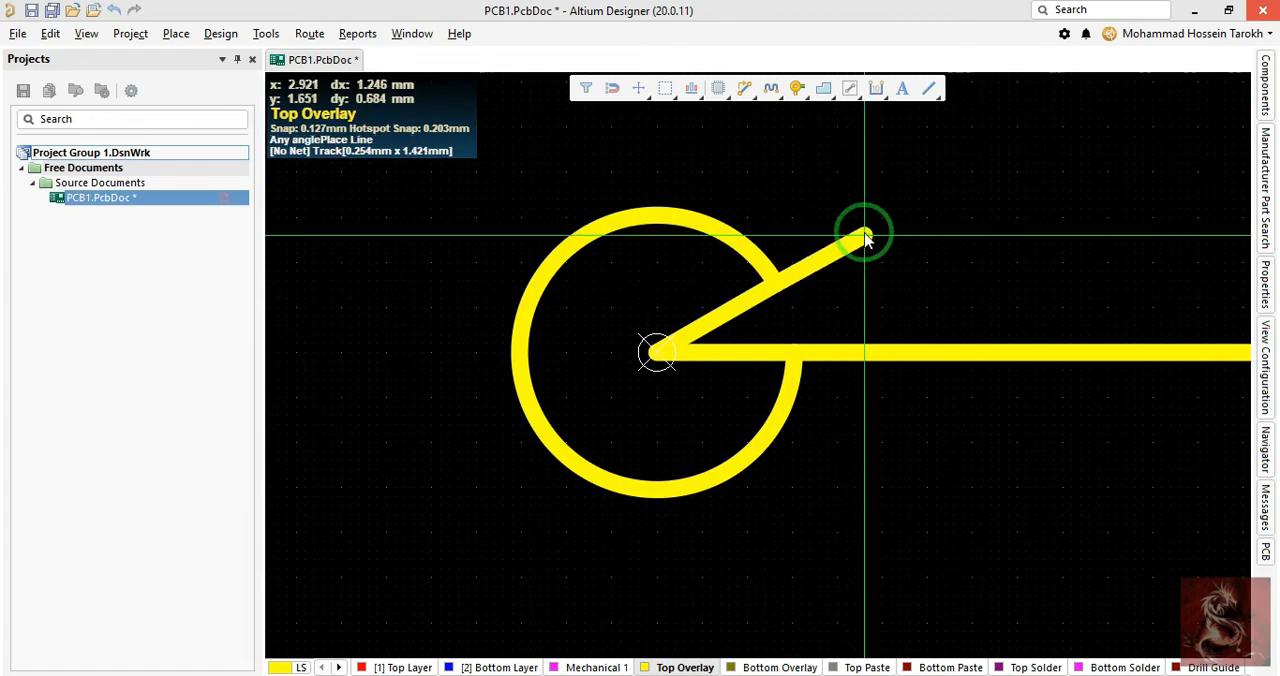
scroll(845, 263, "up", 3, "ctrl")
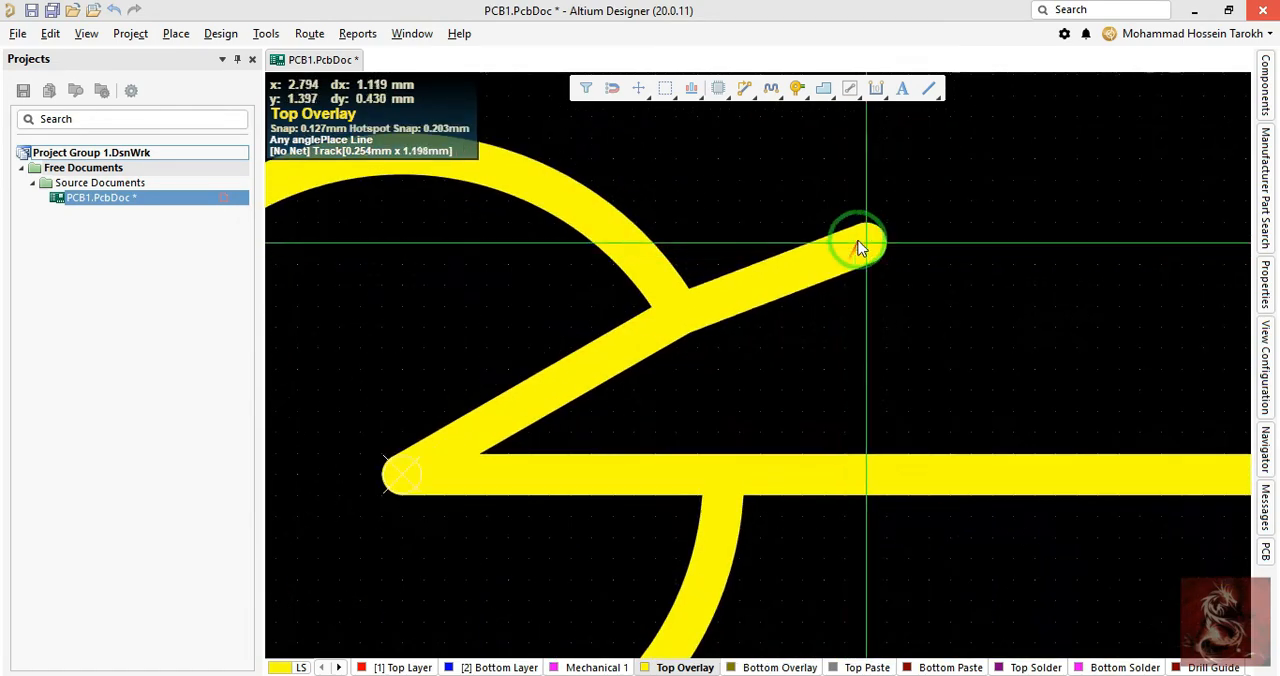
left_click(862, 223)
scroll(1162, 108, "down", 3)
scroll(1110, 88, "down", 7, "ctrl")
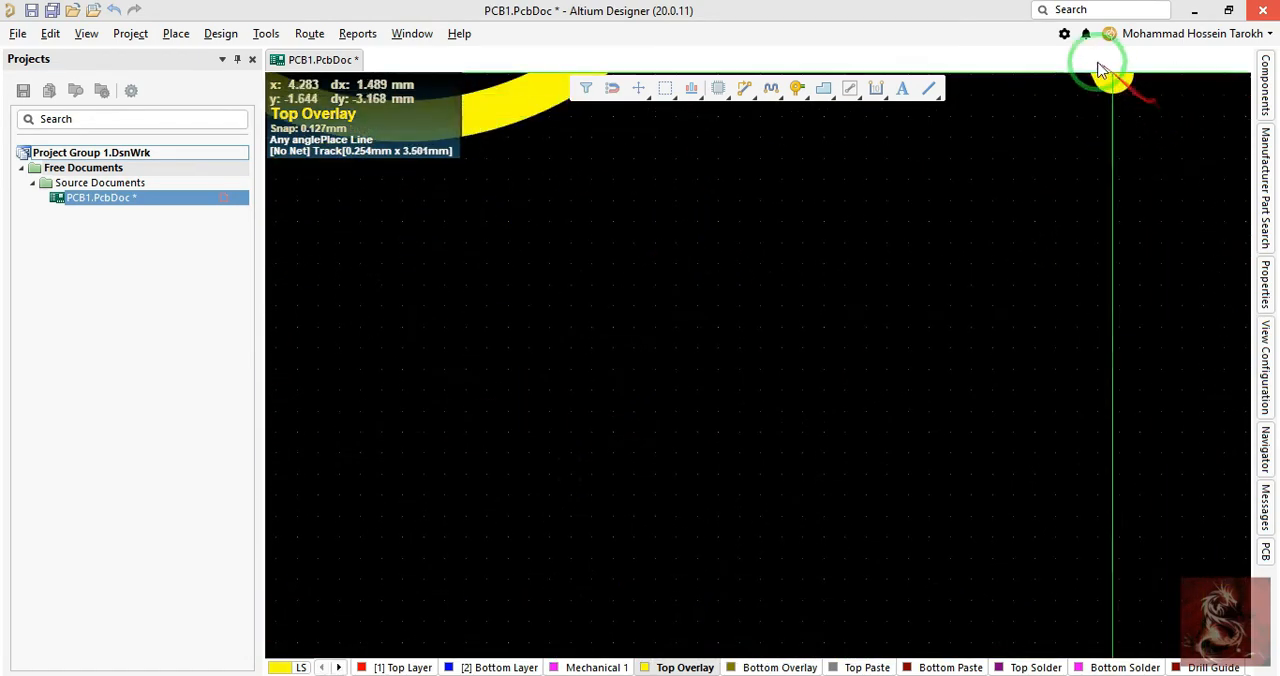
scroll(1083, 98, "up", 4)
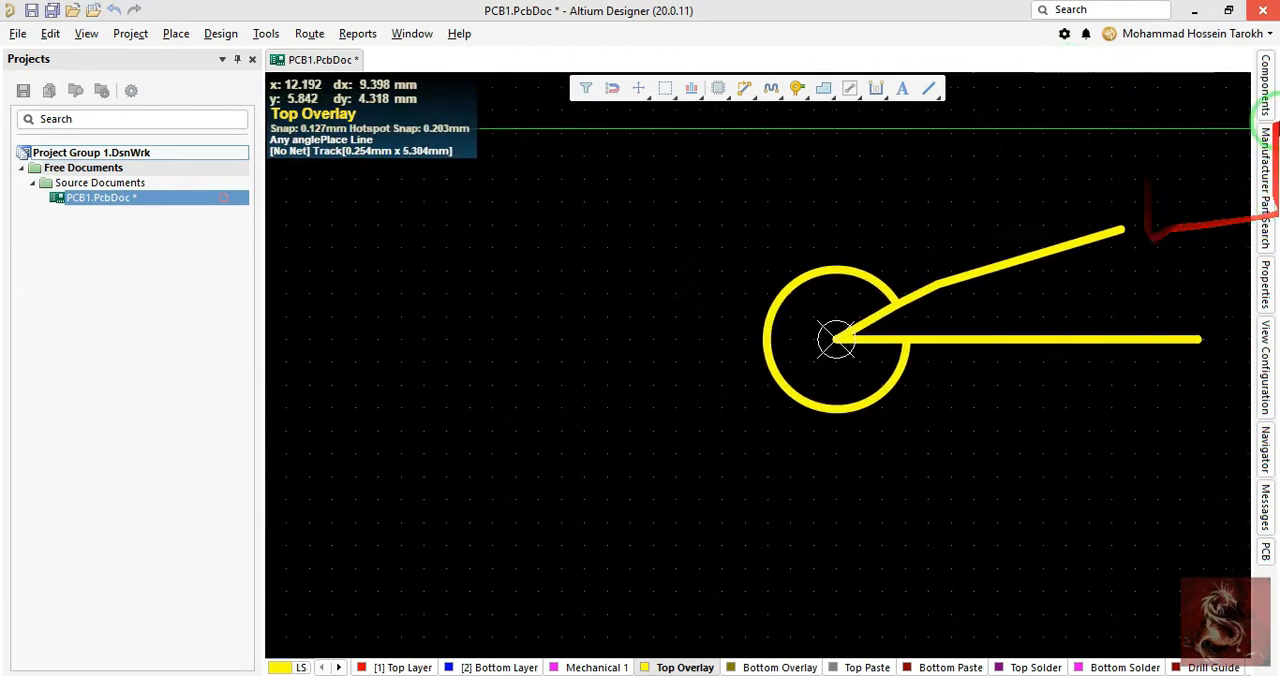
right_click(1023, 229)
right_click(1023, 229)
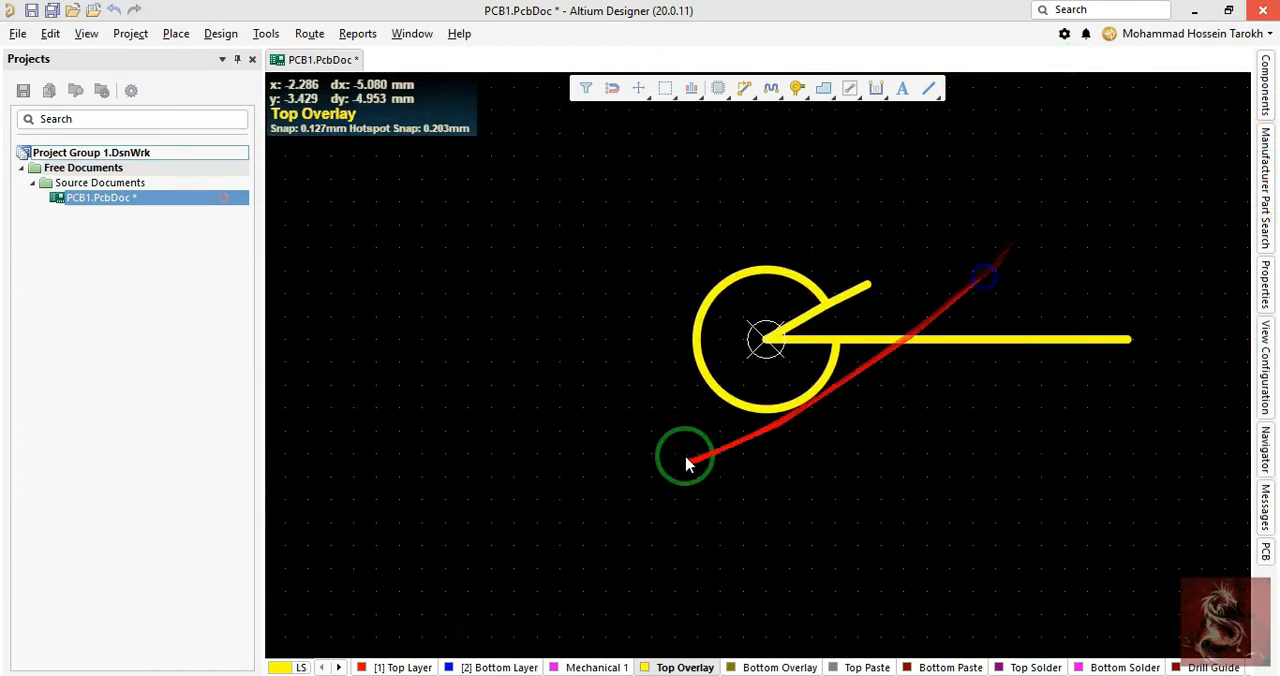
- Delete the arc and both short slanted lines, keeping only the horizontal line
left_click(695, 320)
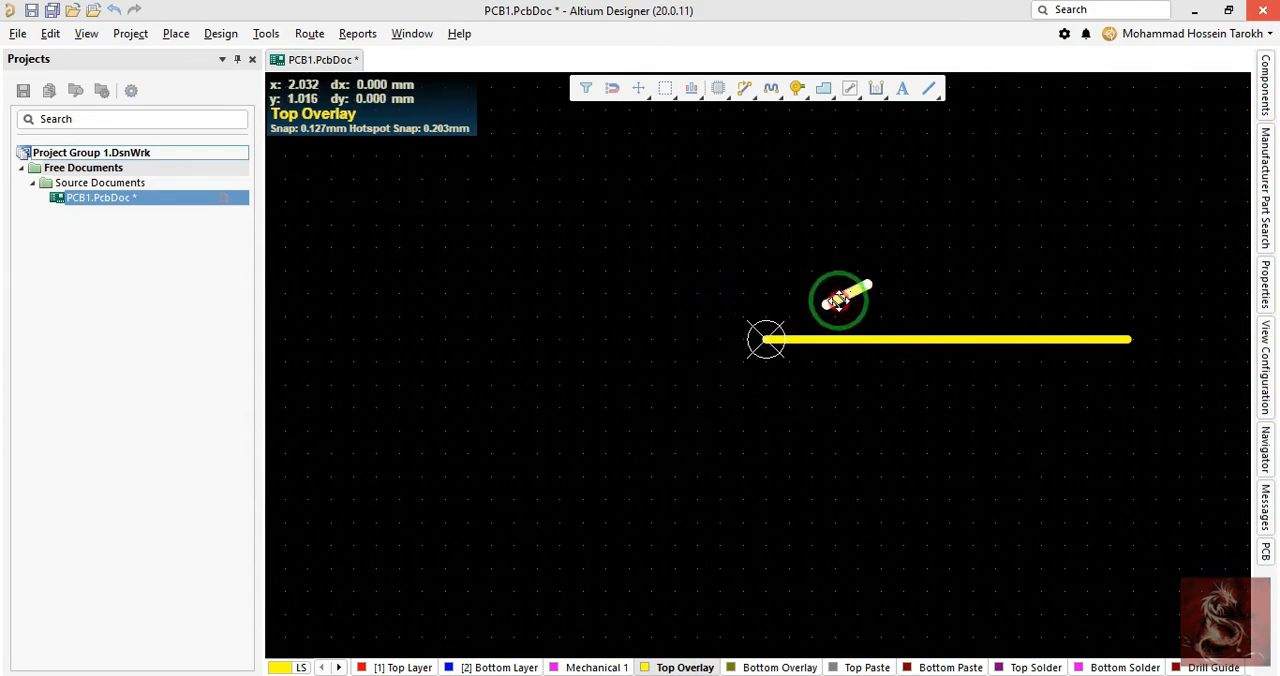
right_click_drag(904, 304, 835, 329)
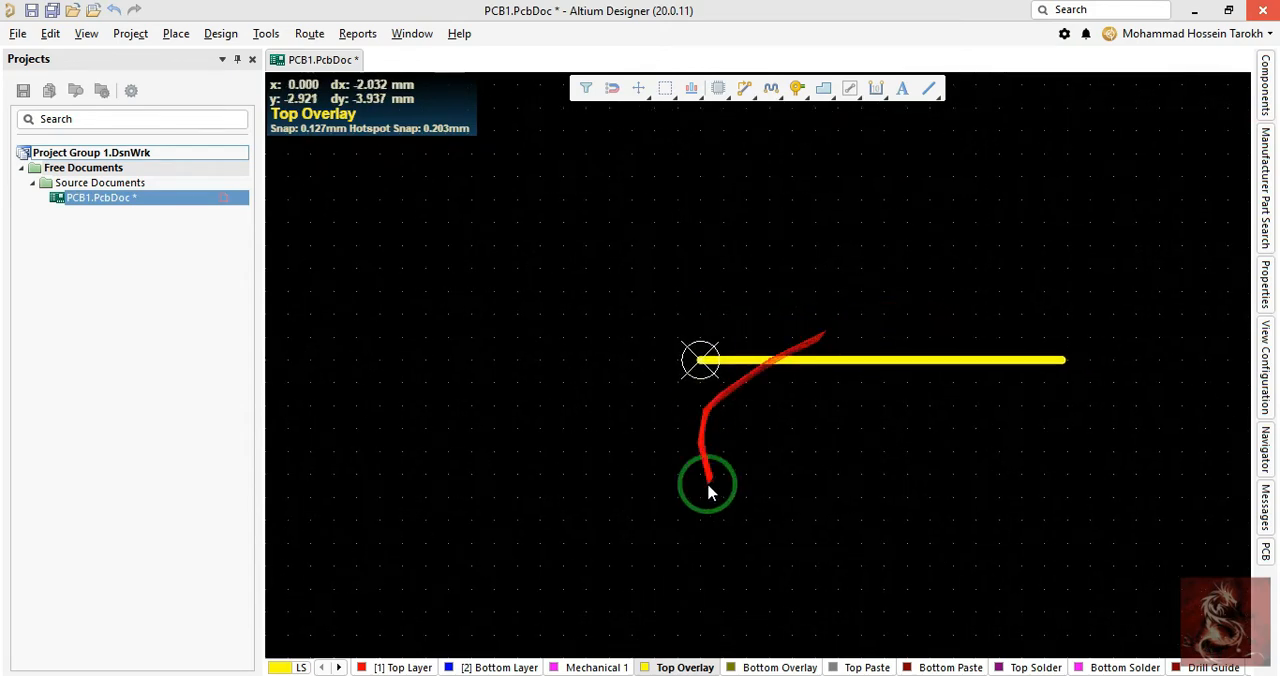
- Hide the Solder and Paste layers on both the top and bottom sides in the view configuration
right_click_drag(982, 590, 926, 561)
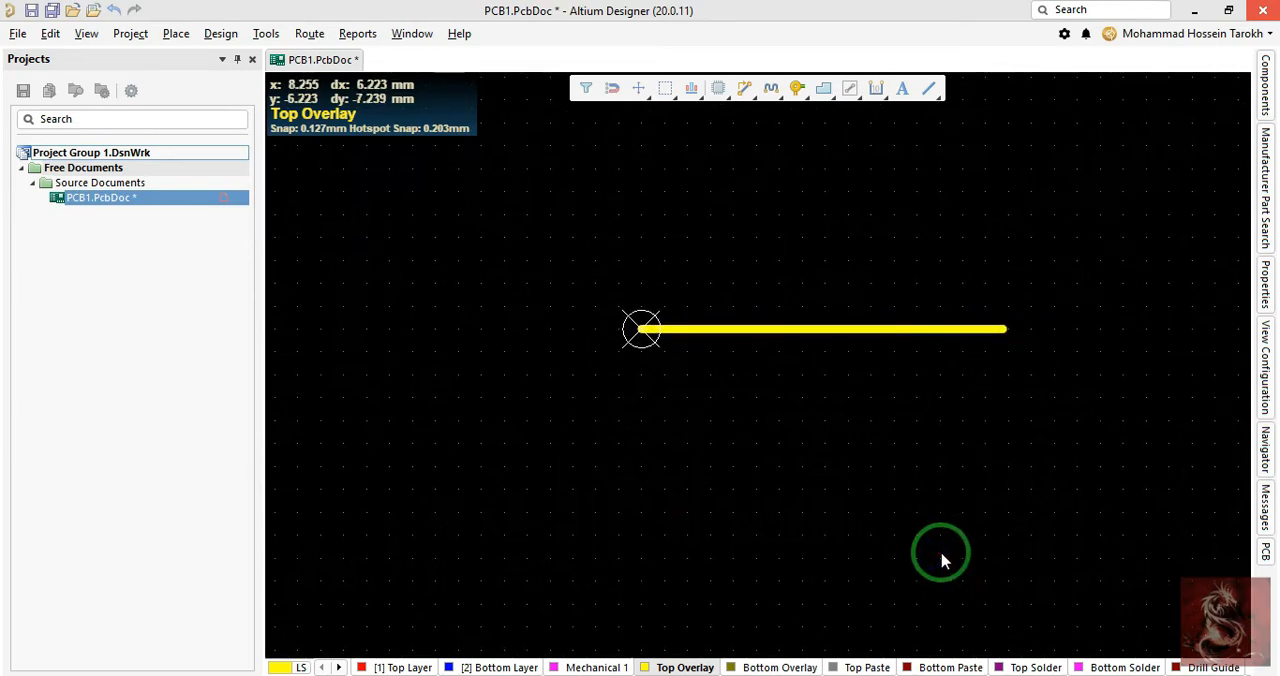
key("l")
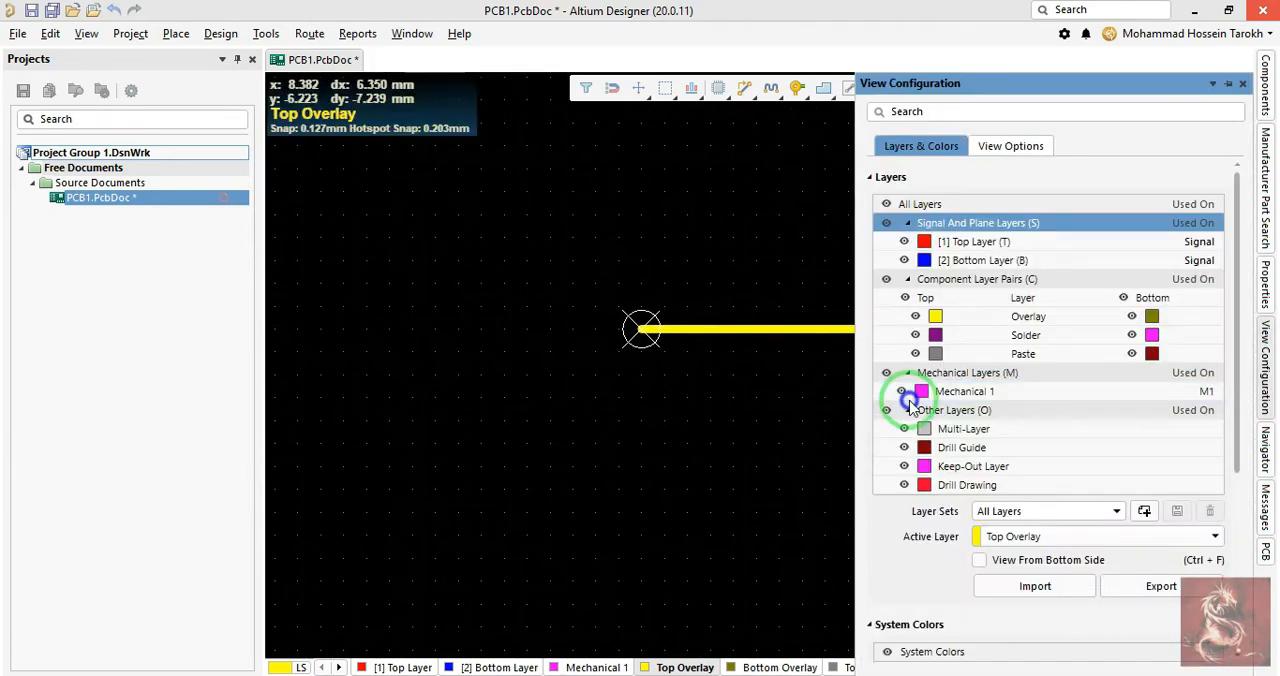
right_click(910, 405)
scroll(1150, 398, "down", 1)
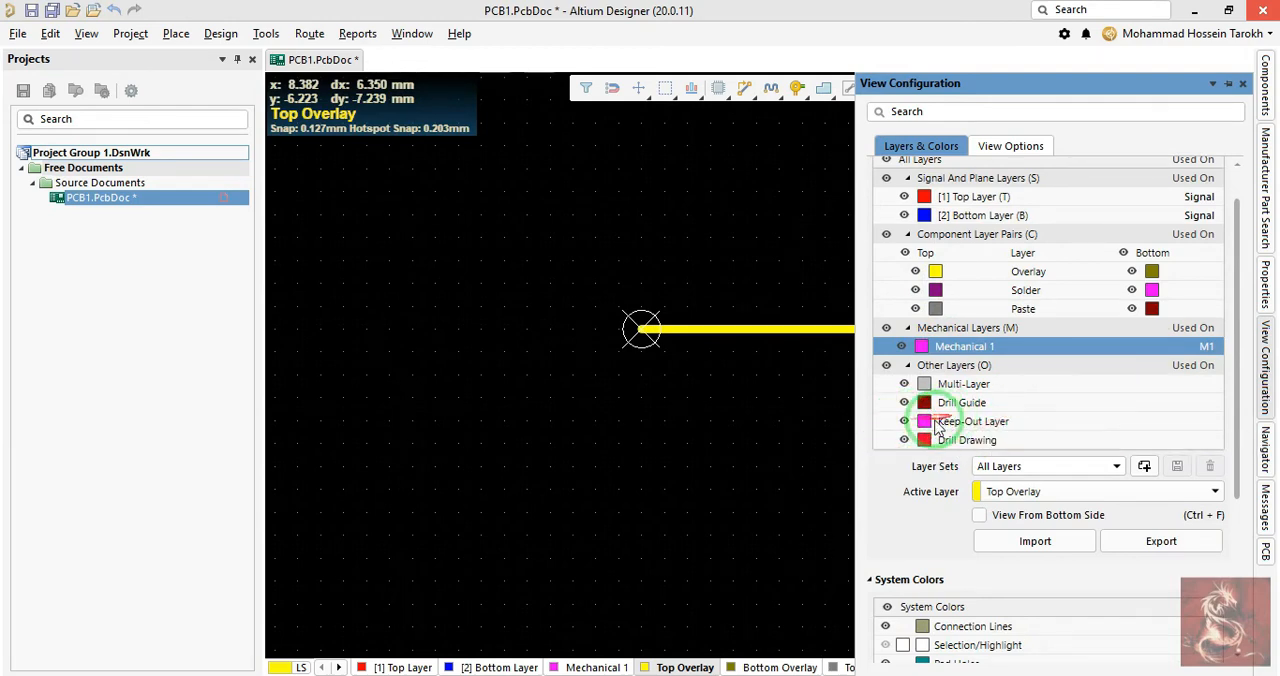
scroll(943, 175, "up", 1)
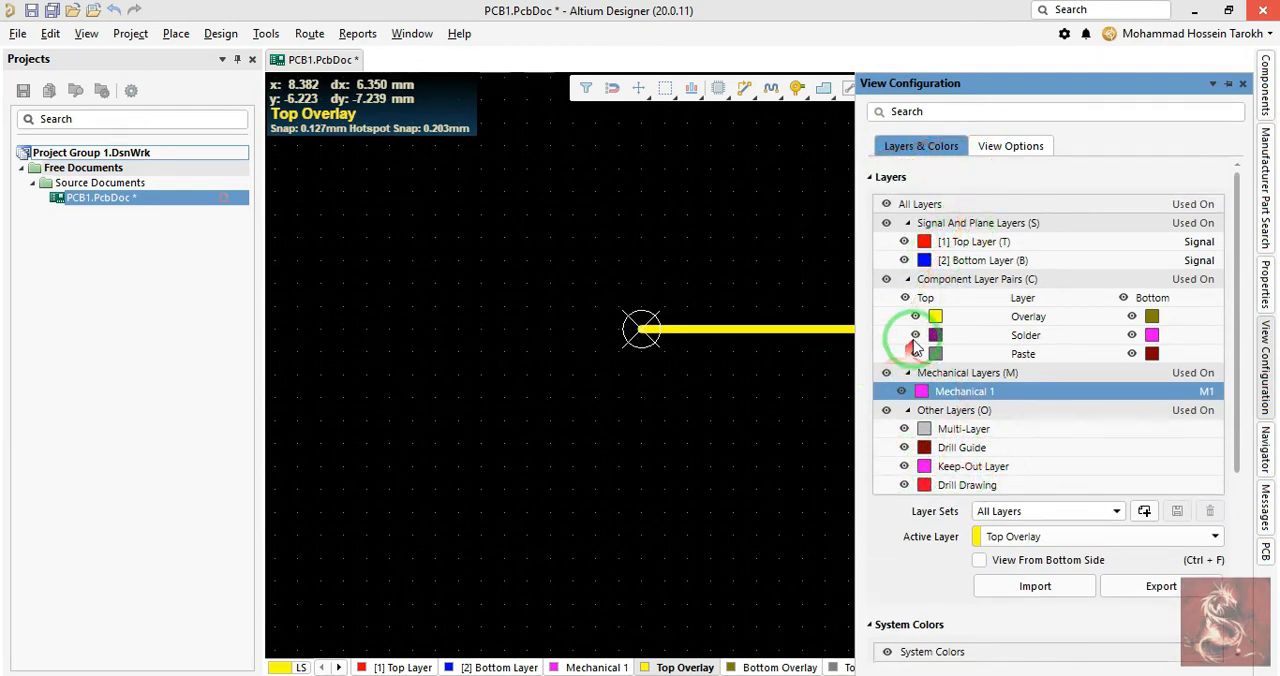
left_click(916, 336)
left_click(916, 354)
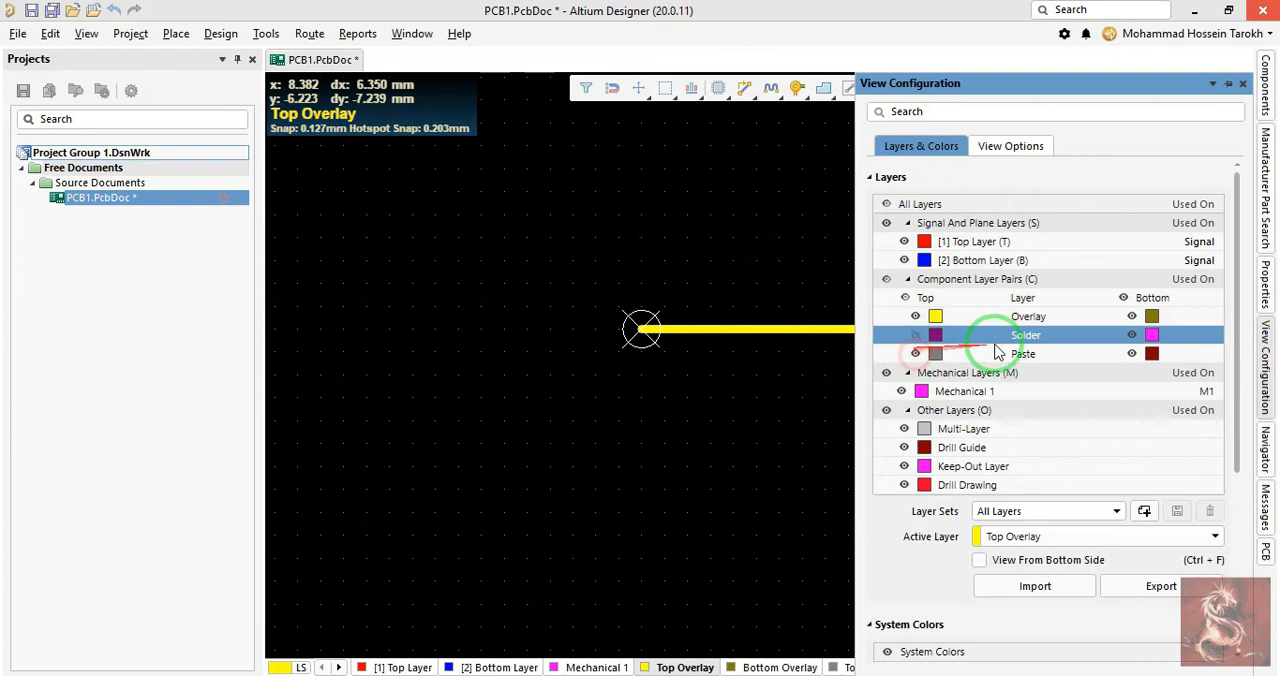
left_click(1131, 336)
left_click(1130, 355)
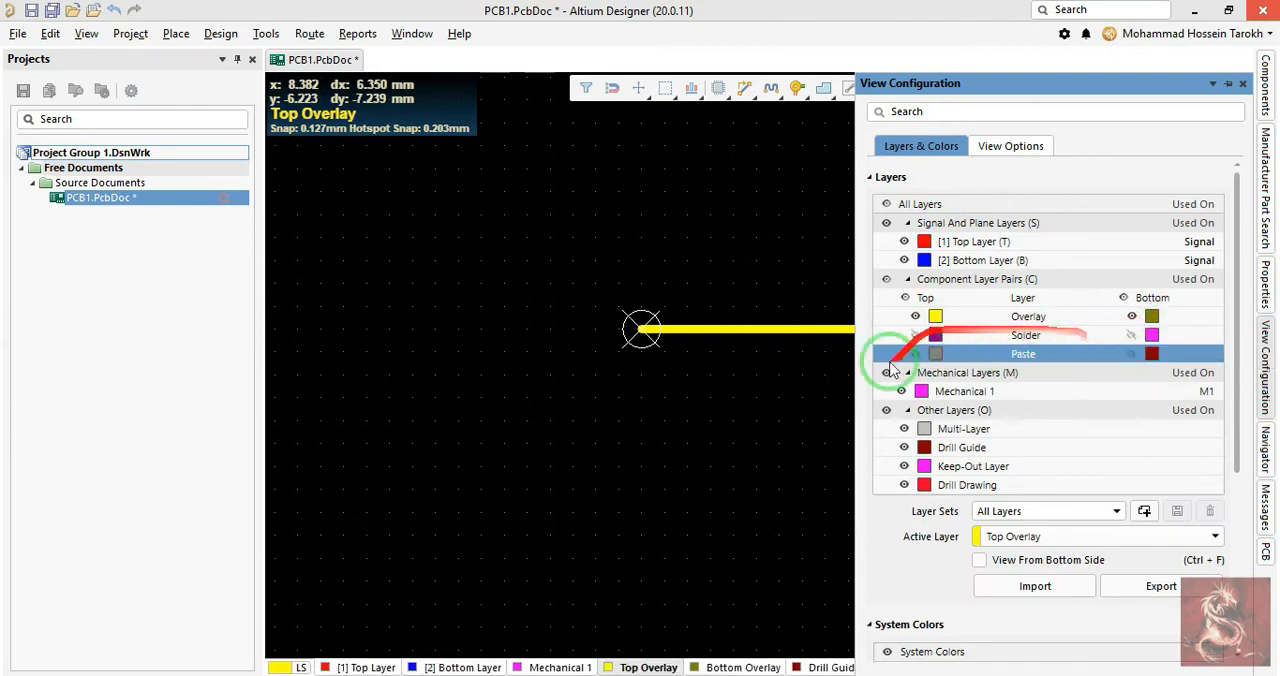
- Hide the Drill Guide and Drill Drawing layers and make the Keep-Out Layer the active layer
left_click(904, 448)
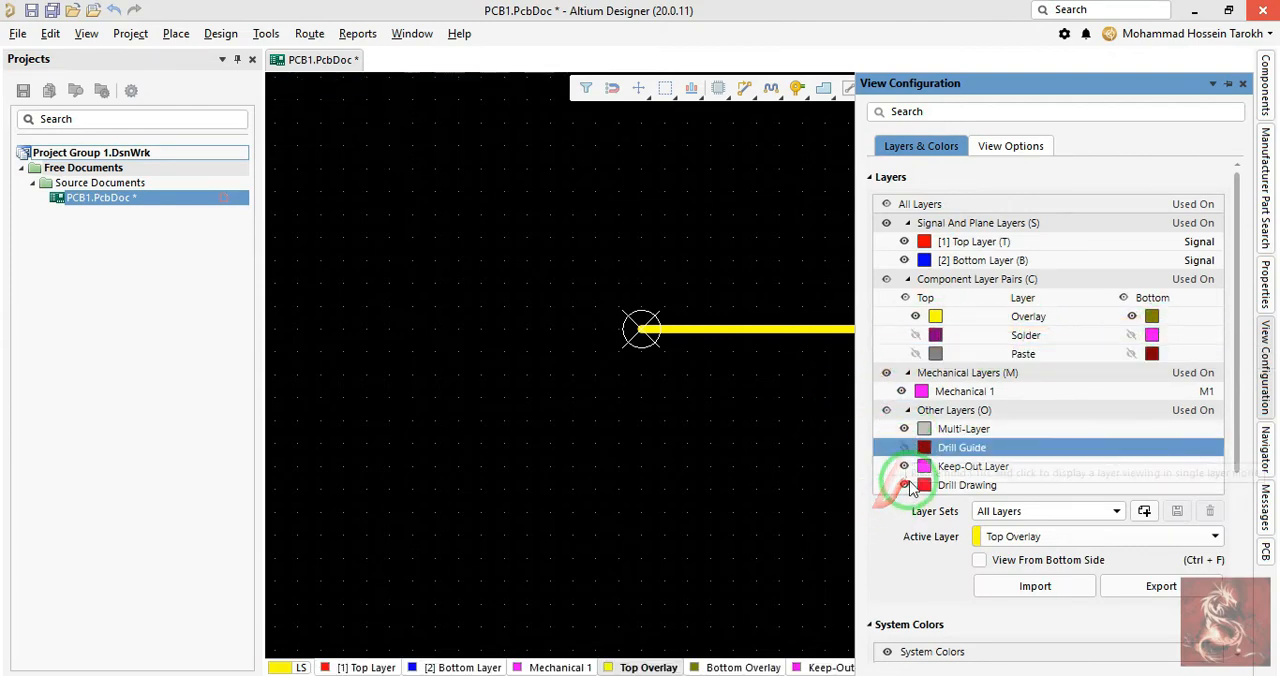
left_click(905, 485)
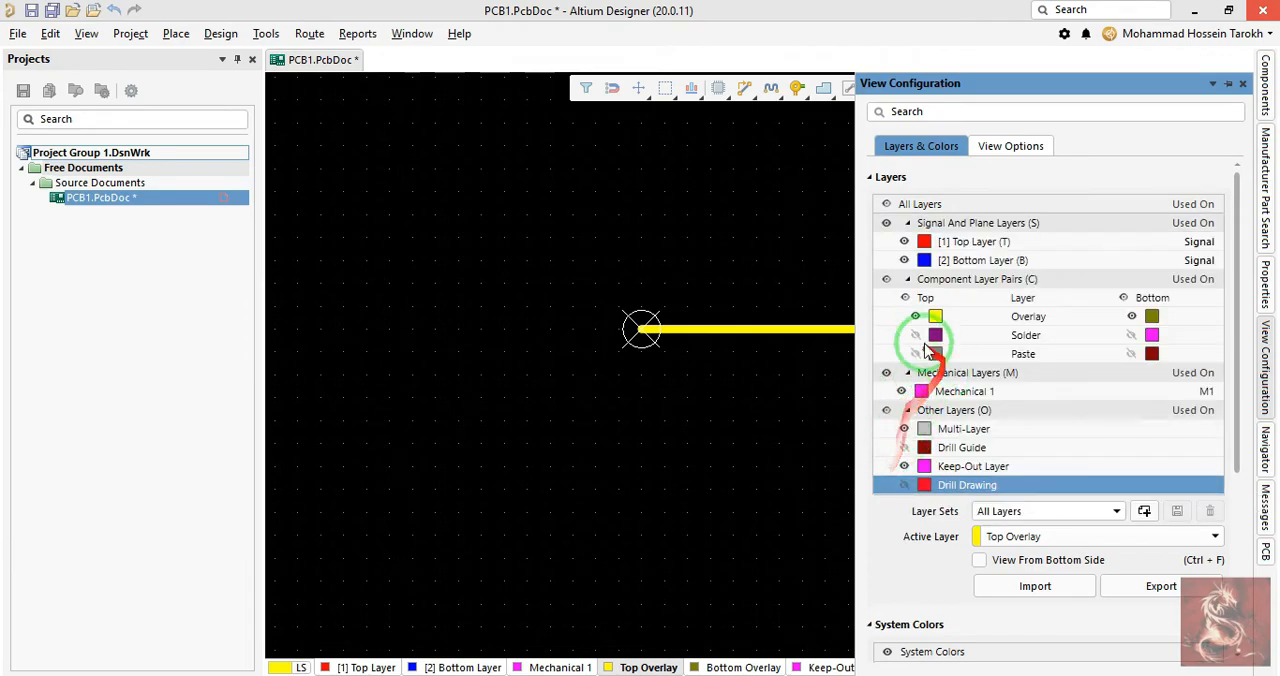
right_click_drag(814, 508, 692, 450)
left_click(844, 667)
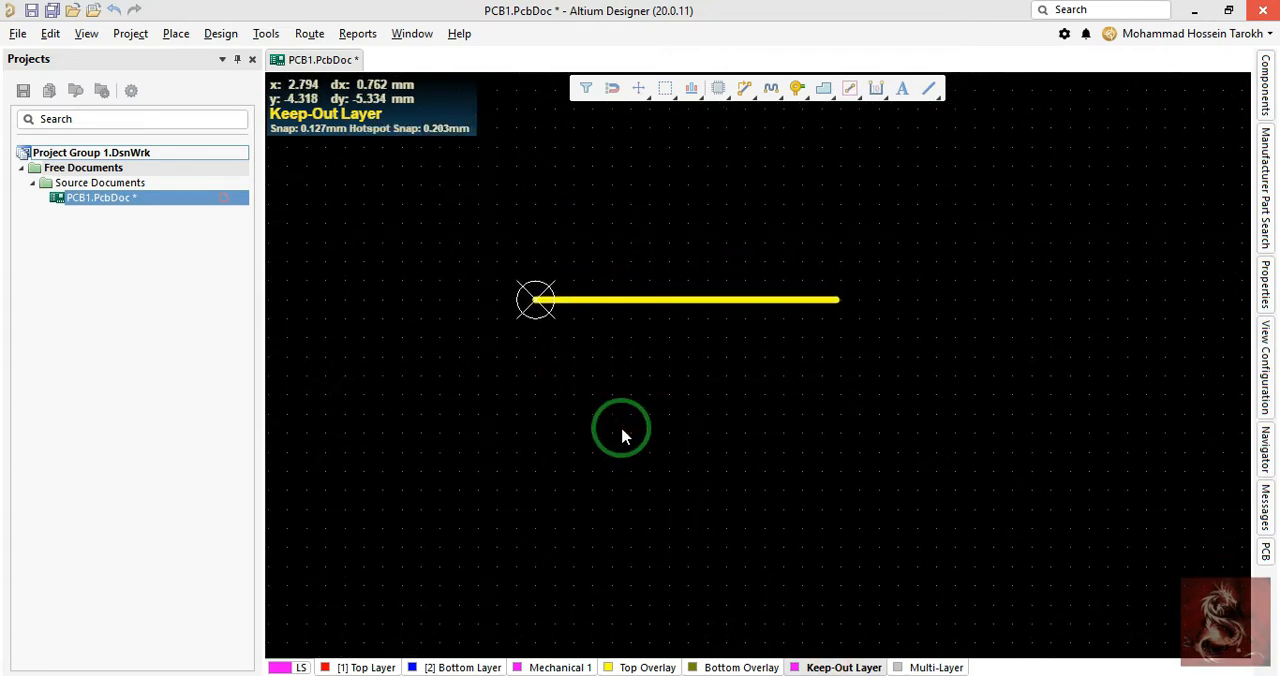
right_click_drag(591, 382, 587, 466)
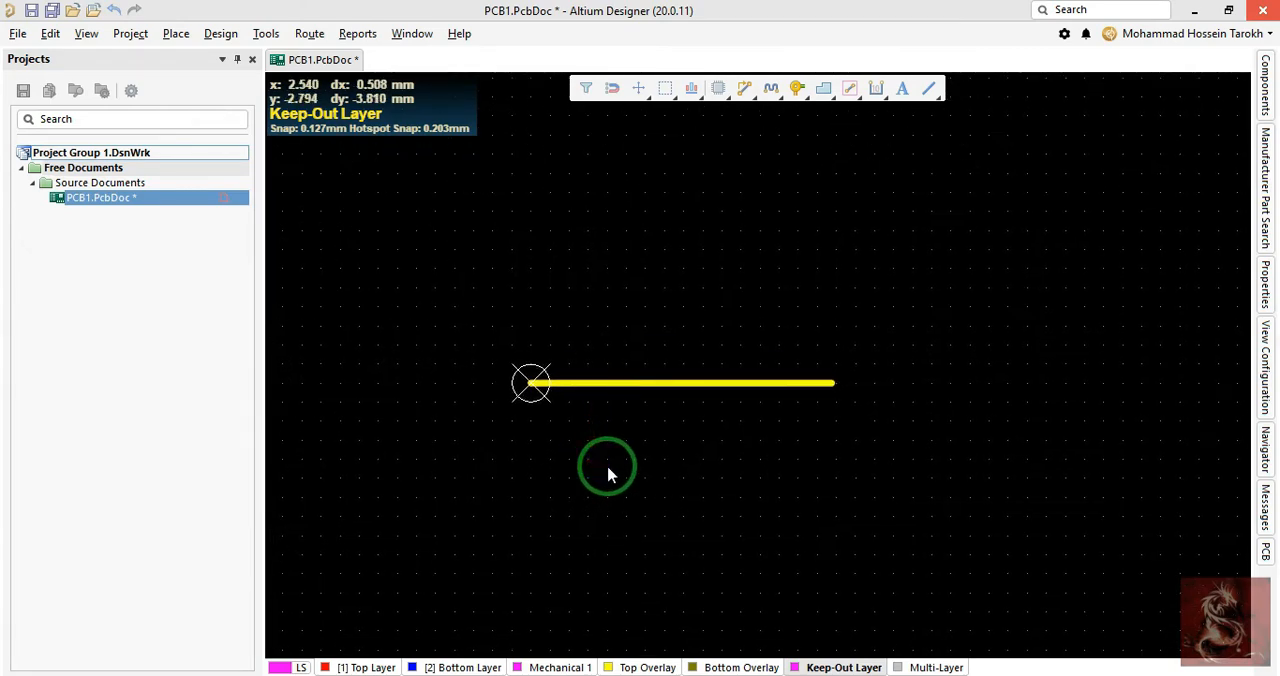
key("p")
left_click(520, 474)
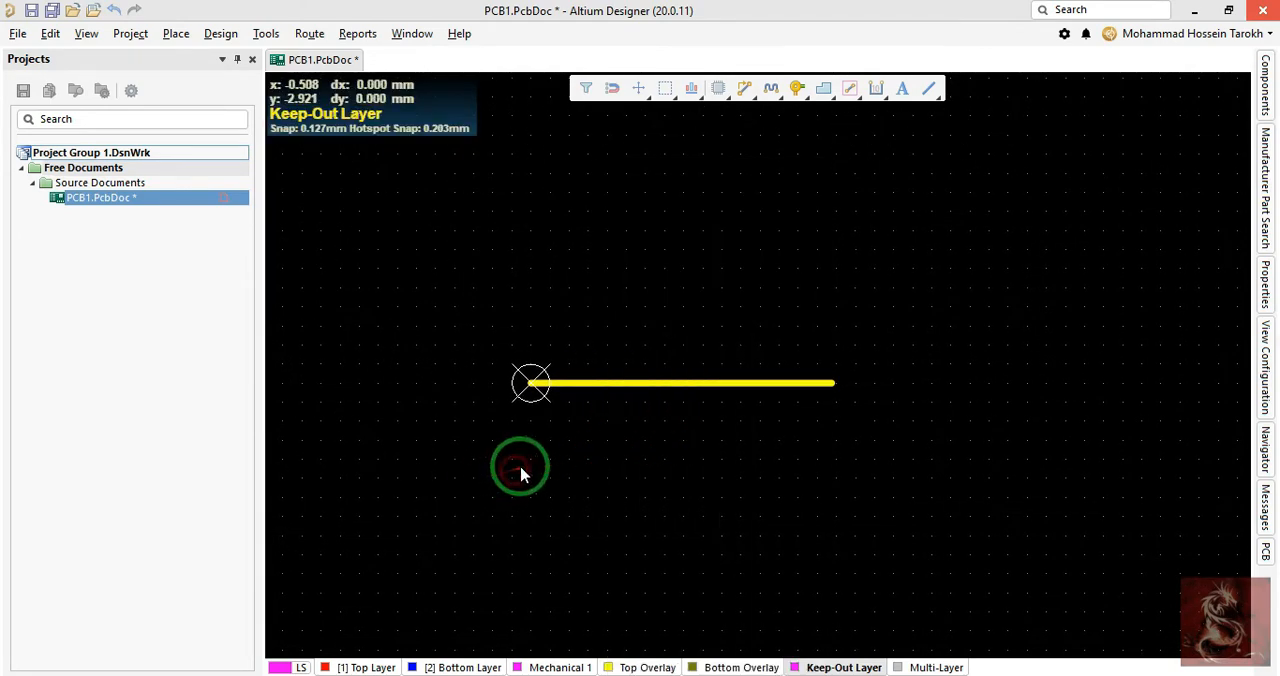
key("p")
key("l")
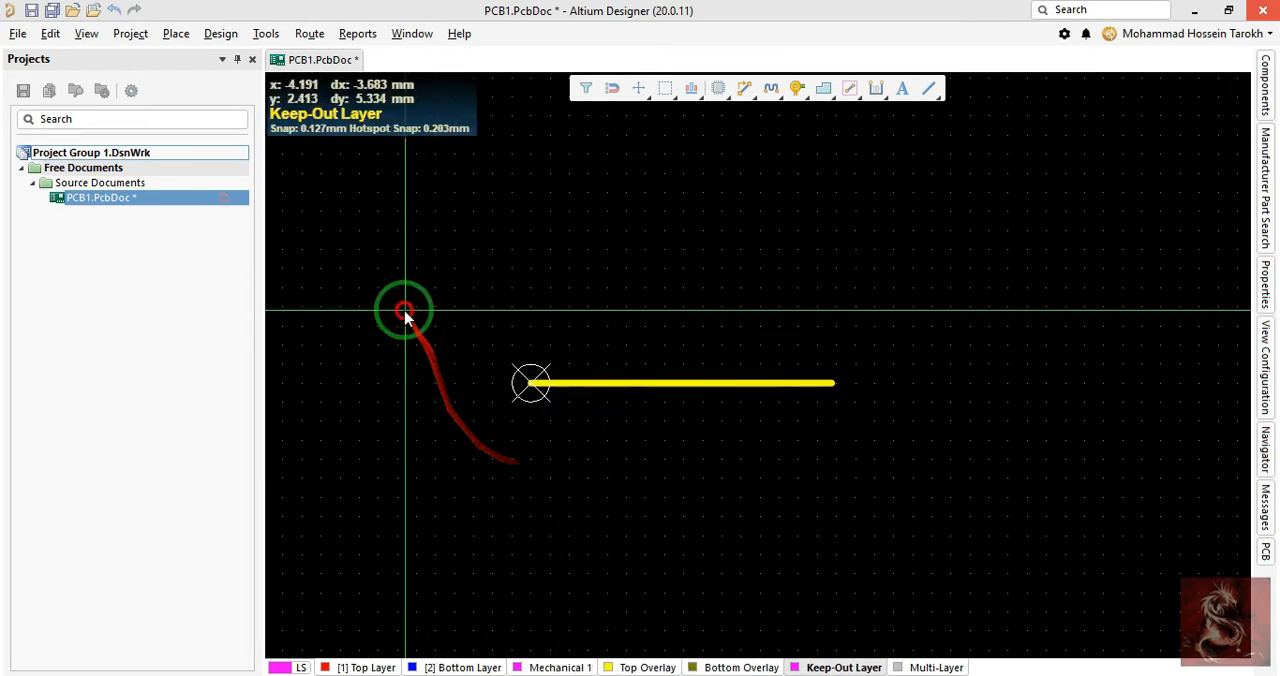
right_click(497, 484)
- Examine the layer choices in the yellow horizontal line's track properties and leave its layer as it is
double_click(727, 385)
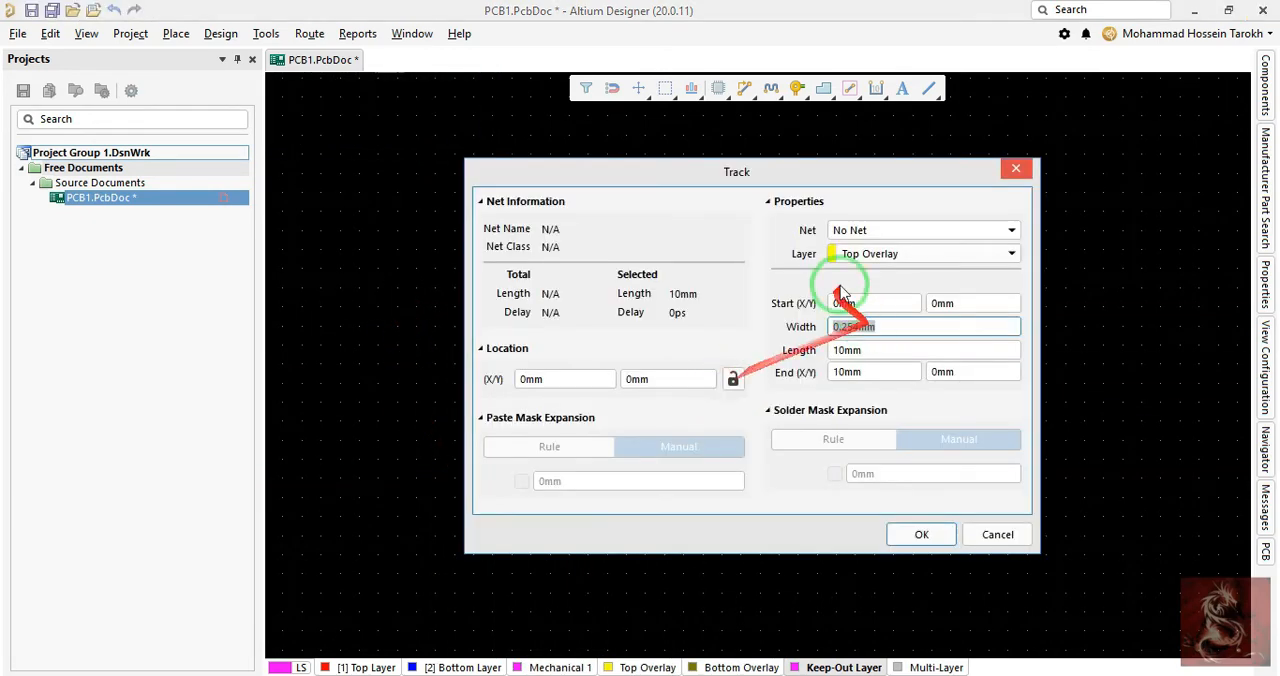
left_click(925, 253)
scroll(918, 330, "up", 3)
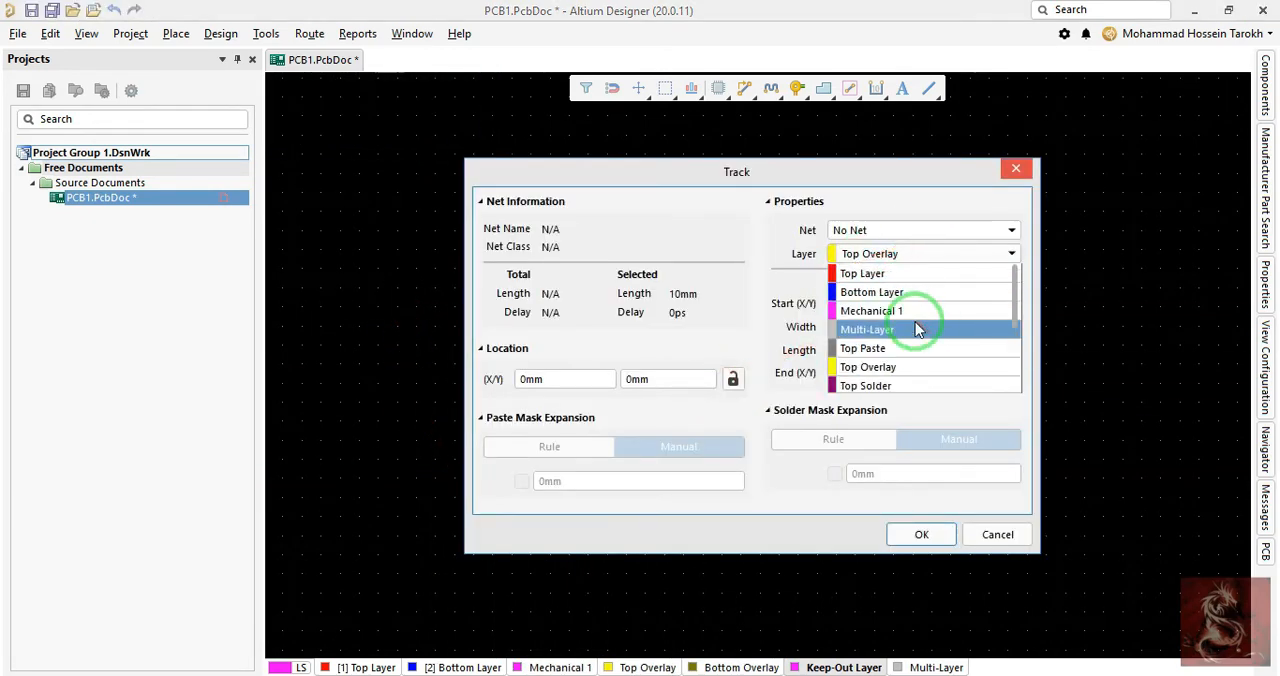
key("Escape")
key("Escape")
left_click(689, 494)
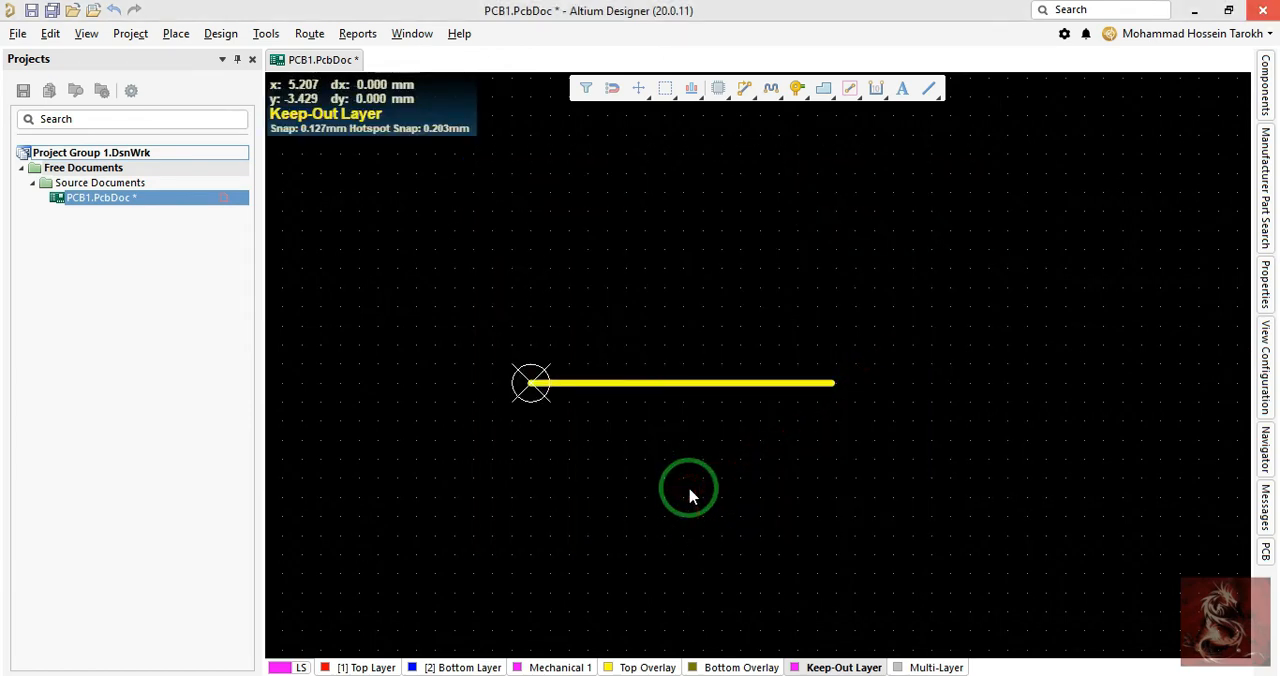
left_click(700, 391)
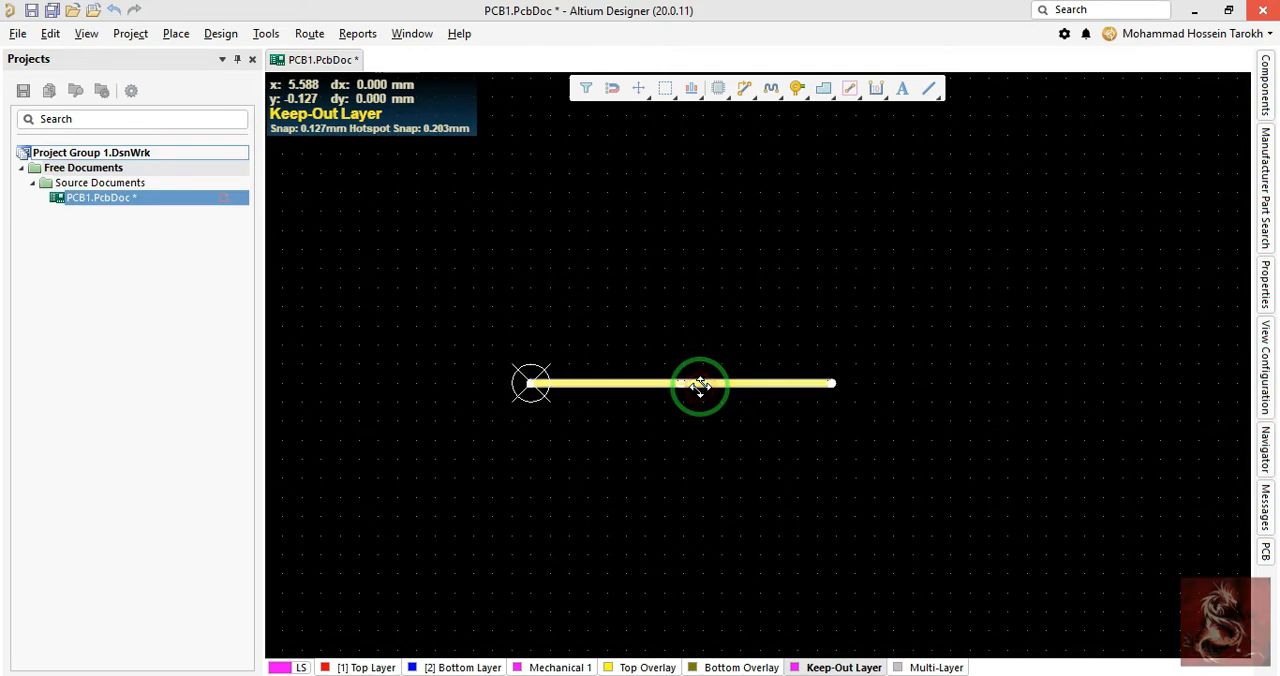
double_click(700, 384)
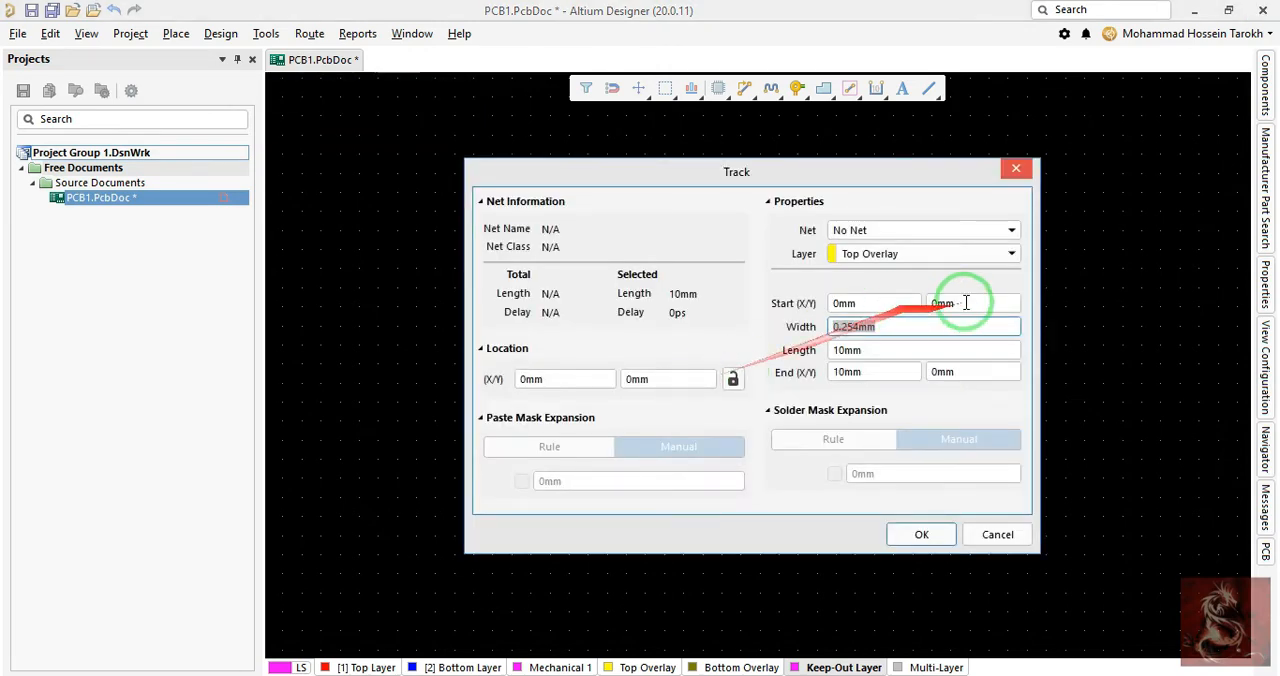
left_click(927, 254)
key("Escape")
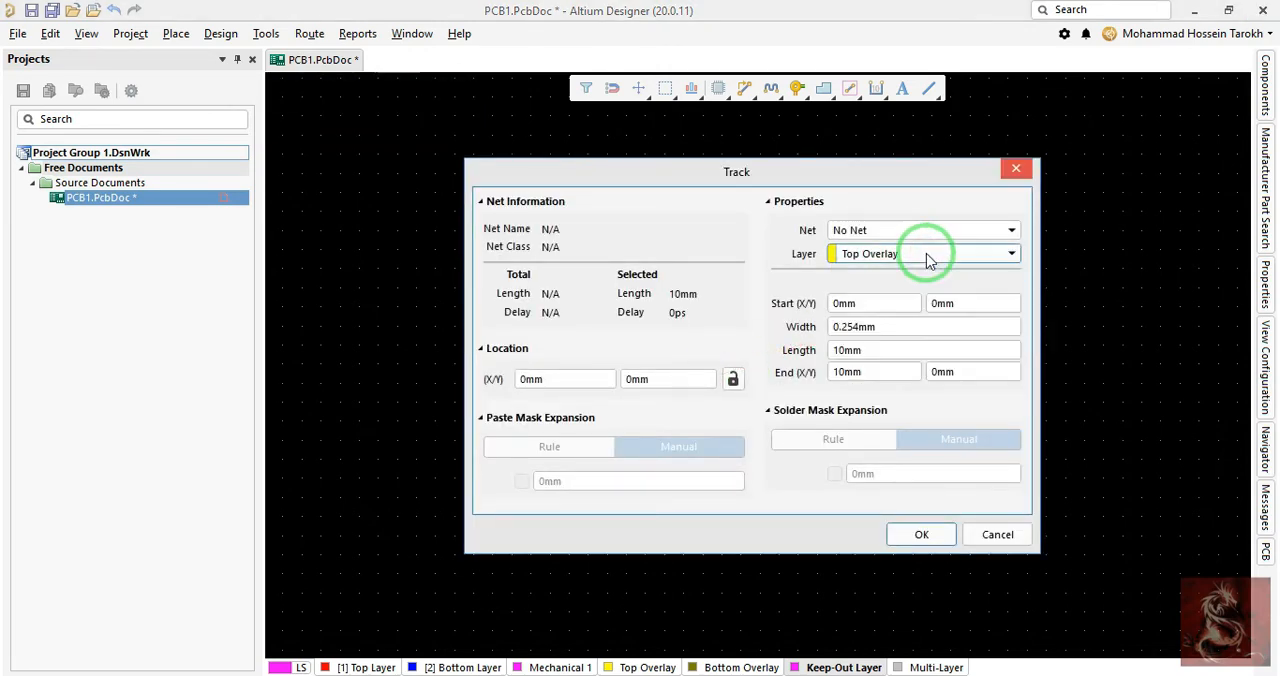
key("Escape")
- Draw a horizontal keepout track about 10.16 mm long just below the yellow line, starting at X 0, Y -0.635 mm
key("p")
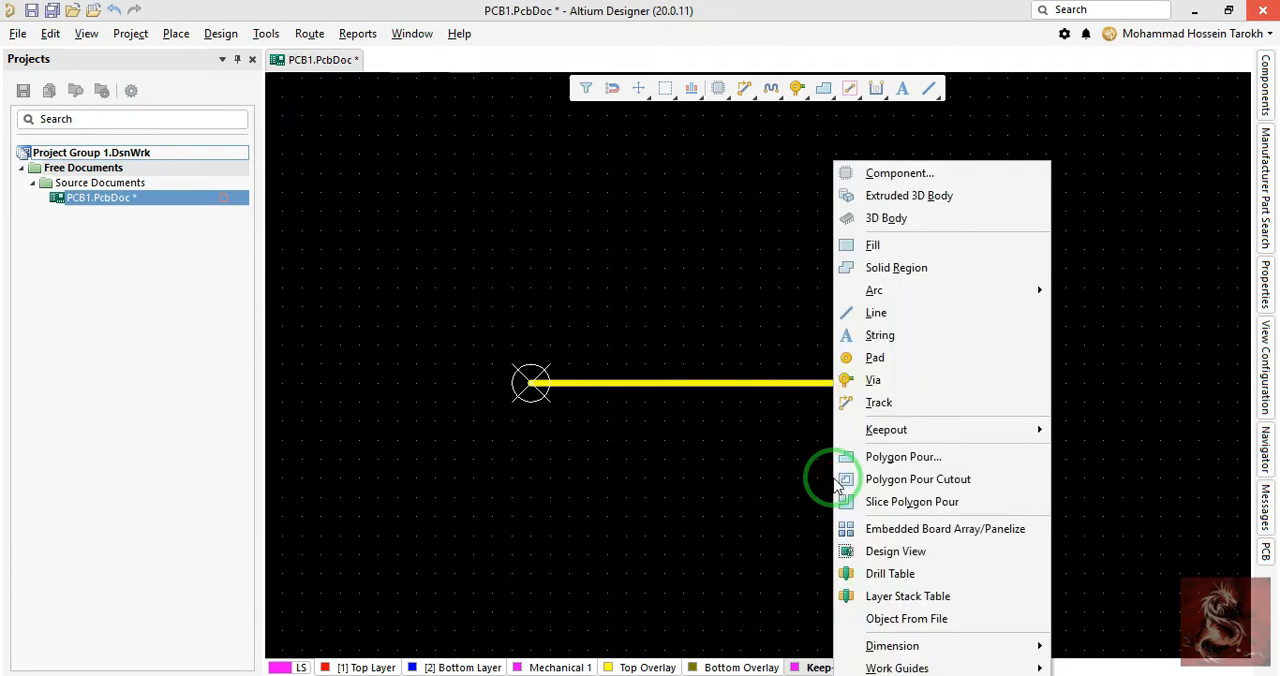
mouse_move(900, 429)
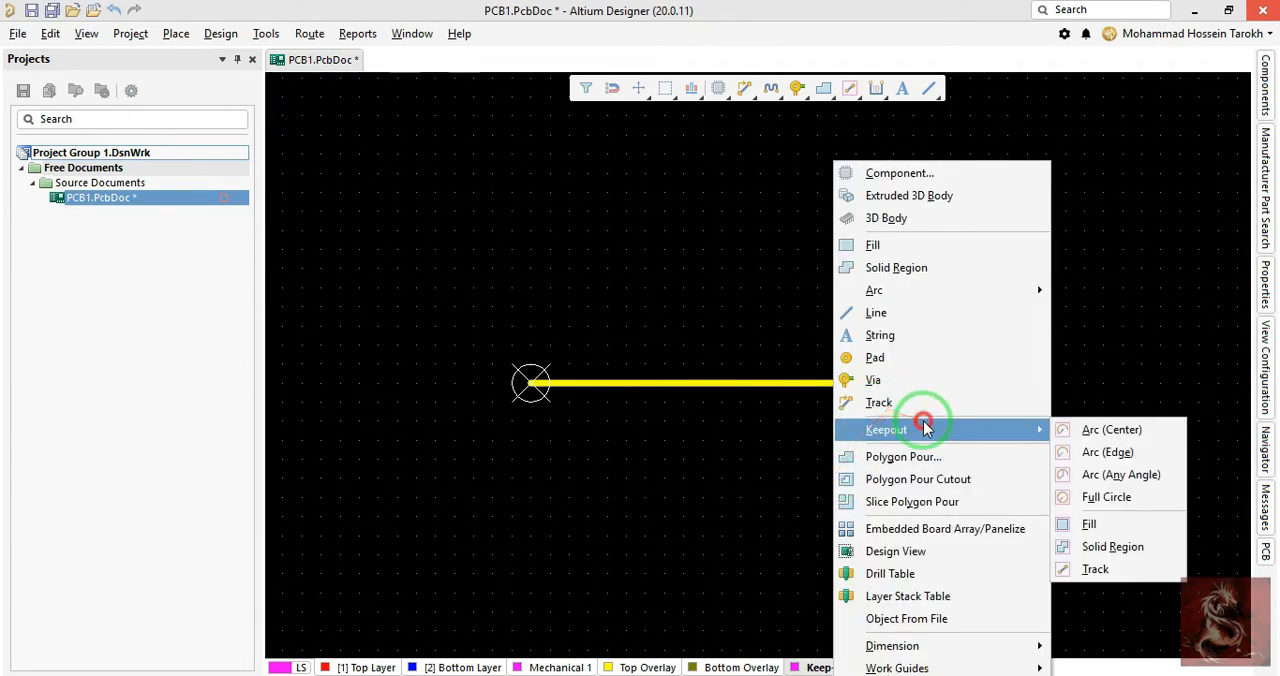
left_click(1113, 571)
scroll(514, 448, "up", 3)
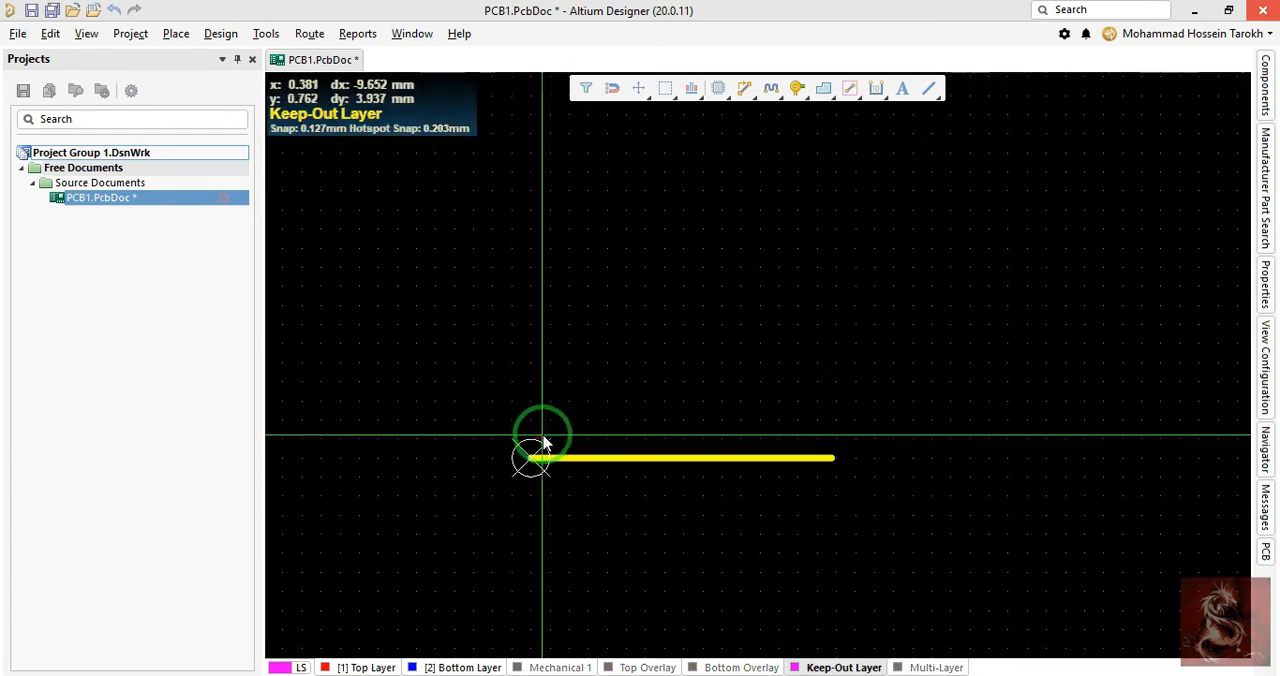
scroll(534, 488, "up", 4, "ctrl")
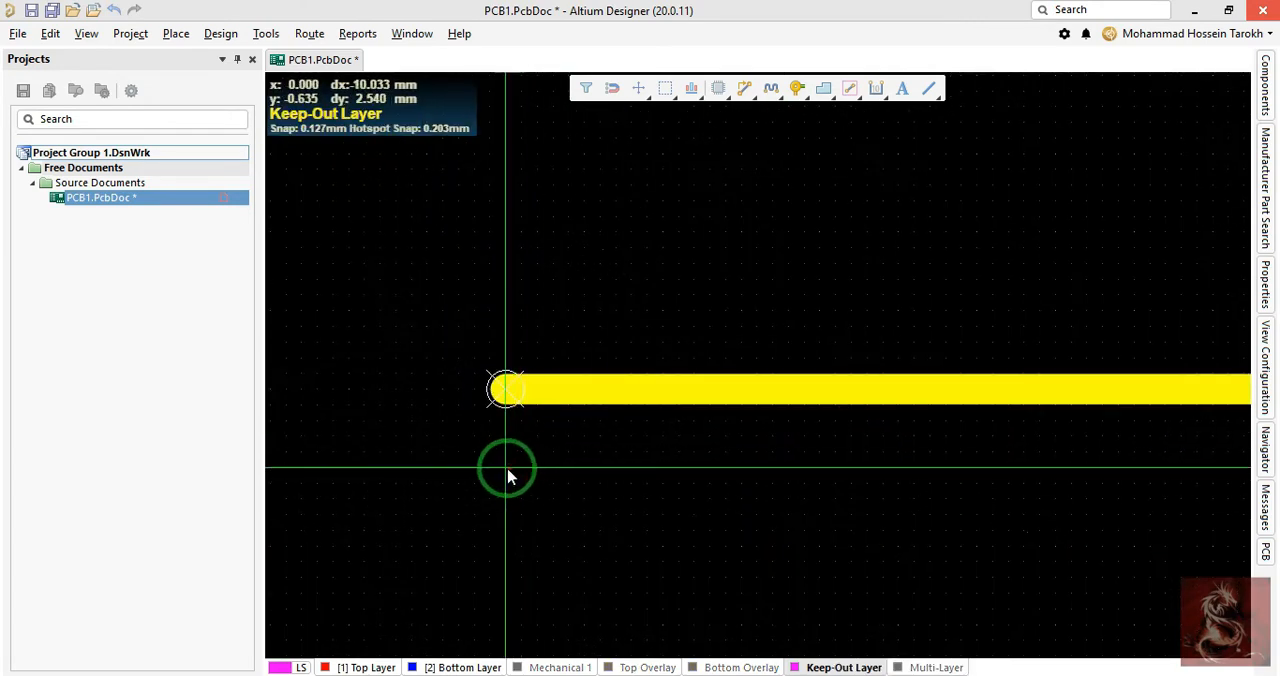
left_click(507, 472)
scroll(849, 471, "down", 5)
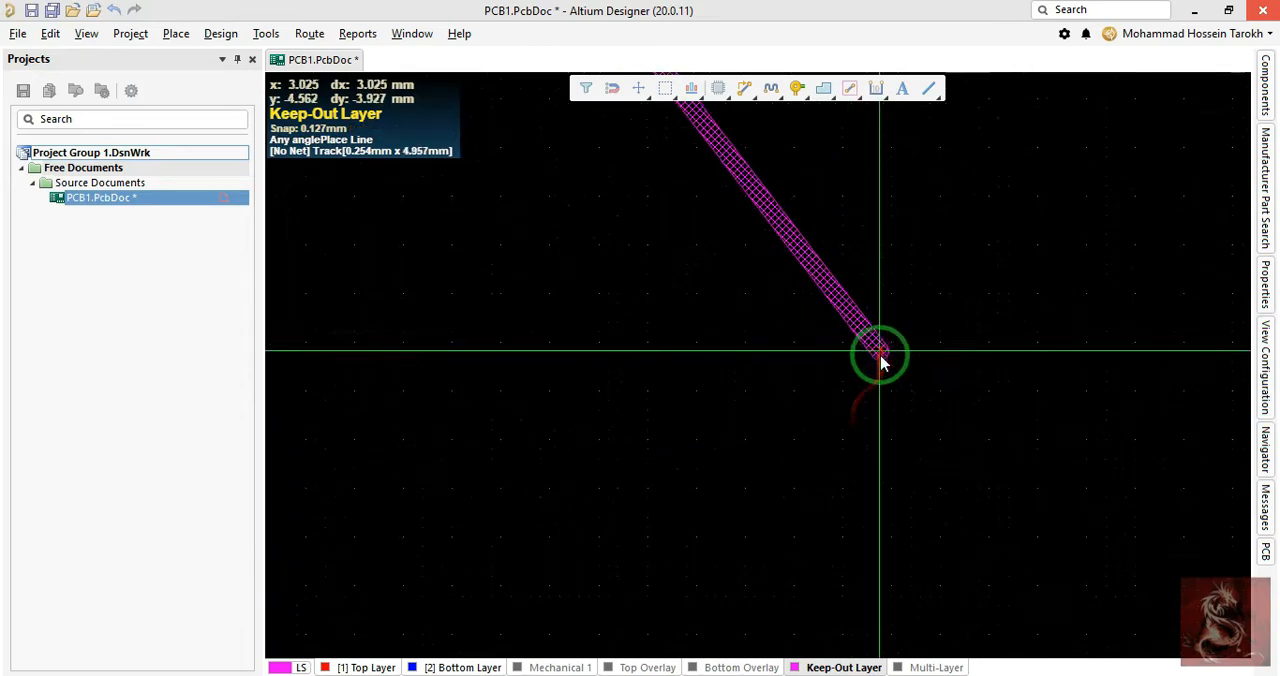
scroll(880, 351, "down", 4, "ctrl")
scroll(940, 571, "up", 4)
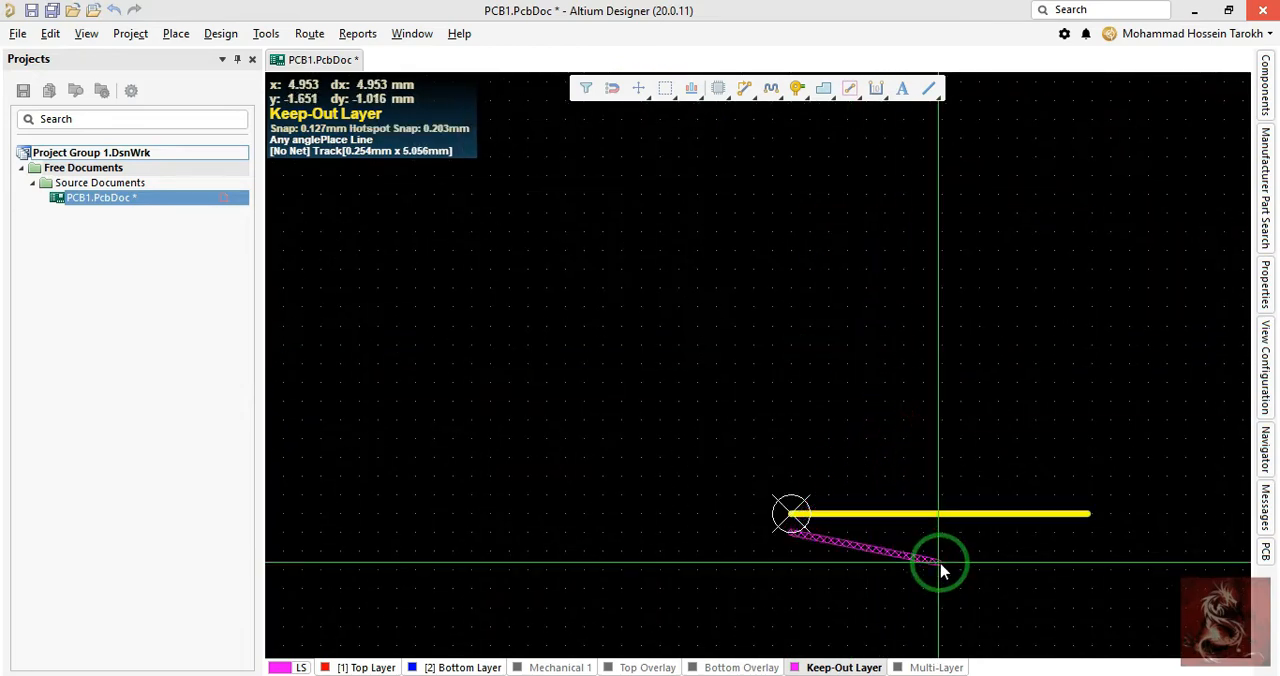
scroll(1077, 531, "up", 4, "ctrl")
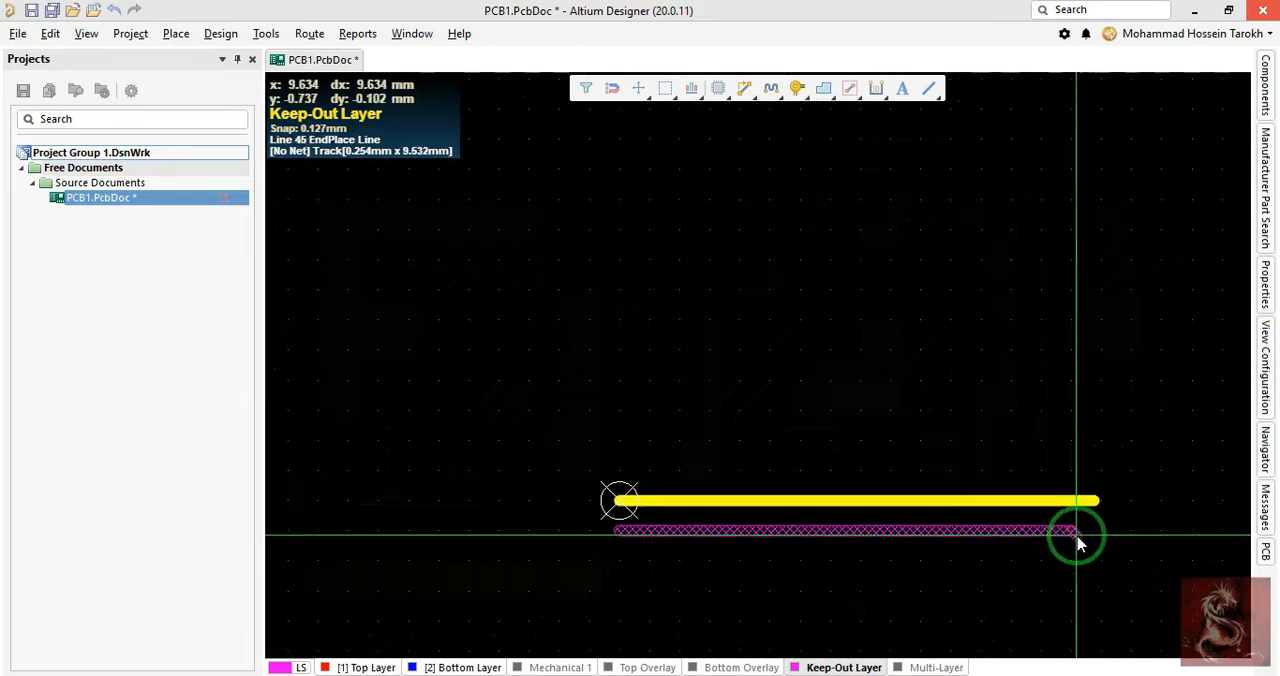
left_click(1115, 530)
right_click(1115, 530)
right_click(1115, 530)
- Delete the yellow Top Overlay line and move the keepout track so that its start point lies on the origin
right_click_drag(438, 585, 628, 565)
scroll(566, 483, "up", 2, "ctrl")
left_click(537, 457)
key("Delete")
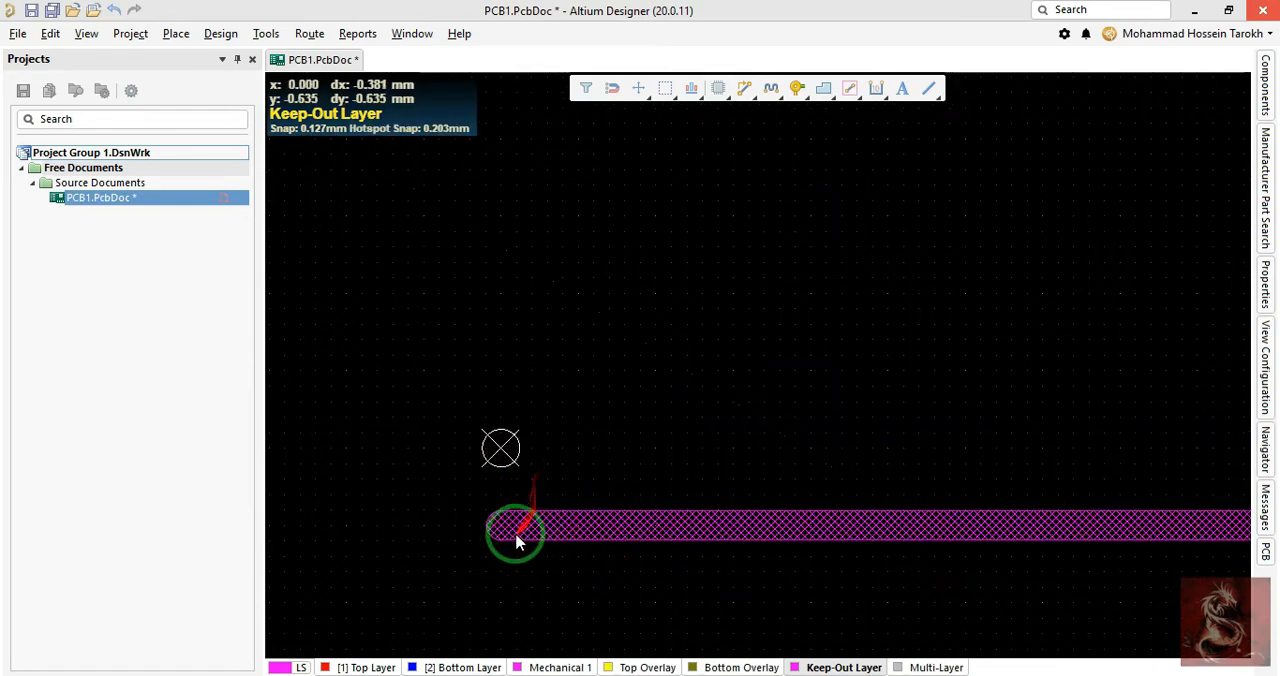
left_click_drag(500, 522, 500, 449)
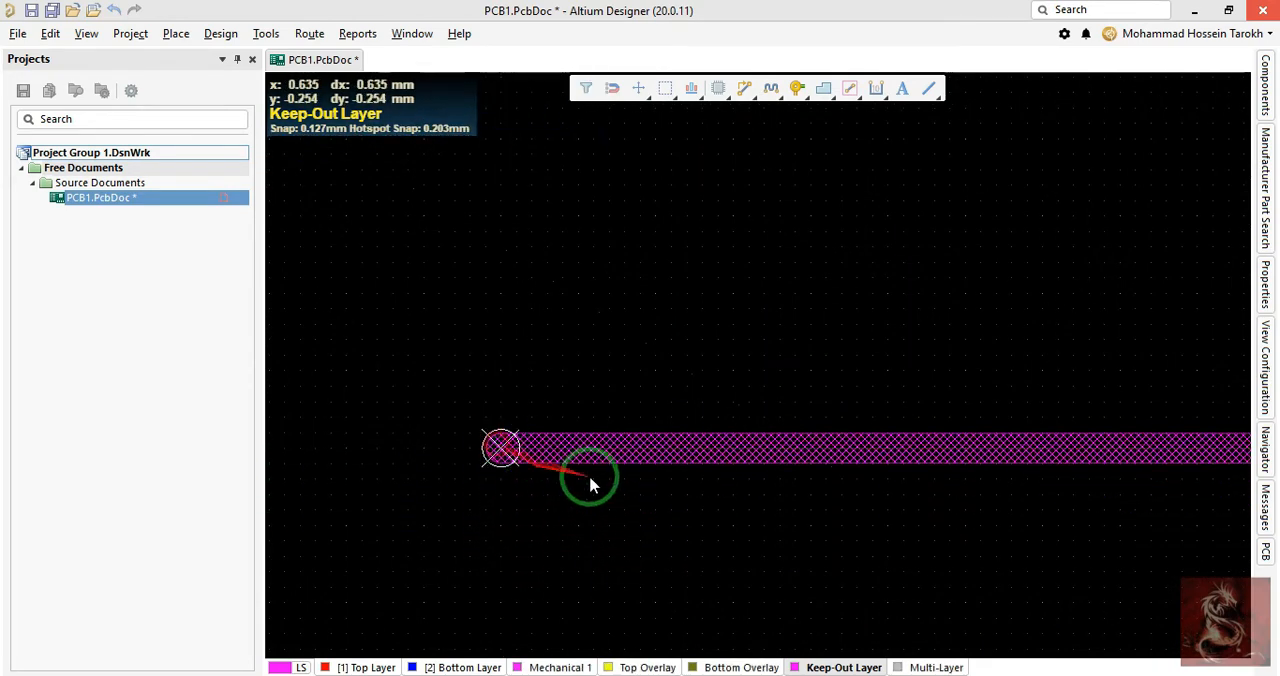
- Set the horizontal keepout track's end X coordinate to 100 mm and deselect the track
right_click_drag(590, 483, 526, 507)
double_click(506, 450)
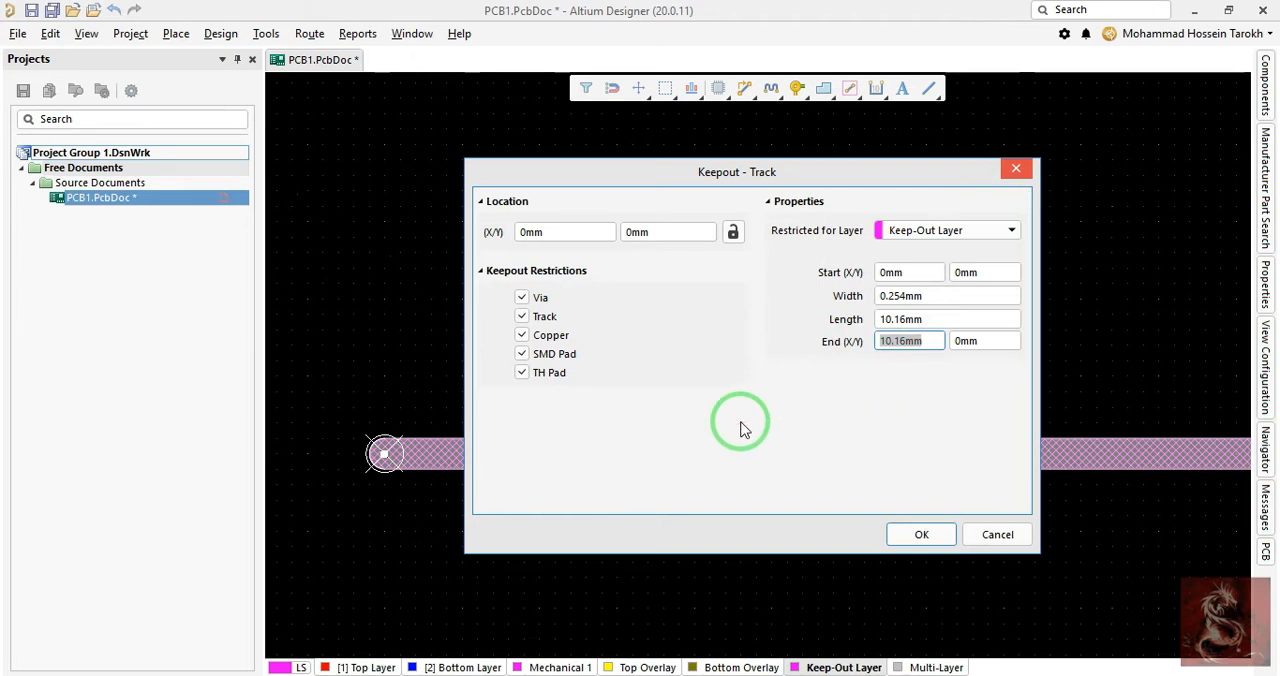
type("1")
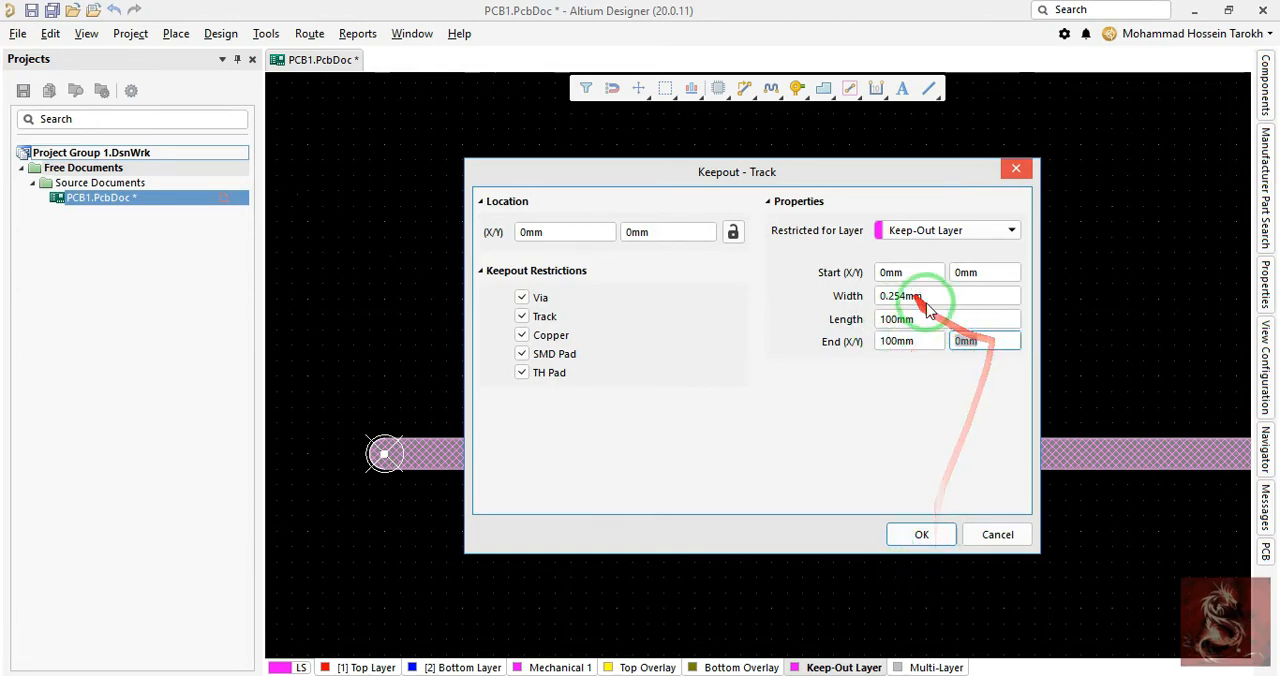
left_click(935, 320)
left_click(912, 534)
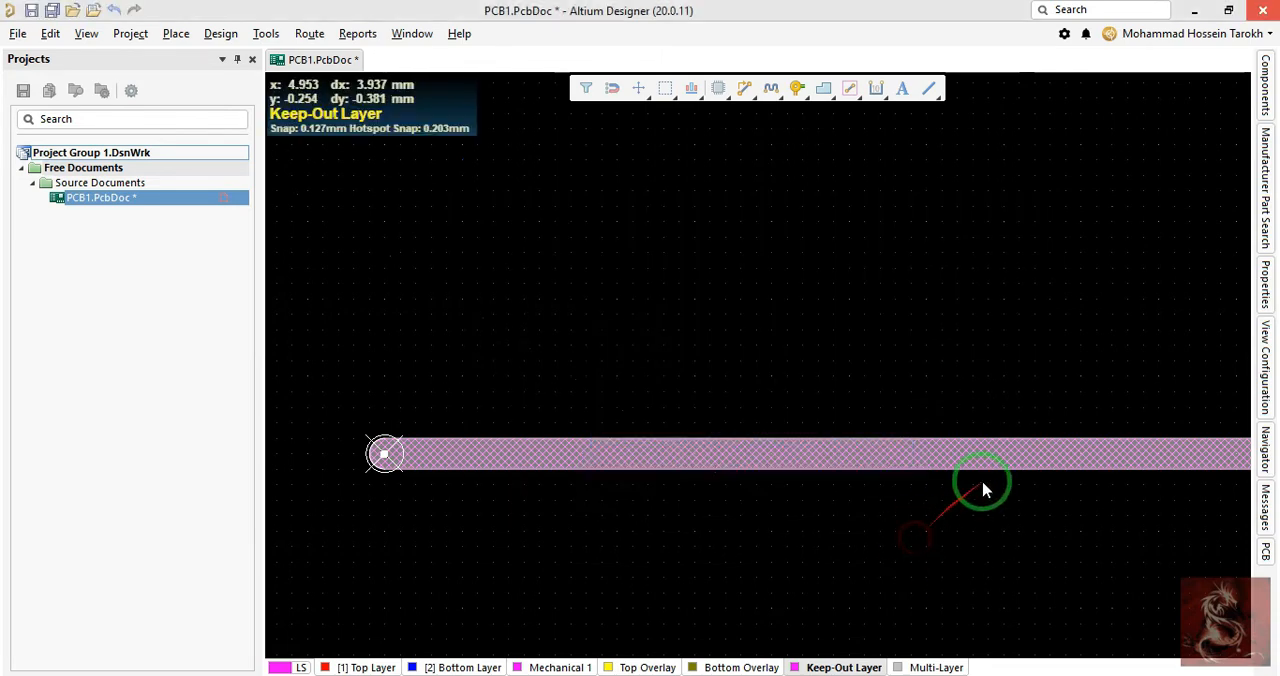
right_click_drag(983, 491, 924, 376)
scroll(831, 354, "down", 8)
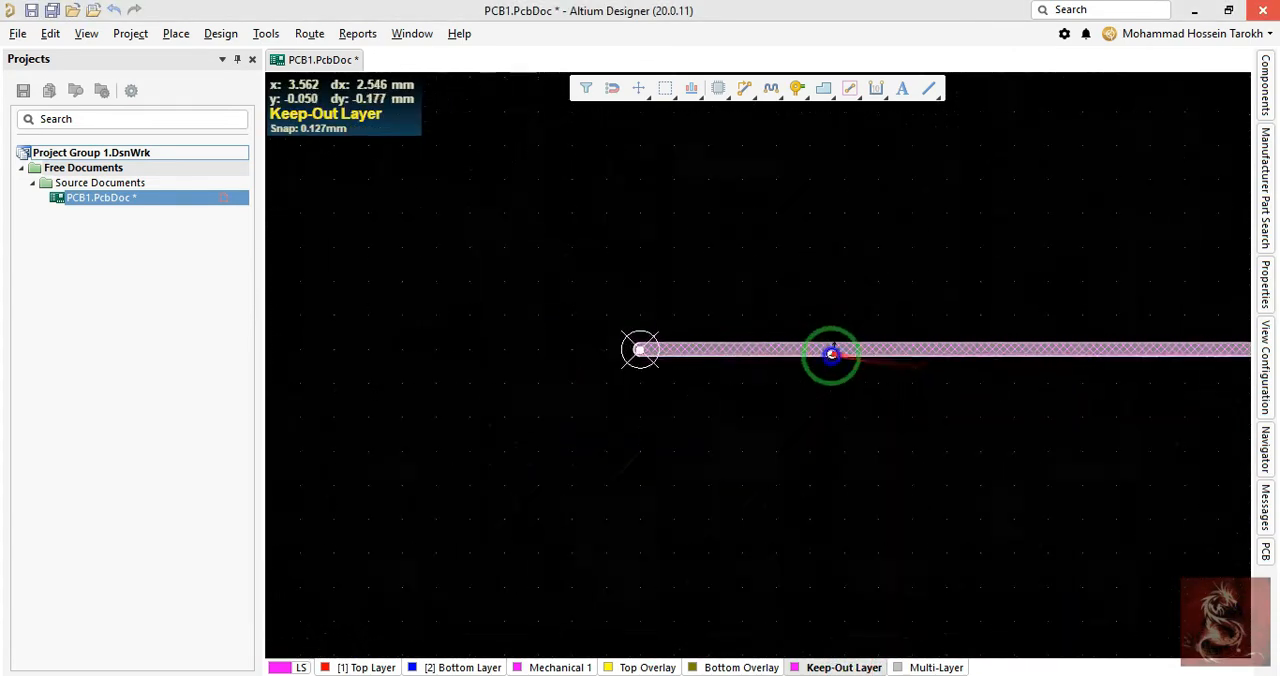
right_click_drag(791, 351, 546, 344)
scroll(573, 345, "down", 2, "ctrl")
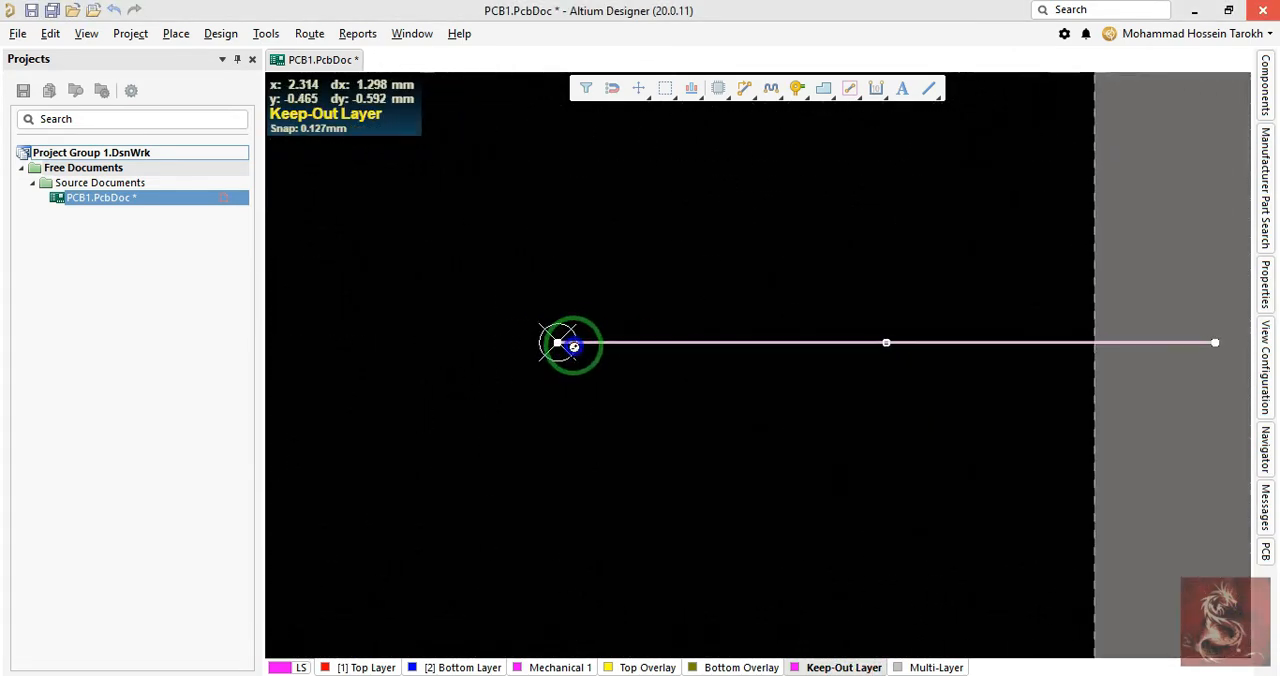
left_click(654, 281)
- Draw a short vertical line straight up from the origin on the Keep-Out Layer and finish line placement
right_click_drag(606, 312, 602, 548)
scroll(603, 549, "up", 3, "ctrl")
scroll(603, 400, "up", 6, "ctrl")
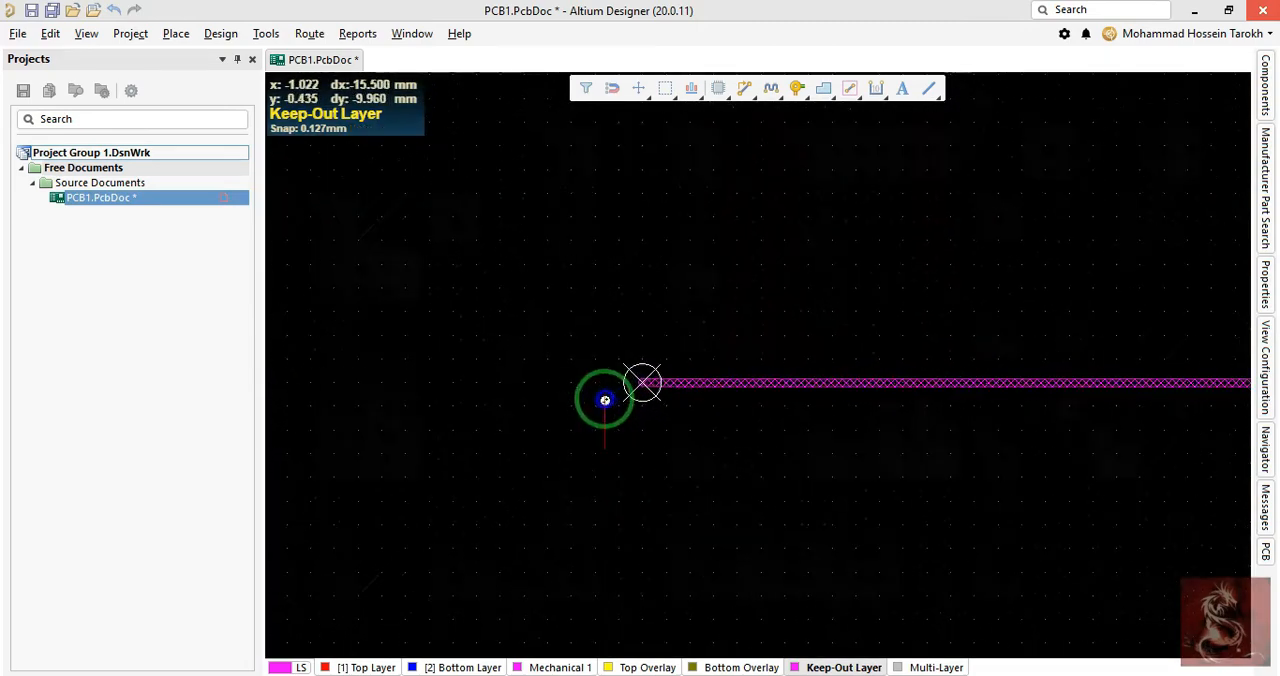
right_click_drag(603, 400, 587, 480)
key("p")
key("l")
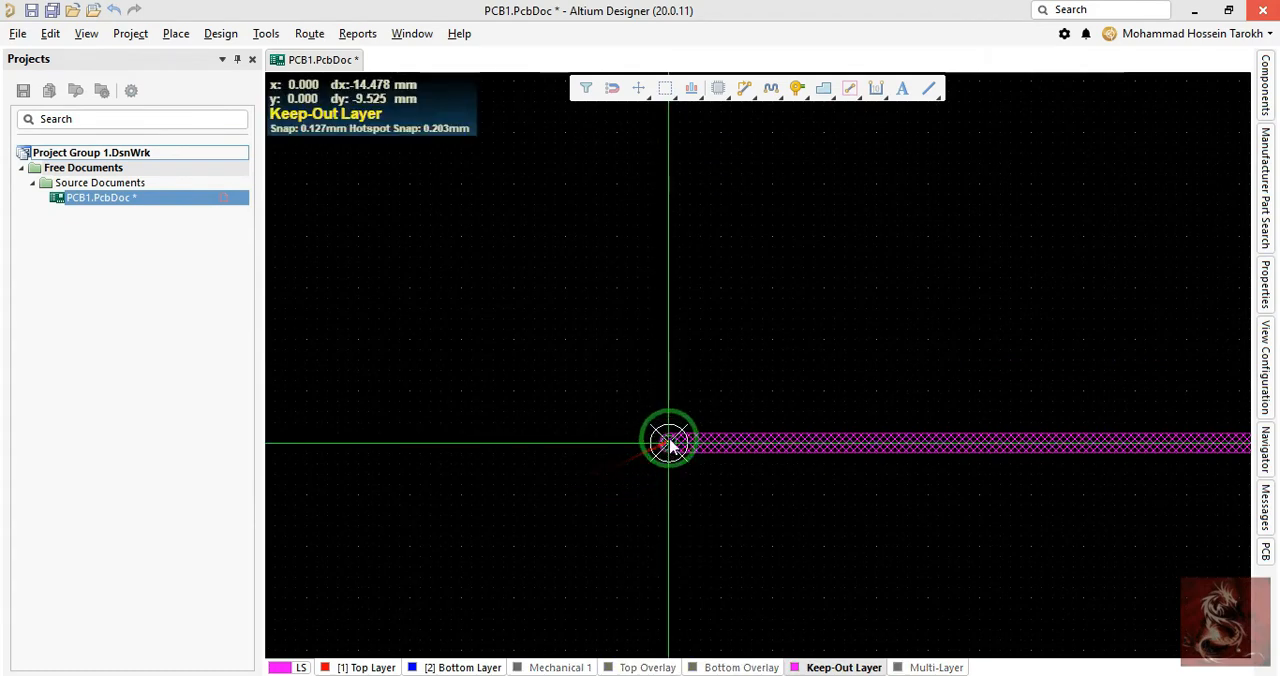
left_click(669, 443)
left_click(657, 250)
right_click(641, 257)
right_click(594, 293)
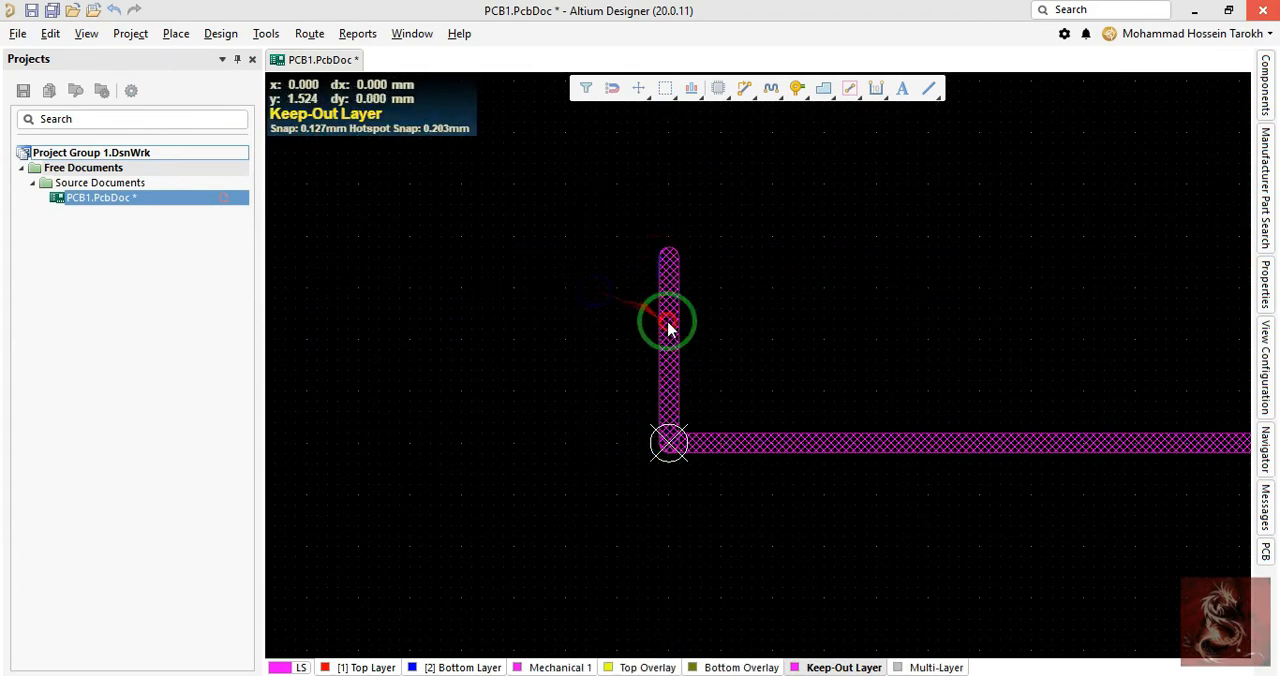
- Set the vertical keepout track's length to match the 100 mm horizontal track and deselect the track
double_click(668, 323)
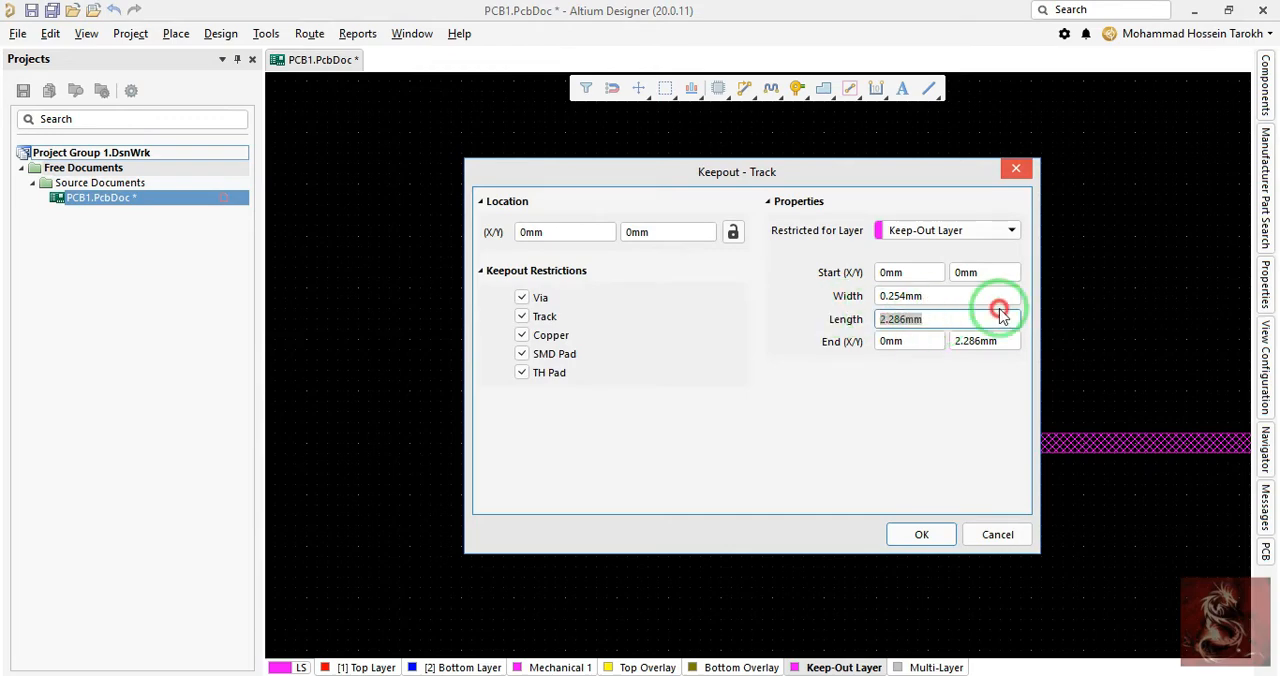
key("Return")
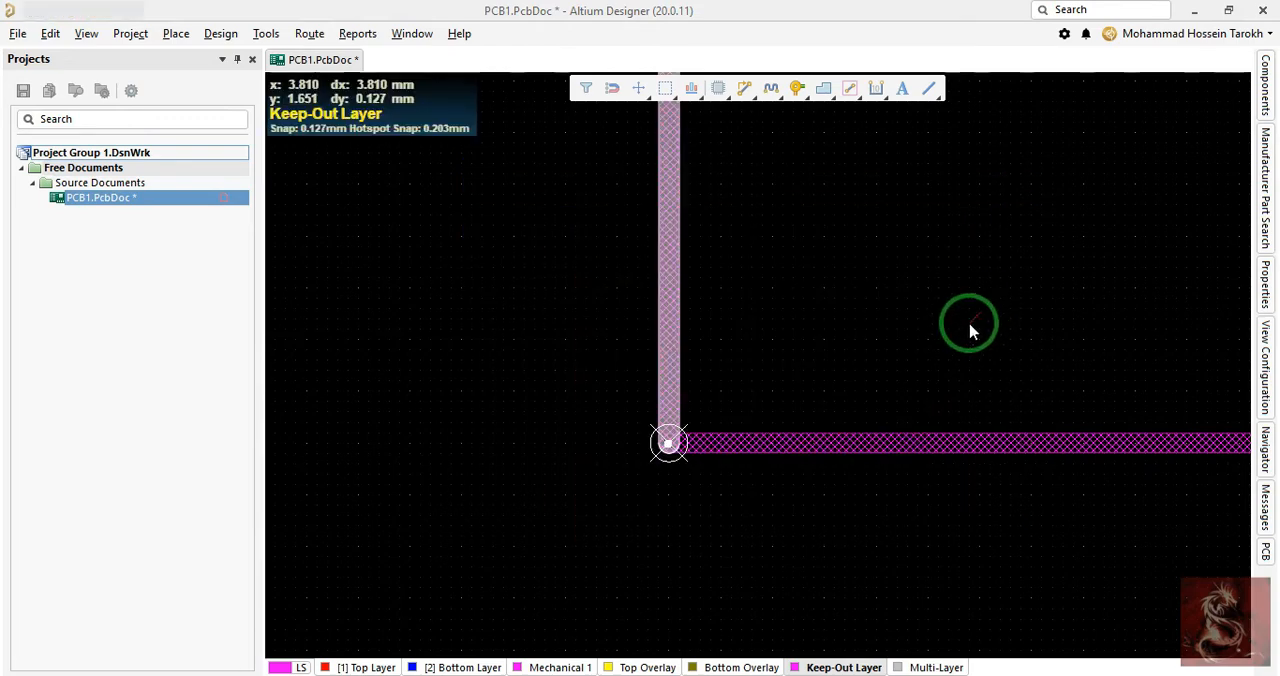
middle_click_drag(831, 297, 833, 292)
scroll(833, 292, "up", 2, "ctrl")
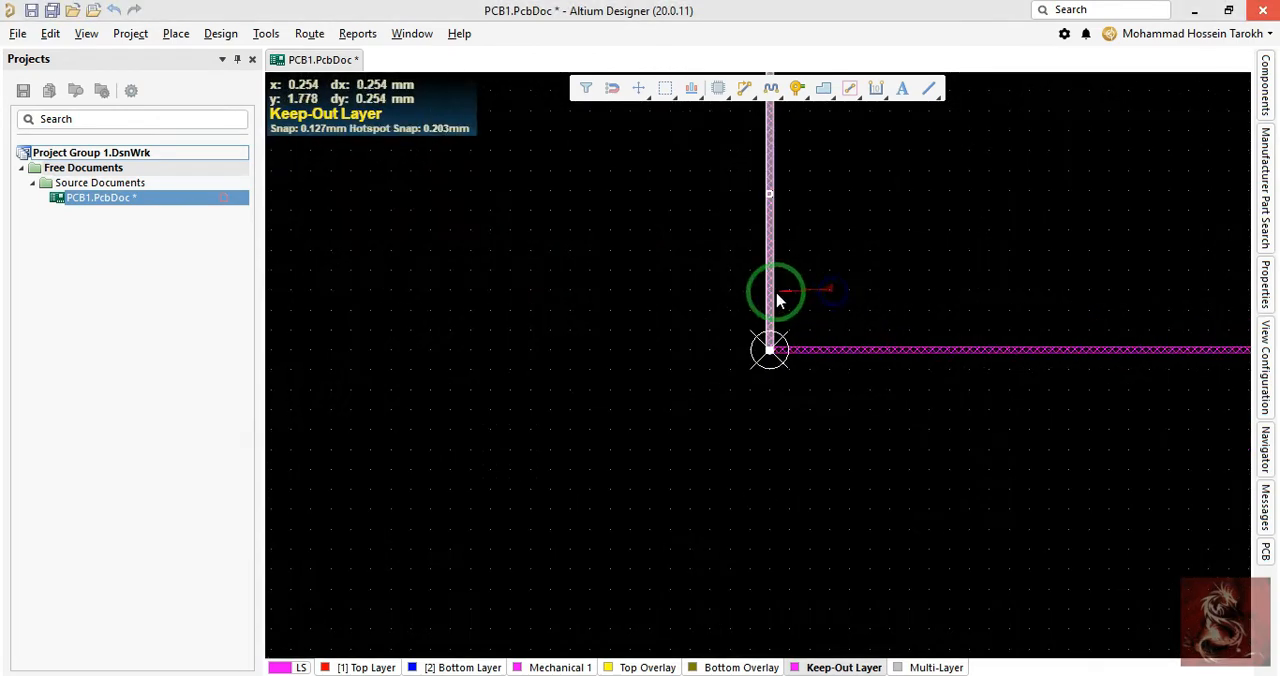
double_click(771, 290)
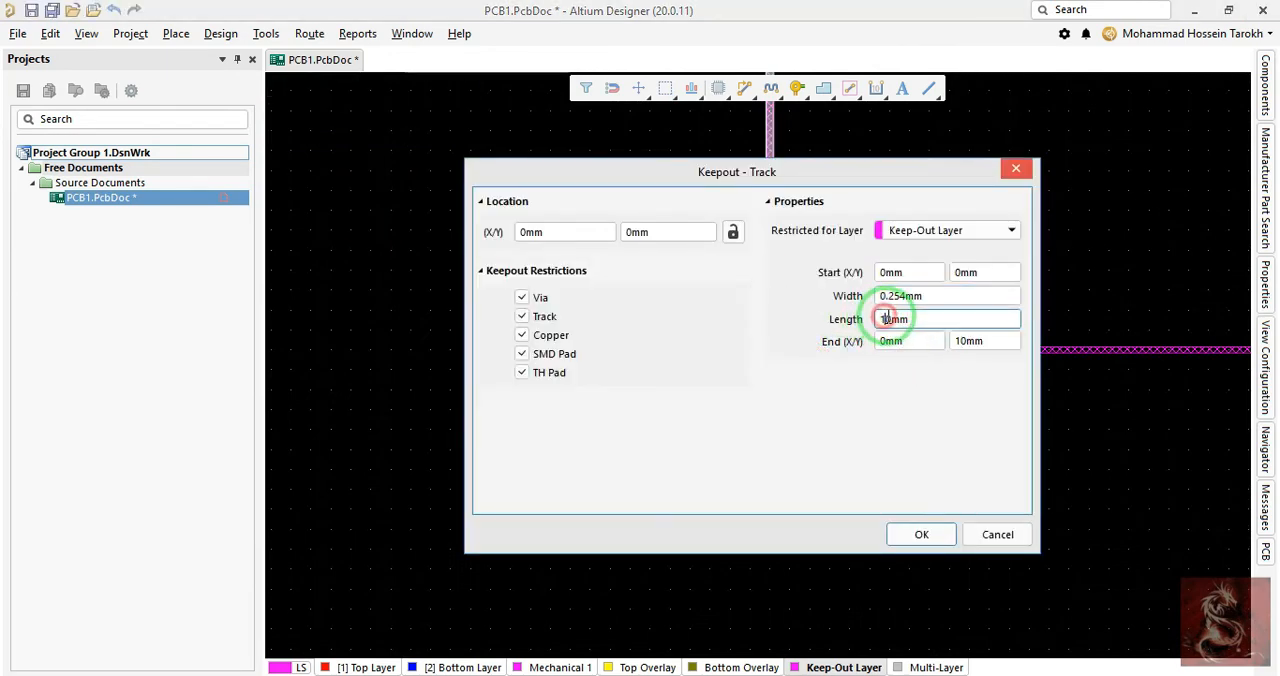
key("Return")
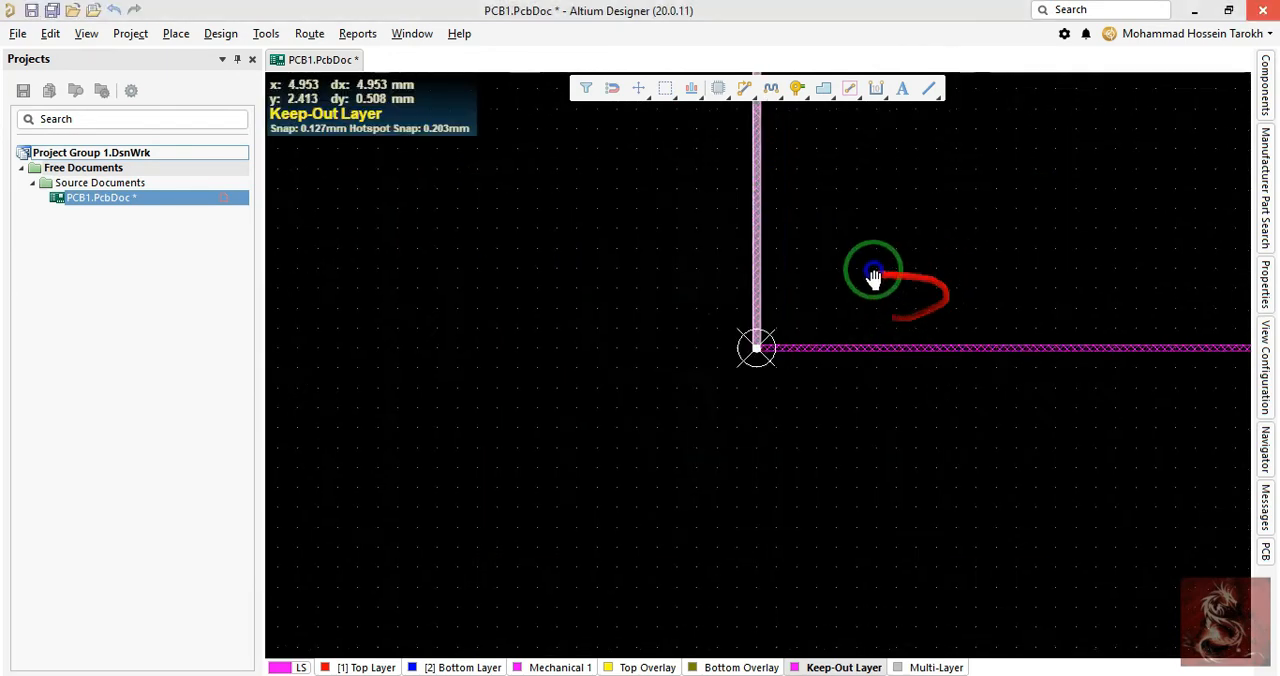
scroll(760, 295, "down", 2, "ctrl")
right_click_drag(763, 342, 754, 415)
left_click_drag(797, 352, 694, 455)
left_click(770, 293)
scroll(915, 451, "up", 3)
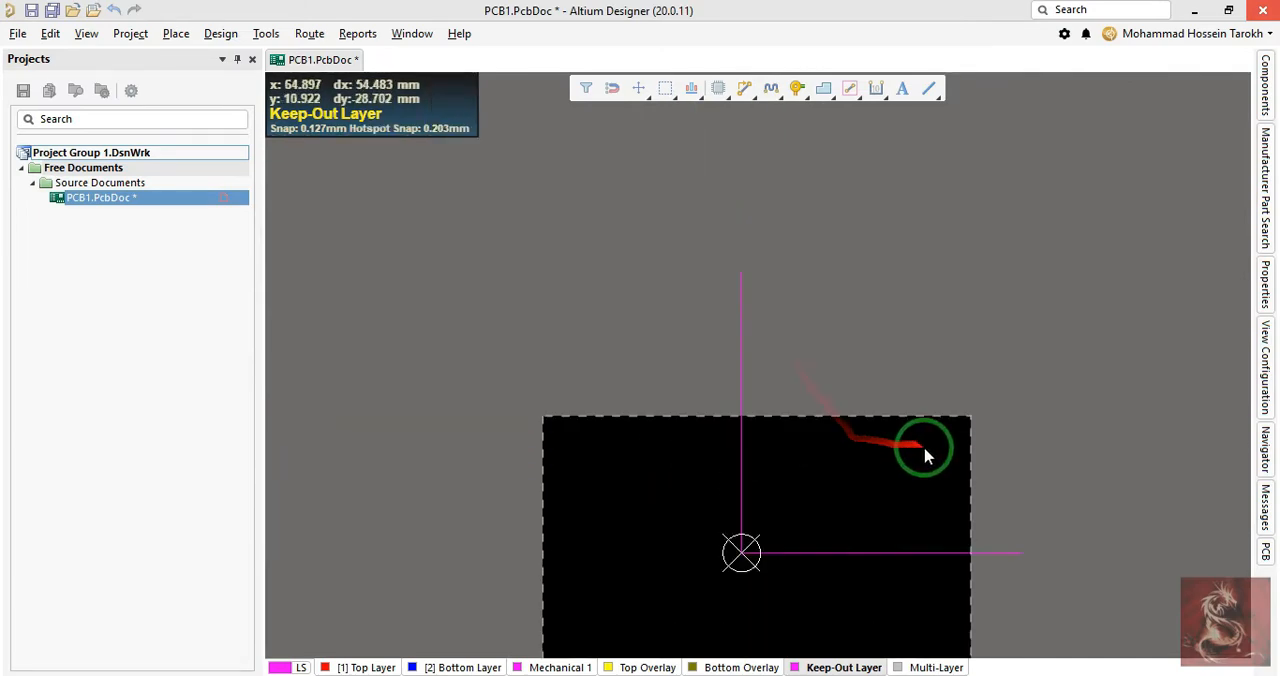
- Try to copy the horizontal keepout track and paste it rotated to vertical at its far end, X 100, Y 0 mm
right_click_drag(951, 543, 862, 356)
scroll(862, 351, "up", 1, "ctrl")
scroll(862, 351, "up", 2, "ctrl")
scroll(1000, 523, "up", 2, "ctrl")
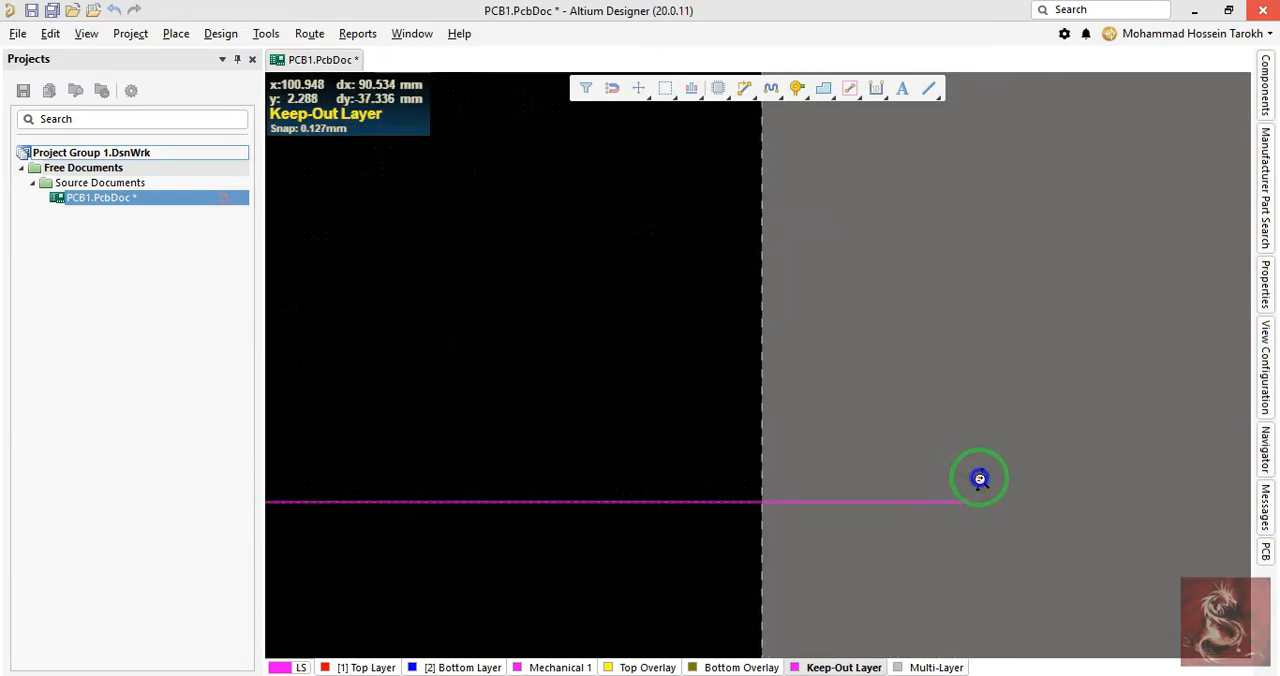
scroll(991, 514, "up", 1, "ctrl")
right_click(969, 503)
scroll(966, 505, "up", 1, "ctrl")
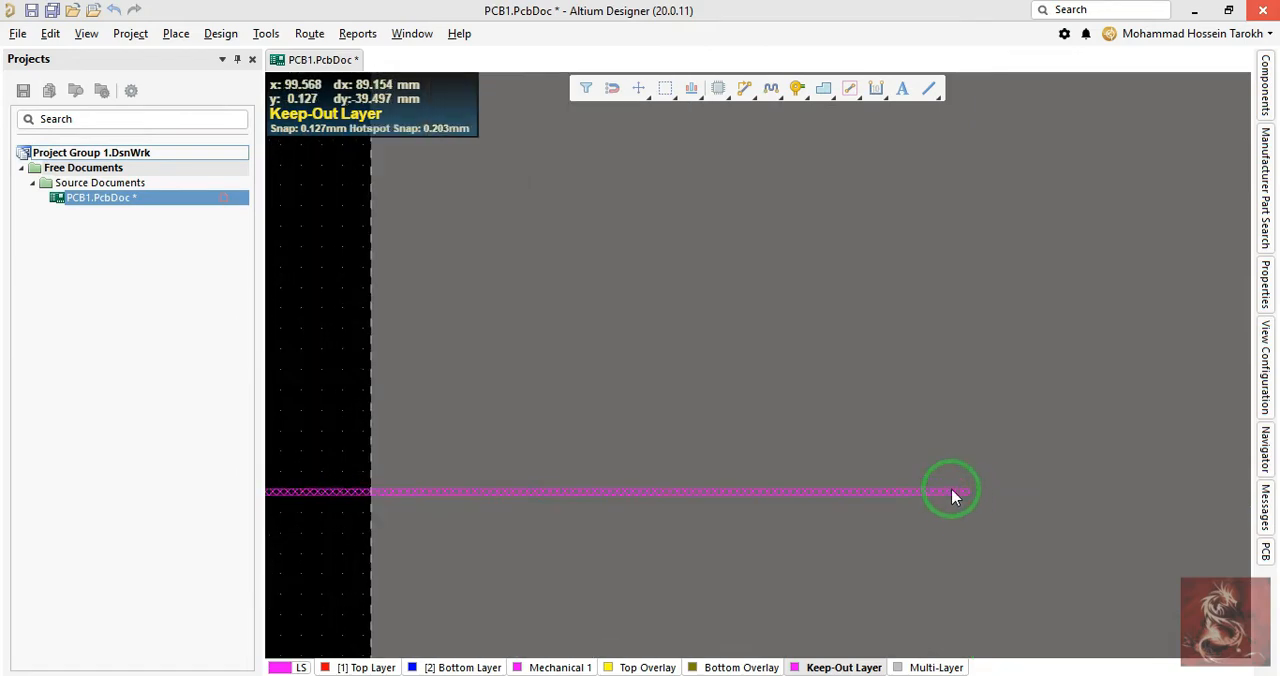
left_click(952, 492)
key("ctrl+c")
scroll(977, 507, "up", 1, "ctrl")
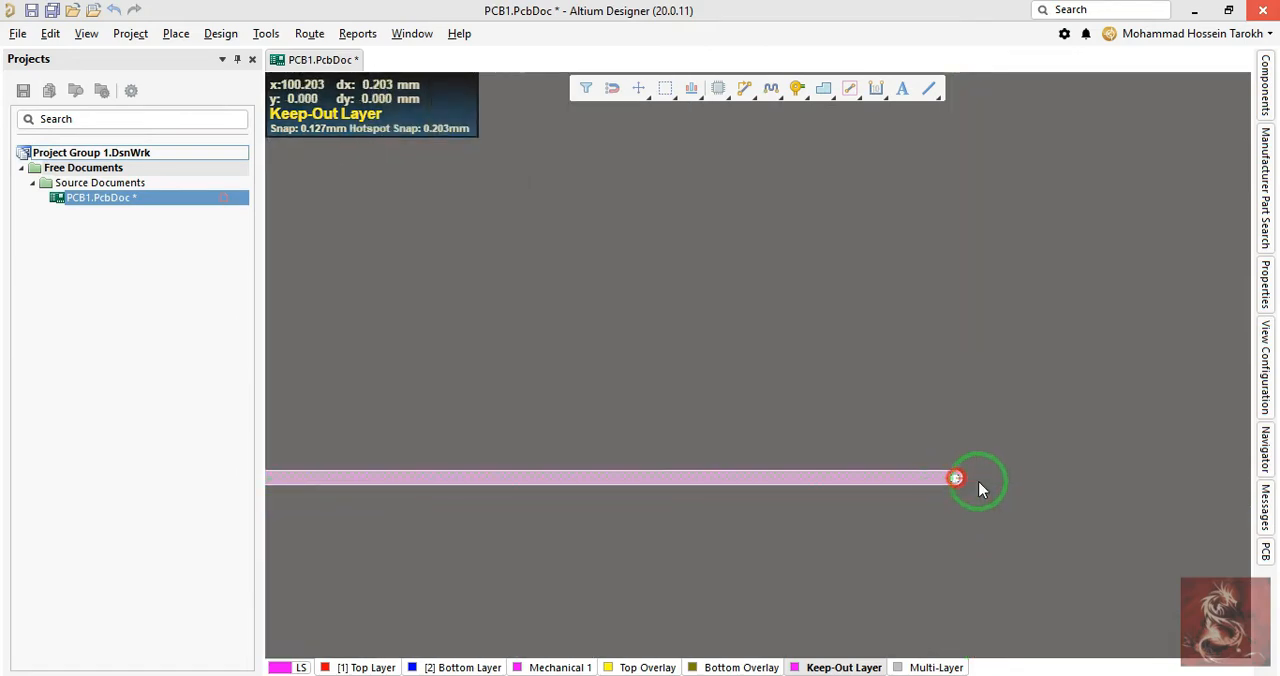
key("ctrl+v")
key("space")
key("space")
left_click(957, 480)
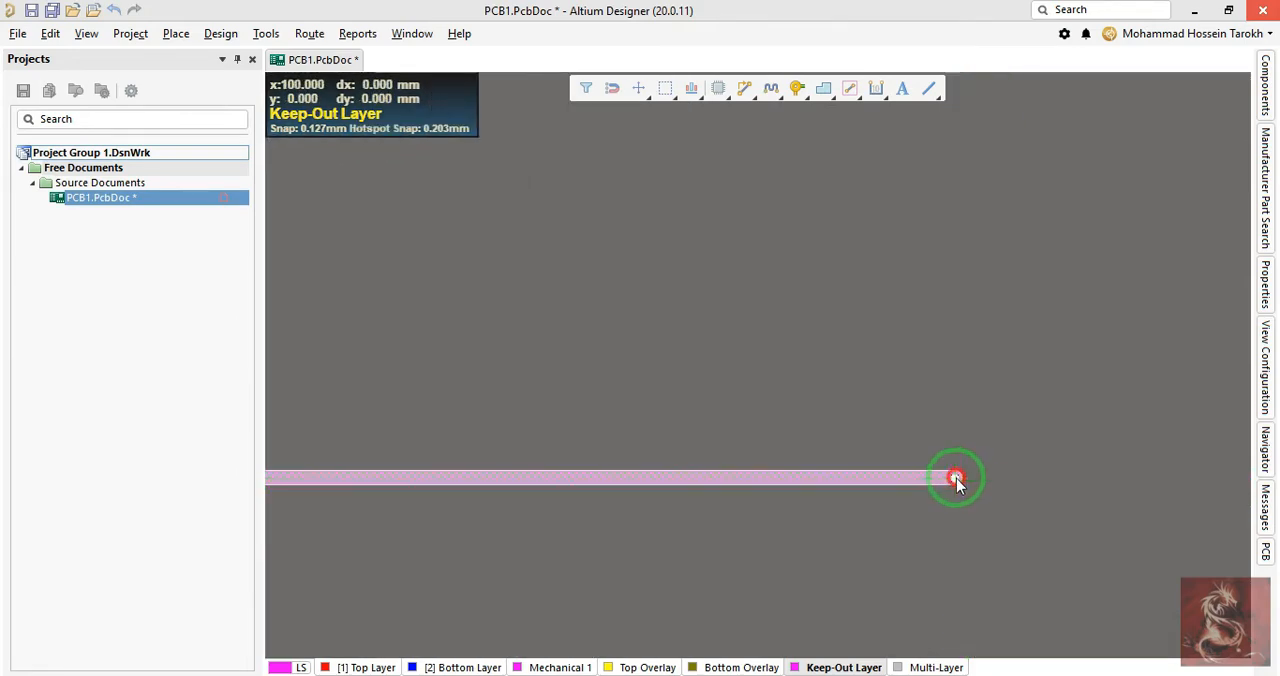
scroll(846, 357, "down", 2, "ctrl")
right_click_drag(784, 328, 920, 471)
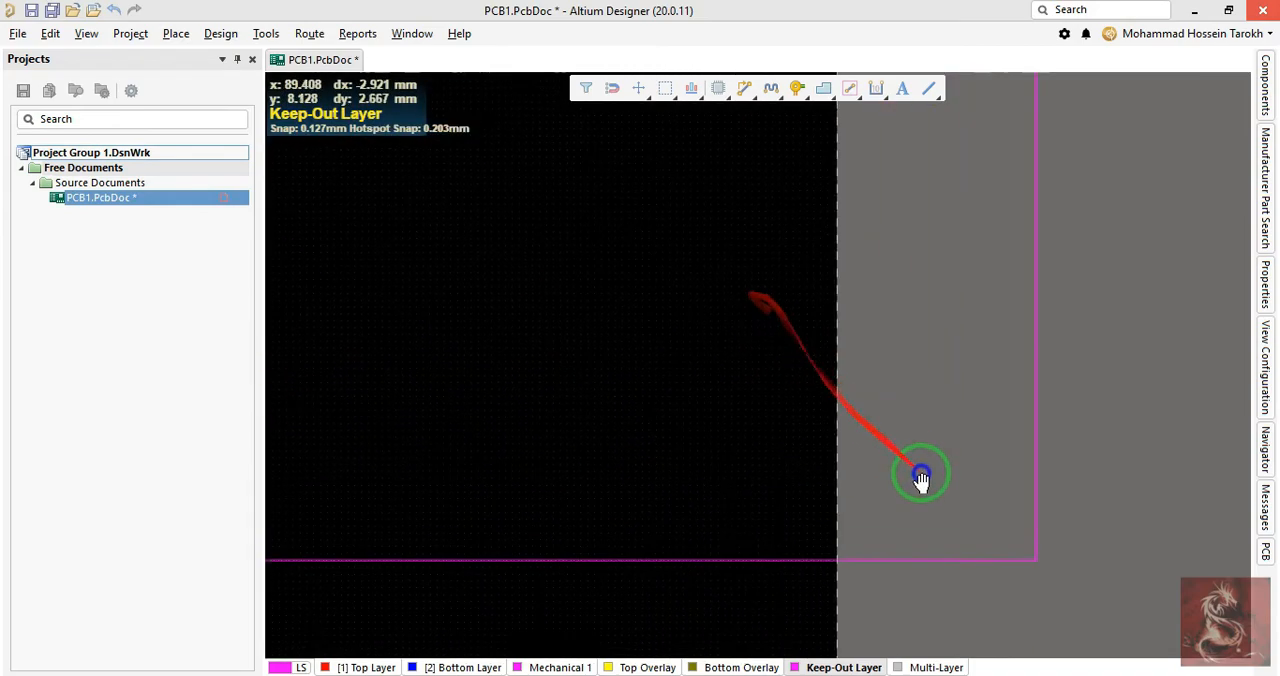
scroll(1000, 526, "up", 4, "ctrl")
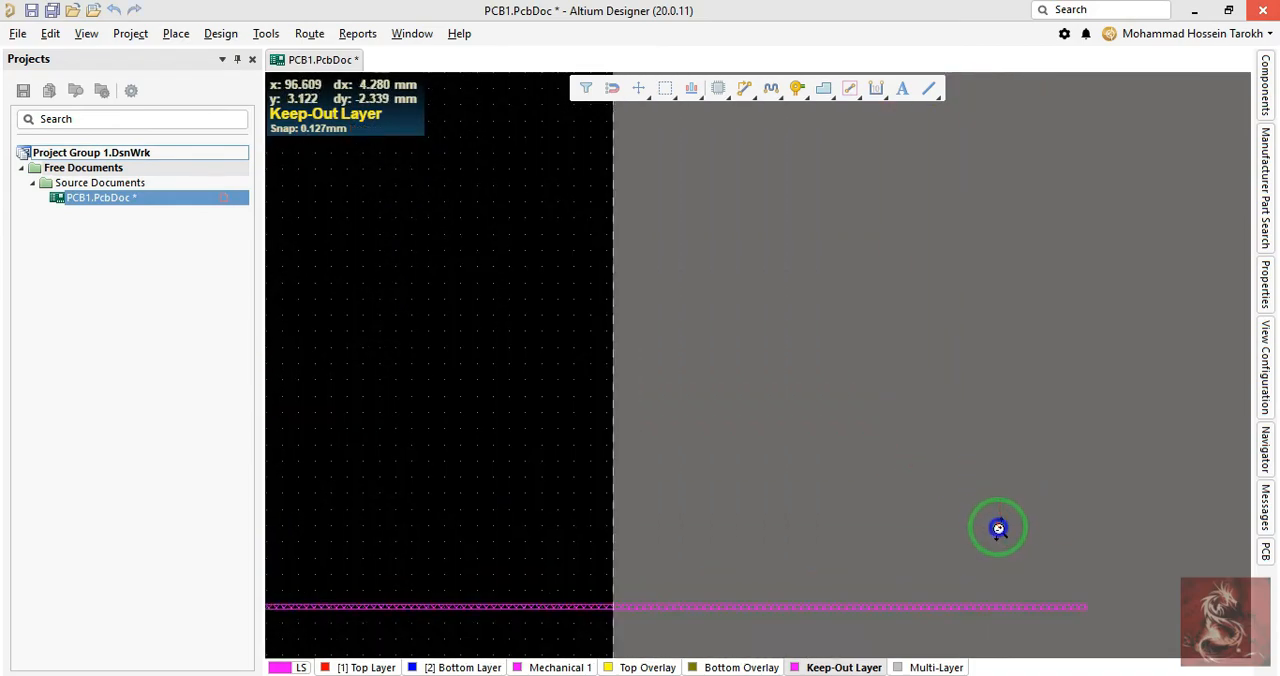
- Select both keepout tracks and move their shared corner off the origin to about X -46.7, Y -42.2 mm, within the board area's lower-left region
scroll(1000, 527, "down", 2, "ctrl")
right_click_drag(607, 462, 469, 371)
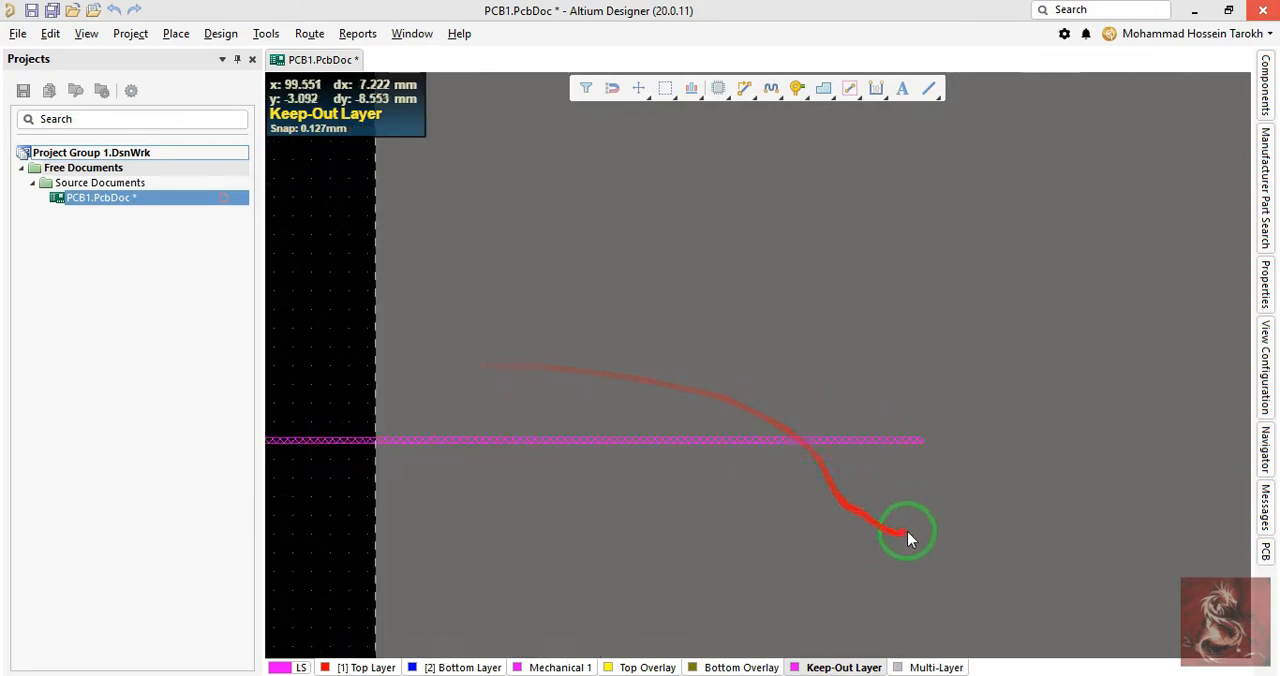
scroll(836, 410, "down", 6, "ctrl")
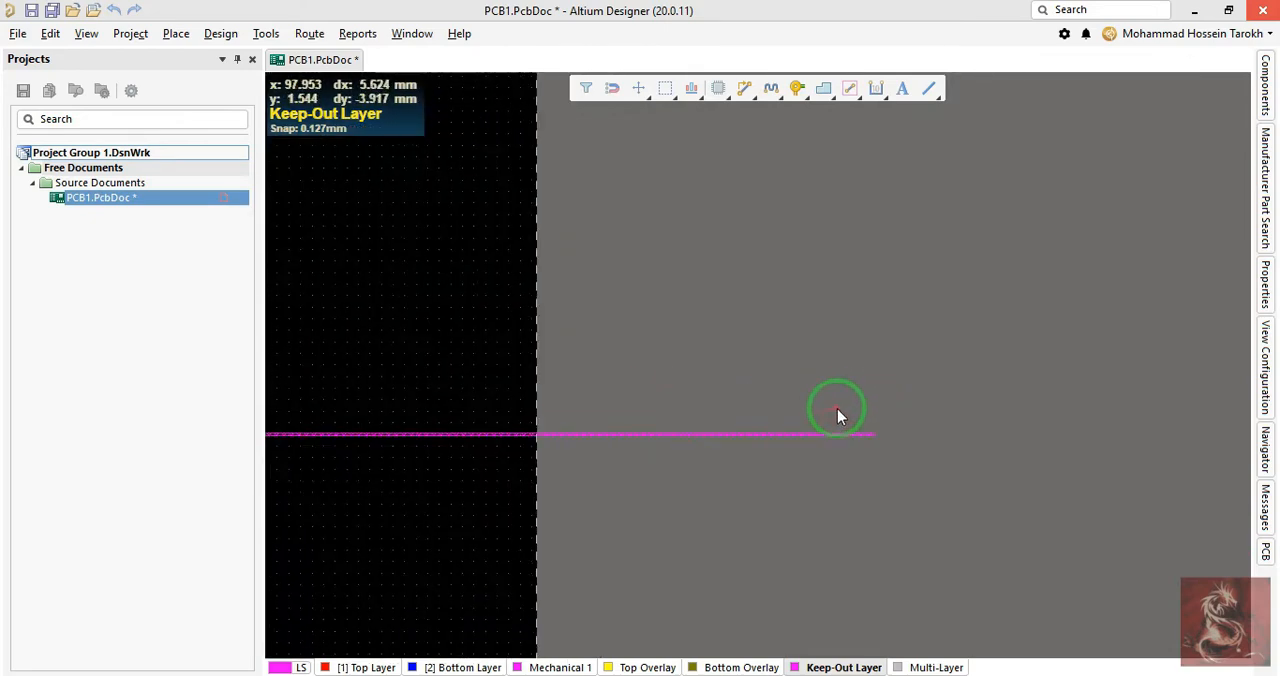
right_click_drag(506, 371, 980, 291)
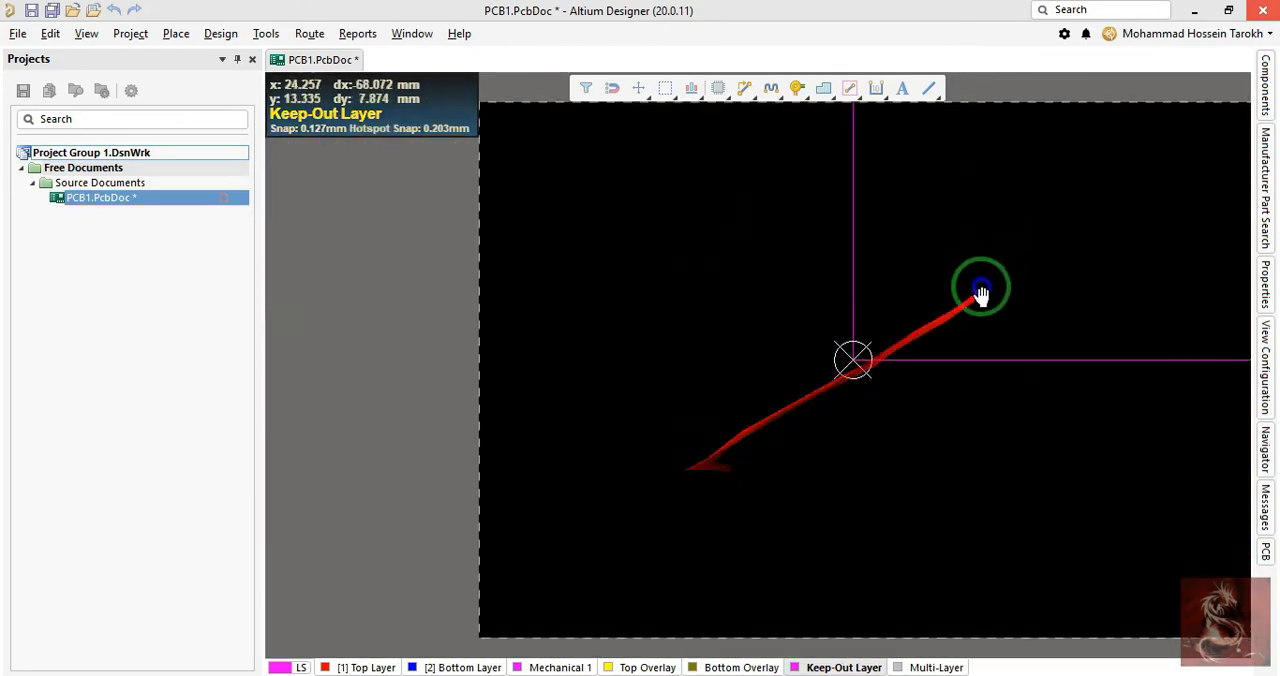
left_click_drag(962, 292, 782, 426)
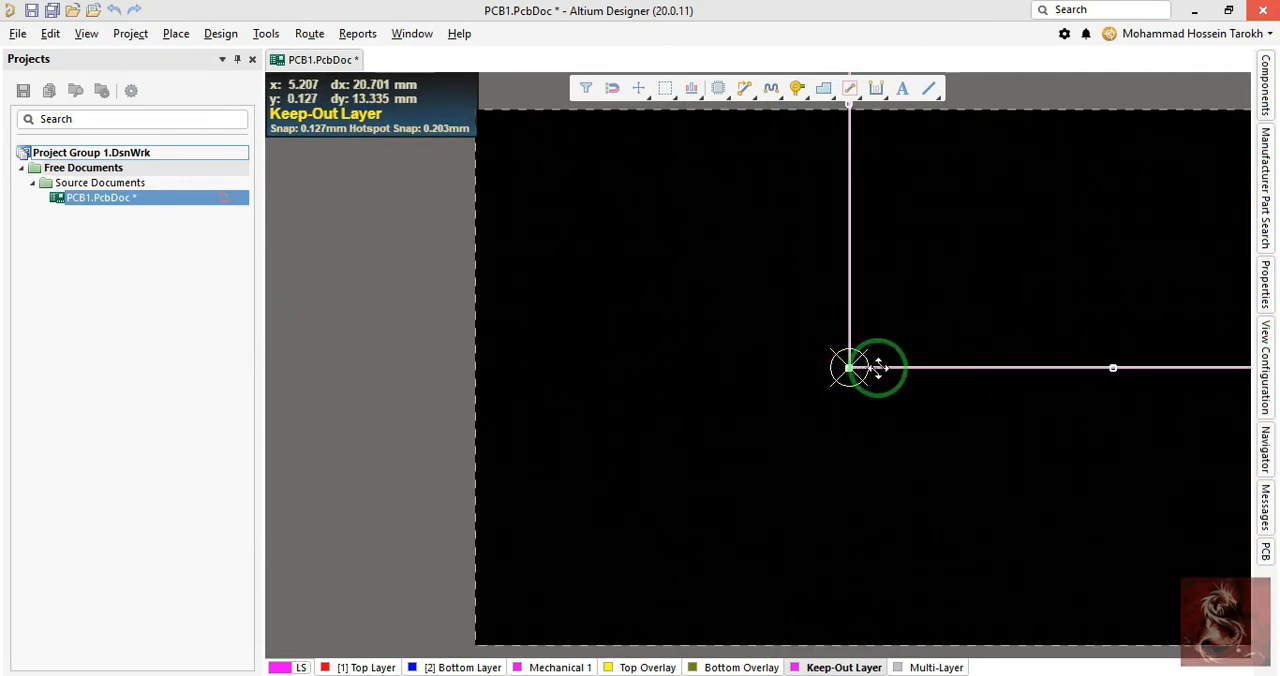
left_click_drag(865, 371, 767, 310)
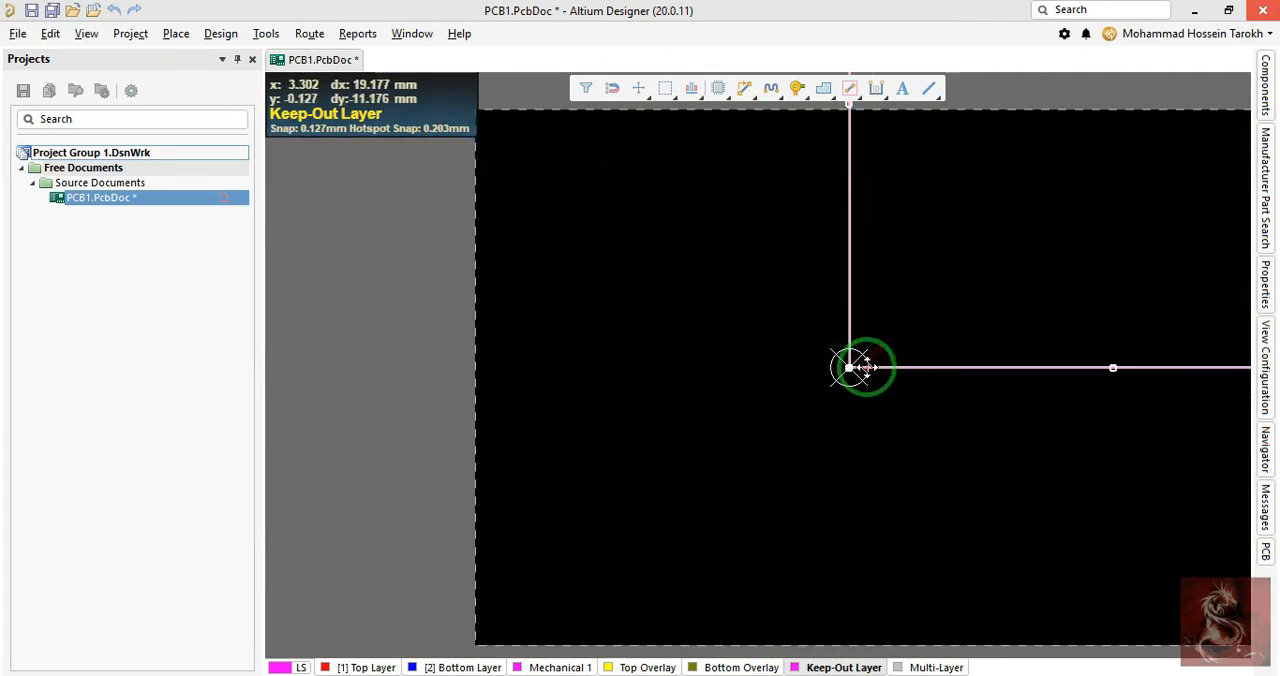
left_click_drag(865, 367, 621, 570)
scroll(737, 489, "down", 3, "ctrl")
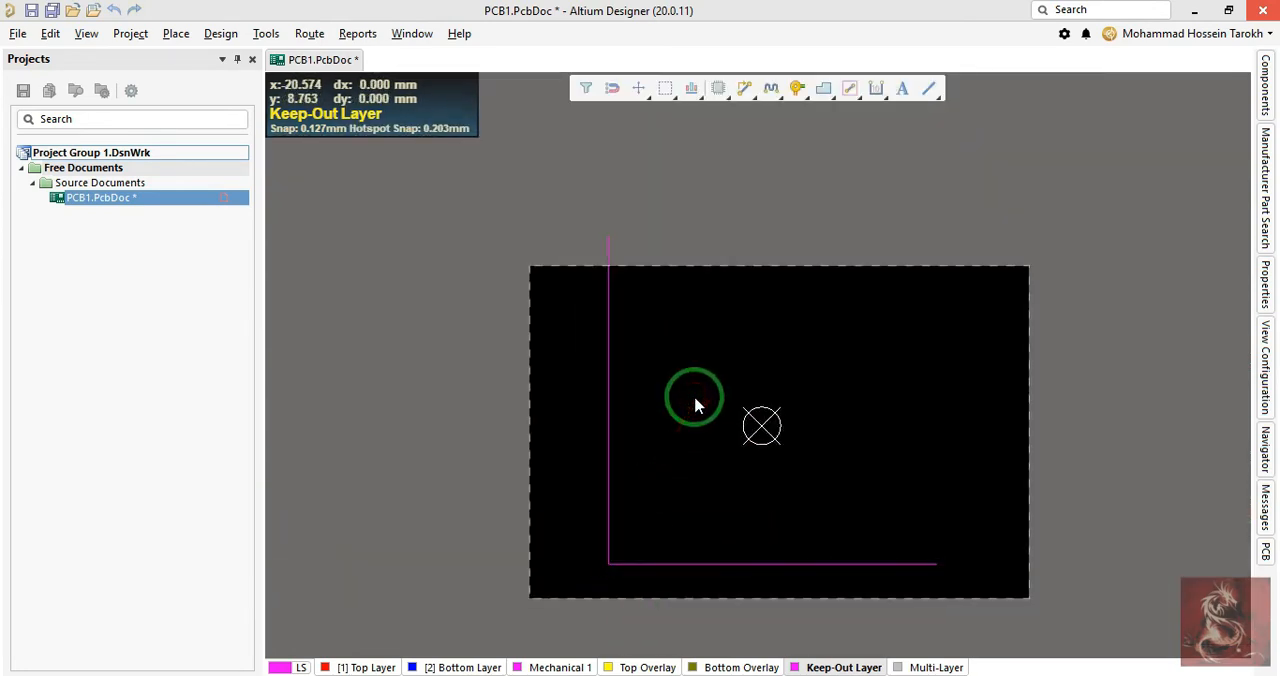
- Delete the vertical keepout track, keeping only the horizontal one
scroll(790, 536, "up", 1, "ctrl")
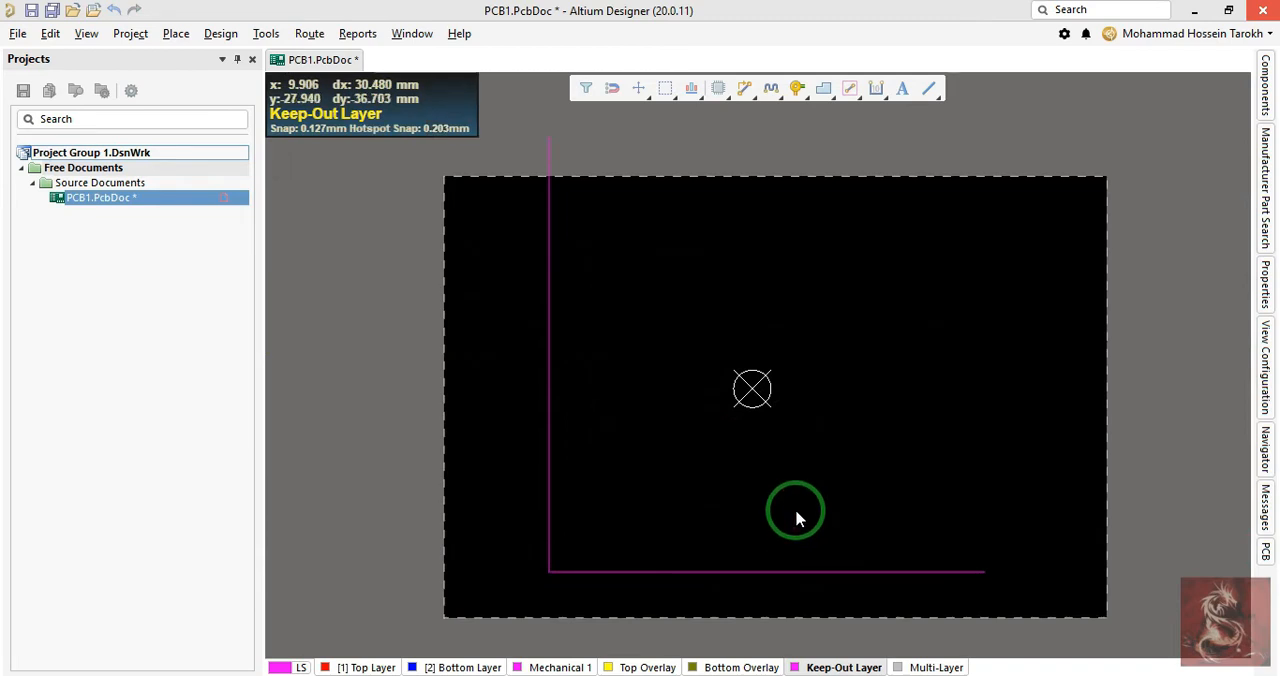
scroll(900, 565, "up", 2, "ctrl")
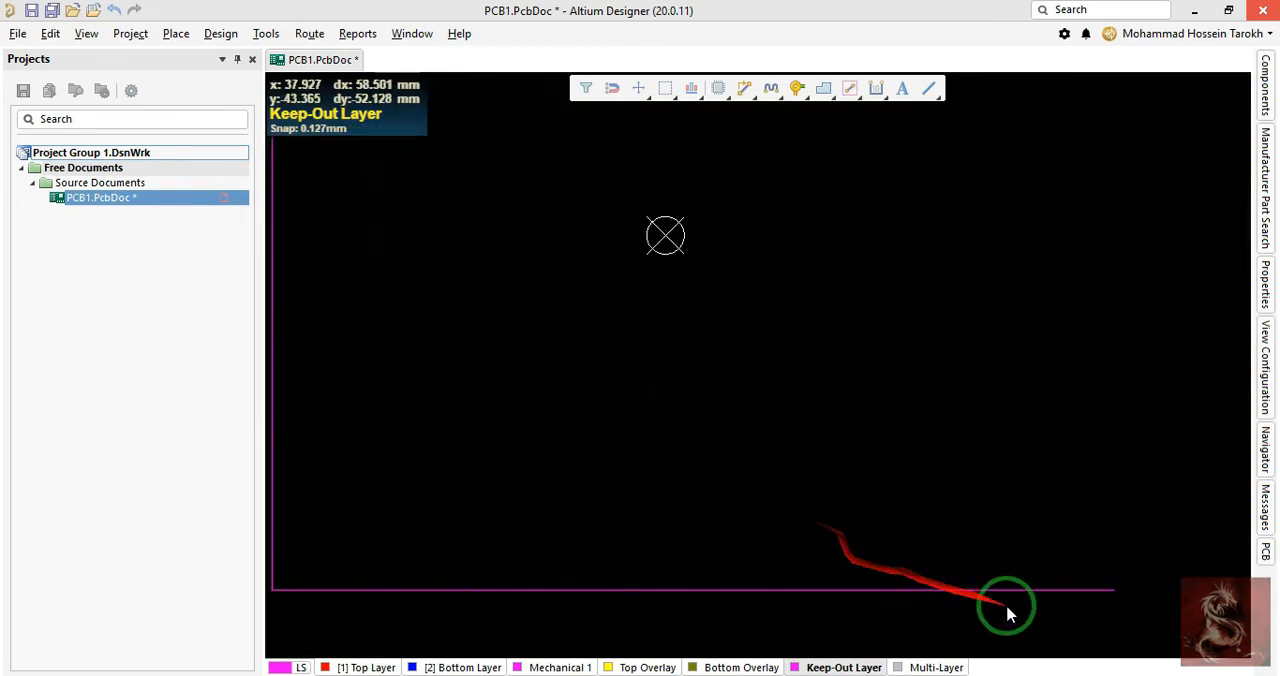
scroll(1060, 575, "down", 1, "ctrl")
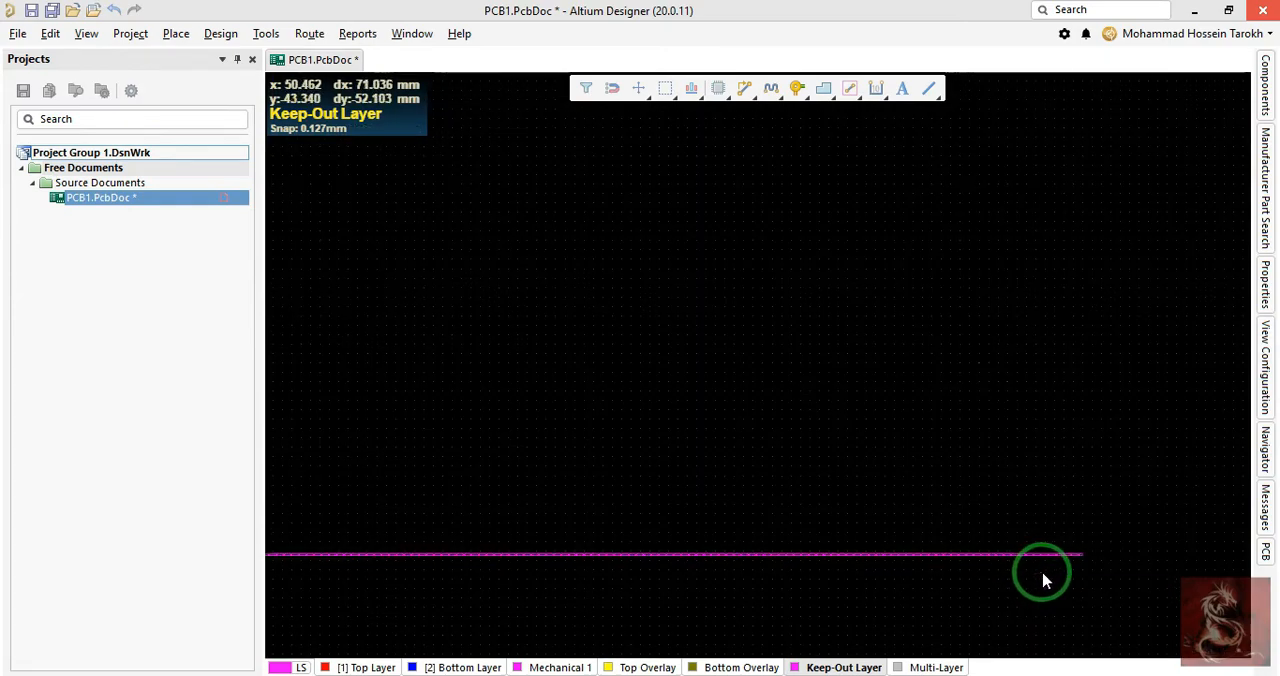
right_click_drag(481, 412, 807, 397)
left_click_drag(762, 421, 536, 474)
scroll(657, 530, "up", 4)
right_click_drag(664, 517, 706, 311)
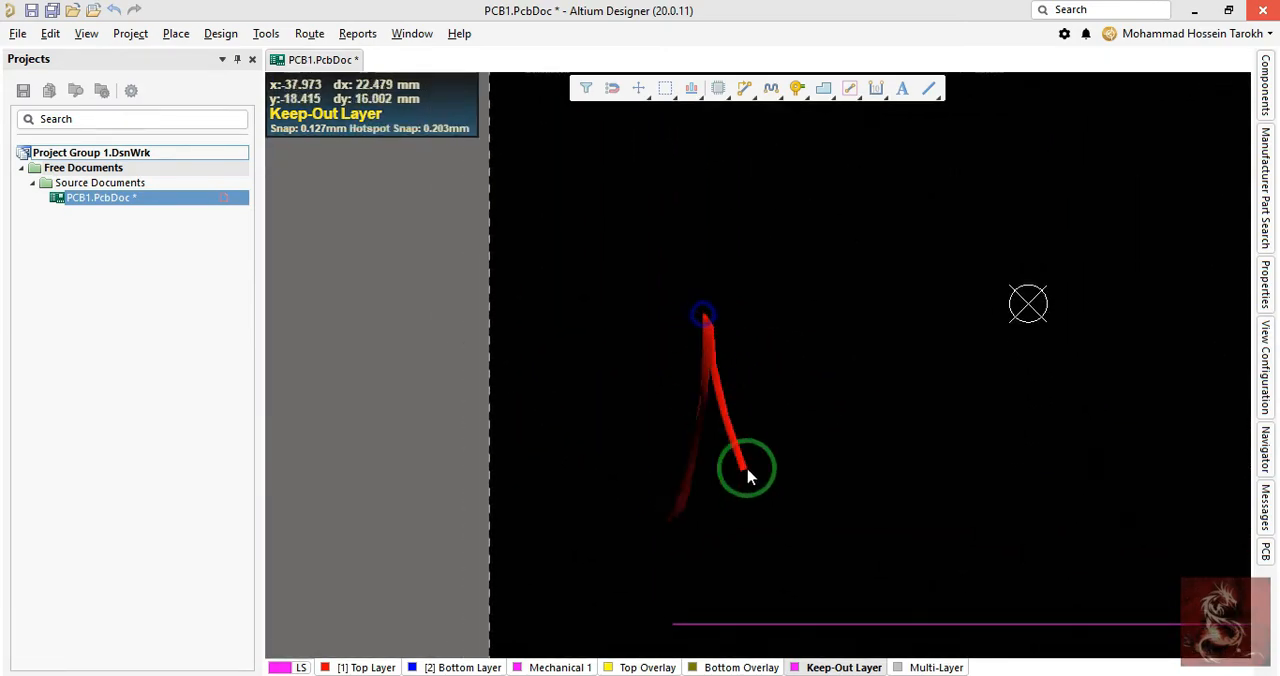
- Copy the horizontal keepout track from its left end point and paste it rotated 90° upward at that same point, X -46.736, Y -42.164 mm
scroll(710, 646, "up", 1, "ctrl")
right_click_drag(631, 614, 649, 493)
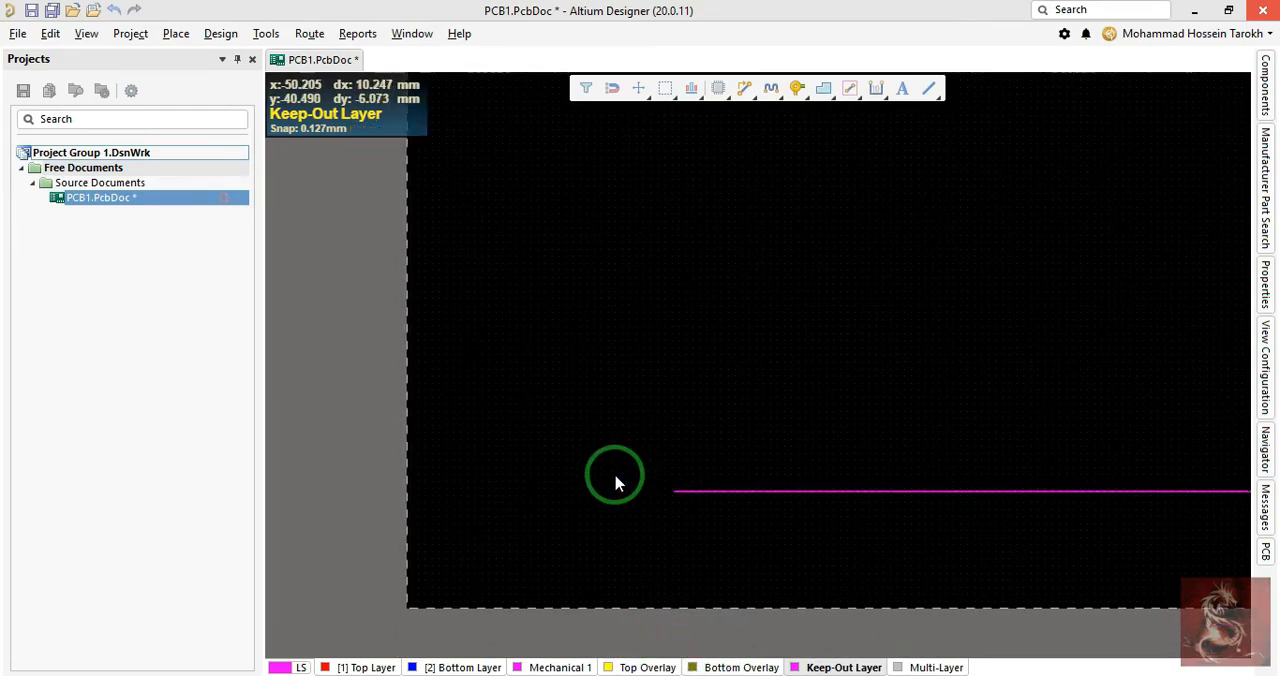
scroll(614, 471, "up", 1, "ctrl")
scroll(749, 523, "up", 2, "ctrl")
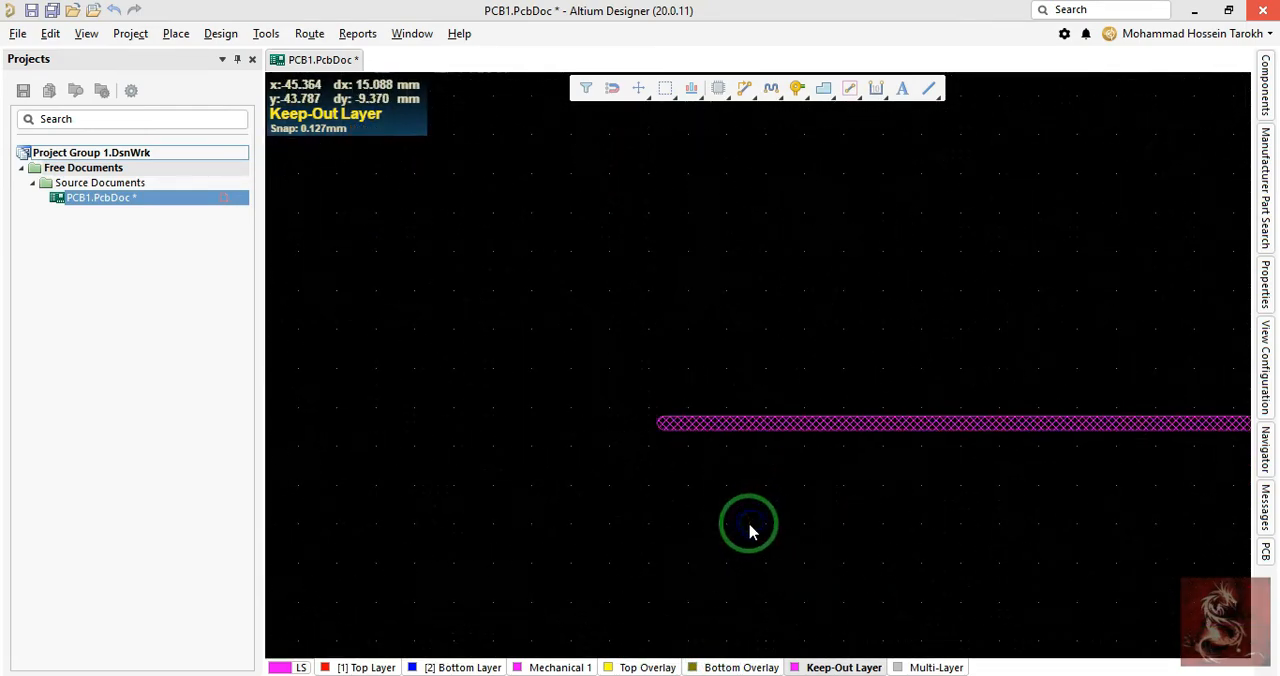
left_click(669, 423)
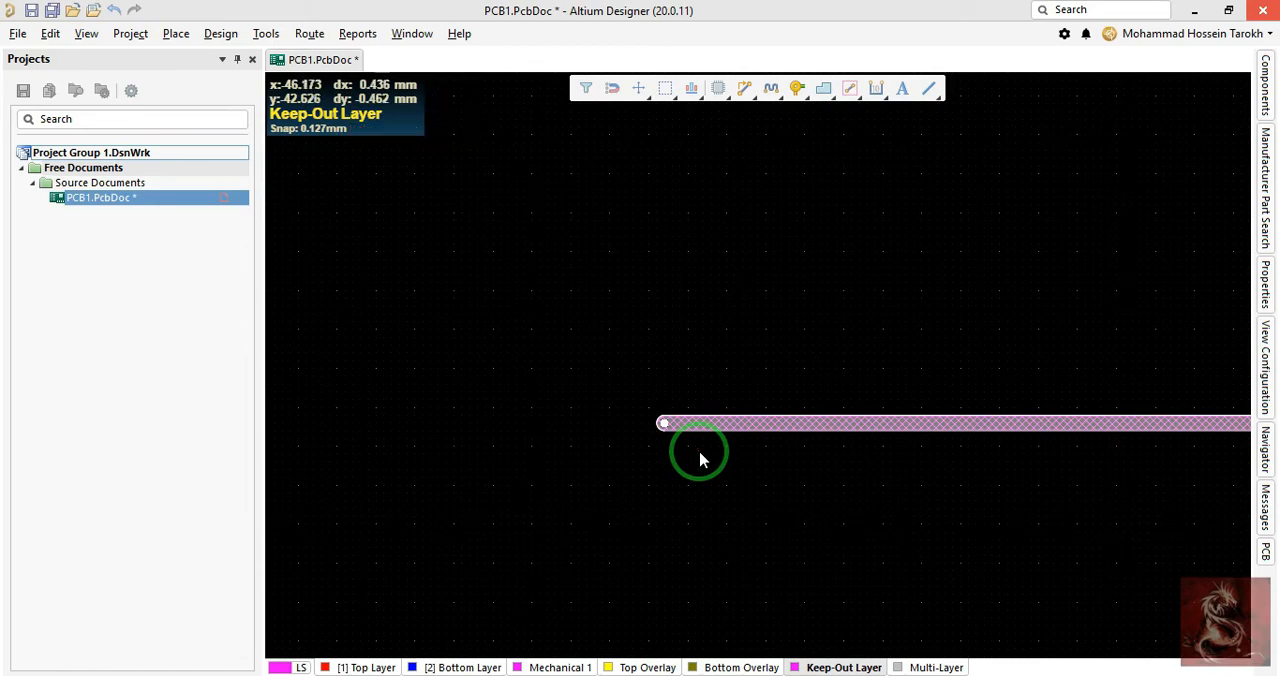
key("ctrl+c")
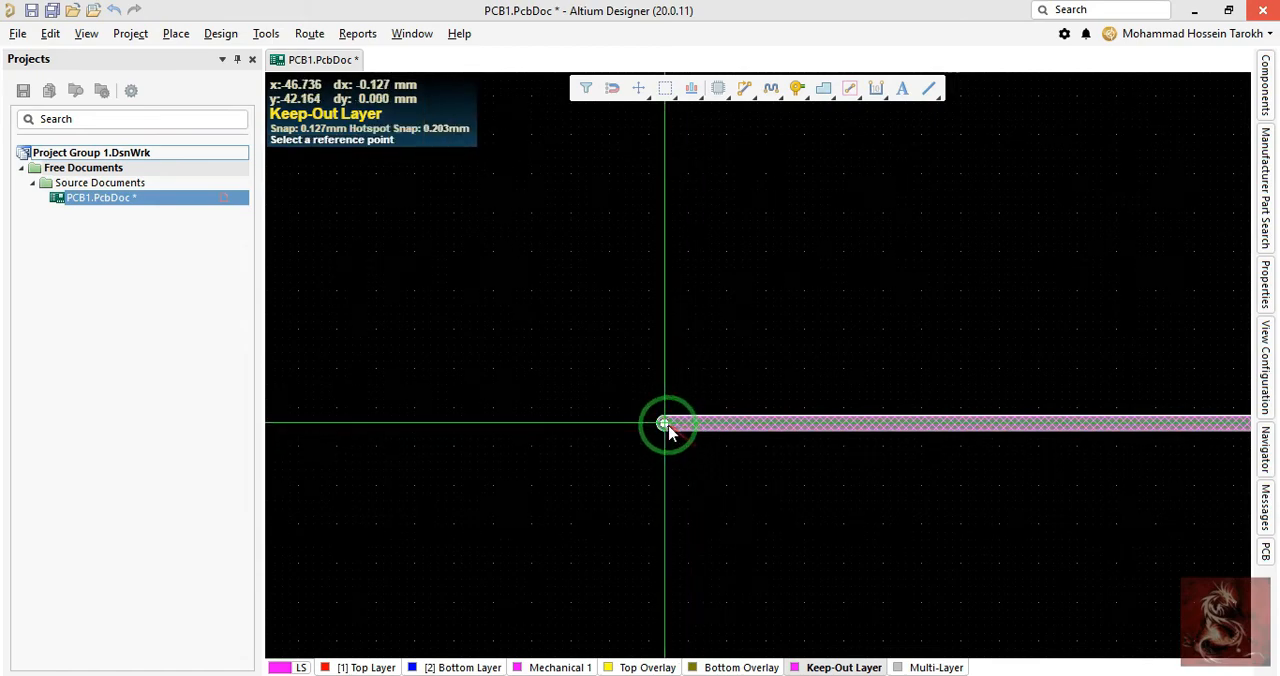
left_click(665, 423)
left_click(673, 461)
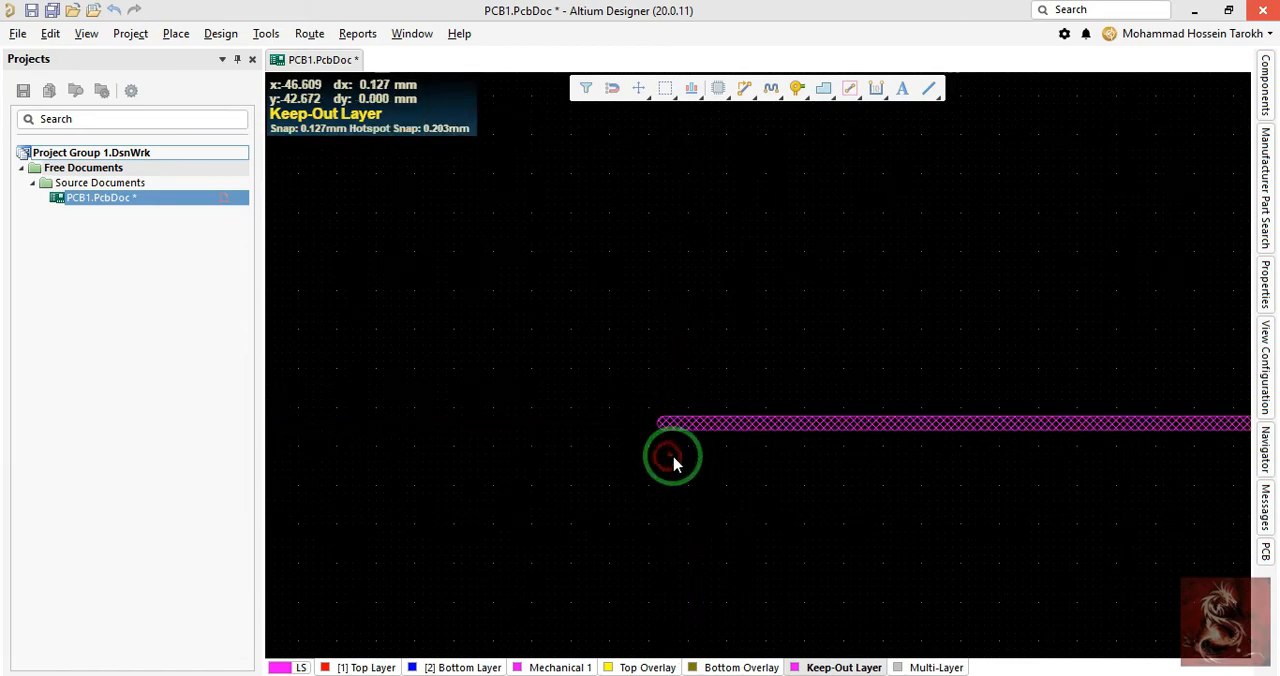
key("ctrl+v")
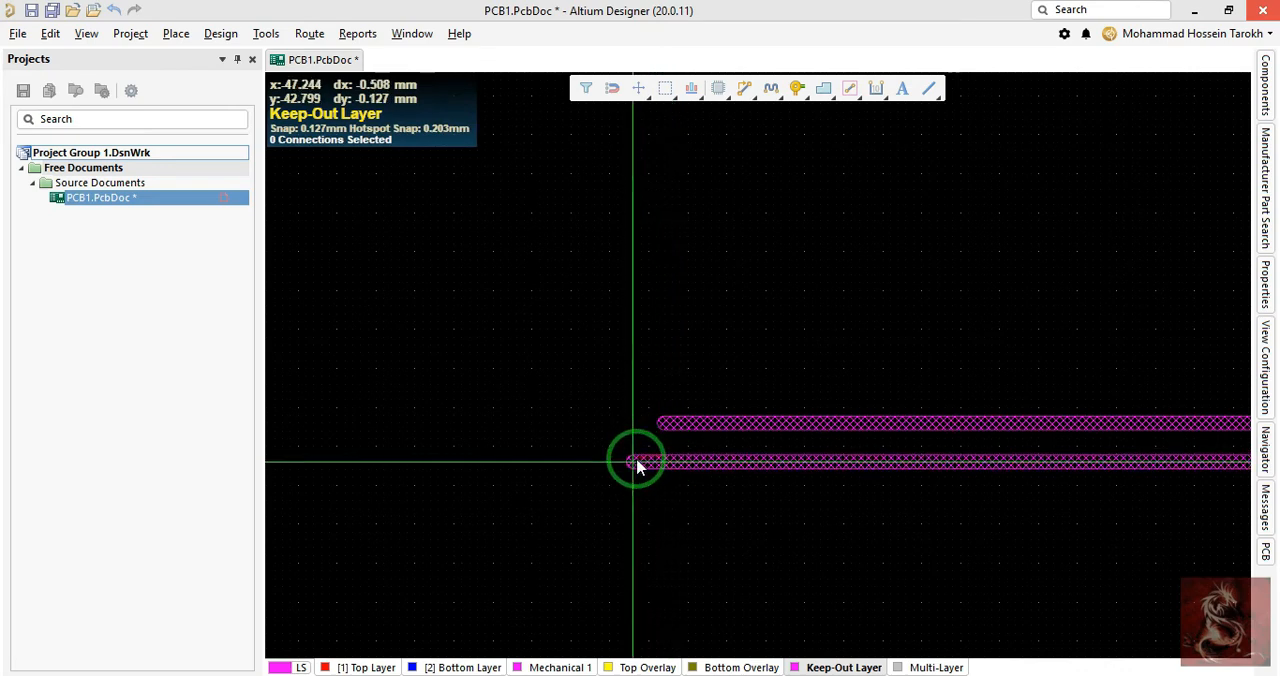
key("space")
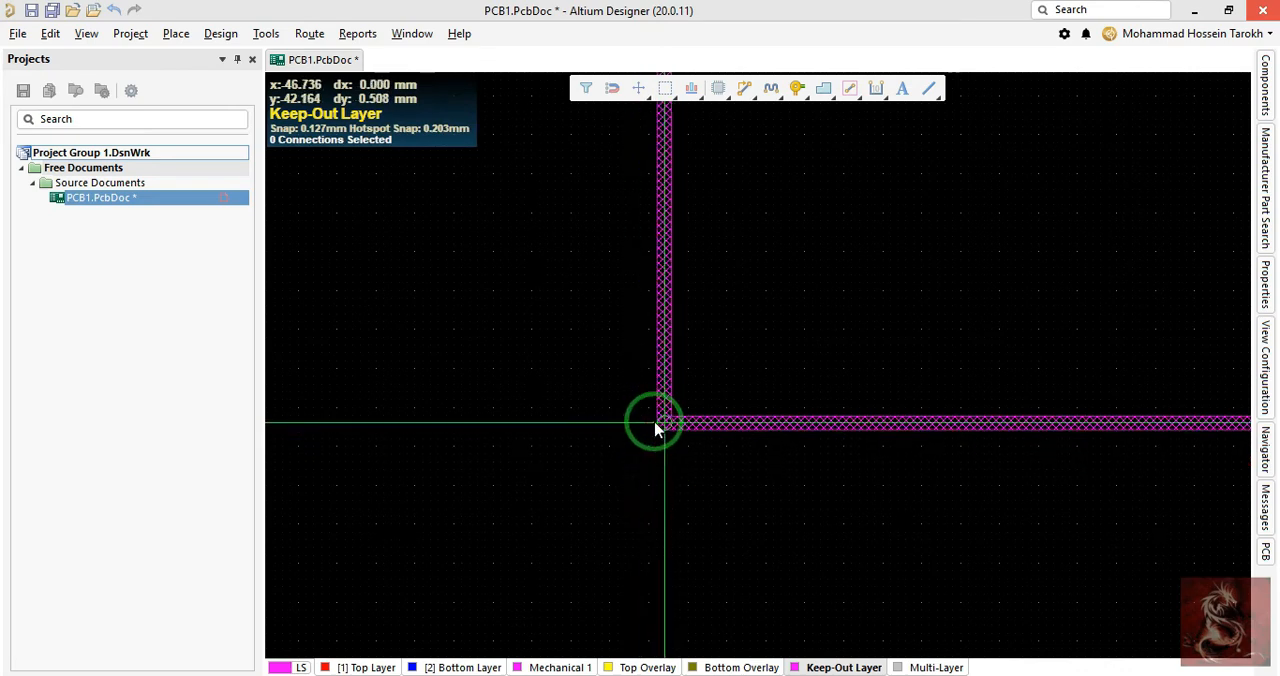
left_click(655, 423)
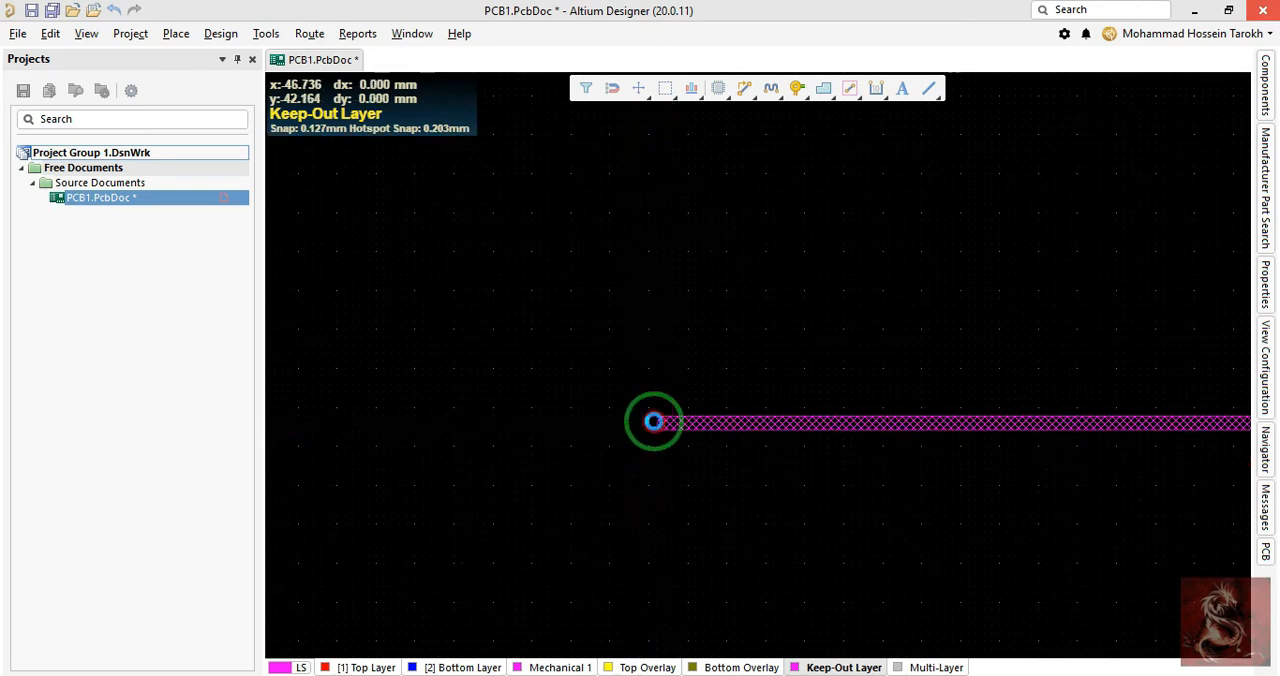
- Select both keepout tracks and copy them, using the horizontal track's right end as the reference point
right_click_drag(680, 472, 711, 661)
scroll(731, 437, "down", 1, "ctrl")
scroll(746, 357, "down", 4, "ctrl")
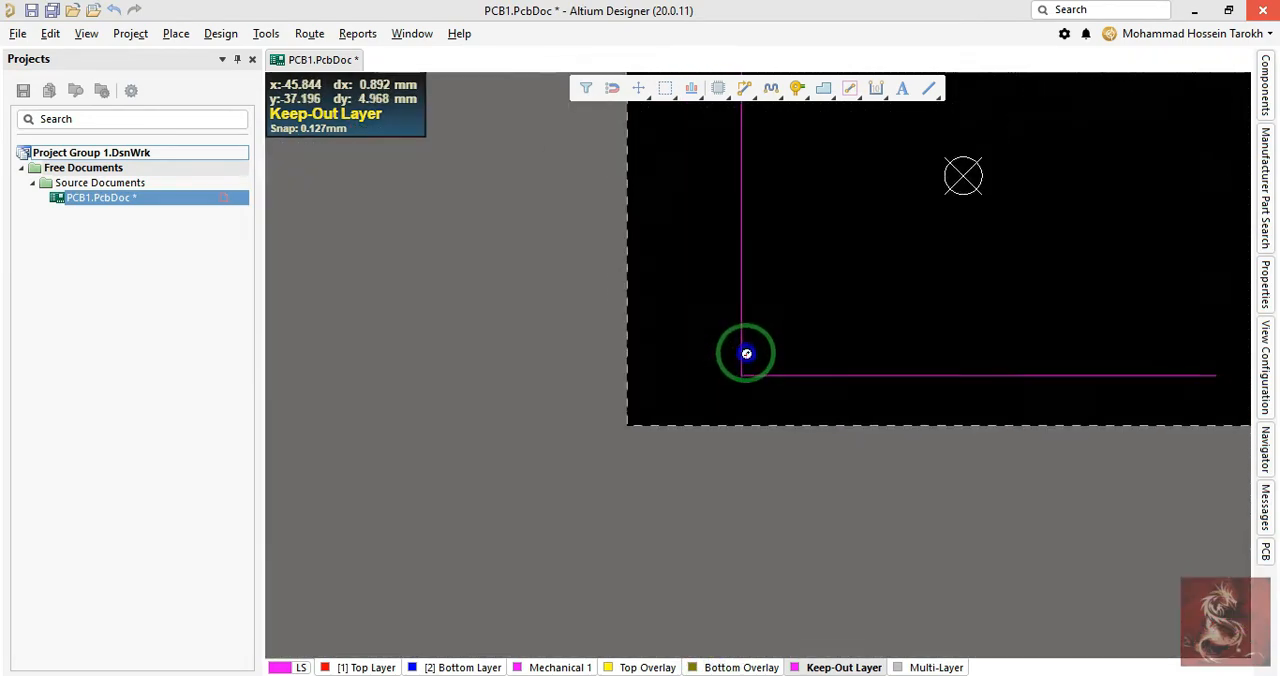
scroll(746, 357, "up", 2, "ctrl")
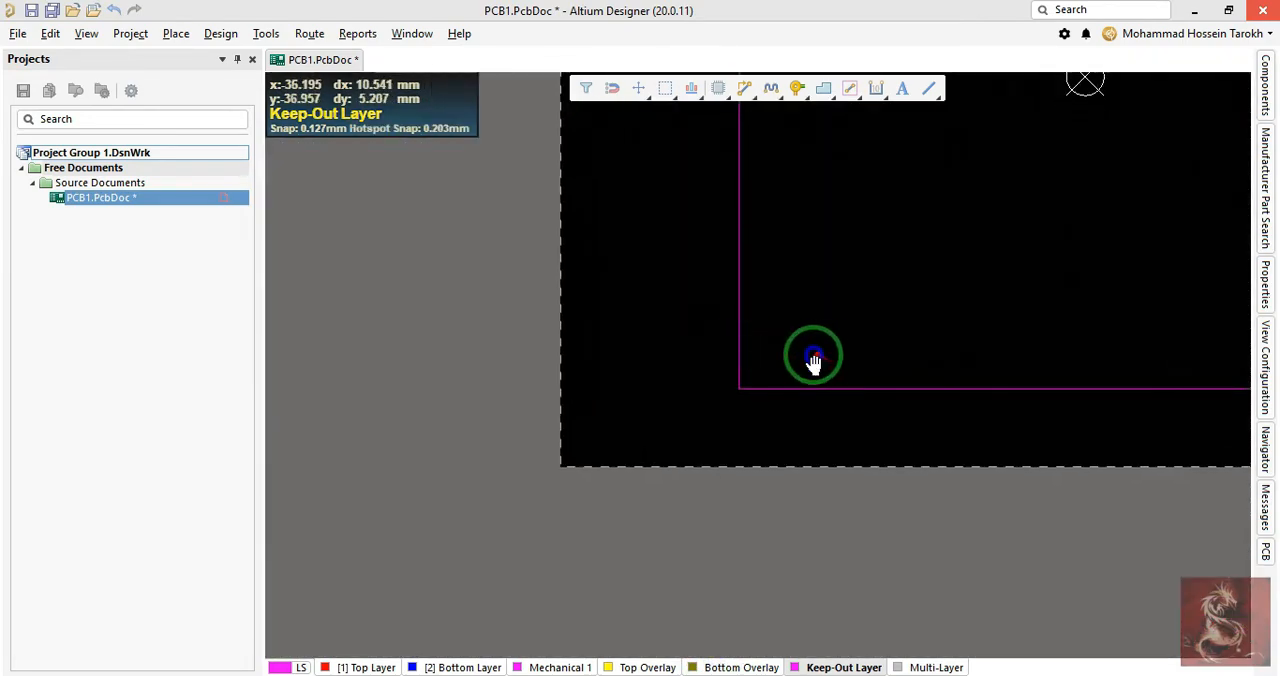
right_click_drag(814, 357, 805, 392)
scroll(740, 394, "up", 3, "ctrl")
left_click_drag(787, 398, 640, 512)
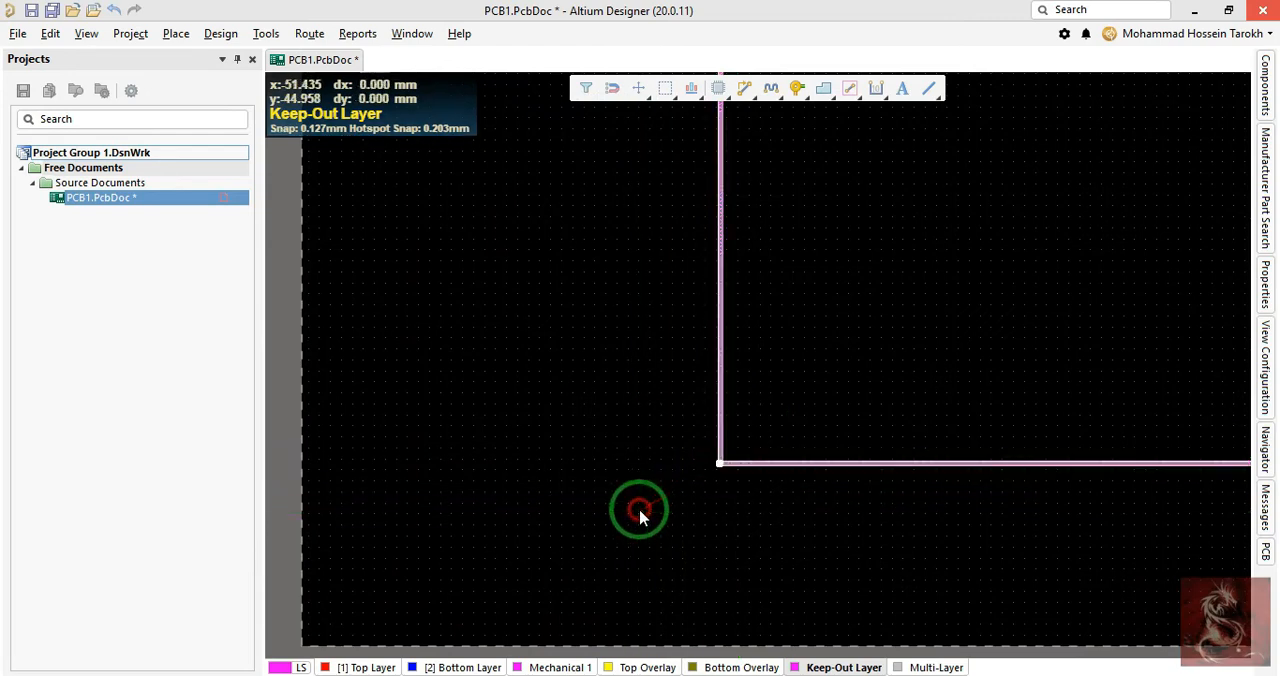
right_click_drag(1097, 493, 28, 460)
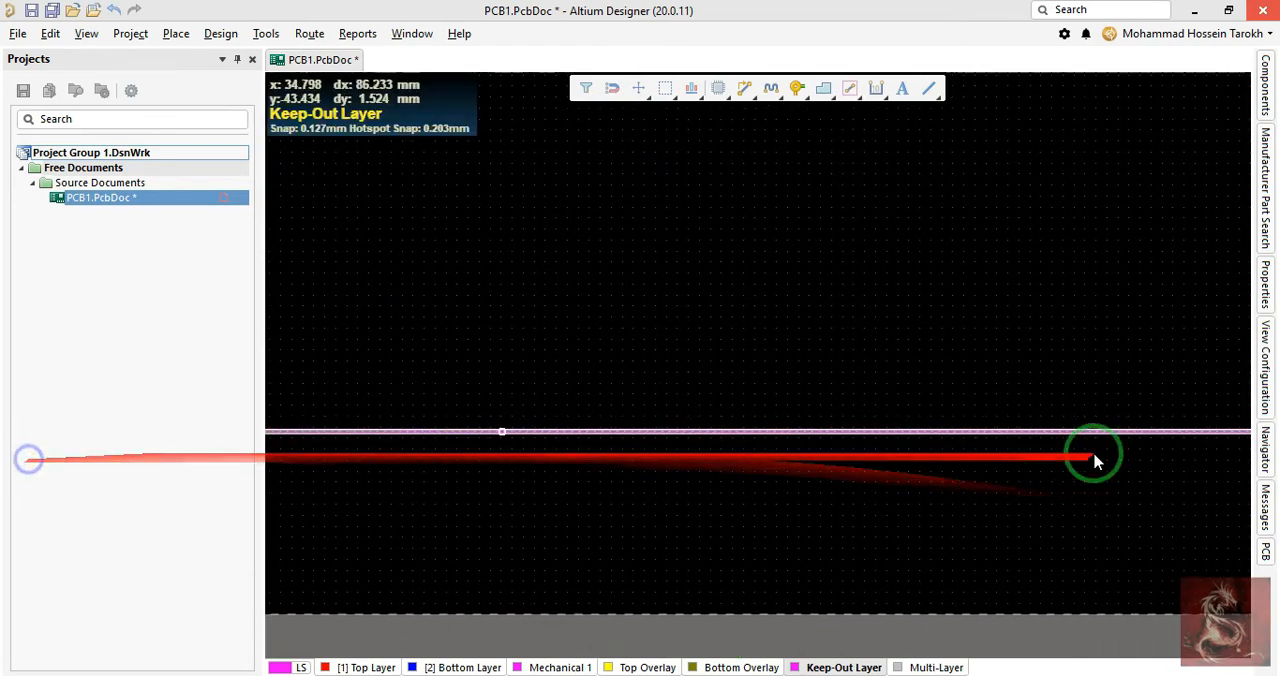
right_click_drag(1090, 458, 304, 459)
scroll(664, 462, "up", 2, "ctrl")
key("ctrl+c")
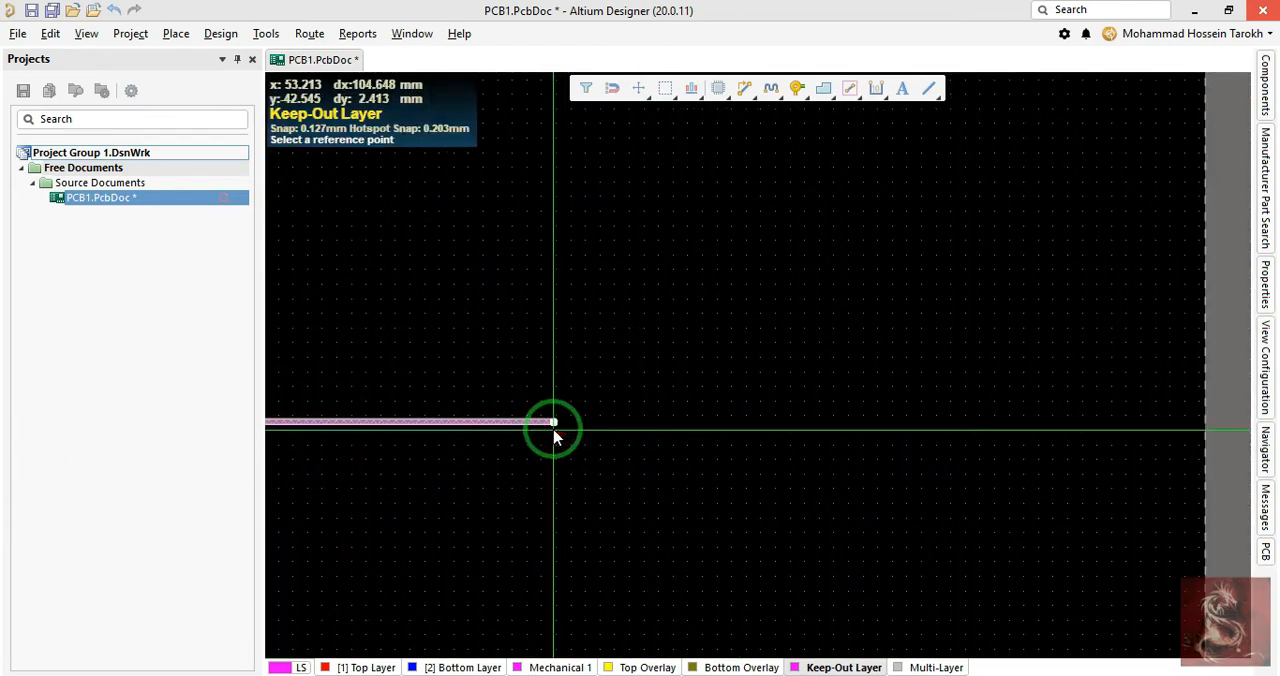
left_click(553, 422)
- Paste the copied pair of tracks rotated 180° with its reference point on the vertical track's upper end, closing the square outline
scroll(552, 422, "down", 3, "ctrl")
left_click(488, 330)
right_click_drag(488, 328, 757, 368)
scroll(757, 372, "down", 1, "ctrl")
key("ctrl+v")
scroll(722, 238, "down", 2, "ctrl")
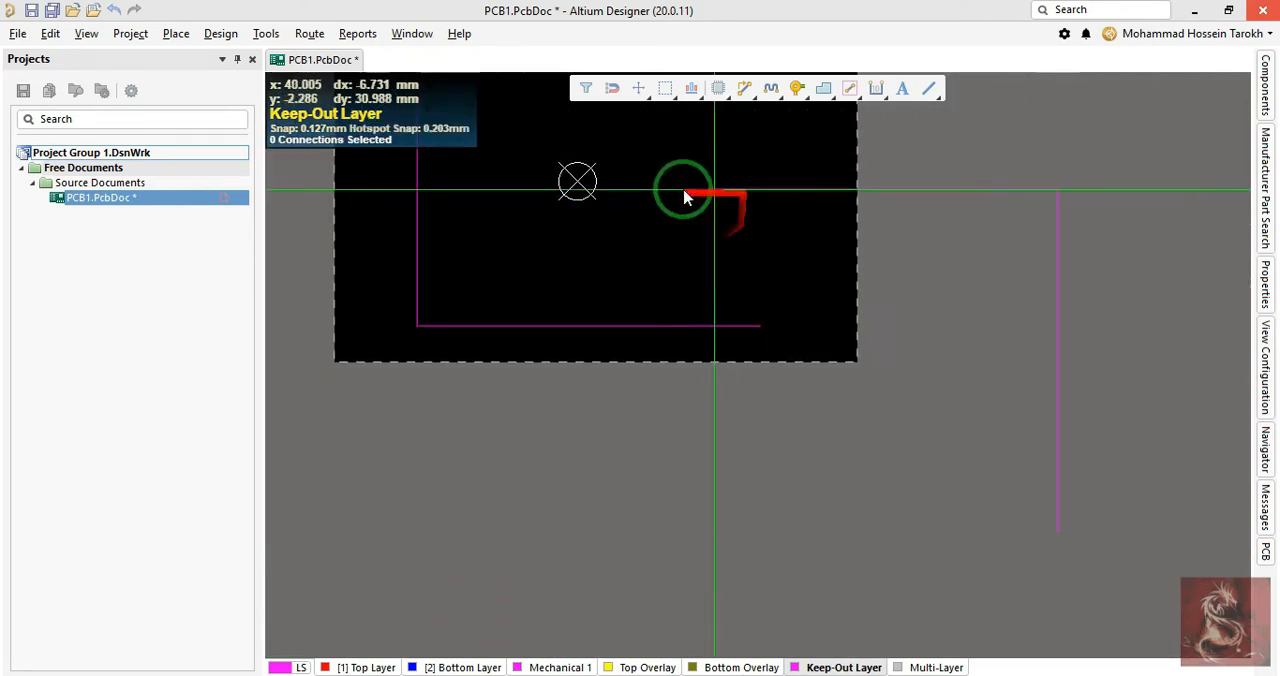
scroll(684, 190, "down", 1)
scroll(630, 196, "up", 4)
scroll(346, 178, "up", 2, "ctrl")
scroll(468, 282, "up", 2, "ctrl")
scroll(468, 222, "up", 4, "ctrl")
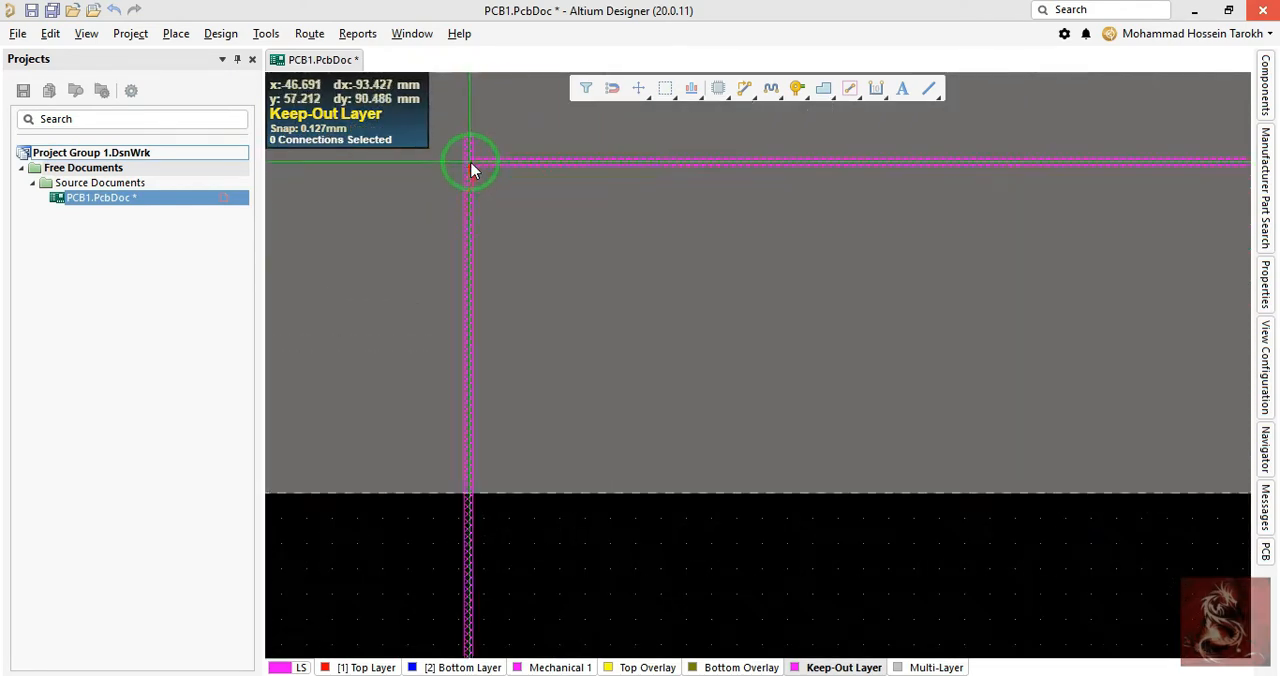
left_click(466, 125)
middle_click_drag(711, 215, 711, 219)
scroll(710, 218, "down", 3, "ctrl")
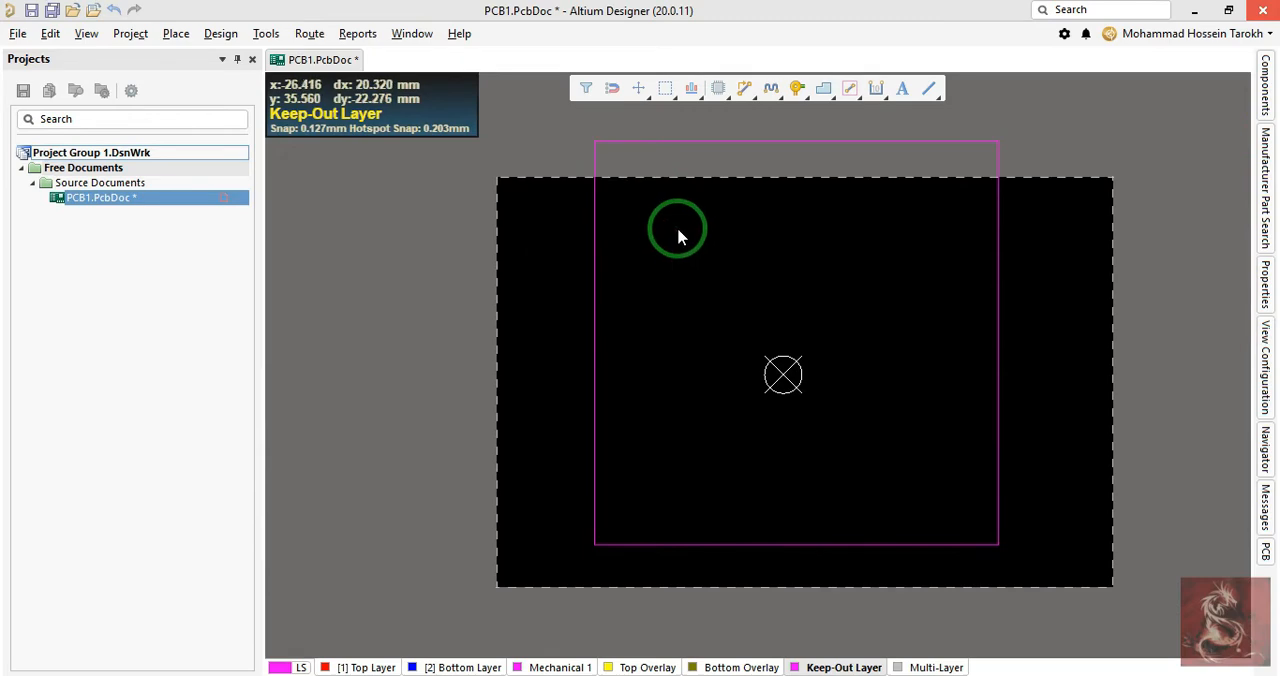
- Inspect the board's shape in the 3D view, then return to the 2D layout
key("3")
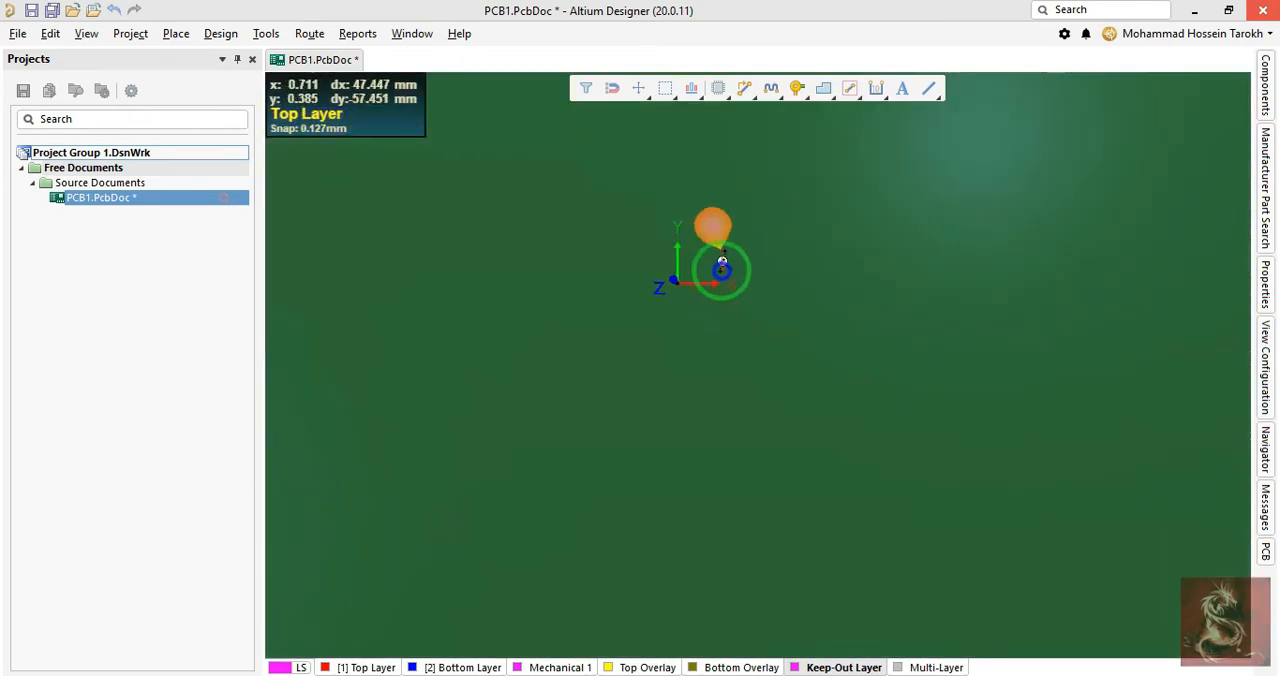
scroll(721, 268, "down", 5, "ctrl")
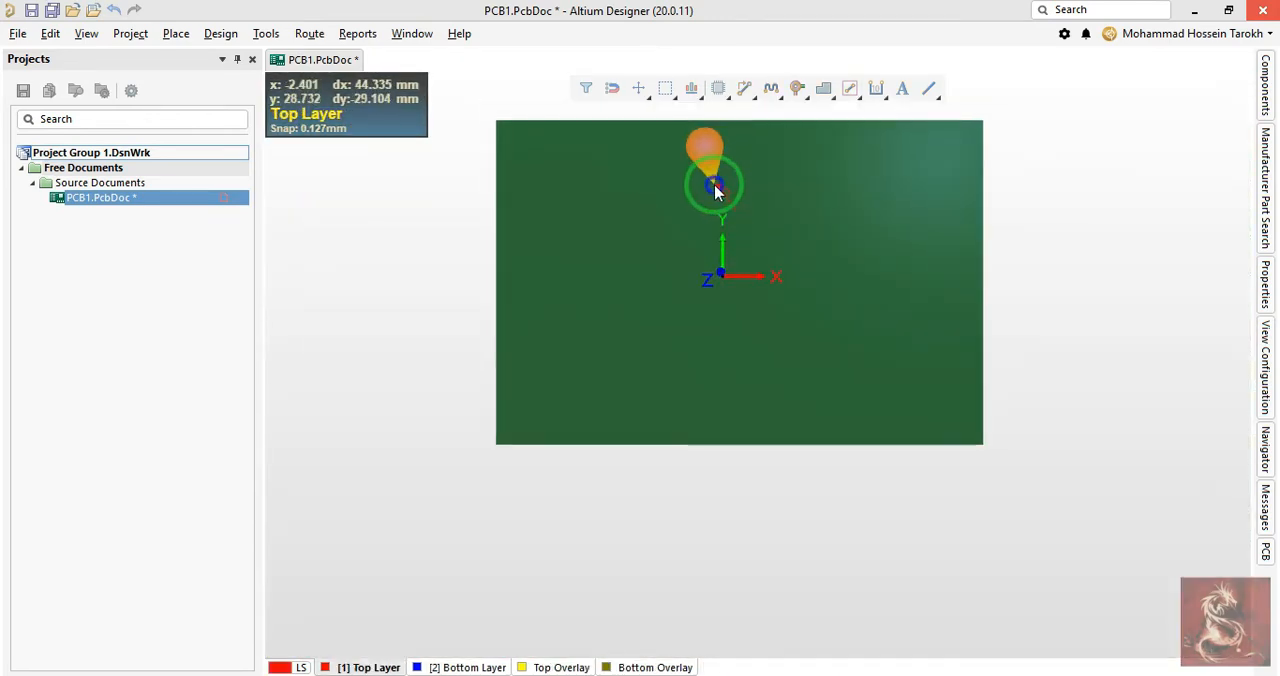
scroll(715, 187, "up", 2, "ctrl")
right_click_drag(716, 189, 737, 238)
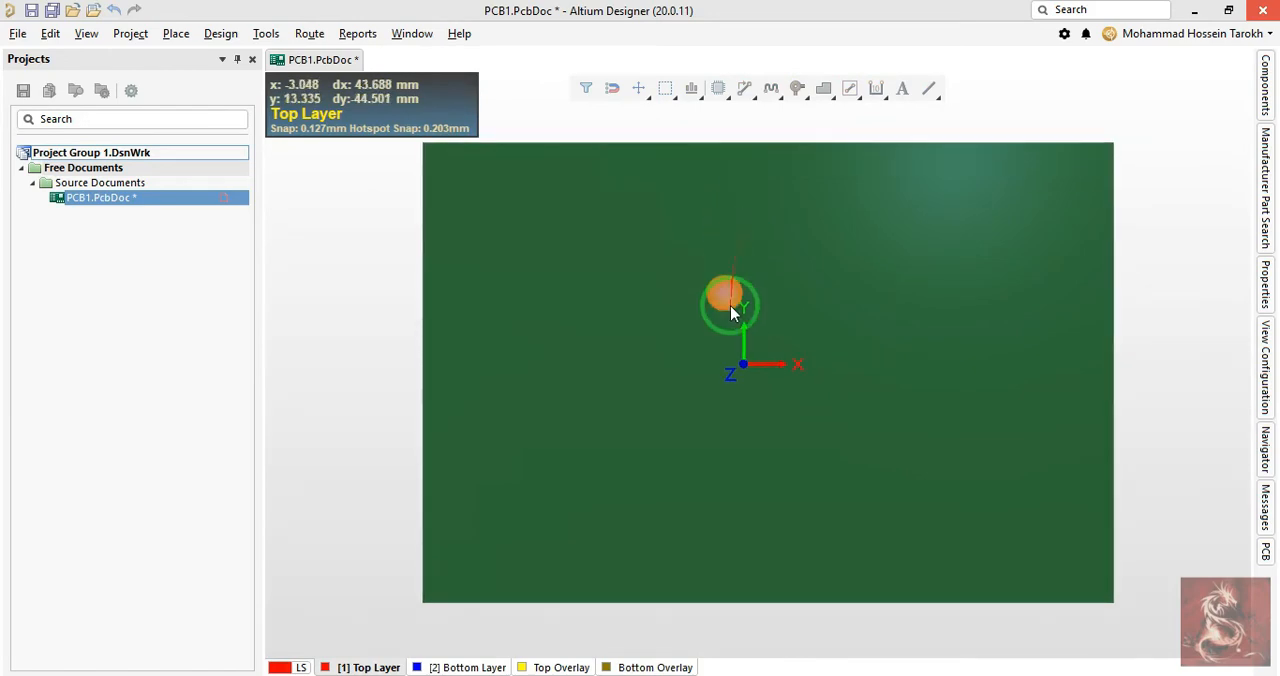
key("2")
scroll(731, 304, "down", 1, "ctrl")
right_click_drag(697, 281, 738, 302)
scroll(738, 302, "down", 1, "ctrl")
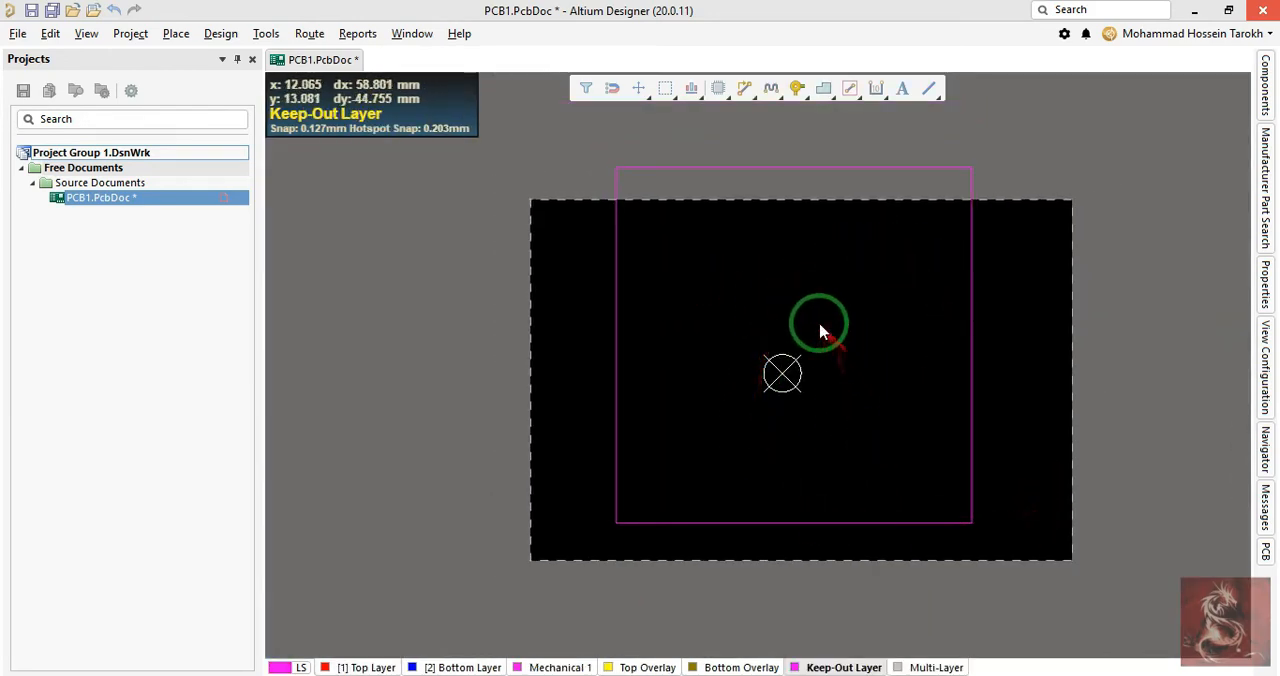
- Select all four tracks of the keepout square and define the board shape from the selected objects
left_click_drag(588, 147, 1019, 551)
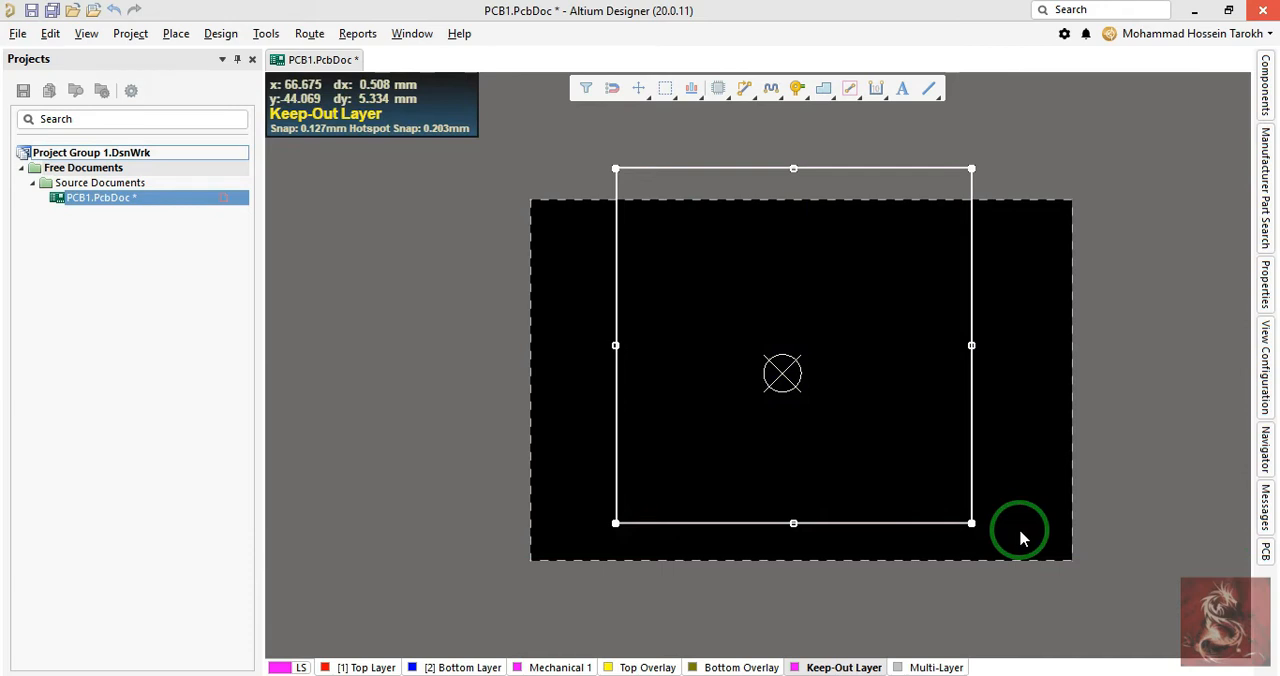
left_click(987, 509)
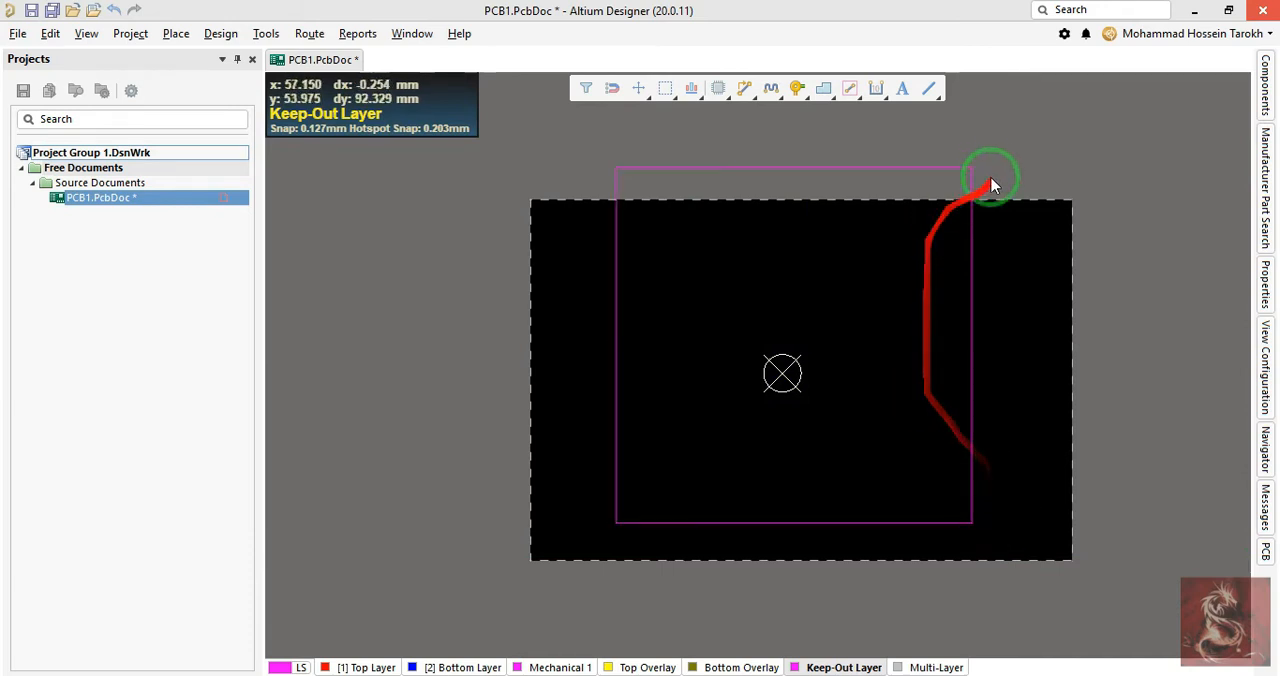
left_click_drag(984, 164, 958, 193)
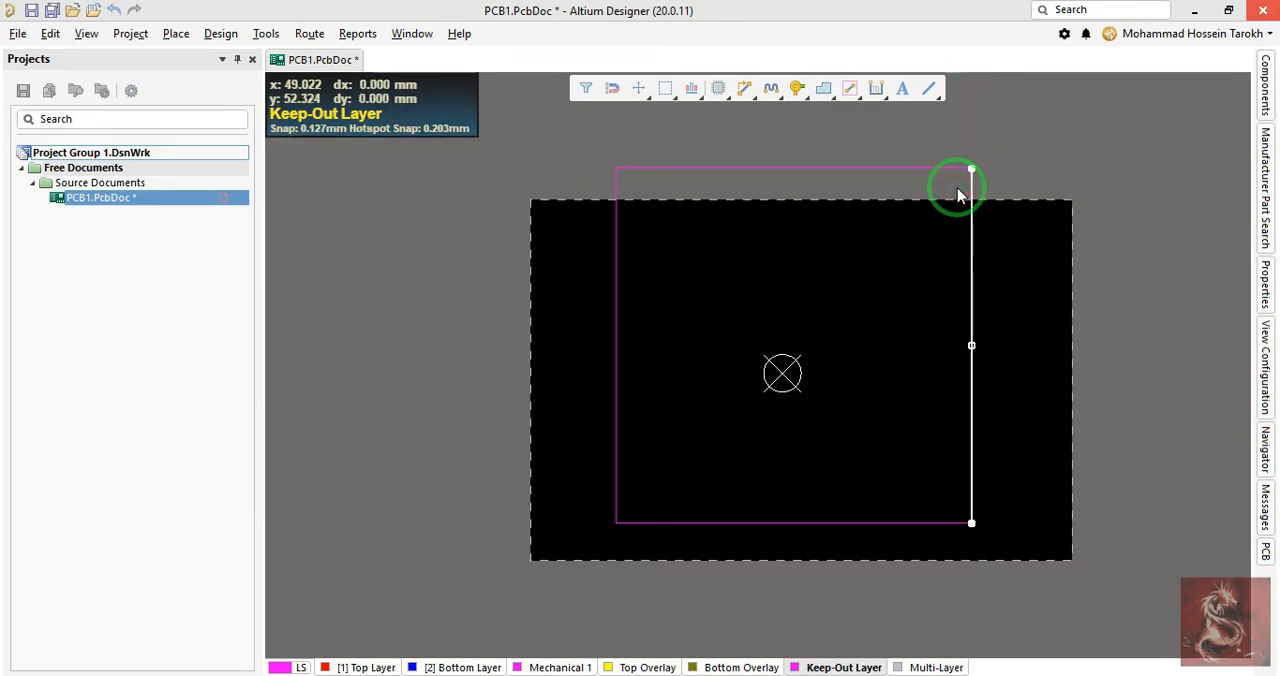
left_click_drag(995, 157, 922, 228)
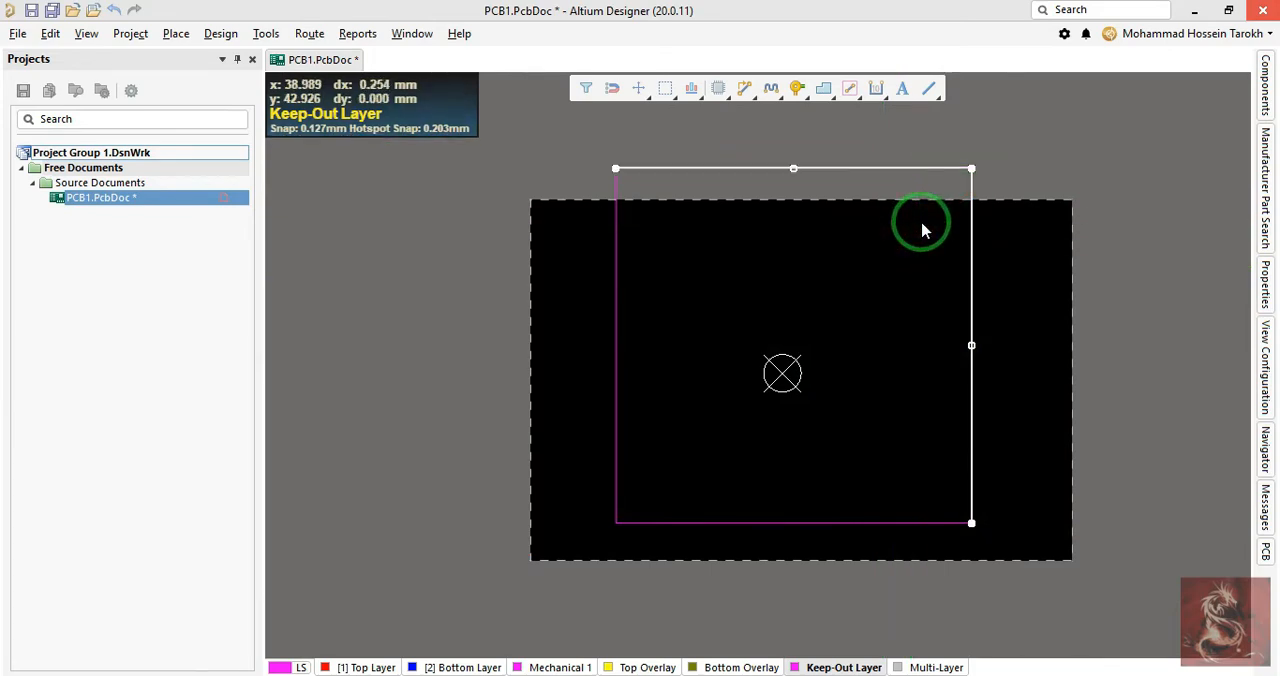
key("Tab")
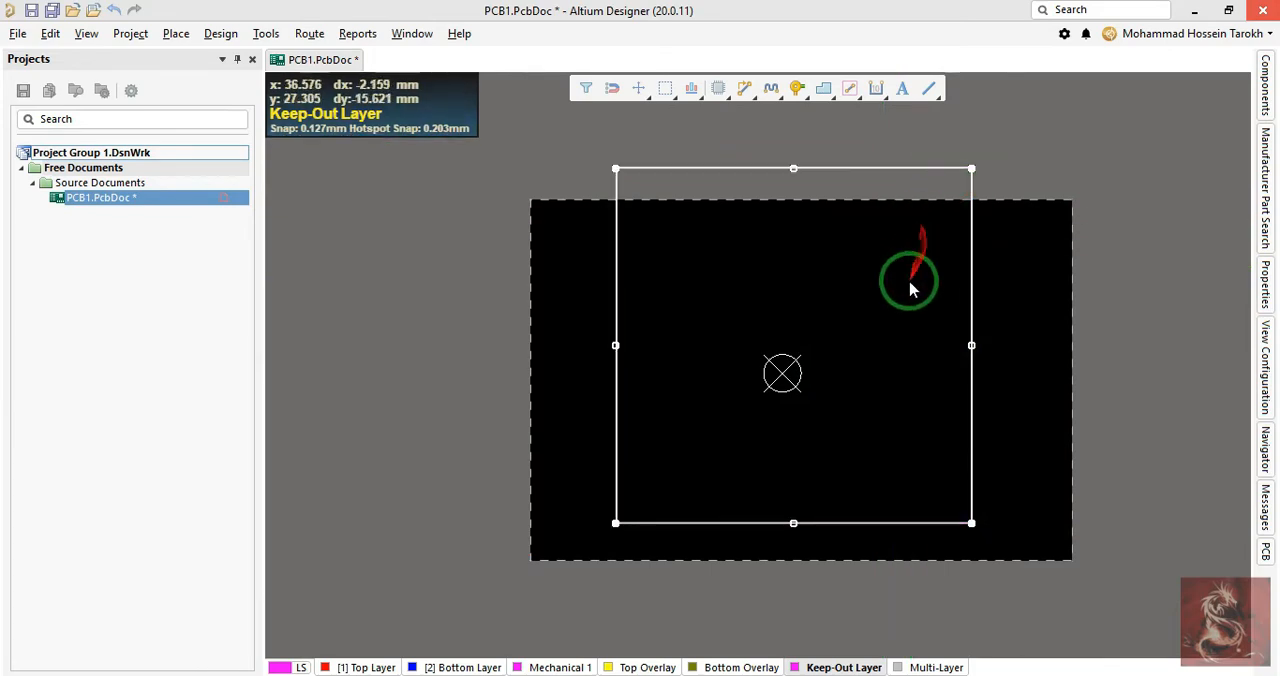
right_click(930, 351)
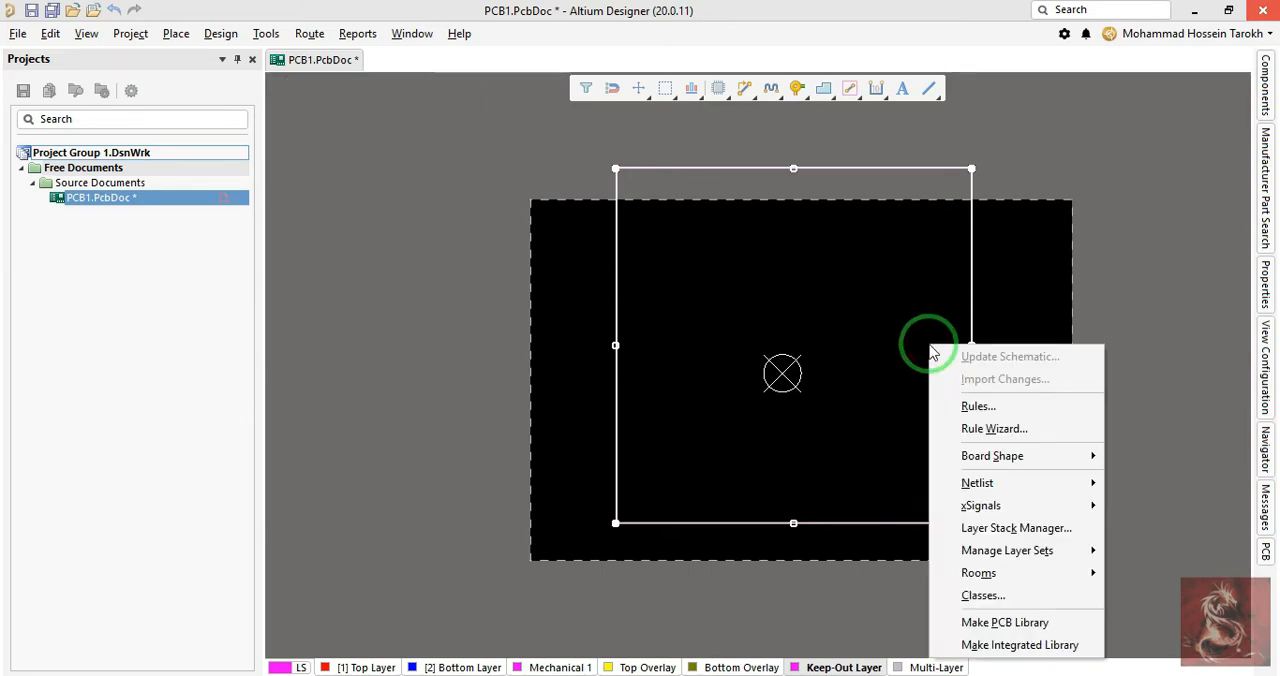
key("s")
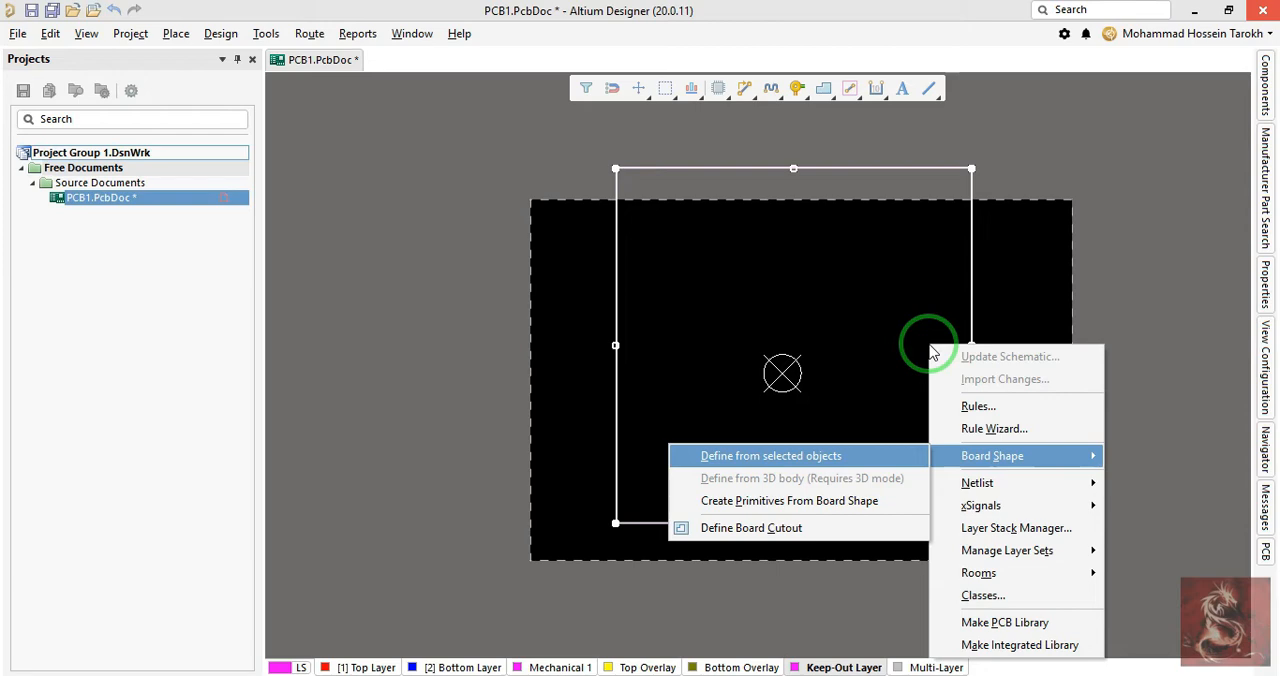
key("d")
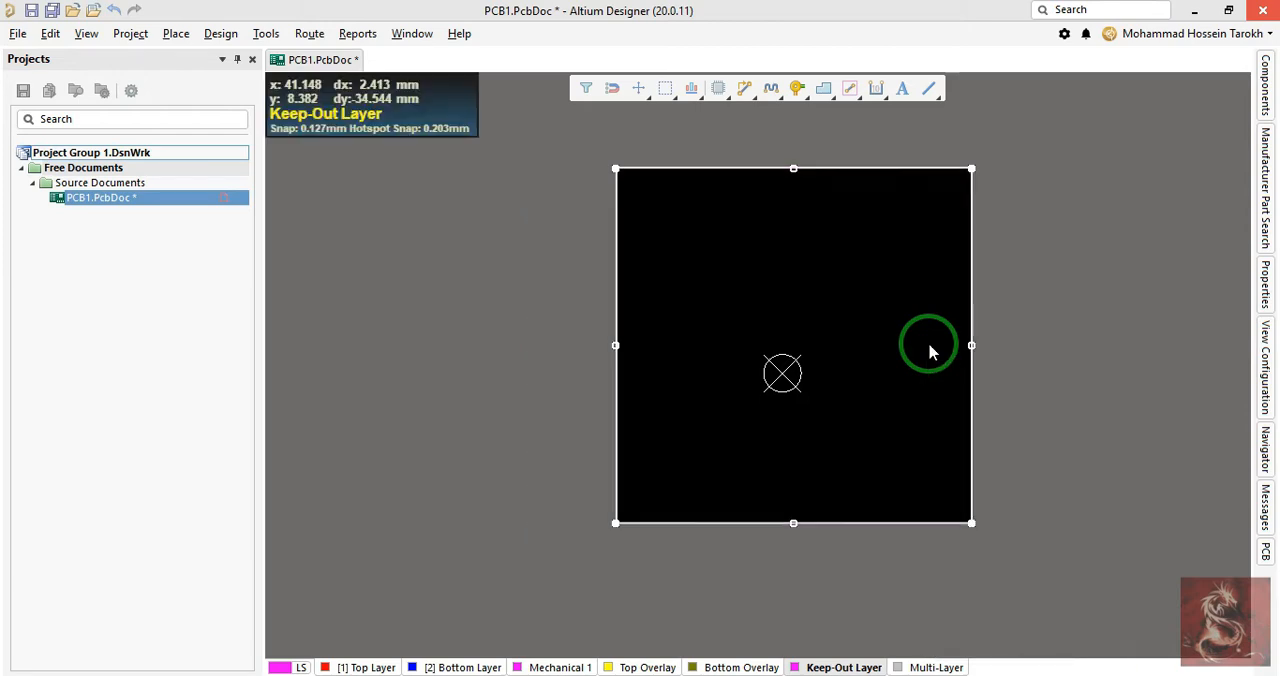
- Check the redefined square board in the 3D view and go back to 2D
key("3")
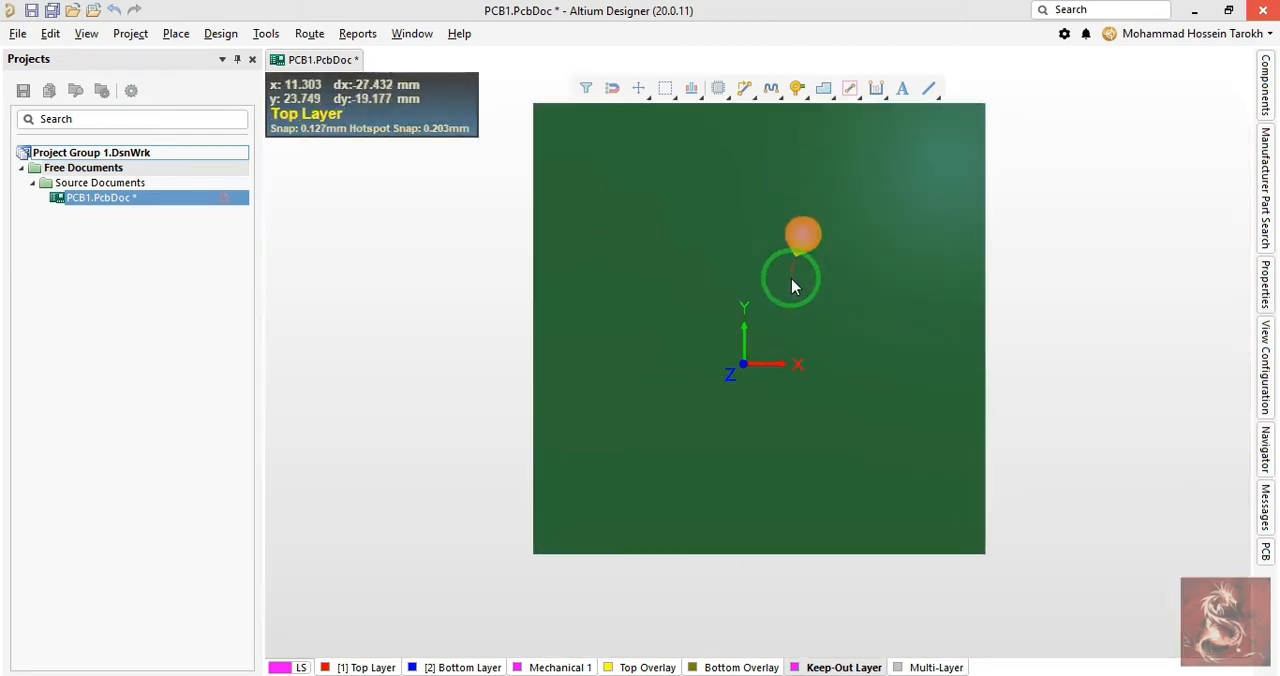
key("2")
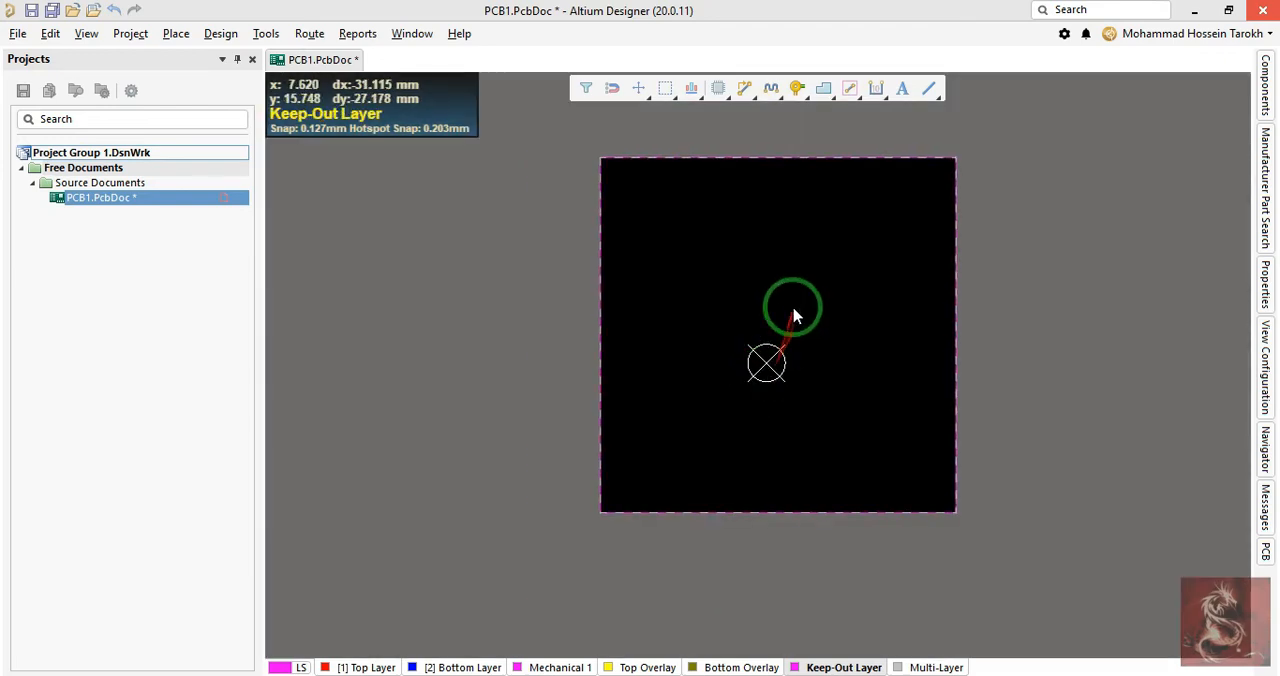
mouse_move(792, 309)
right_mouse_down()
mouse_move(801, 335)
mouse_move(816, 268)
right_mouse_up()
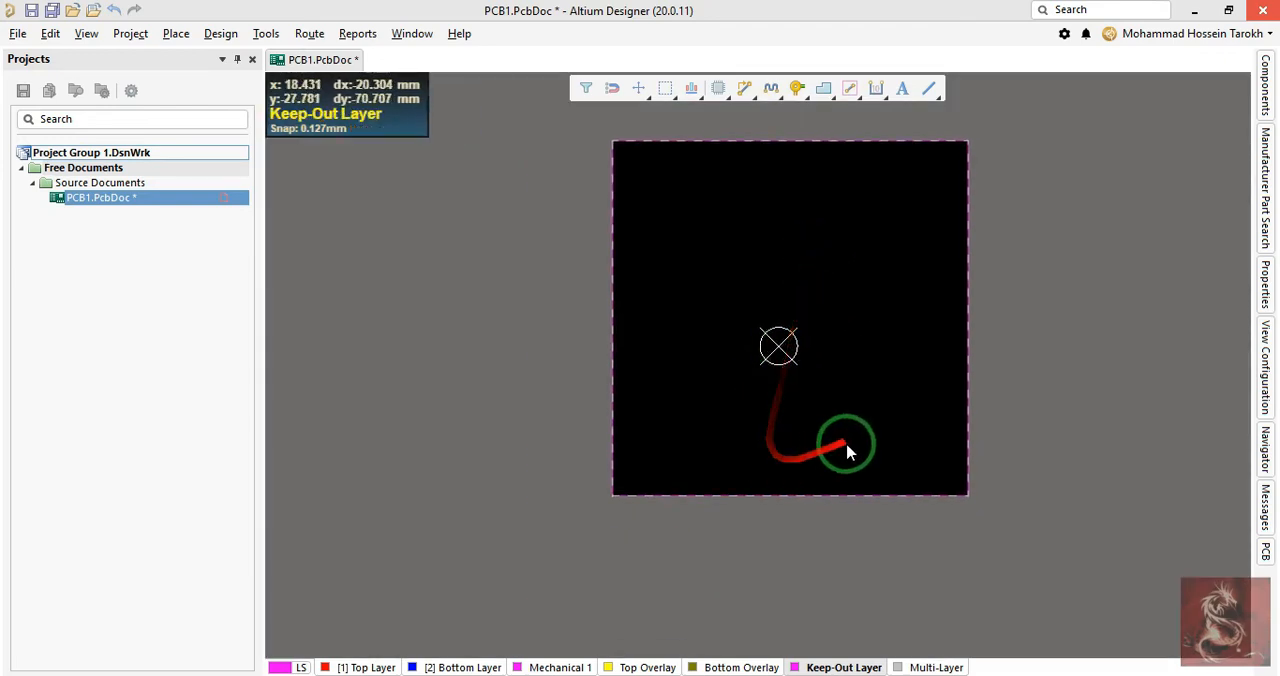
- Delete the upper and right keepout tracks and set the origin at the lower-left corner of the board outline
left_click_drag(1013, 108, 943, 169)
key("Delete")
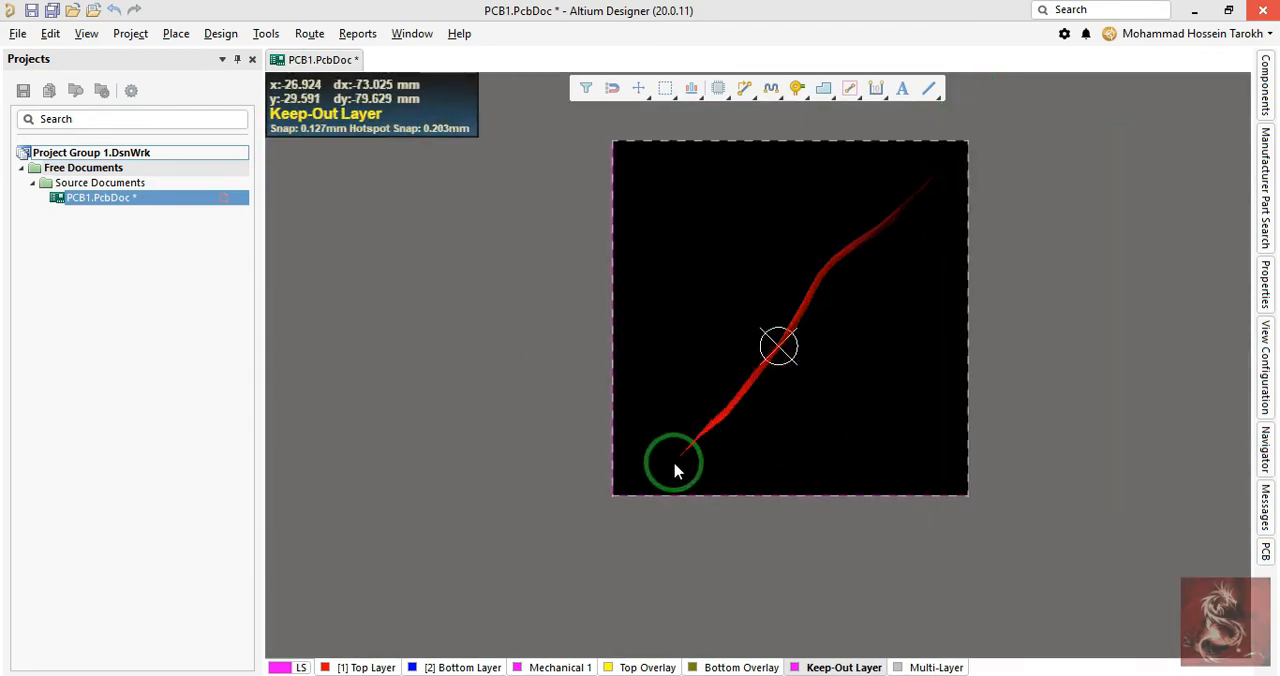
scroll(706, 451, "up", 4, "ctrl")
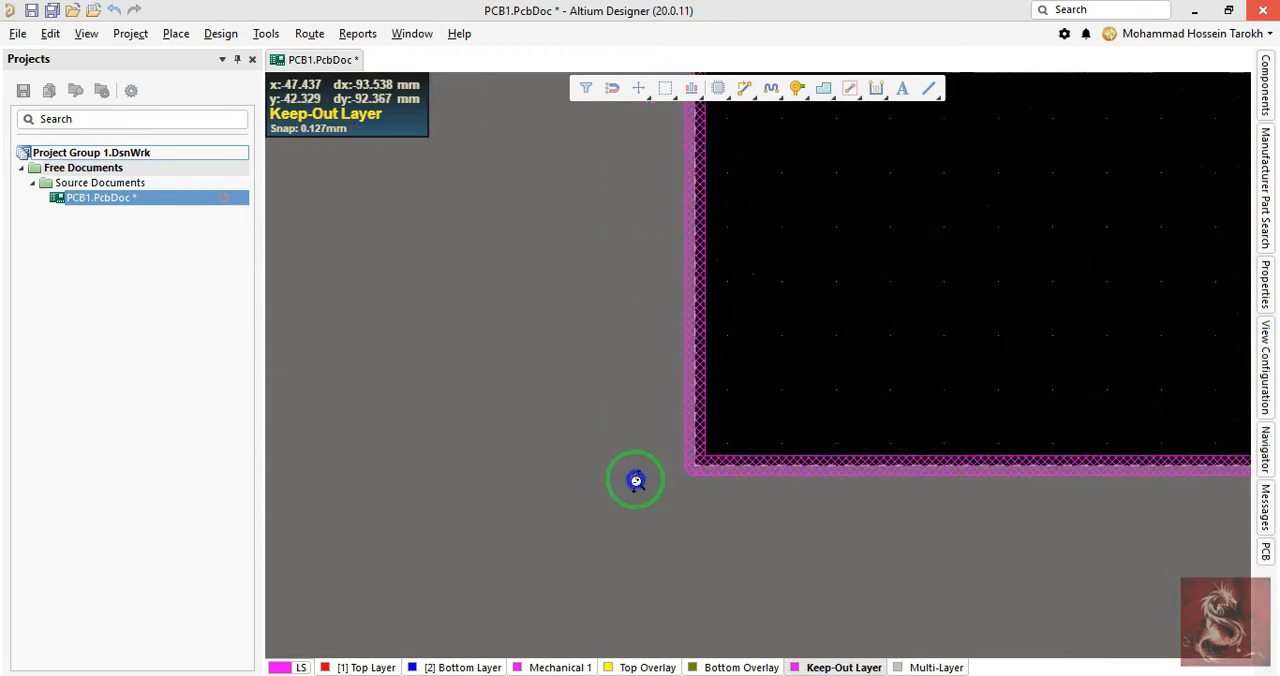
right_click(639, 479)
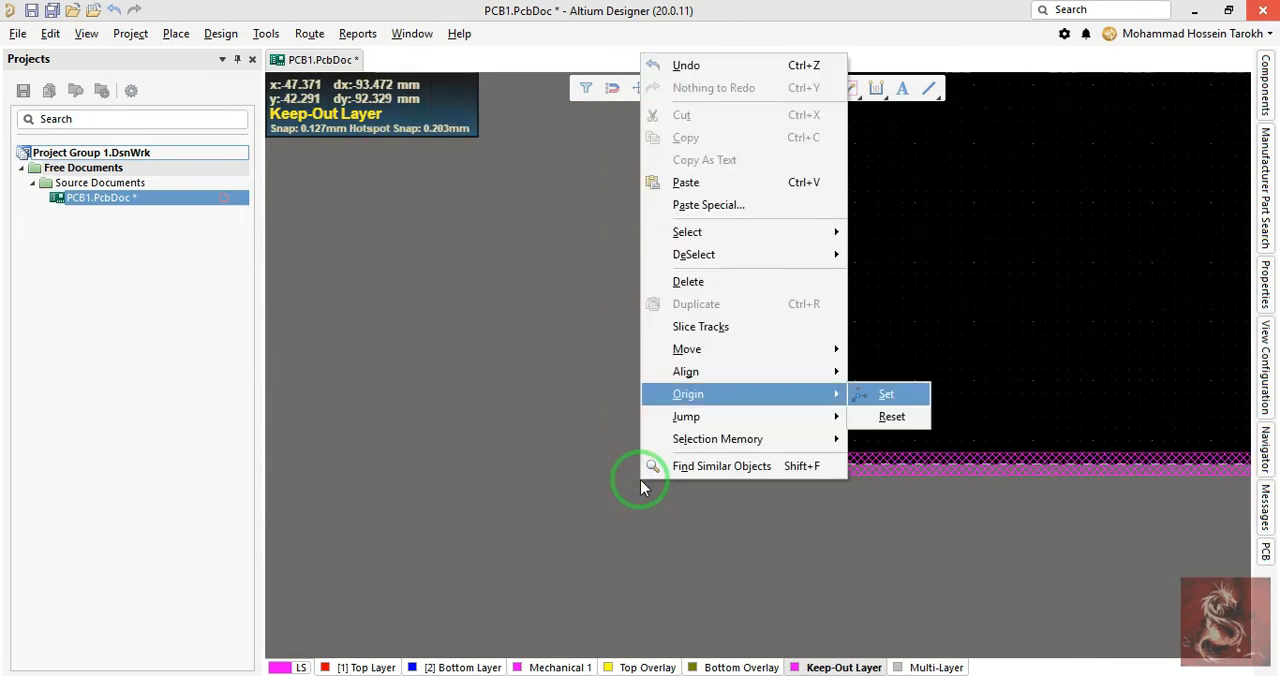
key("Return")
left_click(700, 463)
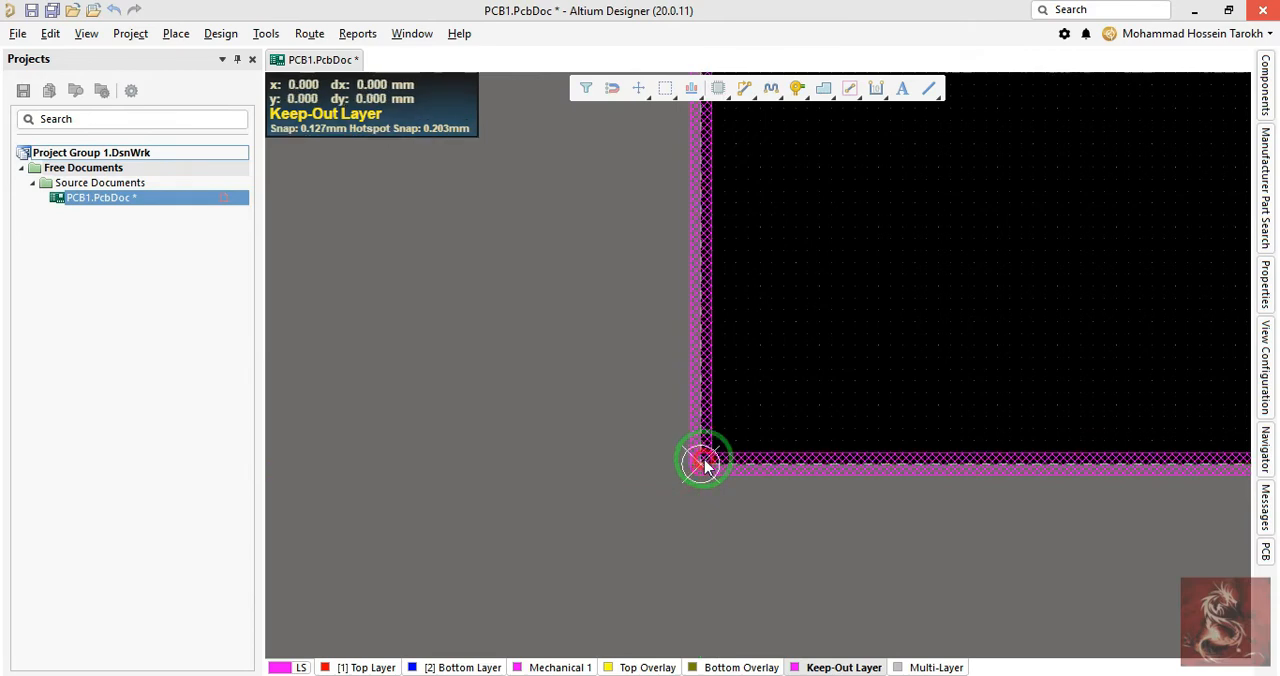
- Lengthen the left vertical keepout track to about one and a half times the board's height
double_click(776, 464)
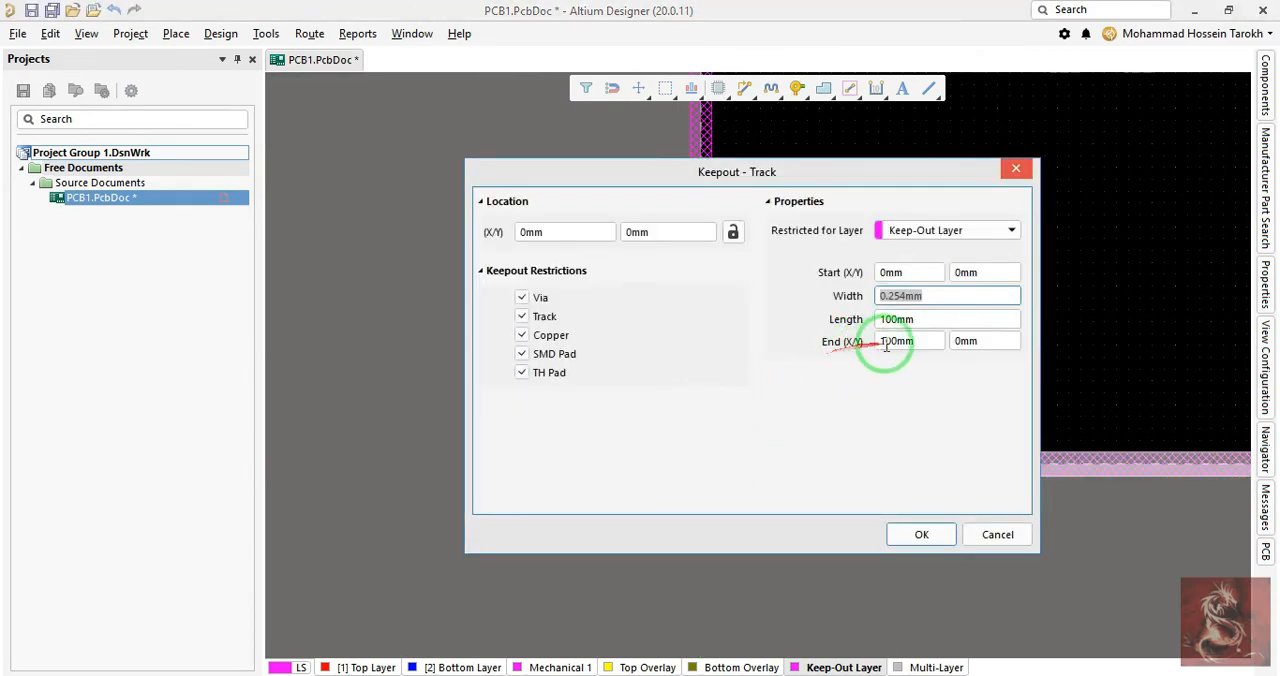
key("Escape")
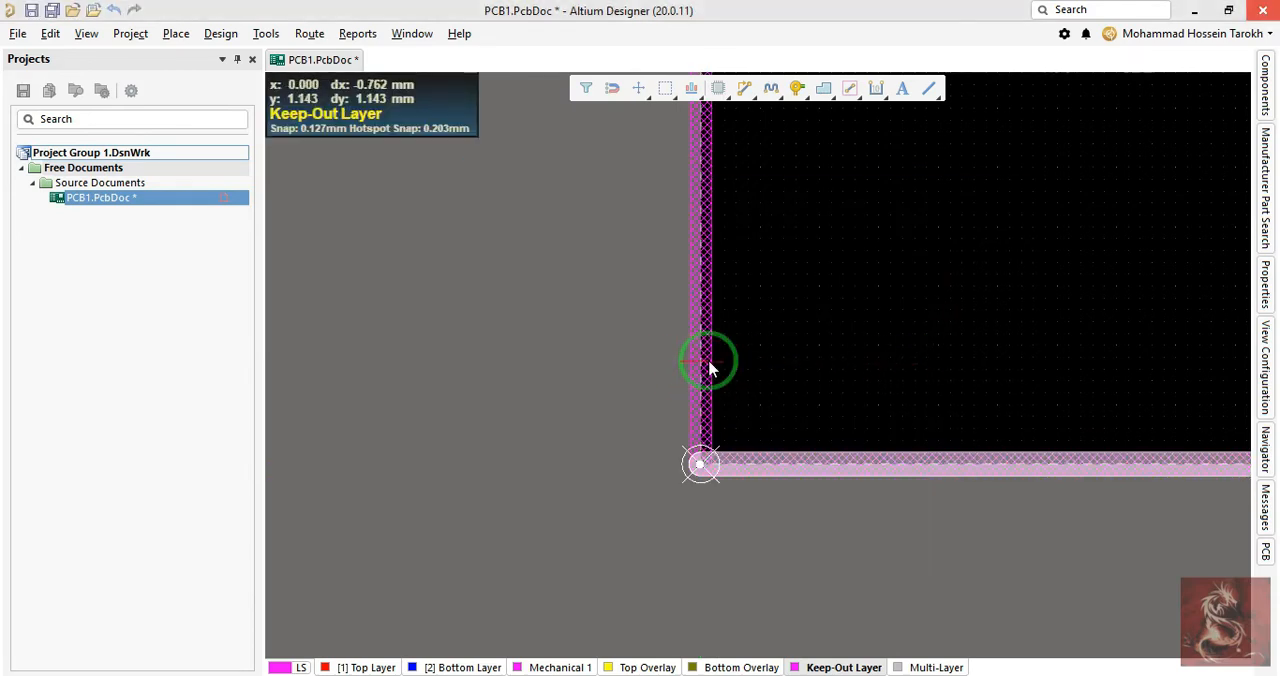
double_click(703, 377)
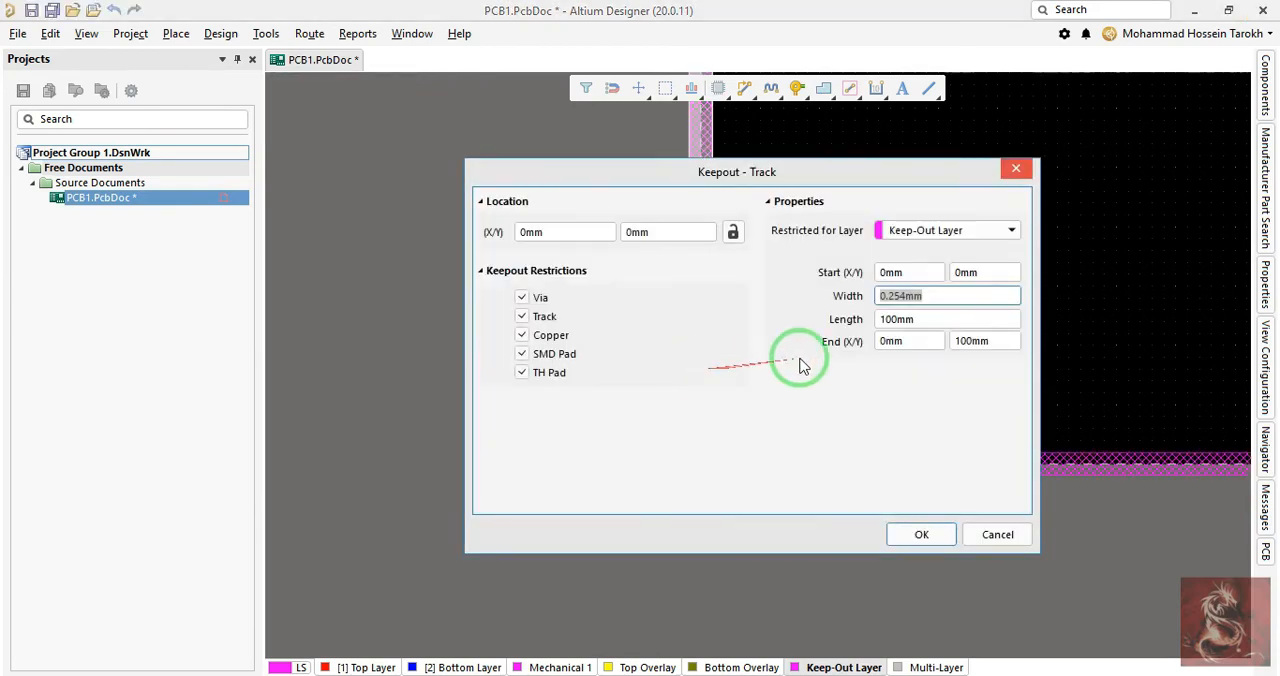
left_click(927, 318)
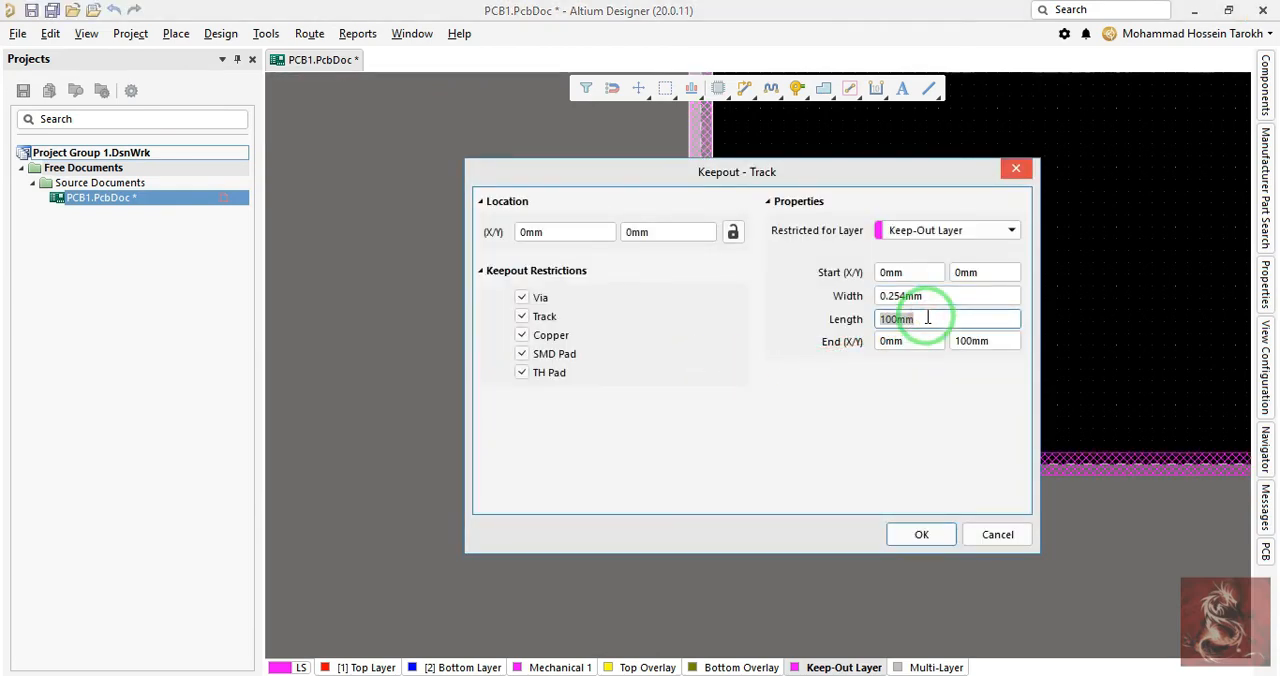
key("Return")
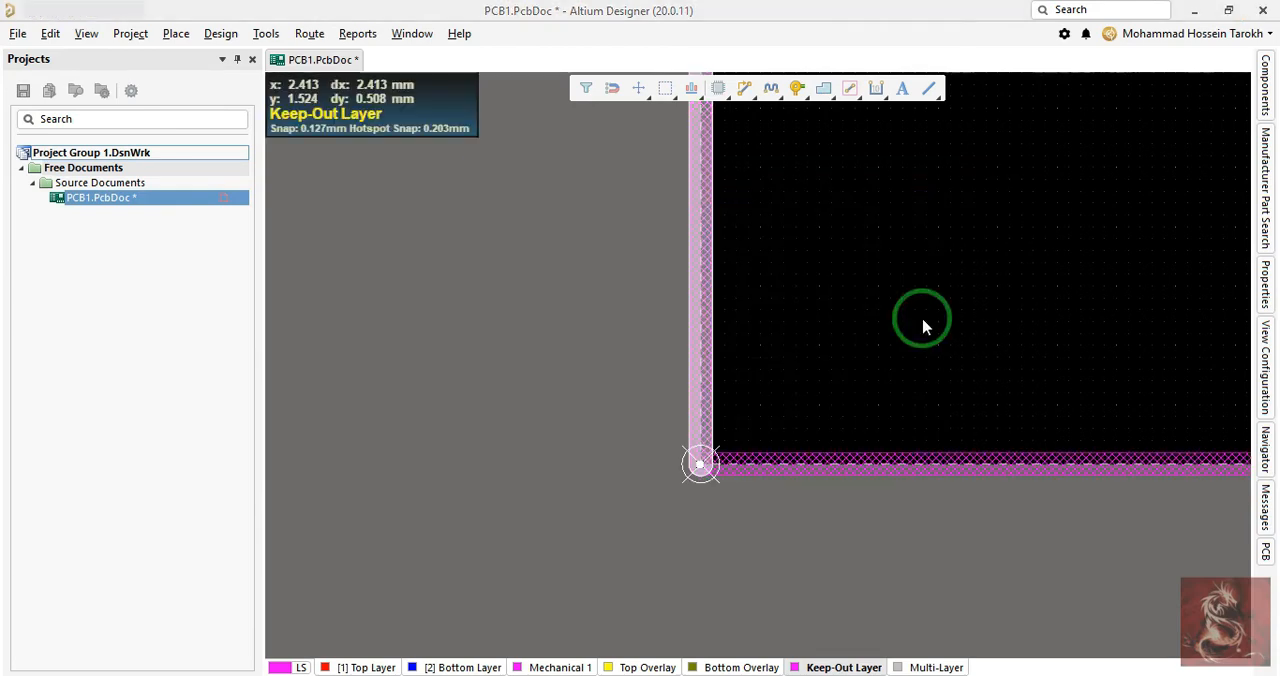
- Copy the left and bottom keepout tracks, using the outer end of the bottom track as the reference point
scroll(823, 309, "down", 4, "ctrl")
scroll(825, 309, "up", 6, "ctrl")
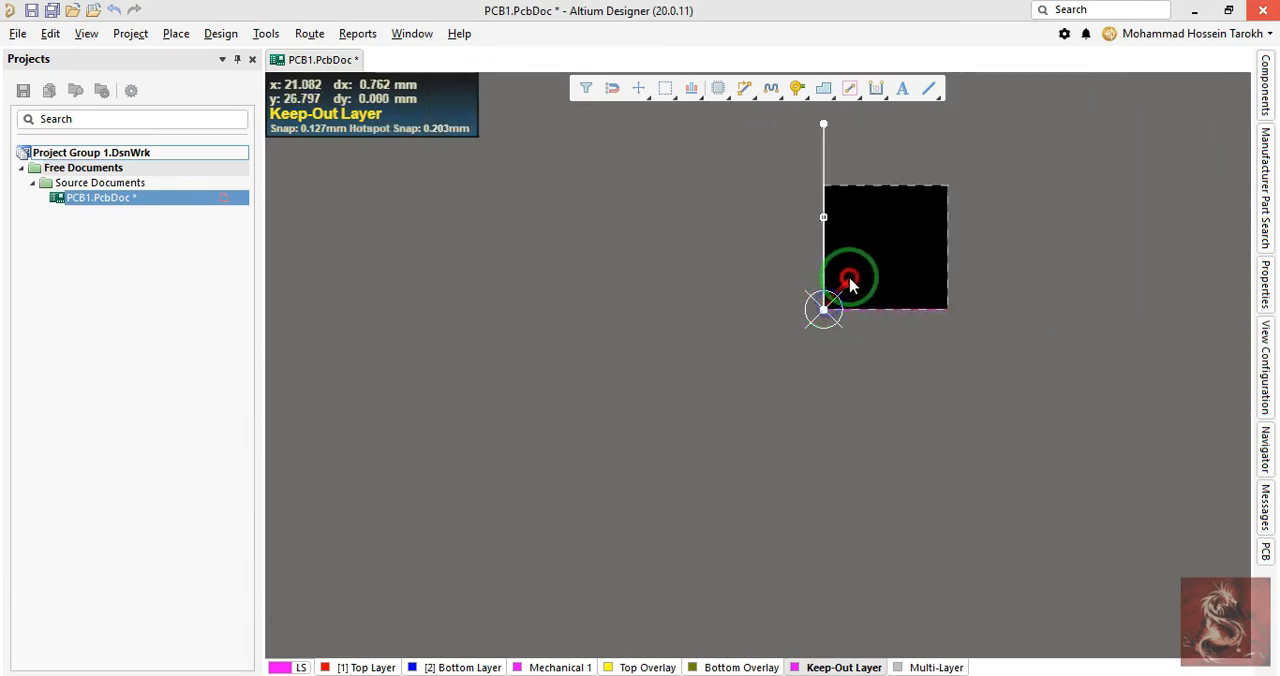
scroll(978, 284, "up", 1)
scroll(978, 284, "up", 2, "ctrl")
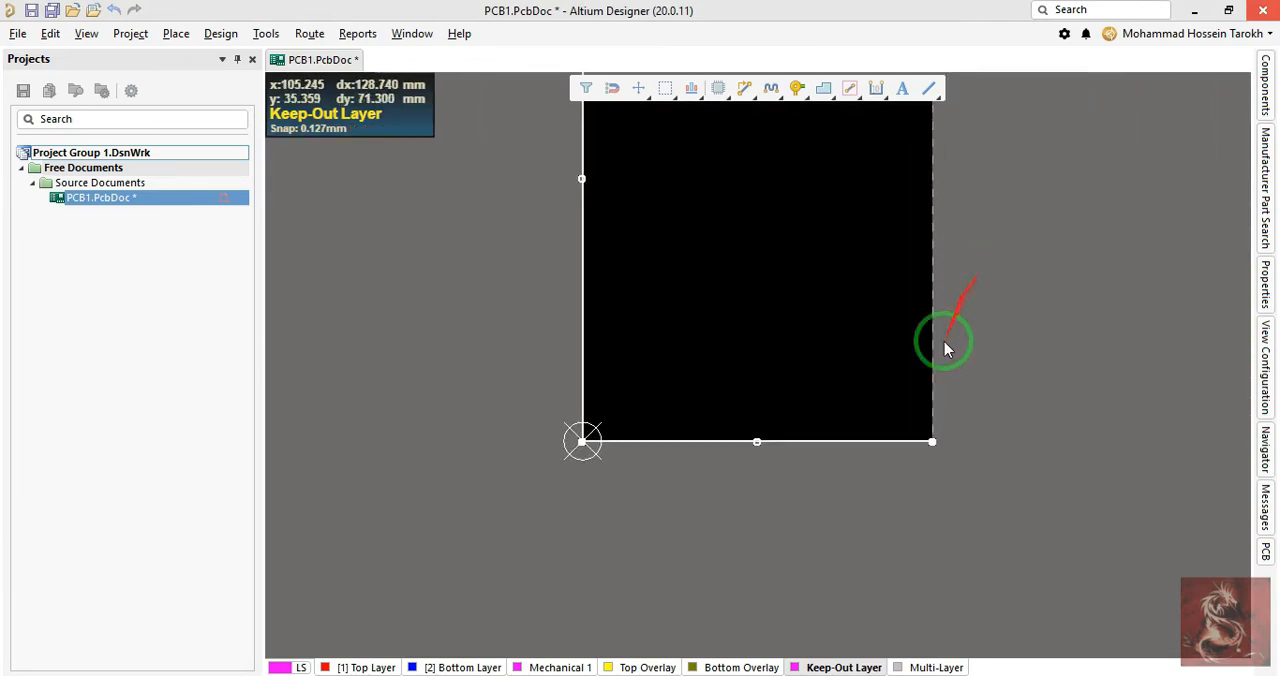
scroll(950, 539, "up", 4, "ctrl")
key("ctrl+c")
scroll(918, 323, "up", 6, "ctrl")
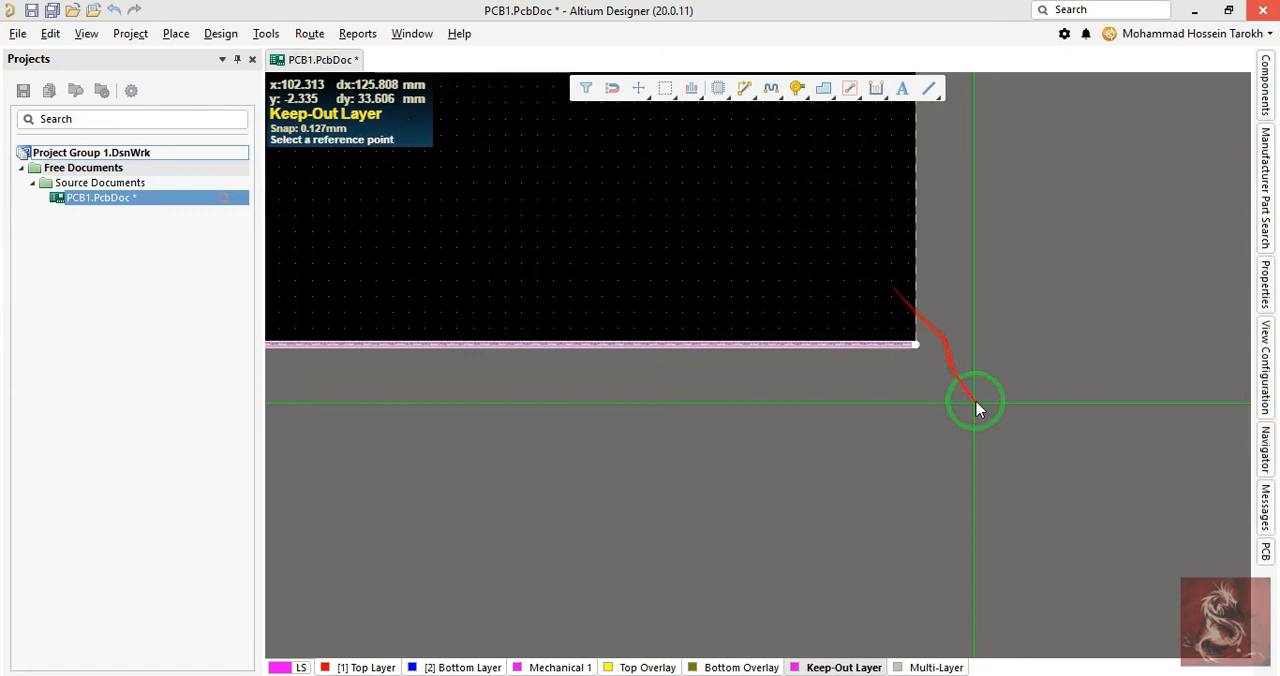
left_click(914, 343)
- Paste the copied tracks, rotated, at the upper end of the left track to close the keepout rectangle
scroll(845, 292, "down", 10, "ctrl")
scroll(793, 249, "down", 3, "ctrl")
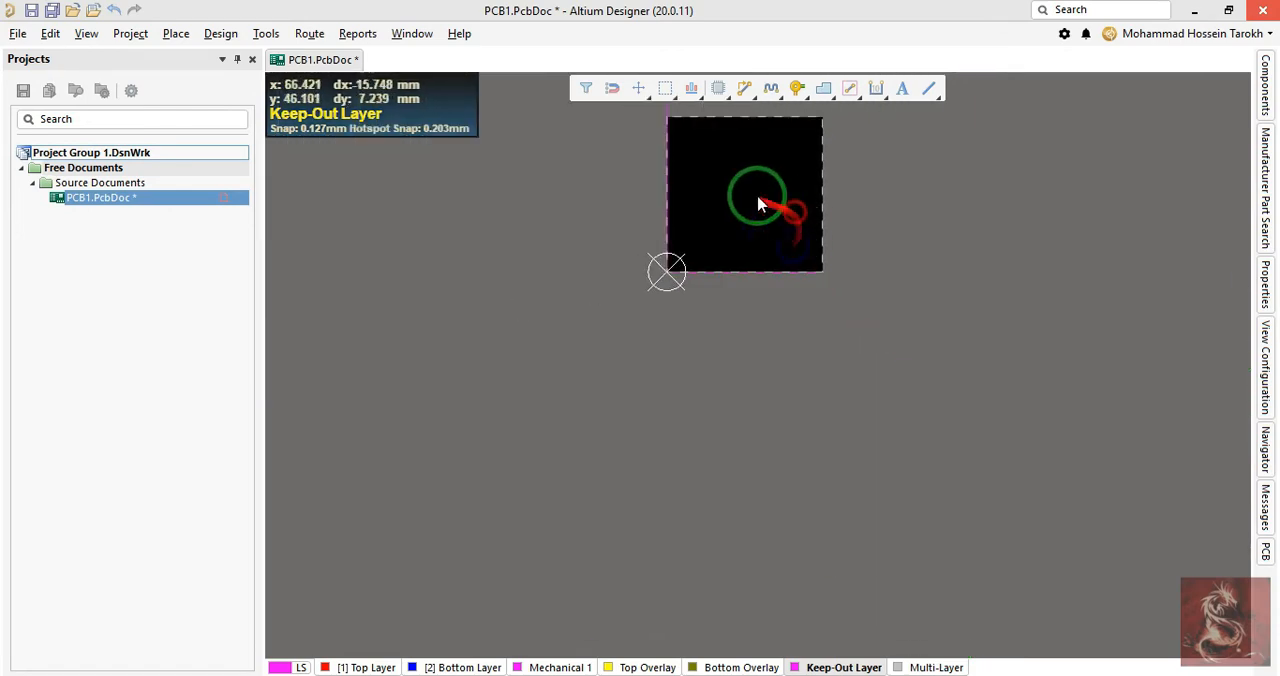
right_click_drag(757, 200, 794, 323)
scroll(690, 190, "up", 6, "ctrl")
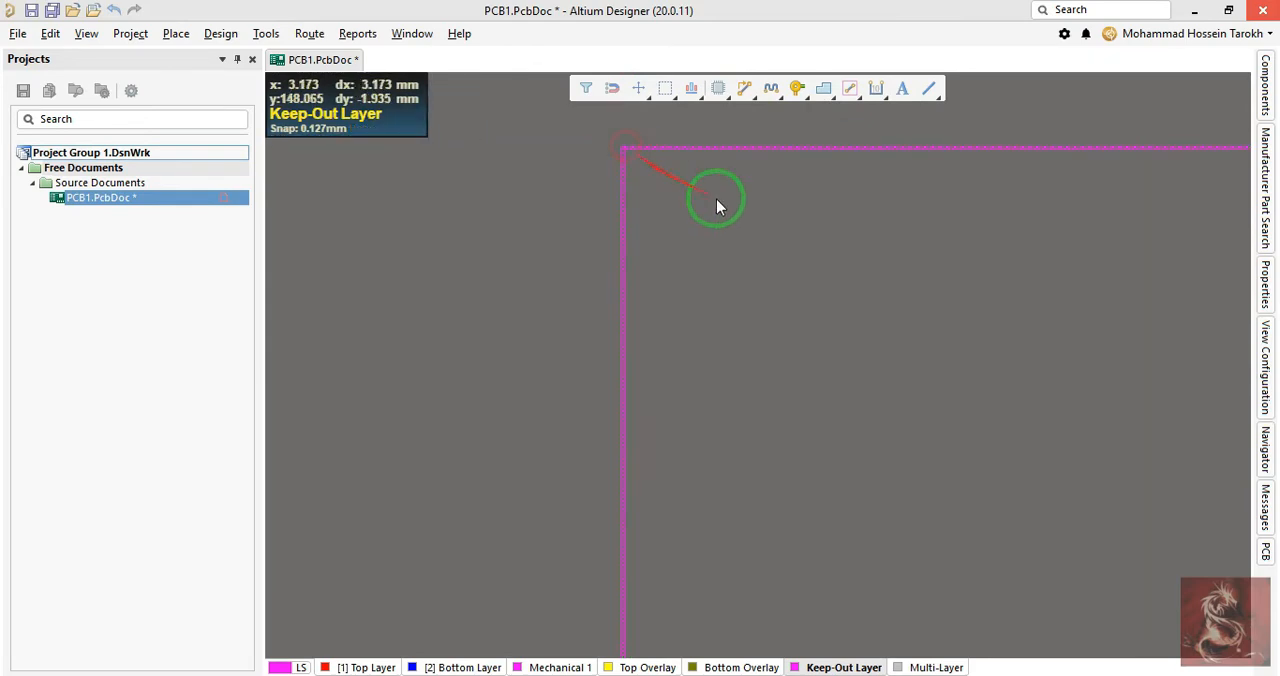
scroll(803, 266, "down", 4, "ctrl")
scroll(780, 234, "up", 2, "ctrl")
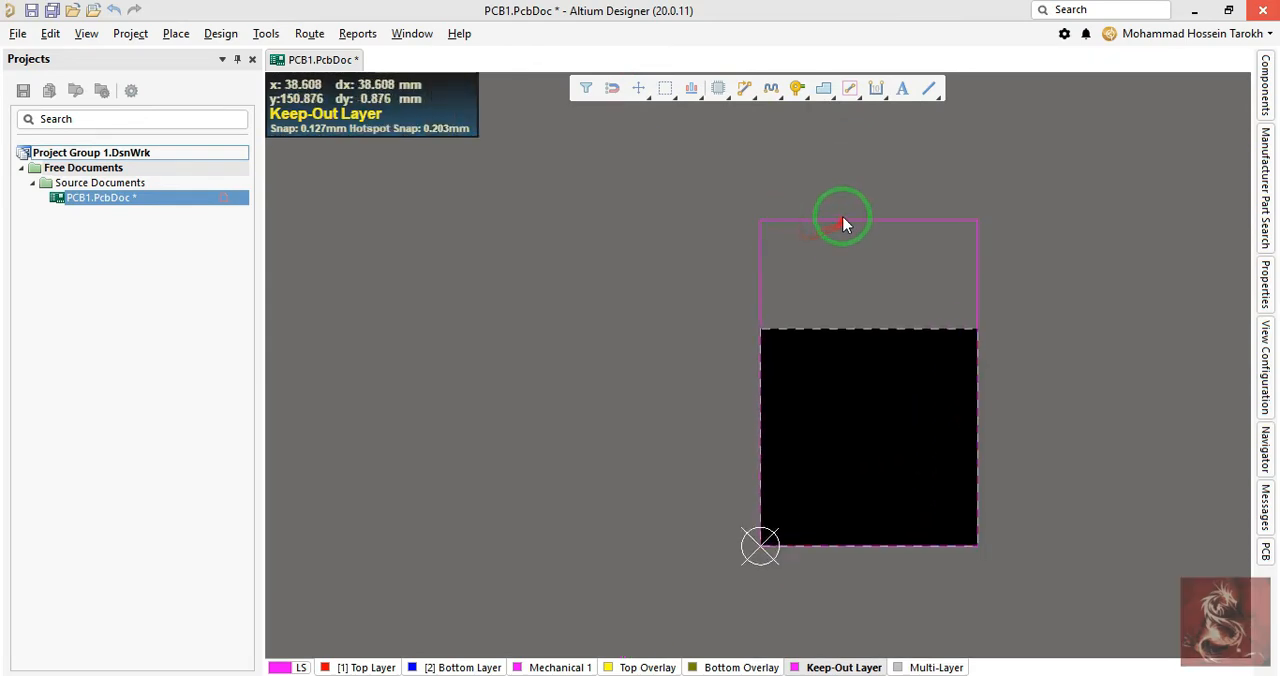
- Select the four keepout tracks of the rectangle and define the board shape from the selected objects
left_click_drag(828, 190, 732, 273)
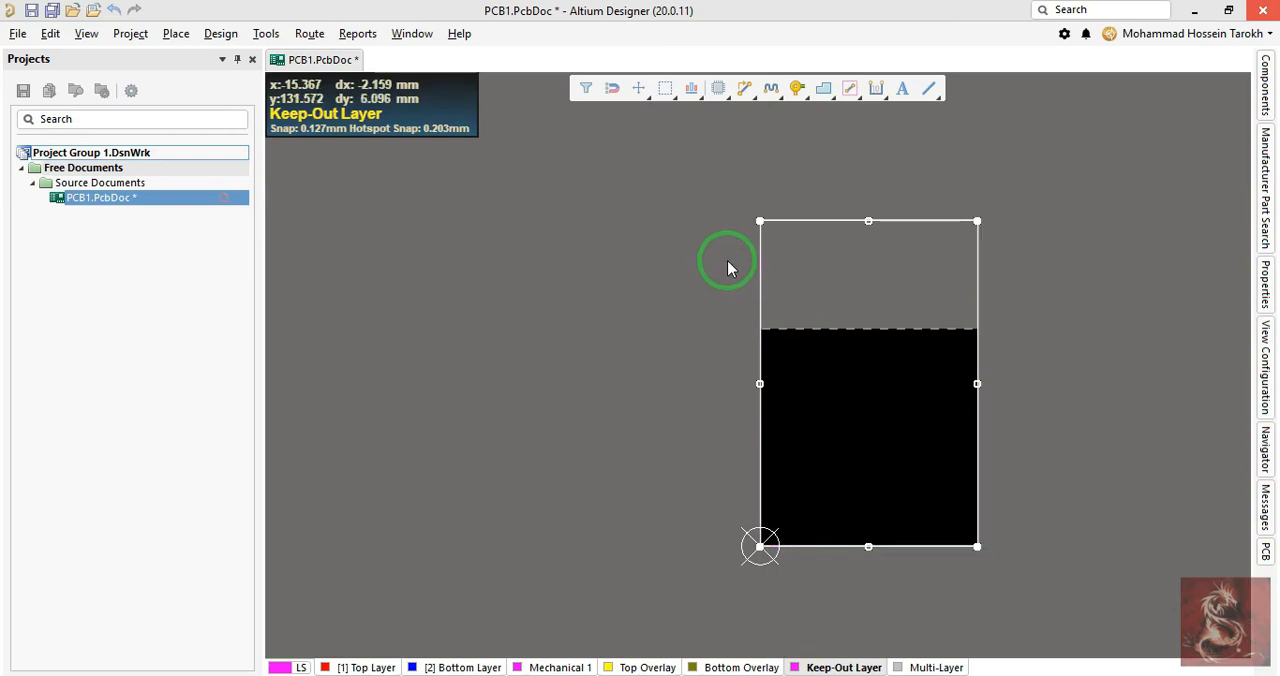
right_click(728, 266)
key("Escape")
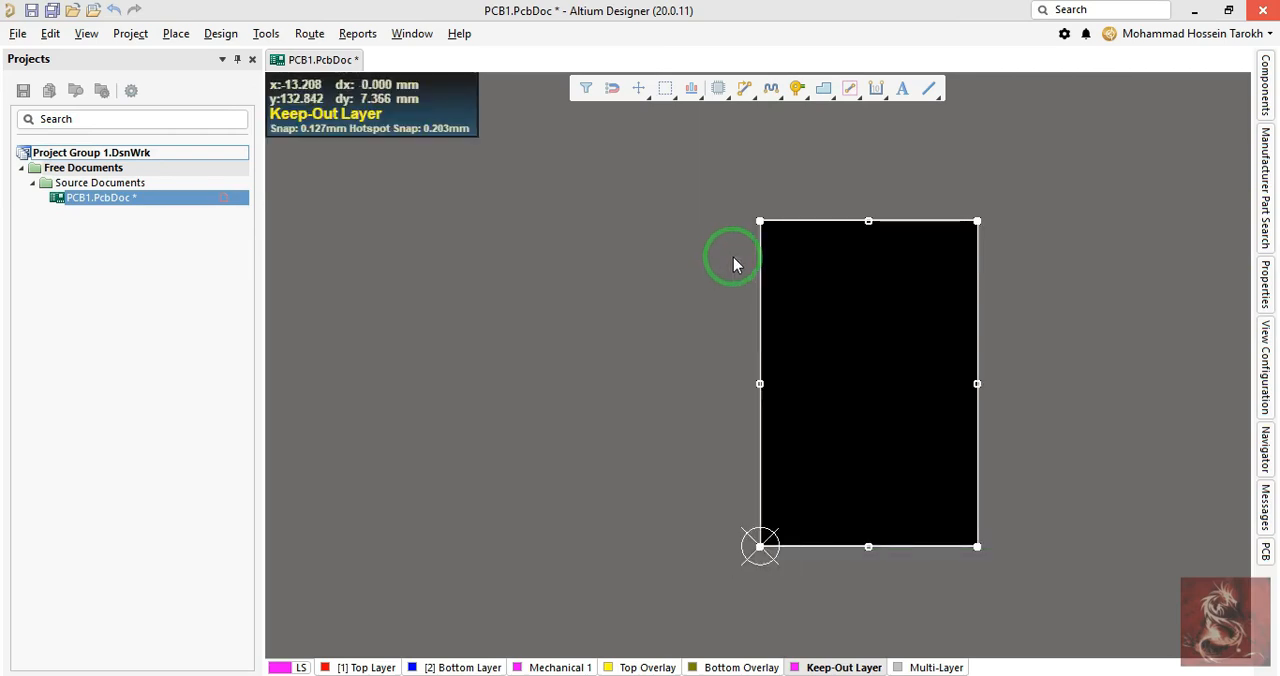
- Check the rectangular board in the 3D view and return to the 2D layout
left_click(877, 337)
key("3")
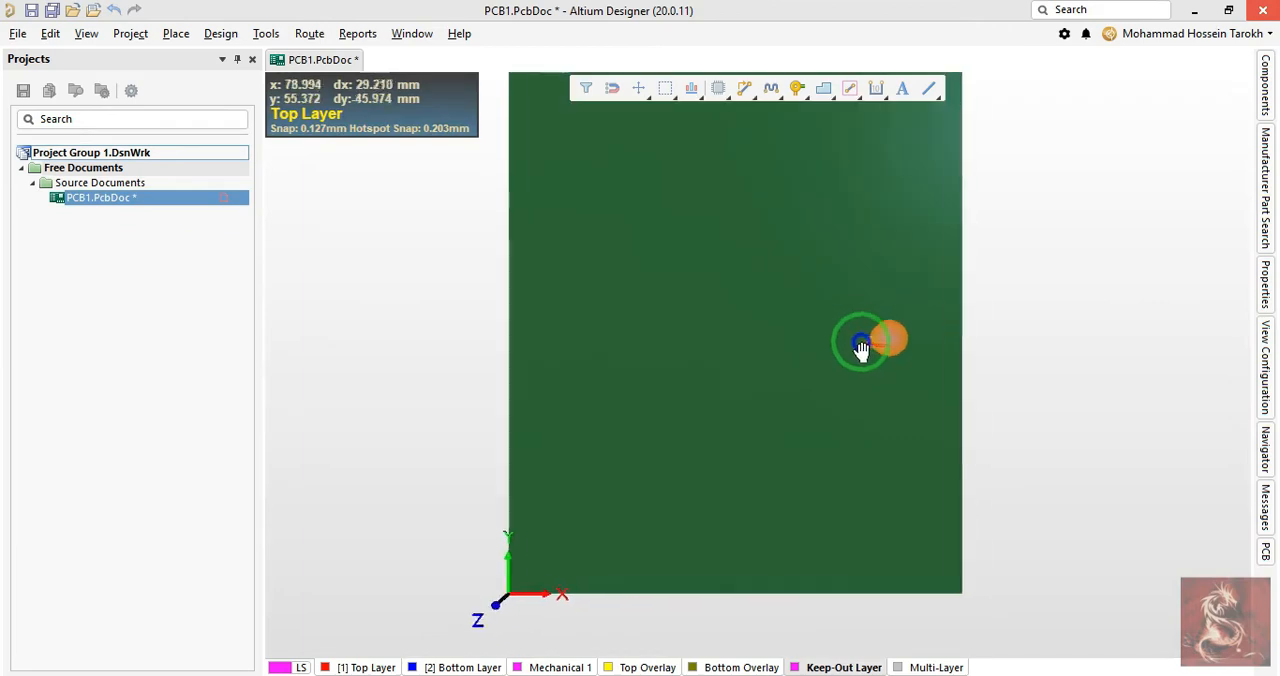
key("2")
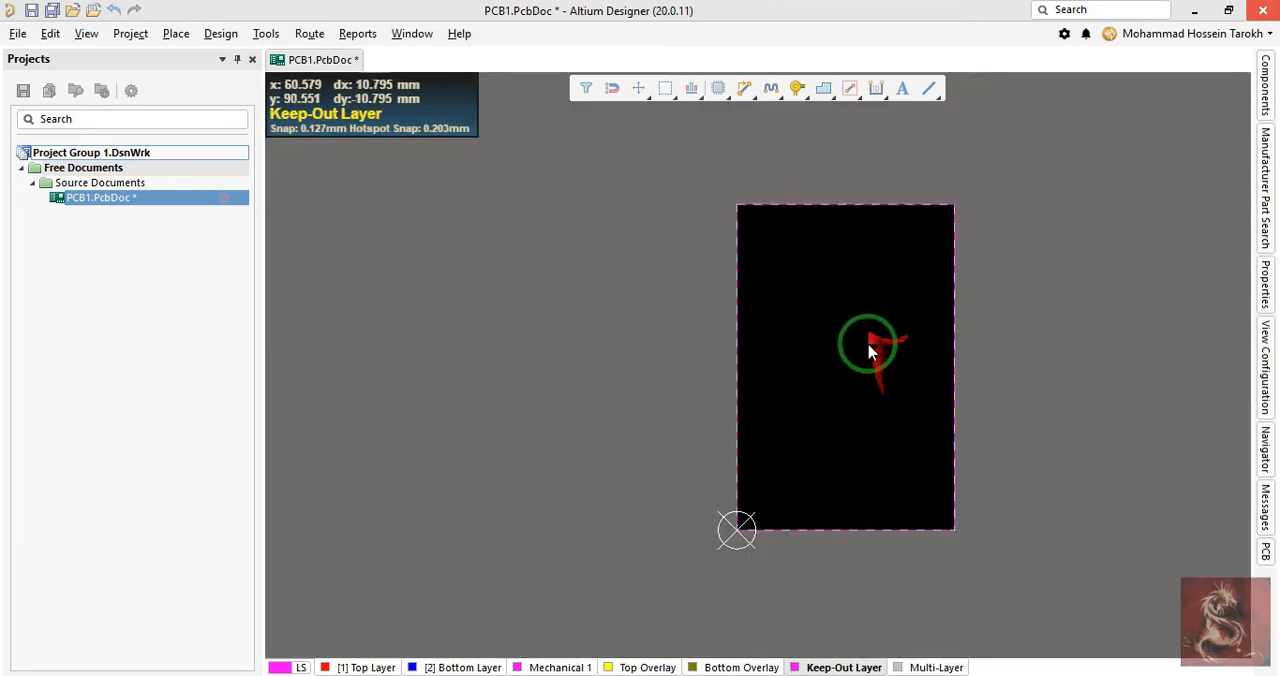
right_click_drag(870, 350, 837, 440)
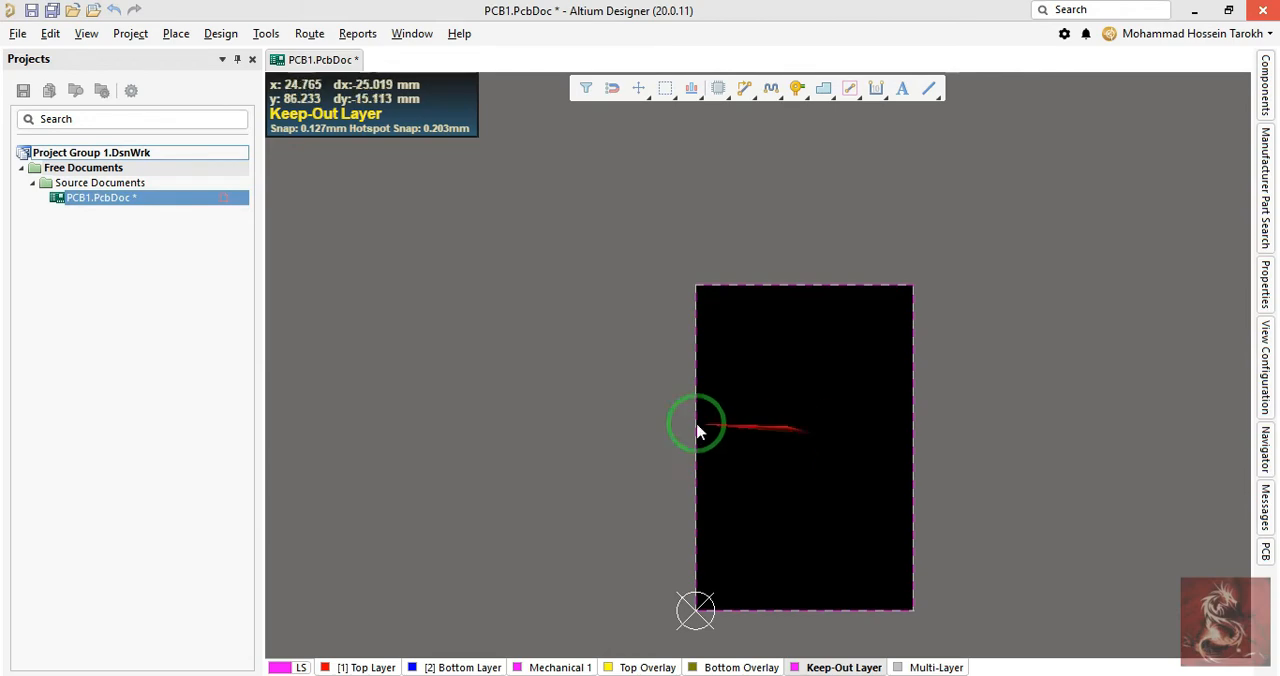
- Select and delete all four keepout tracks around the rectangular board
left_click_drag(645, 248, 986, 592)
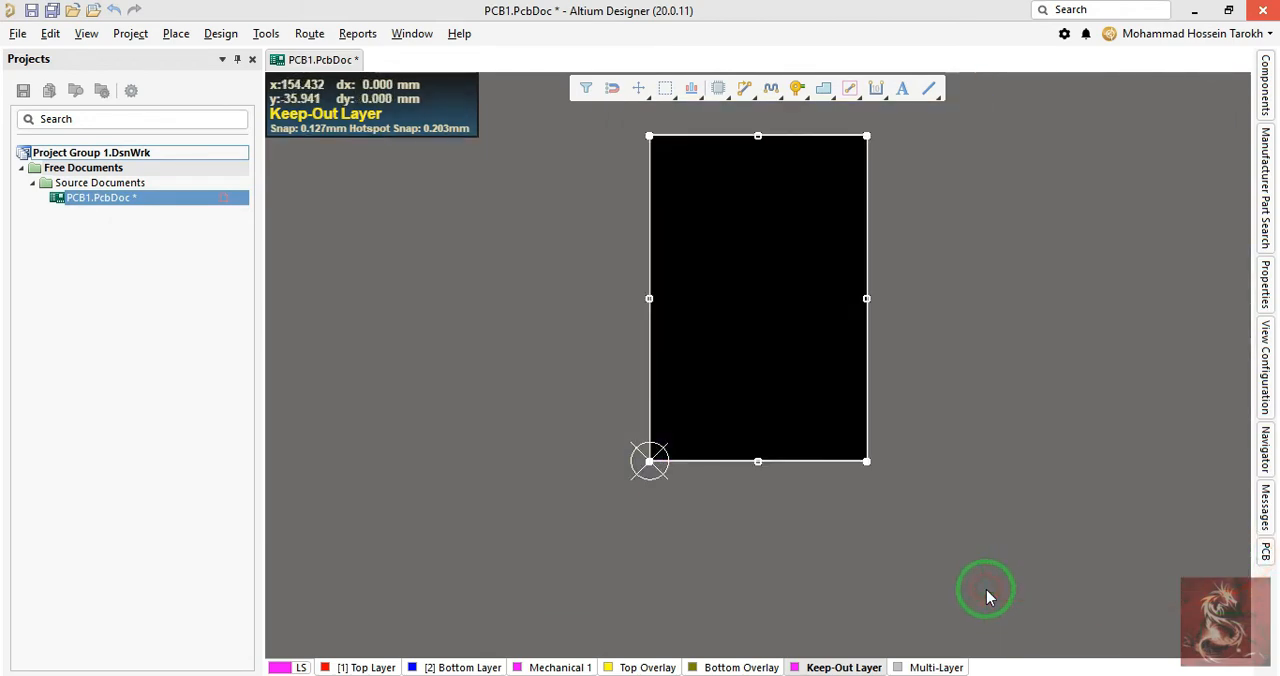
right_click_drag(761, 295, 757, 341)
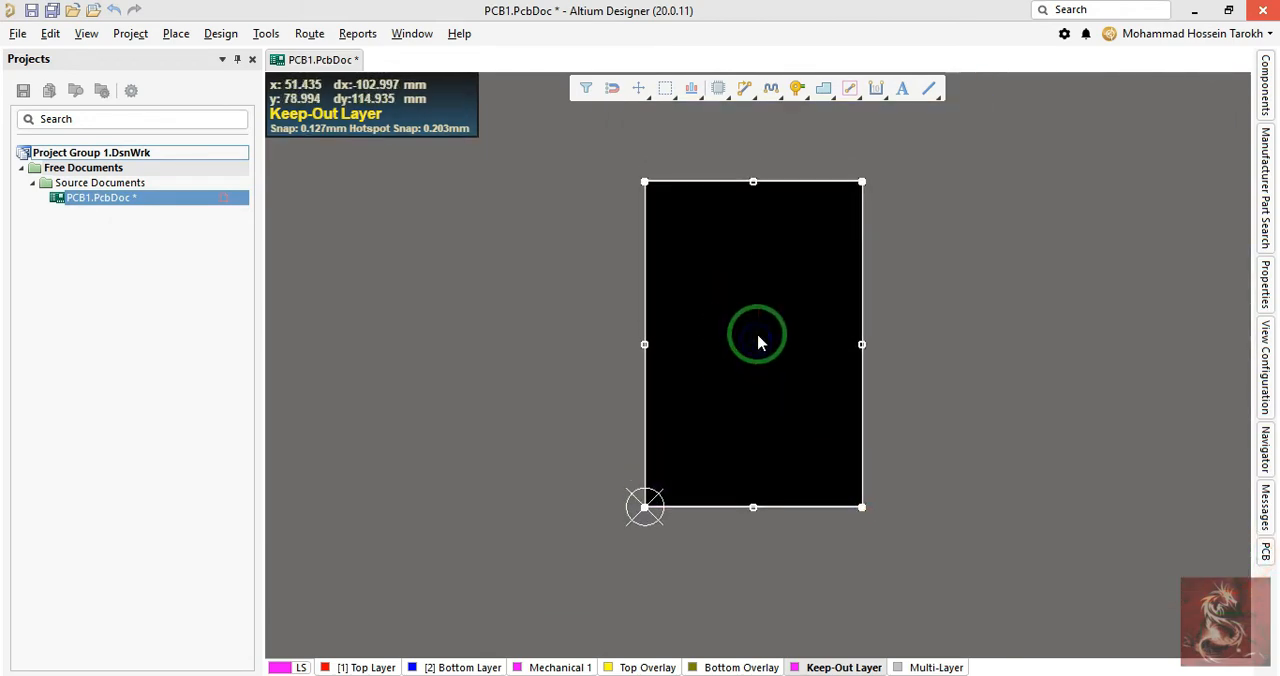
left_click(757, 336)
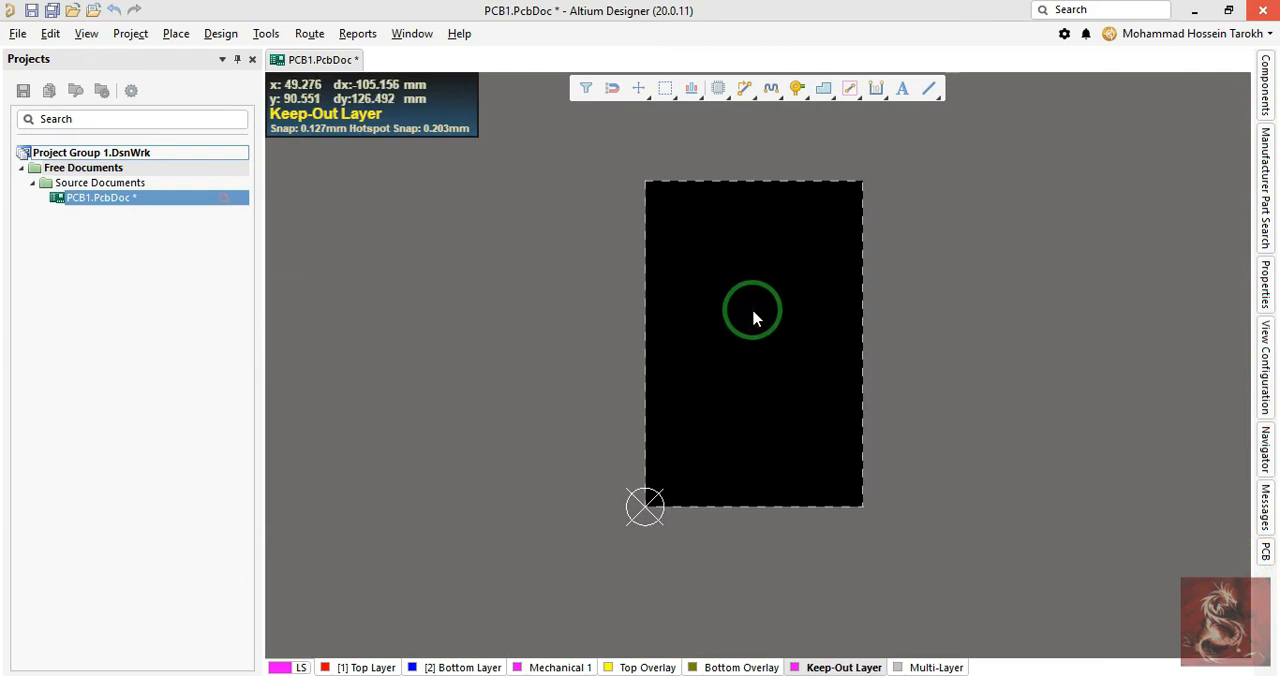
- Place a full-circle keepout slightly narrower than the board and move it so it fits between the board's side edges
key("p")
left_click(896, 429)
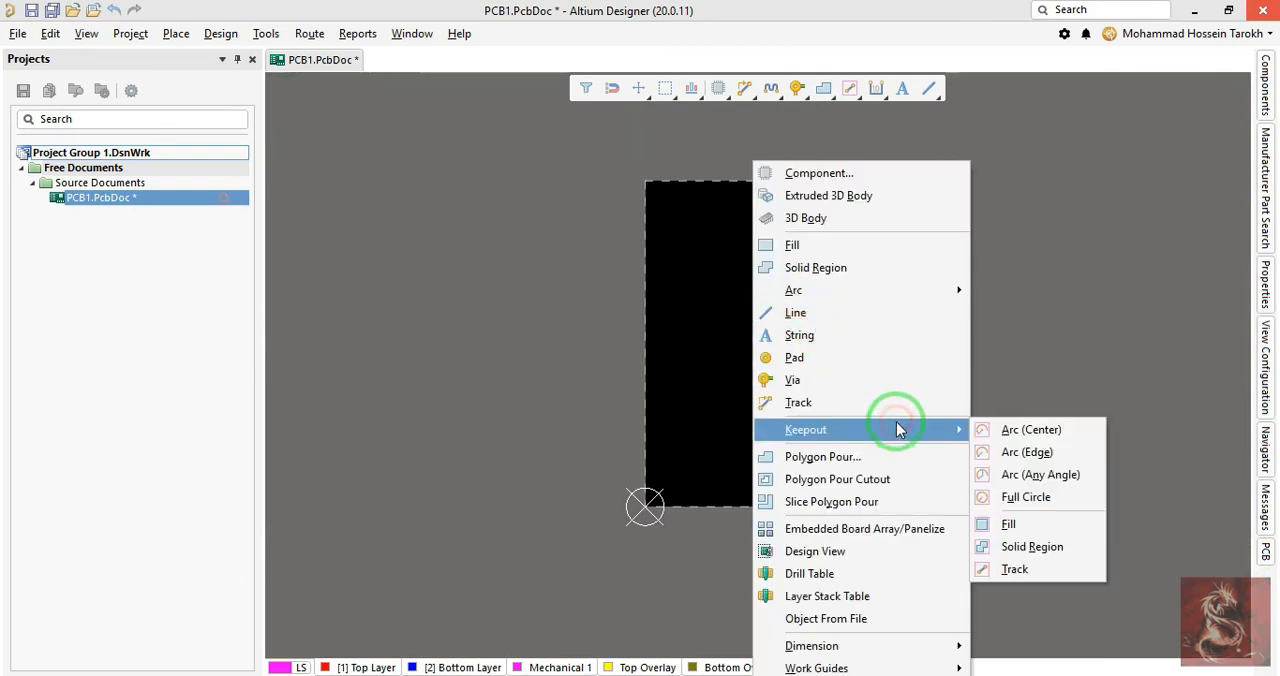
left_click(1034, 496)
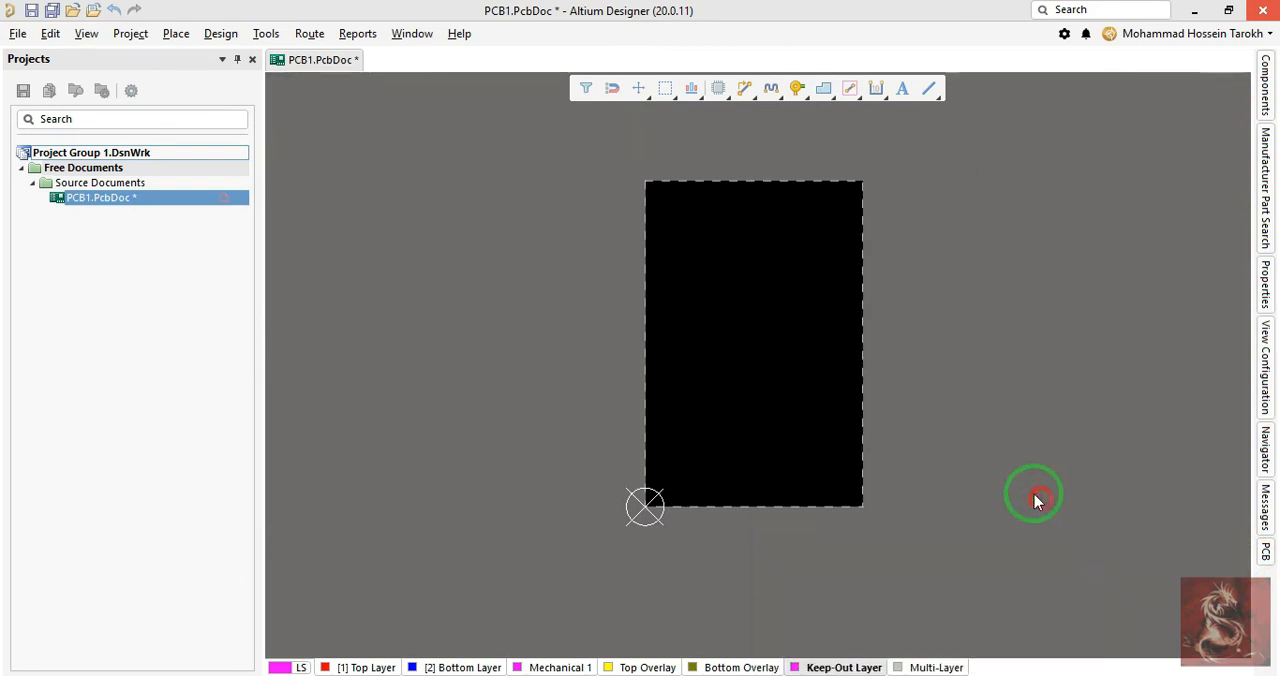
left_click(737, 297)
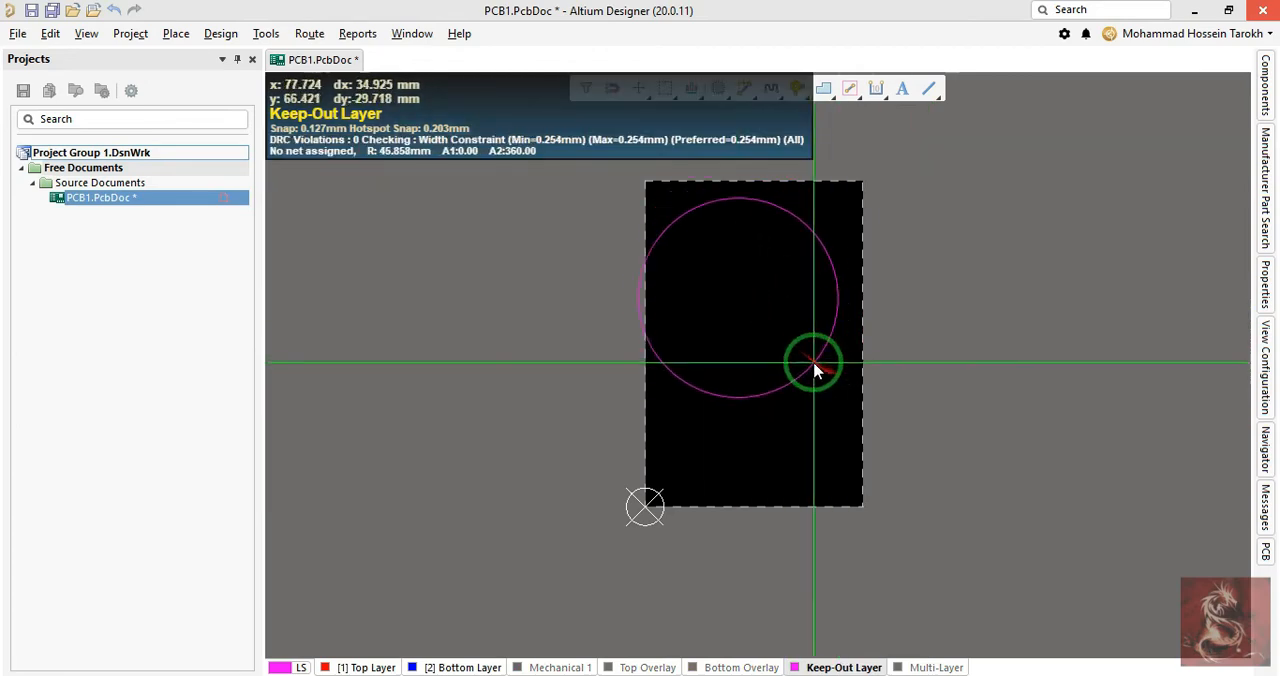
left_click(821, 363)
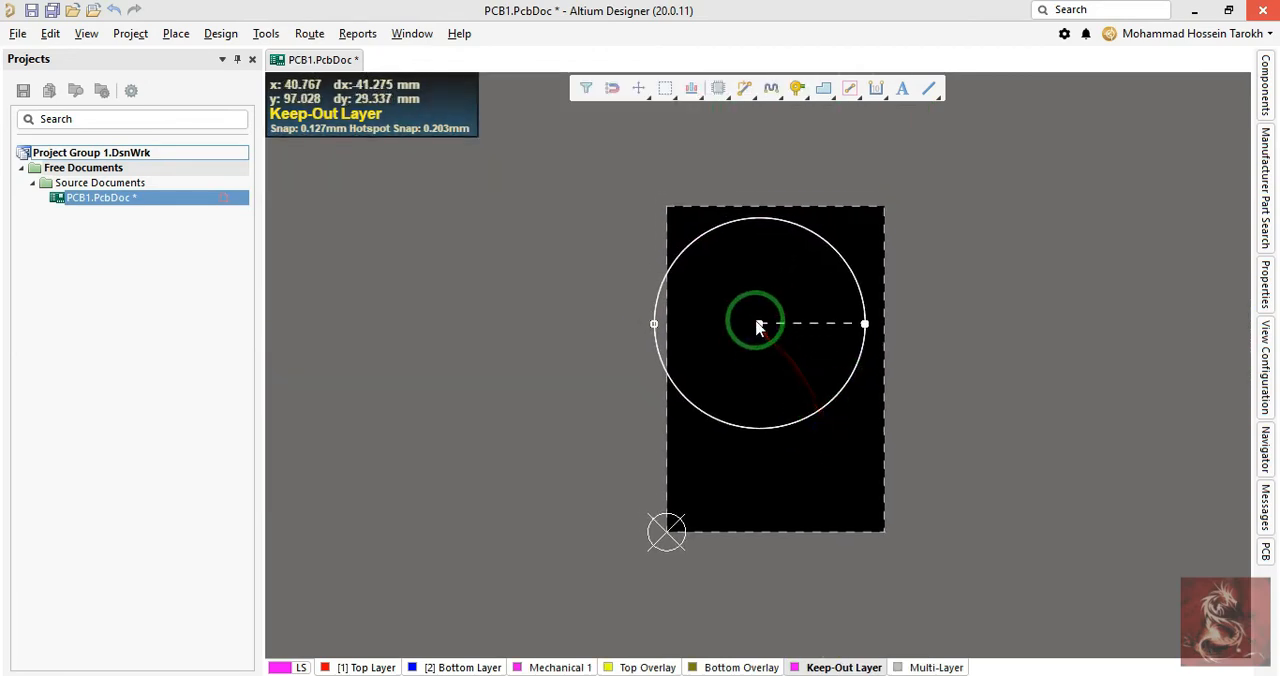
left_click_drag(758, 322, 777, 331)
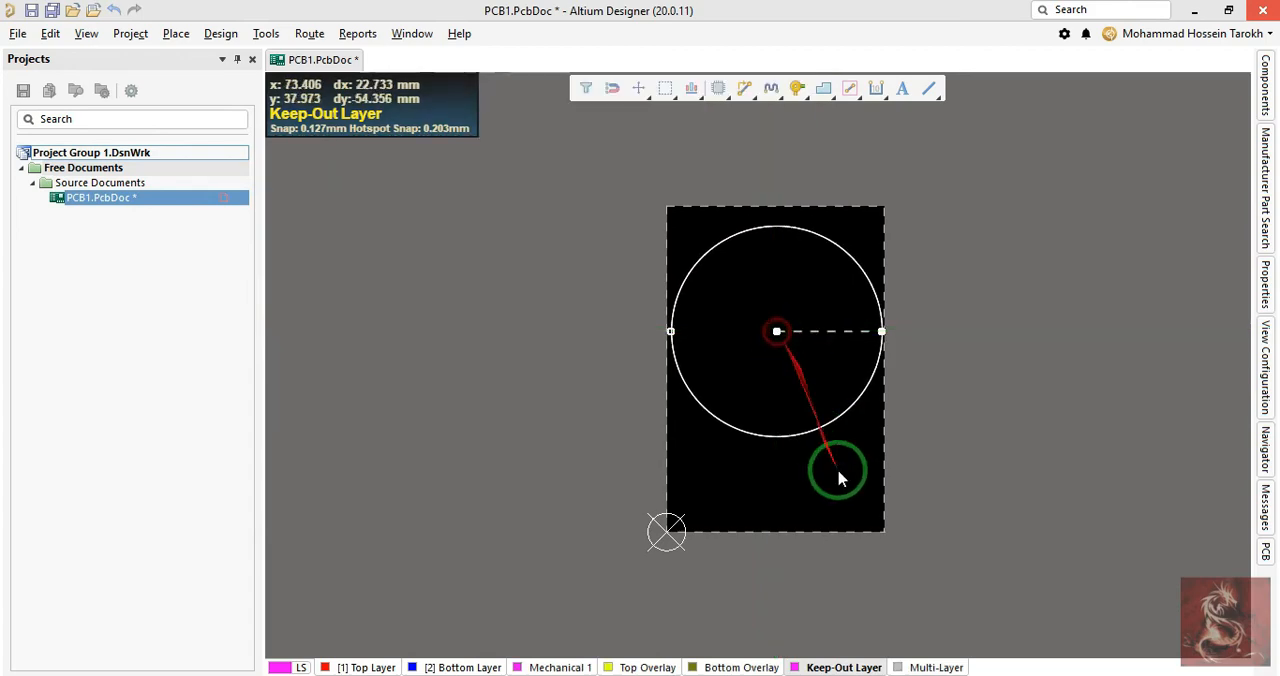
left_click(743, 243)
scroll(837, 394, "up", 4, "ctrl")
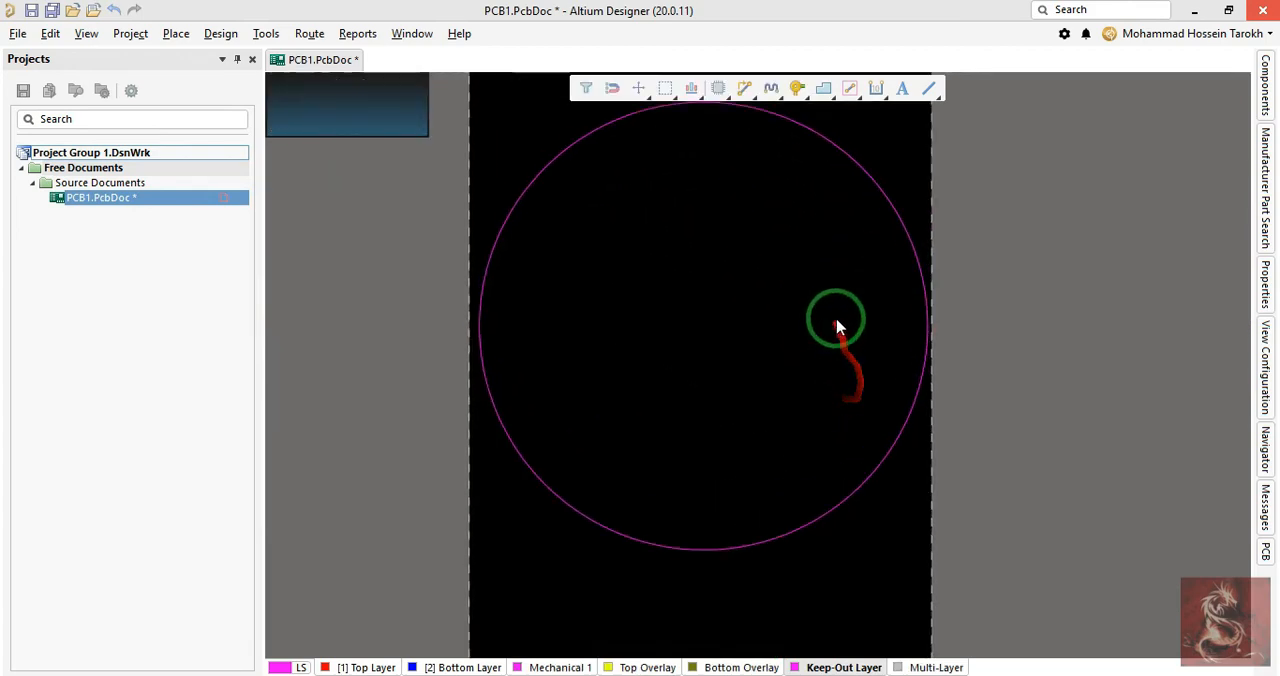
key("p")
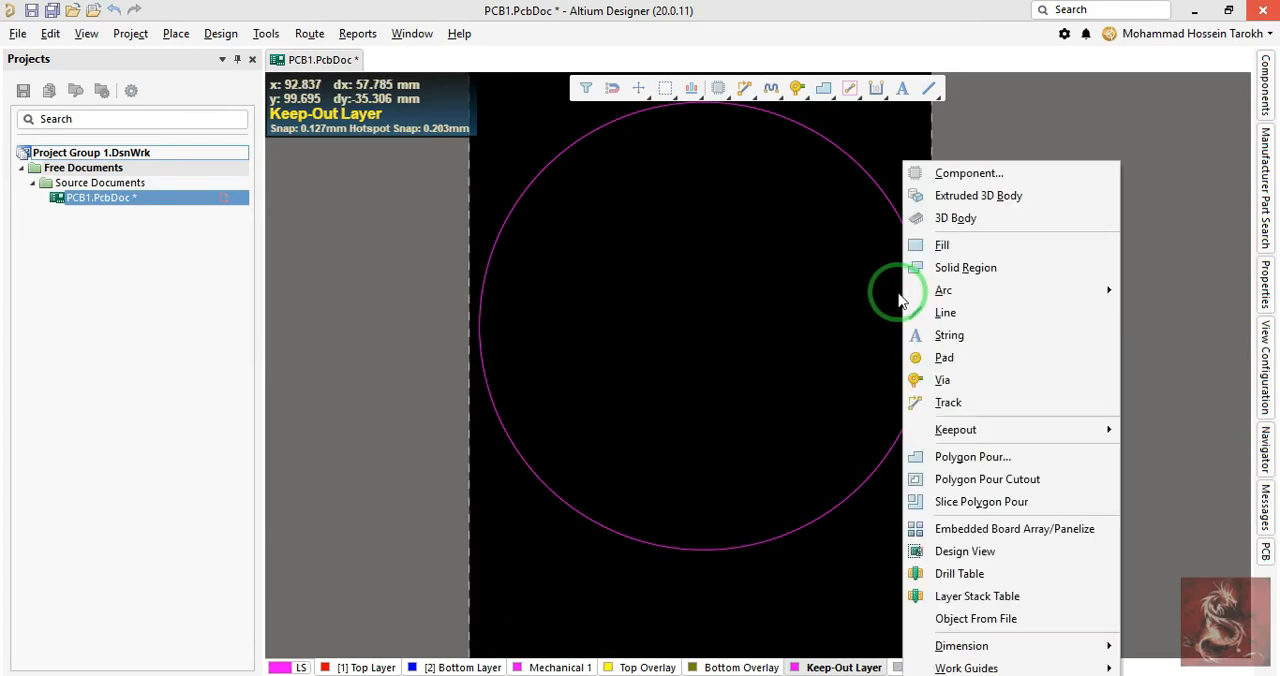
mouse_move(1011, 429)
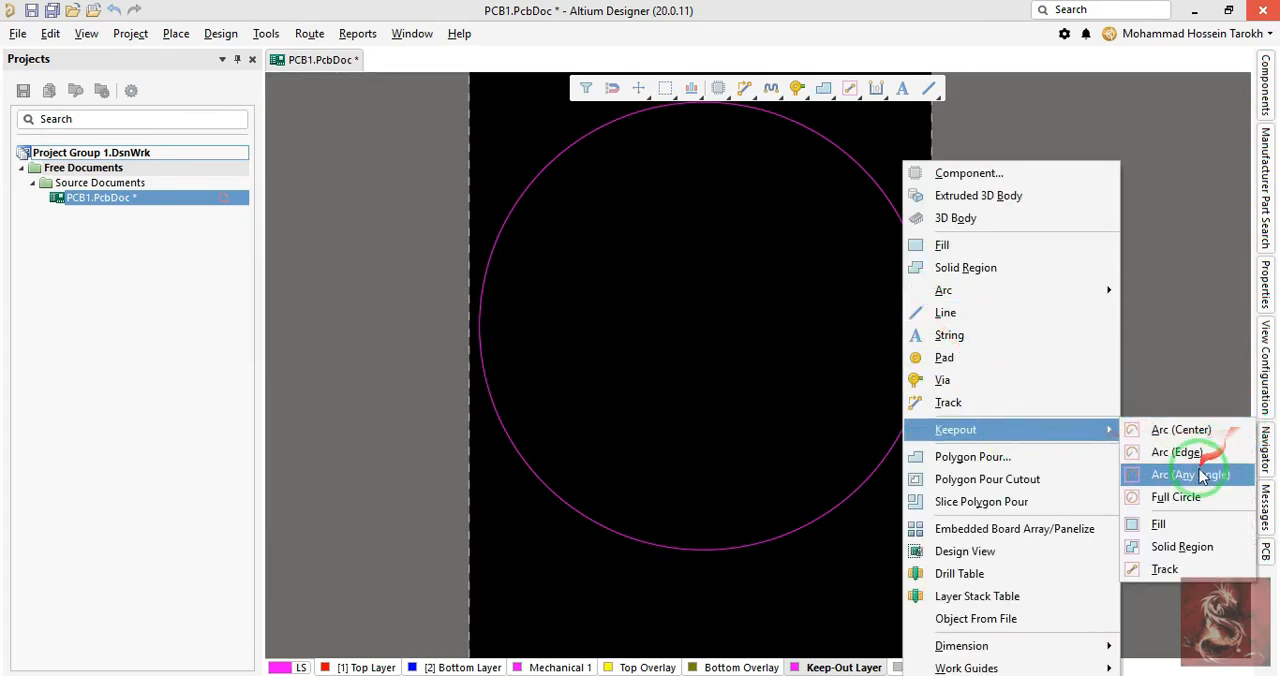
left_click(1191, 323)
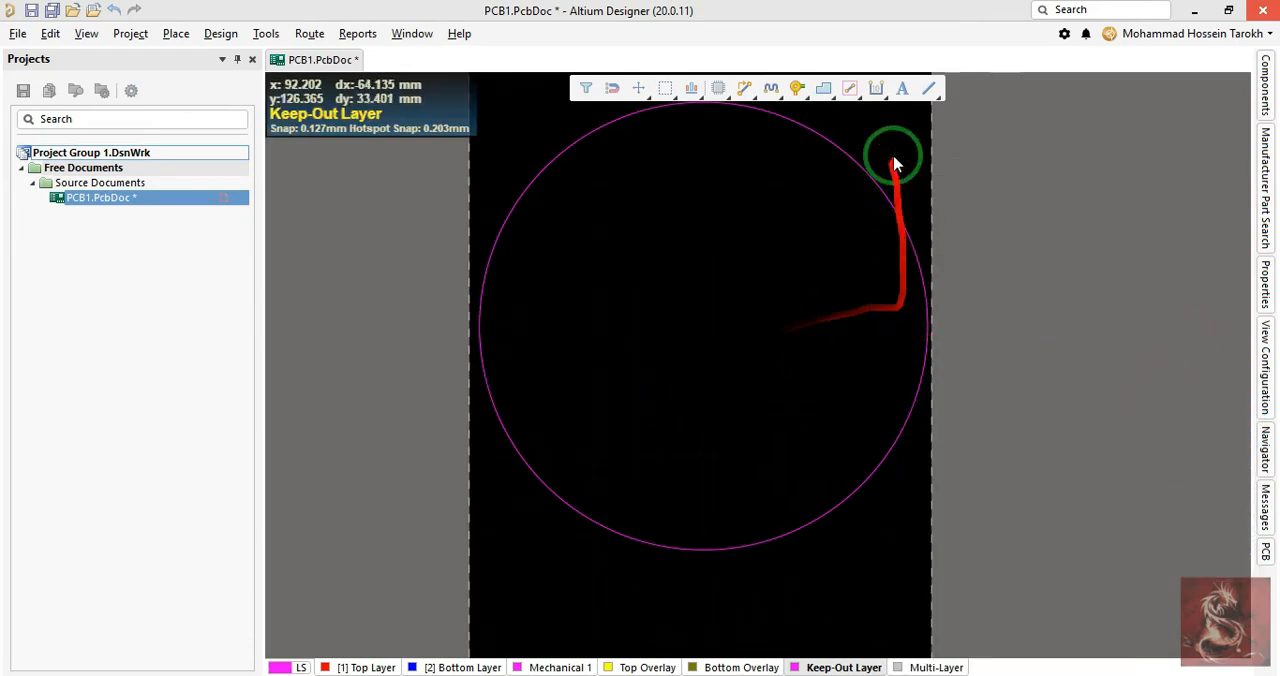
- Set the line width of the keepout circle to 0.3 mm
right_click_drag(880, 155, 897, 230)
scroll(852, 219, "up", 3, "ctrl")
left_click_drag(879, 187, 820, 264)
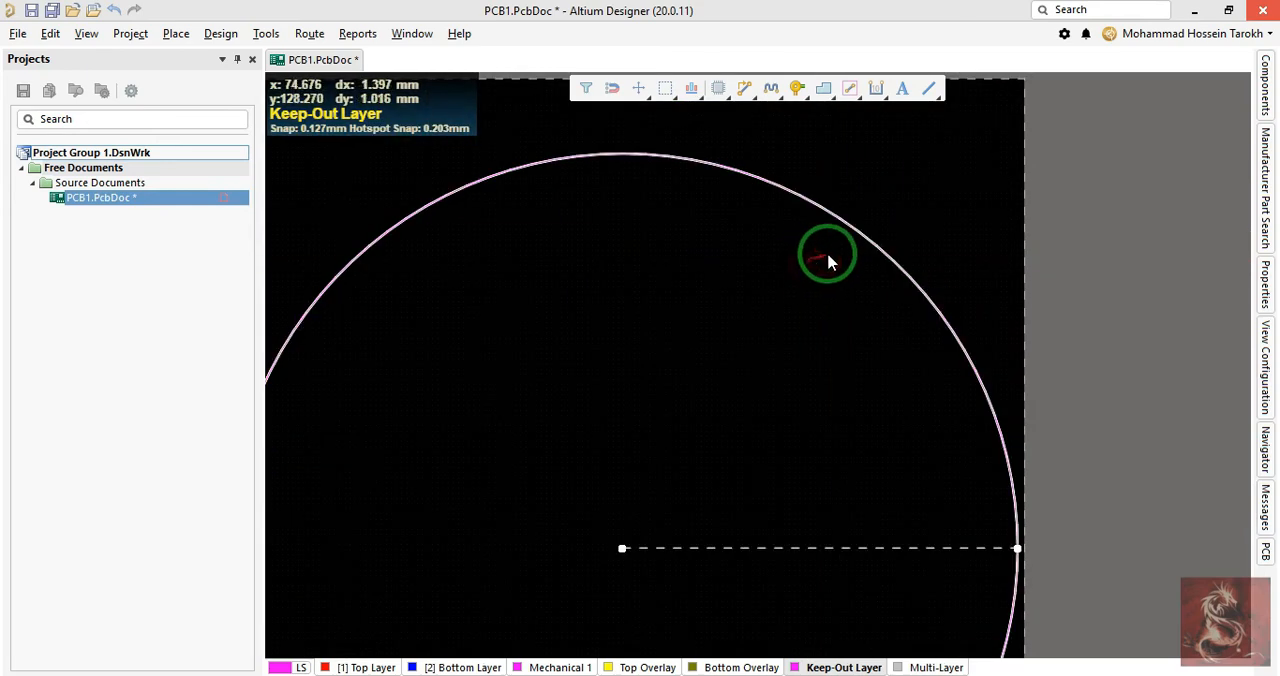
scroll(875, 300, "down", 2, "ctrl")
middle_click_drag(883, 279, 883, 280)
right_click_drag(883, 280, 882, 265)
middle_click_drag(882, 265, 881, 263)
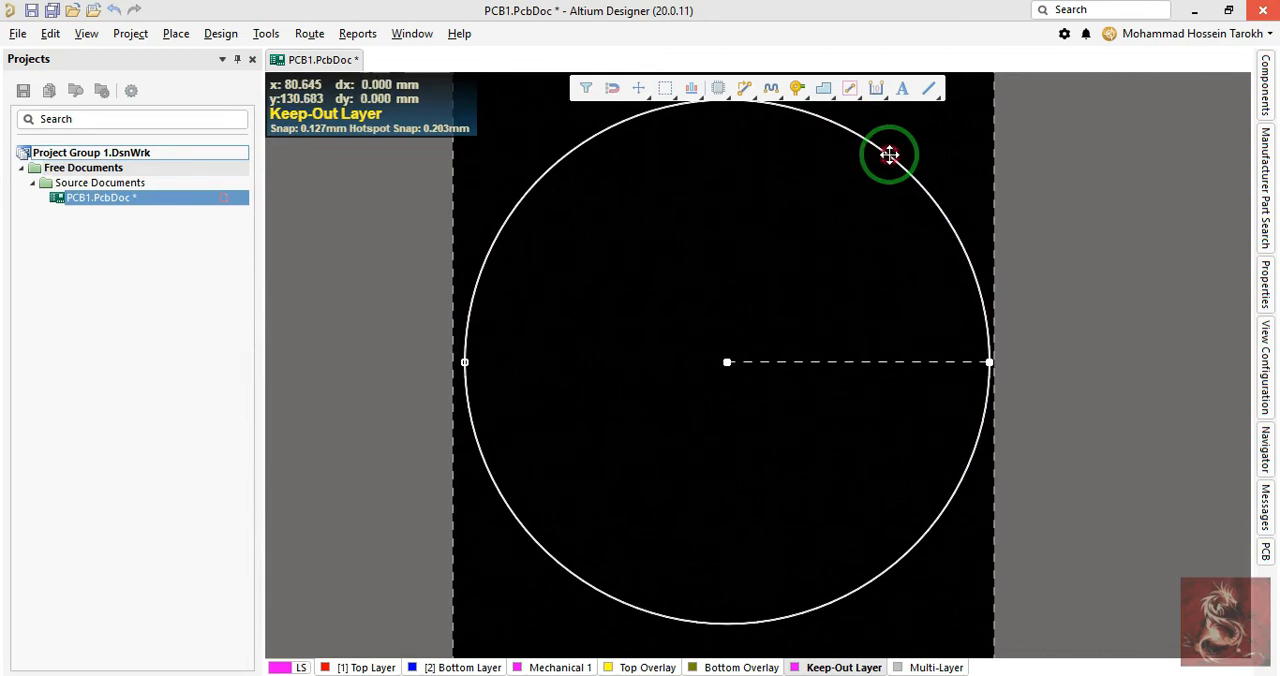
double_click(889, 155)
left_click(528, 358)
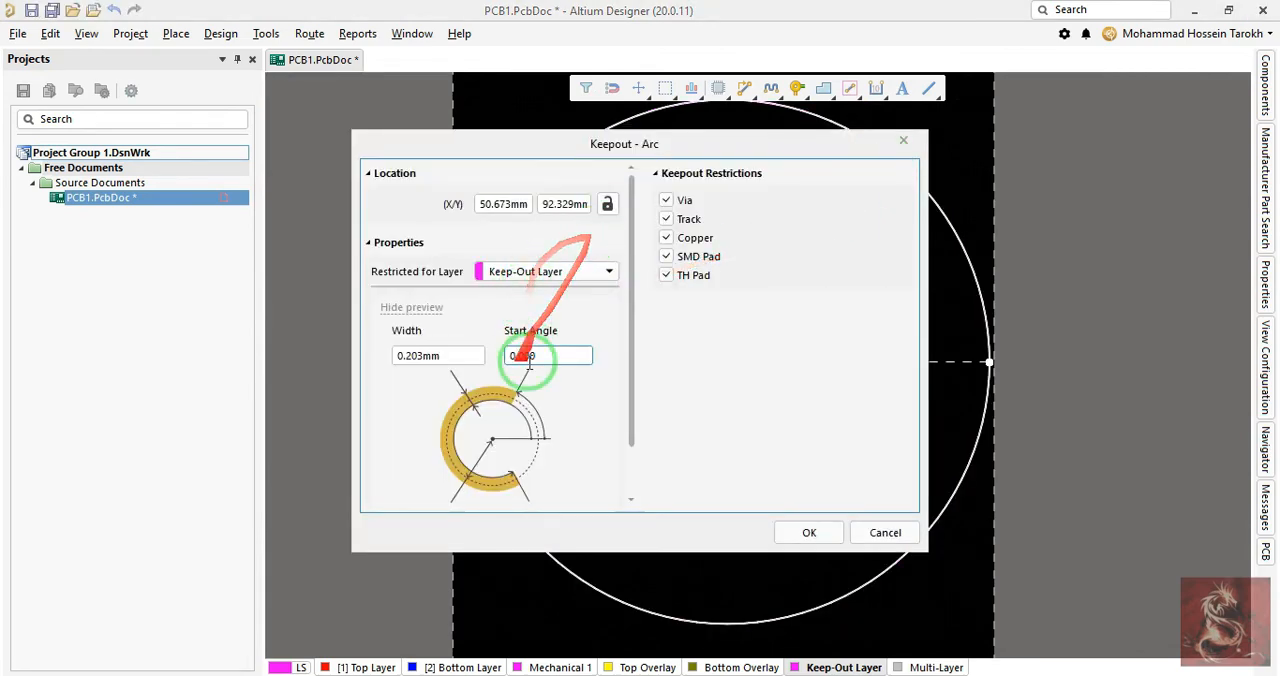
left_click(452, 355)
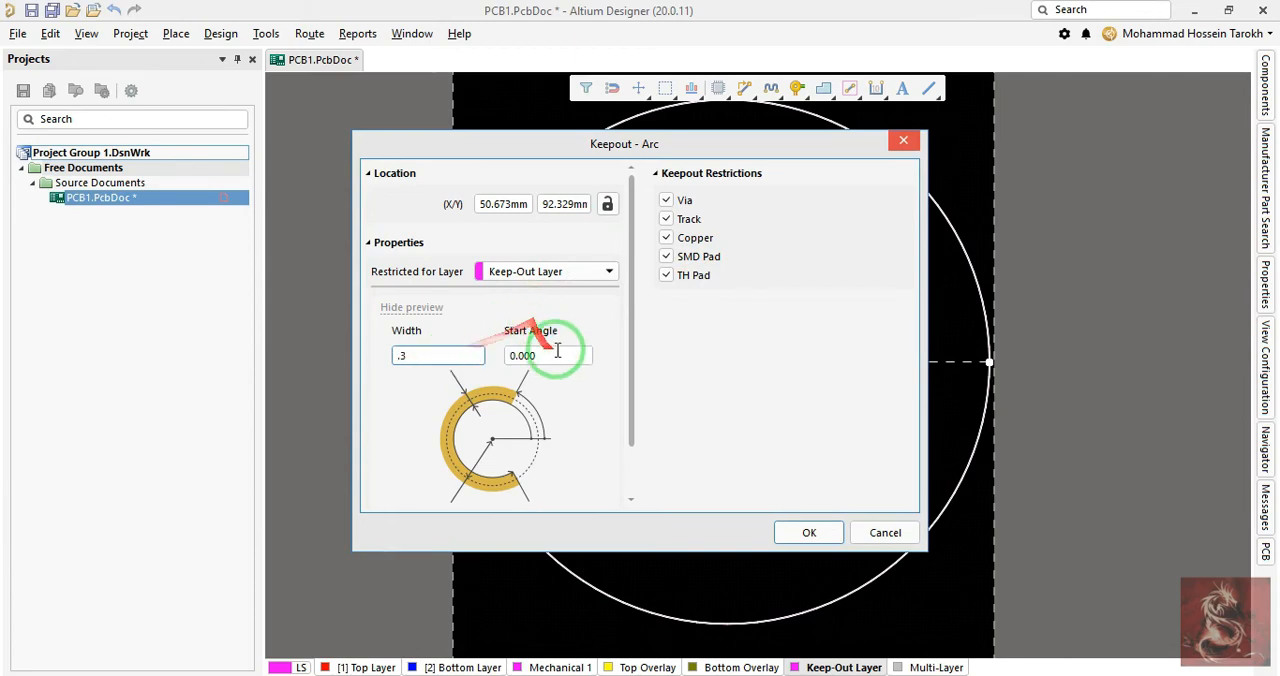
key("Return")
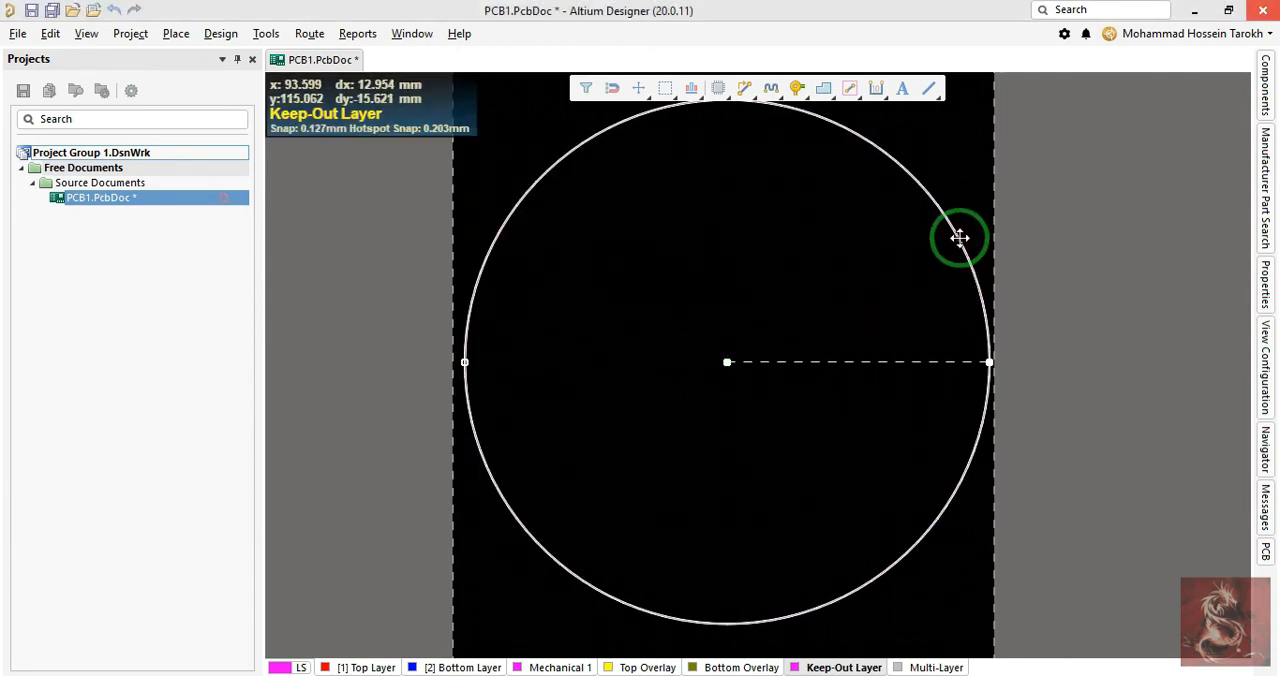
left_click_drag(989, 363, 943, 282)
key("Escape")
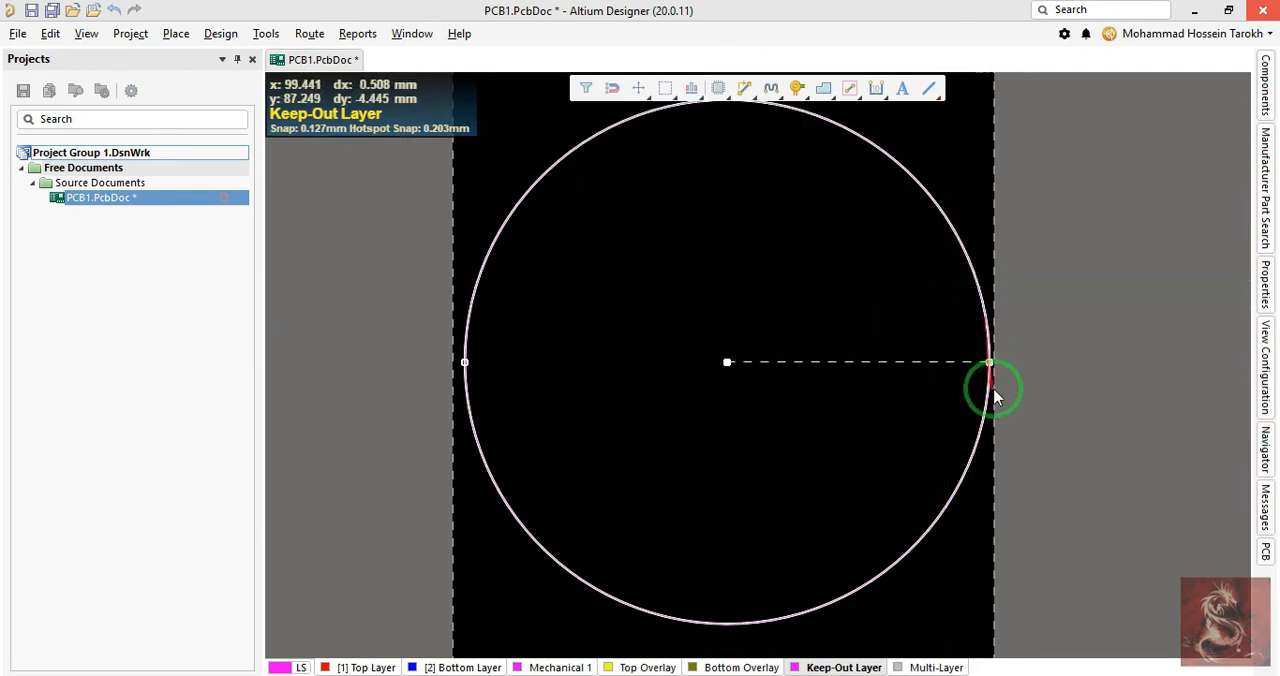
left_click_drag(989, 360, 752, 360)
key("Escape")
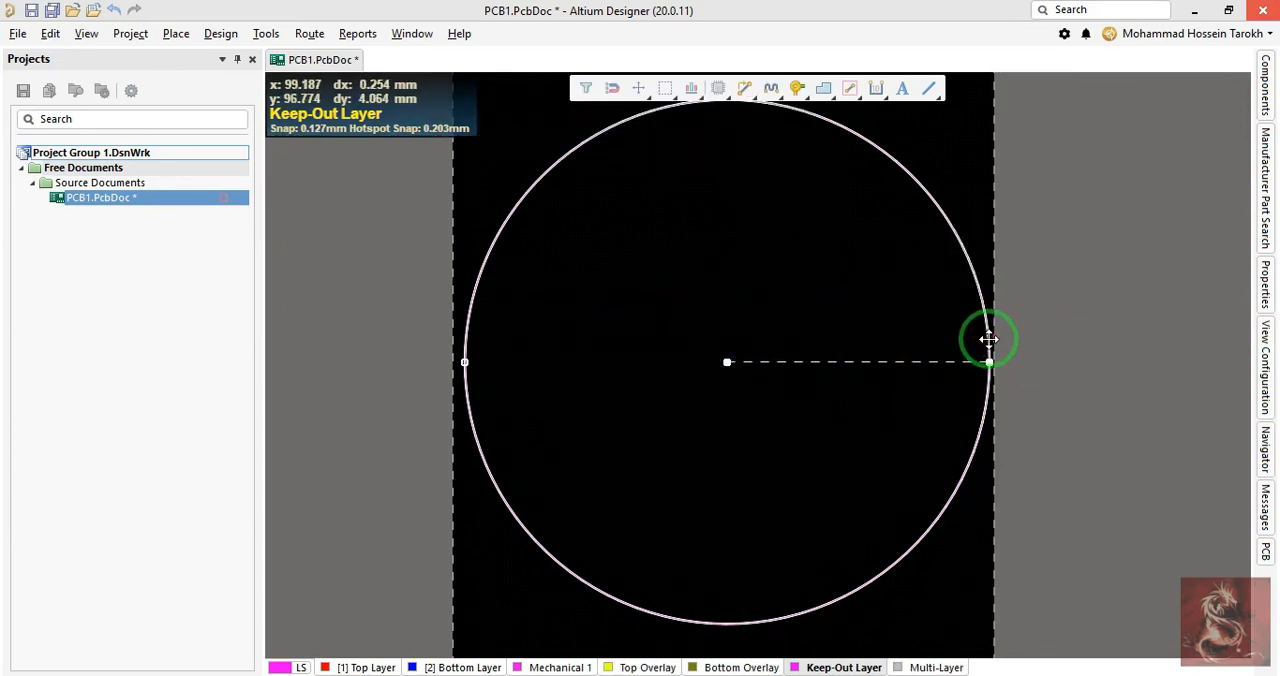
double_click(988, 340)
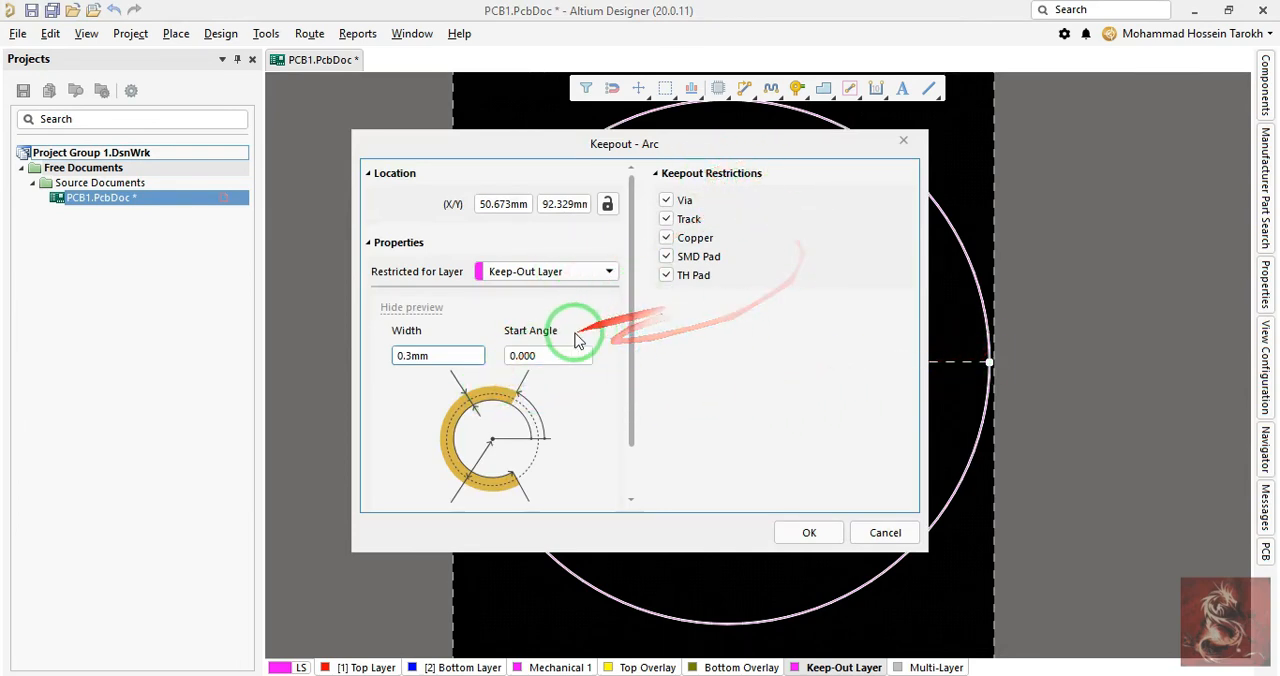
key("Escape")
- Define the board shape from the selected keepout circle
right_click_drag(710, 346, 673, 376)
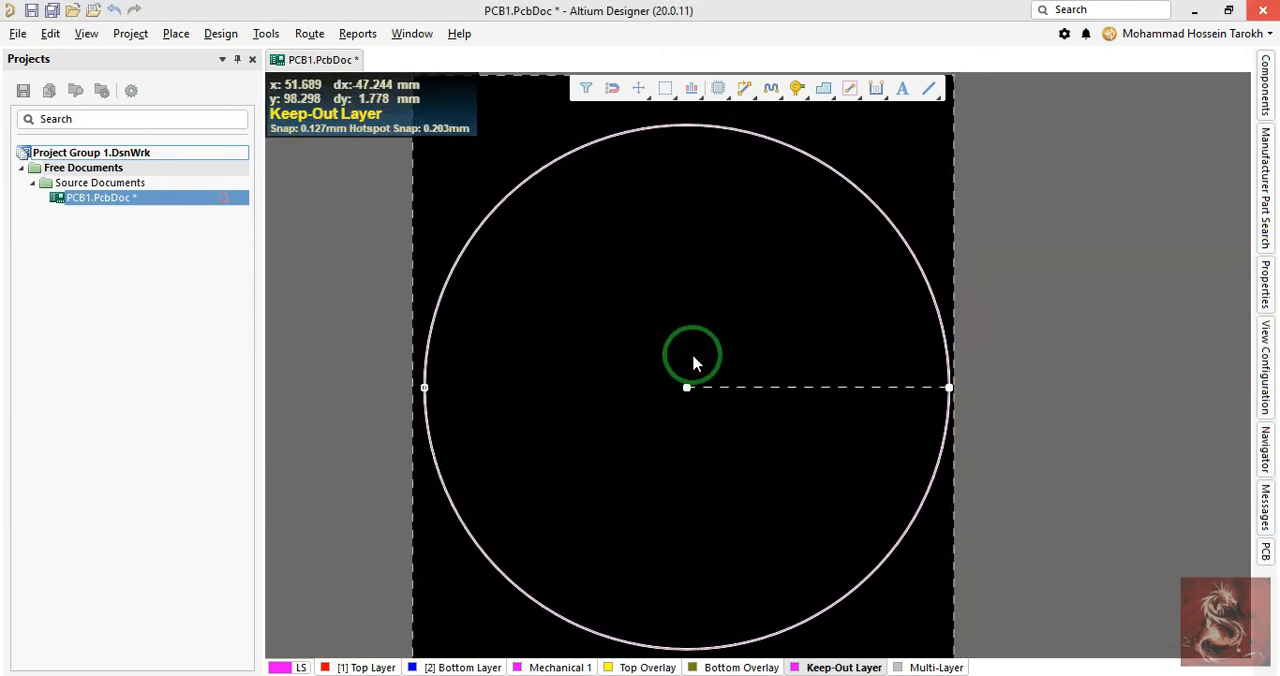
key("d")
key("s")
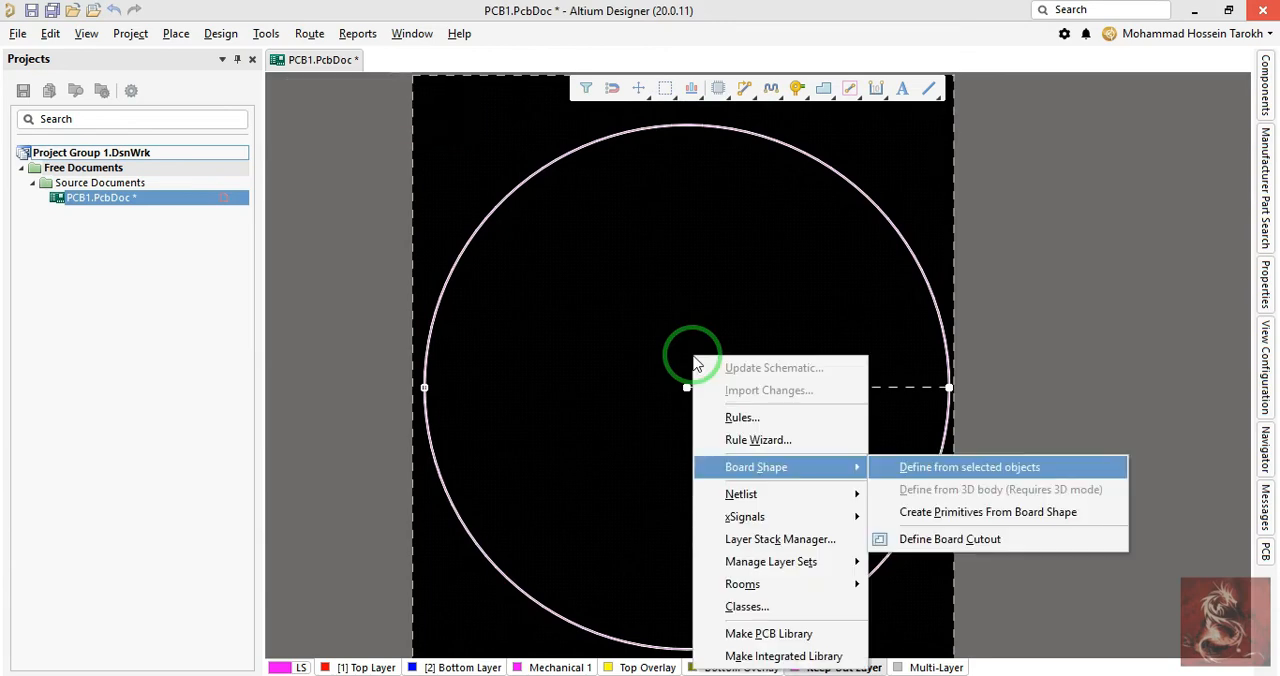
key("d")
- Check the circular board in the 3D view and go back to 2D
key("3")
scroll(692, 380, "down", 1, "ctrl")
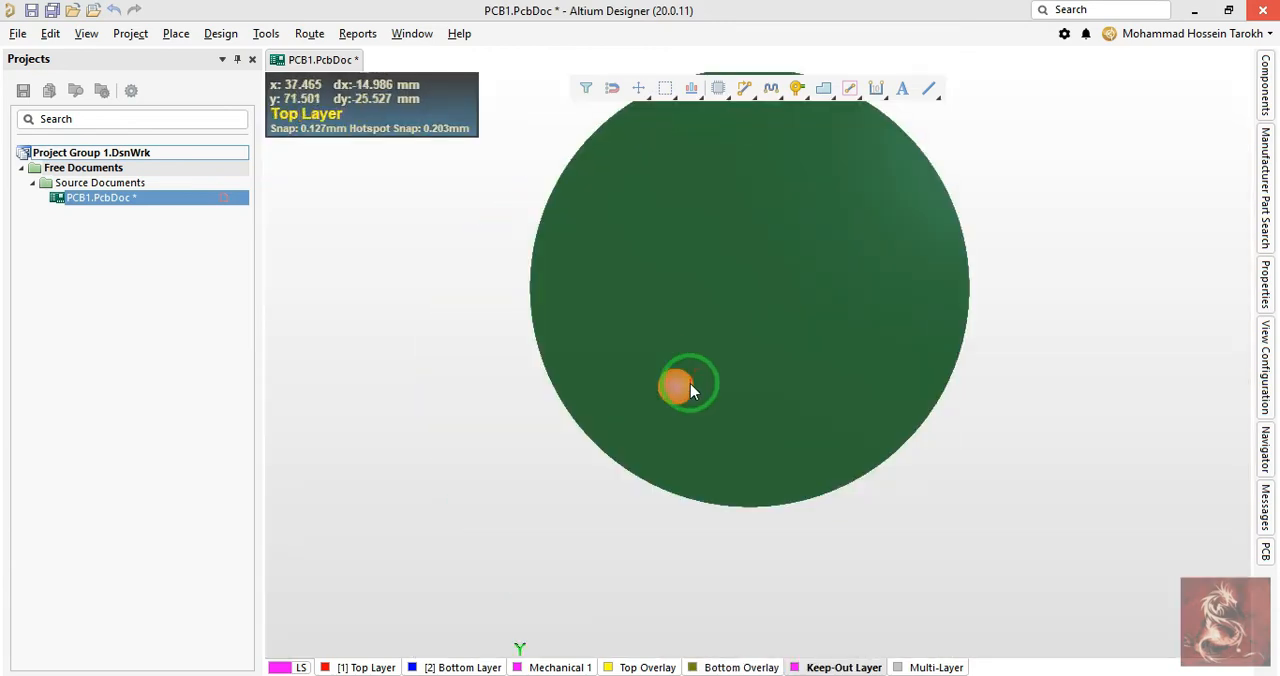
key("2")
- Set the keepout circle's radius to 50 mm and redefine the board shape from it
scroll(958, 371, "up", 2, "ctrl")
double_click(934, 368)
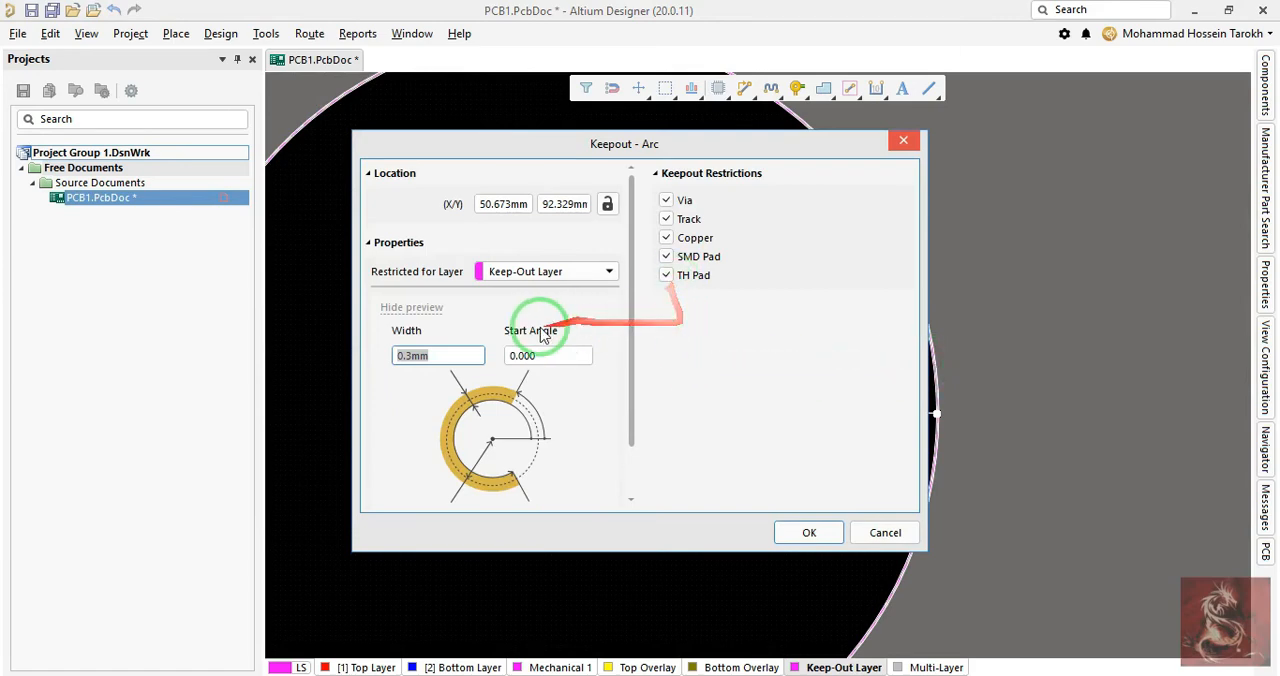
scroll(560, 370, "down", 2)
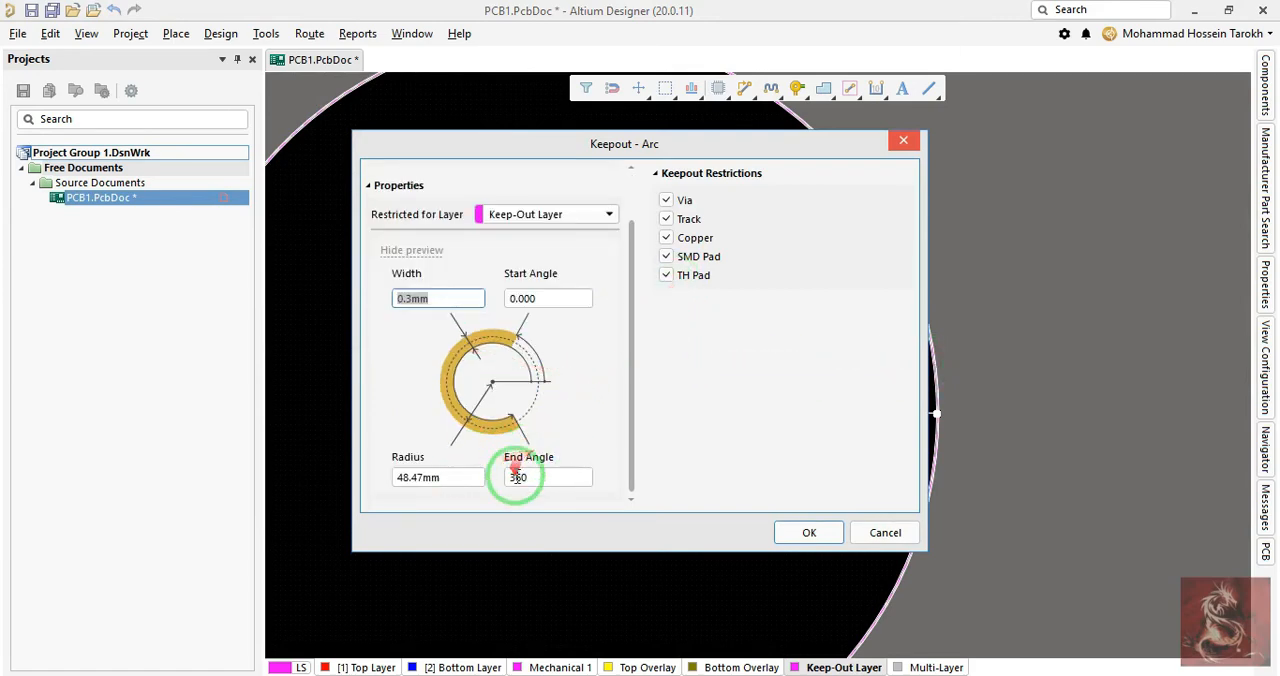
left_click(467, 477)
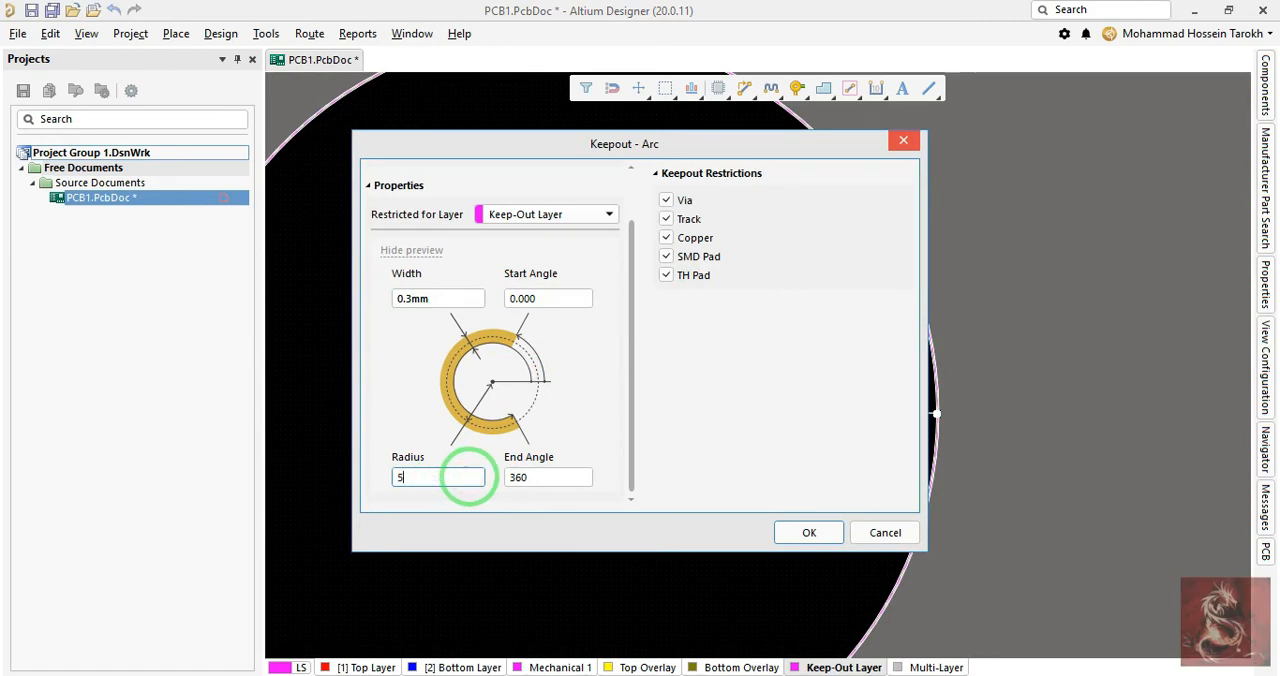
key("Return")
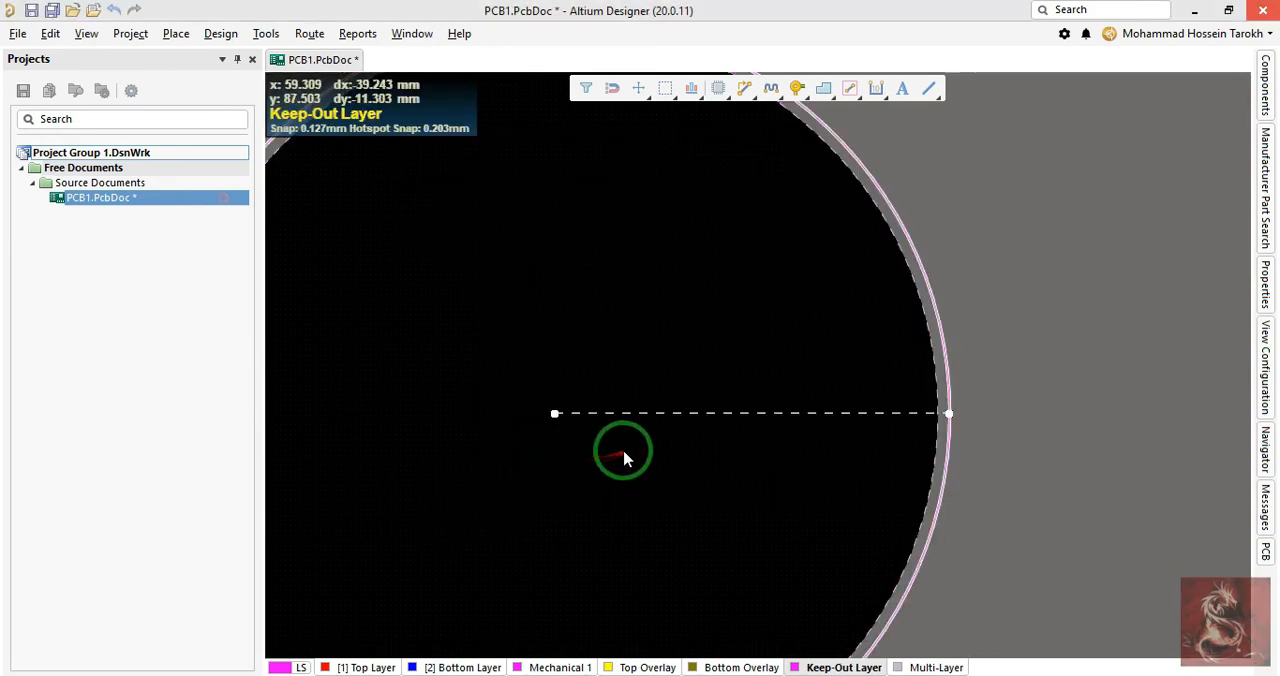
scroll(623, 457, "down", 2, "ctrl")
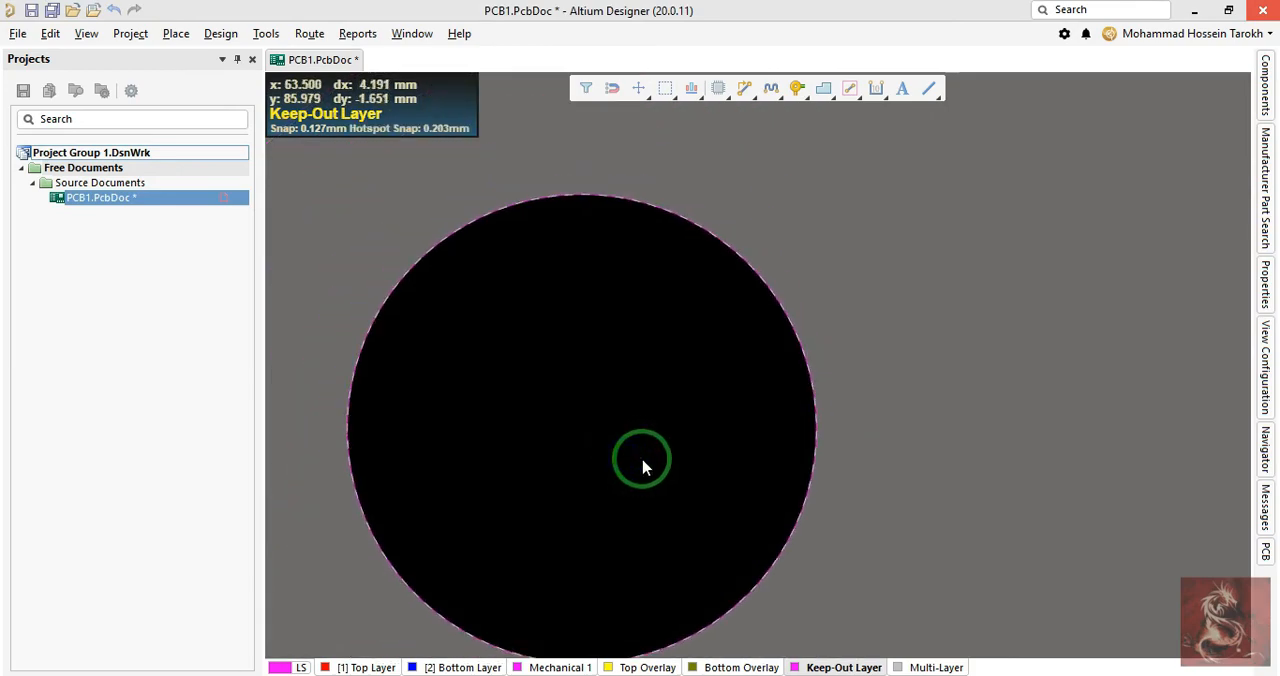
right_click_drag(449, 466, 500, 429)
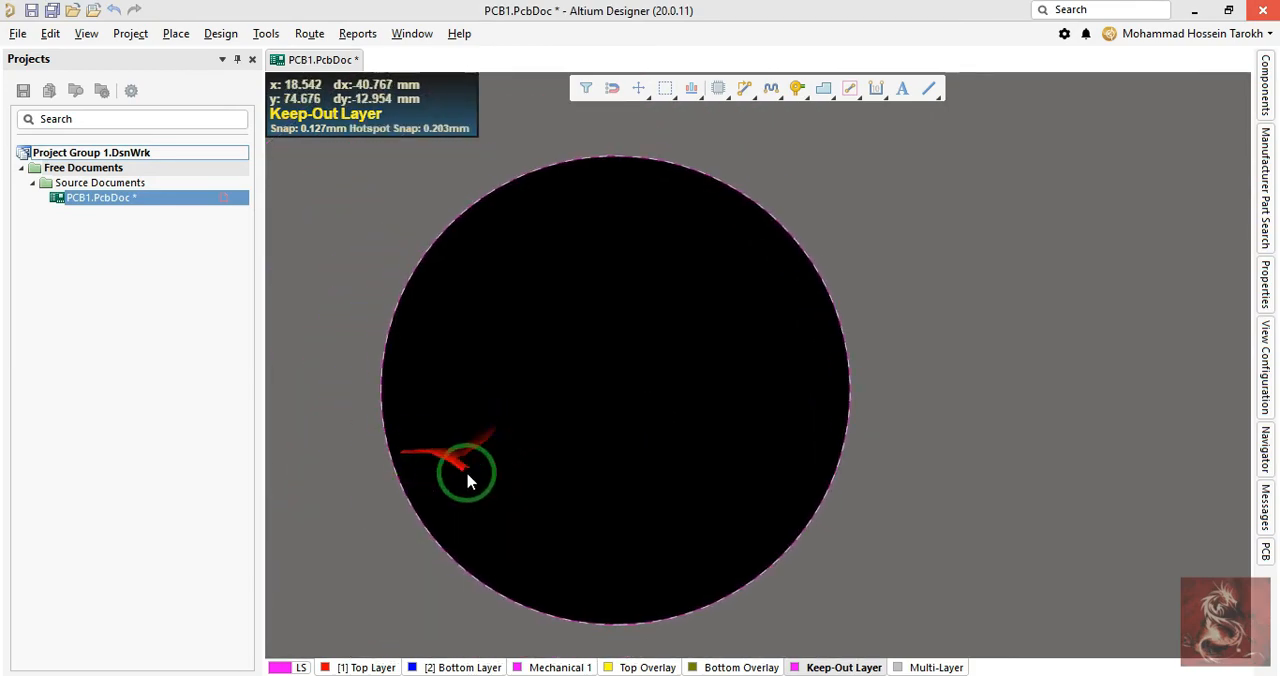
- Shorten the keepout circle to its lower half by moving one arc end to the opposite side of the circle
scroll(865, 413, "up", 1, "ctrl")
left_click_drag(894, 361, 757, 397)
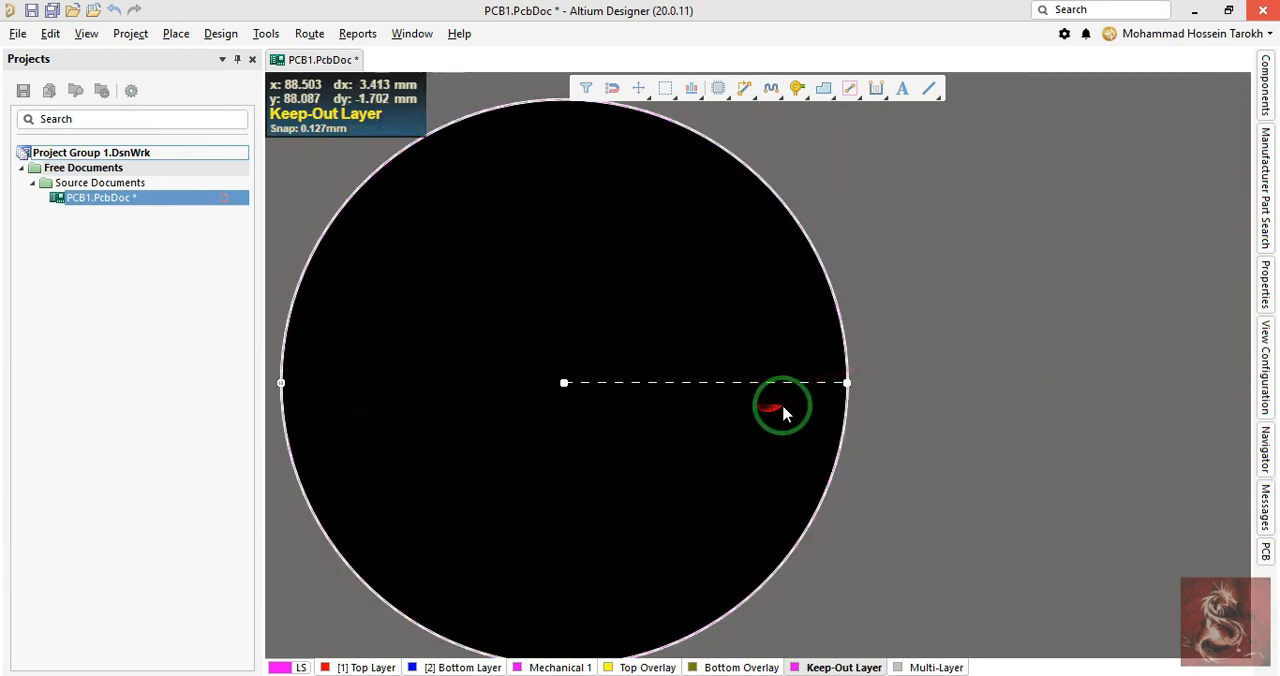
scroll(792, 398, "up", 1, "ctrl")
scroll(808, 401, "down", 1, "ctrl")
right_click_drag(814, 408, 1052, 450)
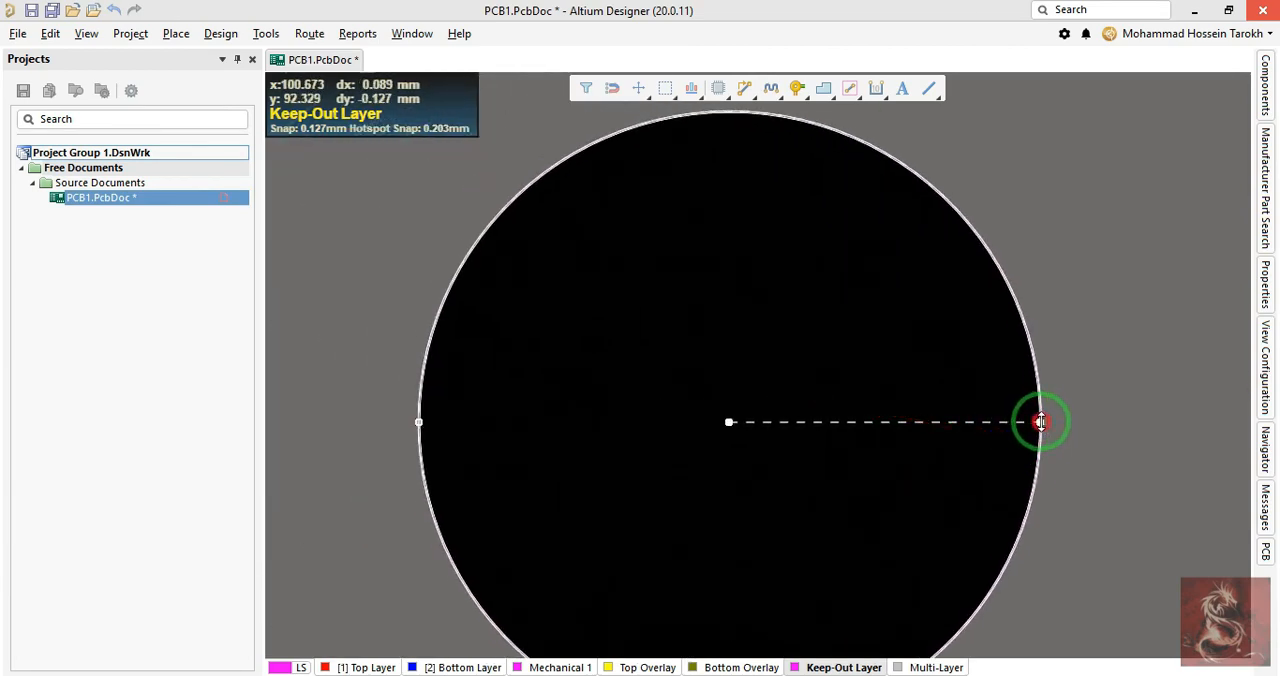
left_click_drag(1041, 421, 449, 410)
scroll(517, 437, "up", 3, "ctrl")
scroll(486, 428, "down", 2, "ctrl")
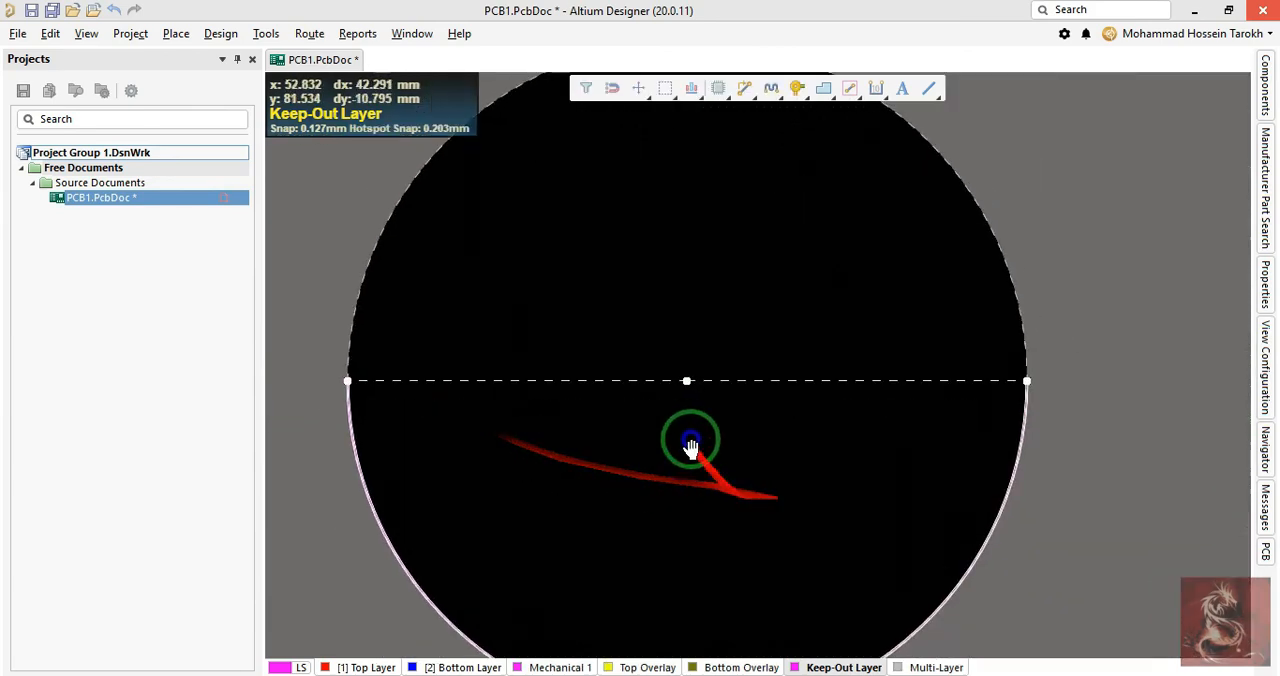
- Try to define the board shape from the half-circle arc alone, using the primitives' external edges
scroll(691, 447, "down", 3, "ctrl")
scroll(520, 550, "down", 1, "ctrl")
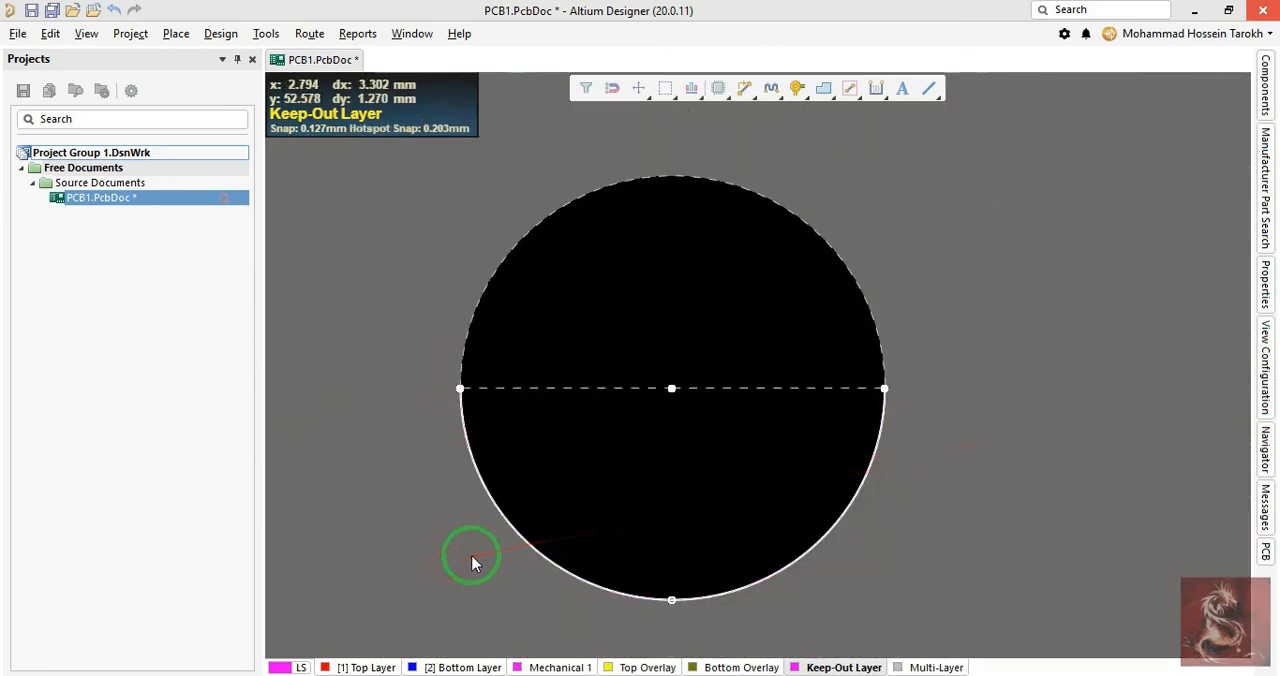
key("d")
key("s")
key("d")
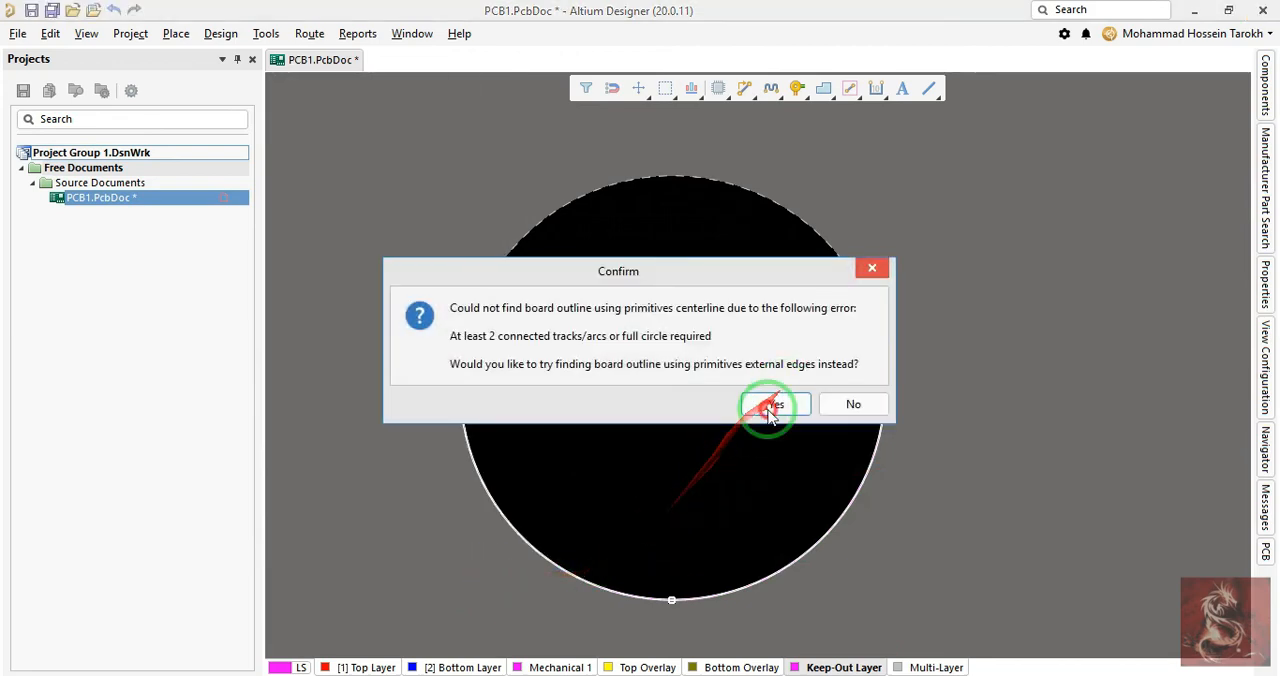
left_click(768, 409)
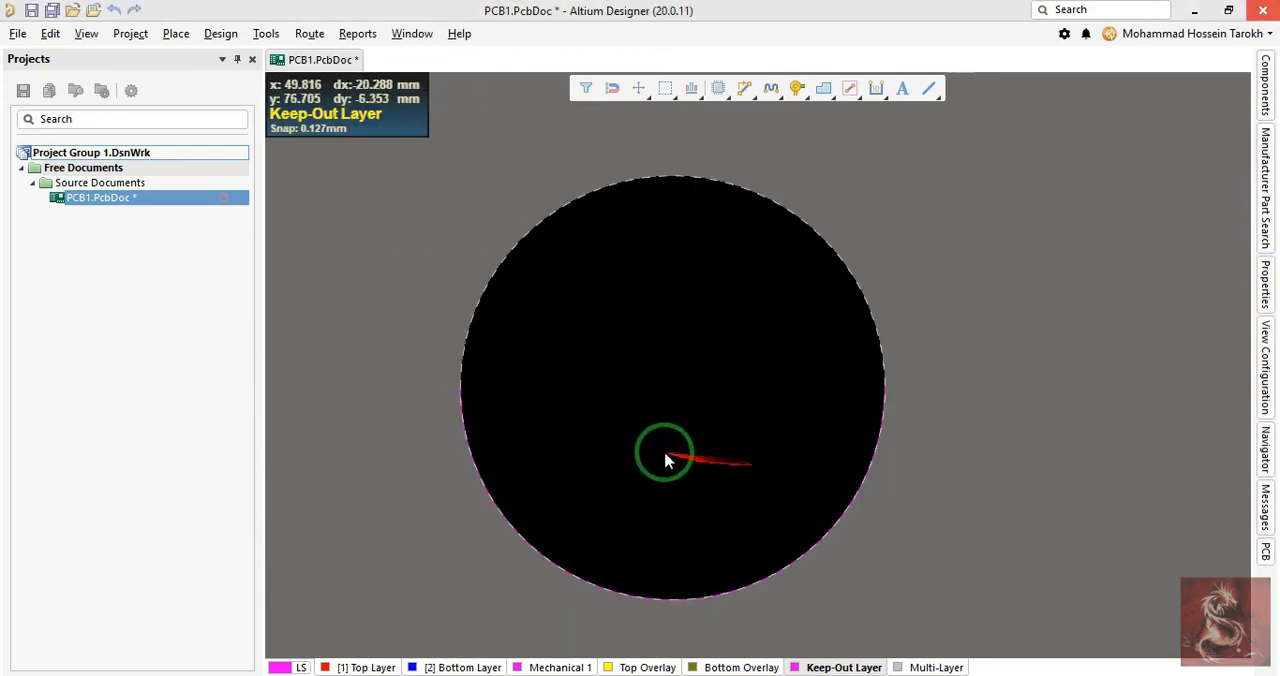
- Place a horizontal line on the Keep-Out Layer joining the two ends of the half-circle arc
scroll(663, 457, "up", 2, "ctrl")
key("p")
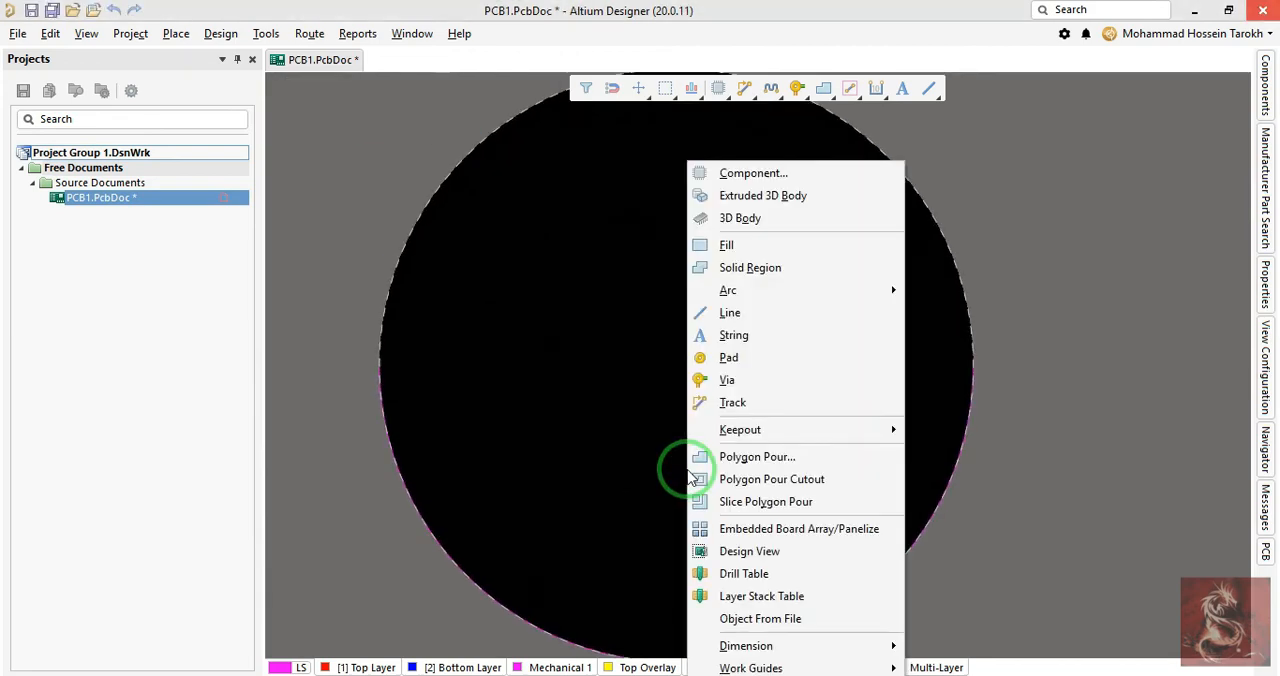
left_click(697, 478)
scroll(1040, 374, "up", 4, "ctrl")
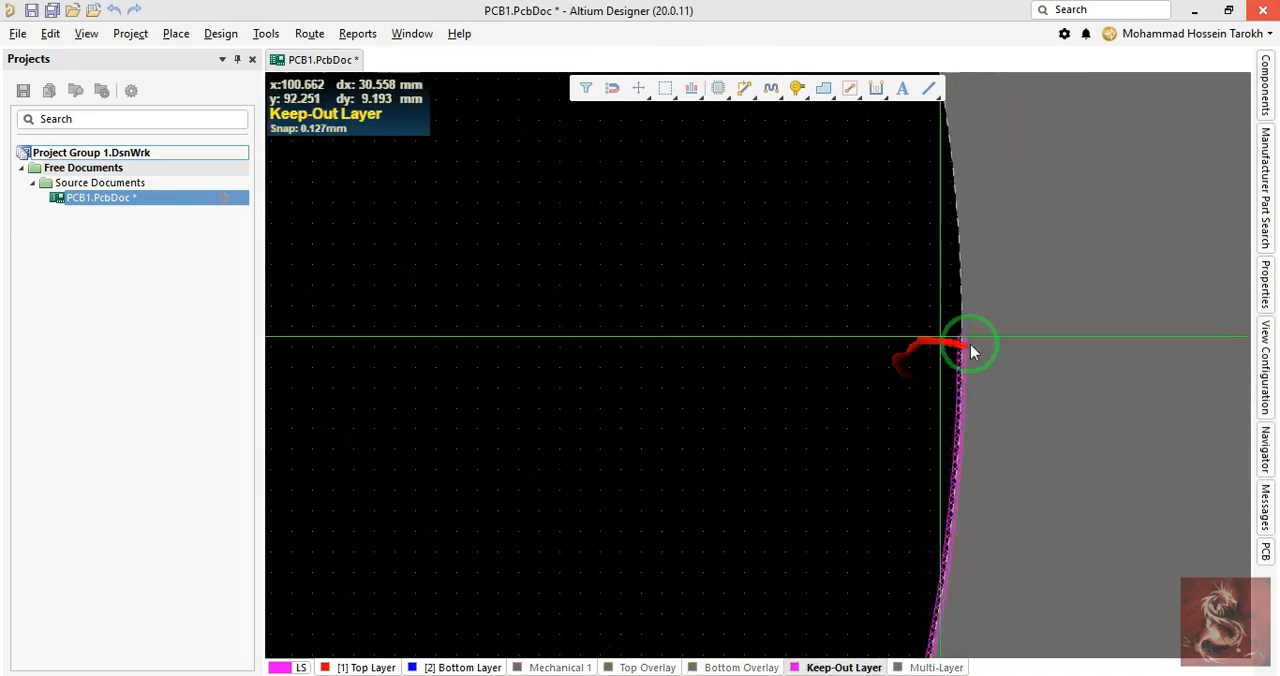
left_click(955, 338)
scroll(623, 437, "down", 3, "ctrl")
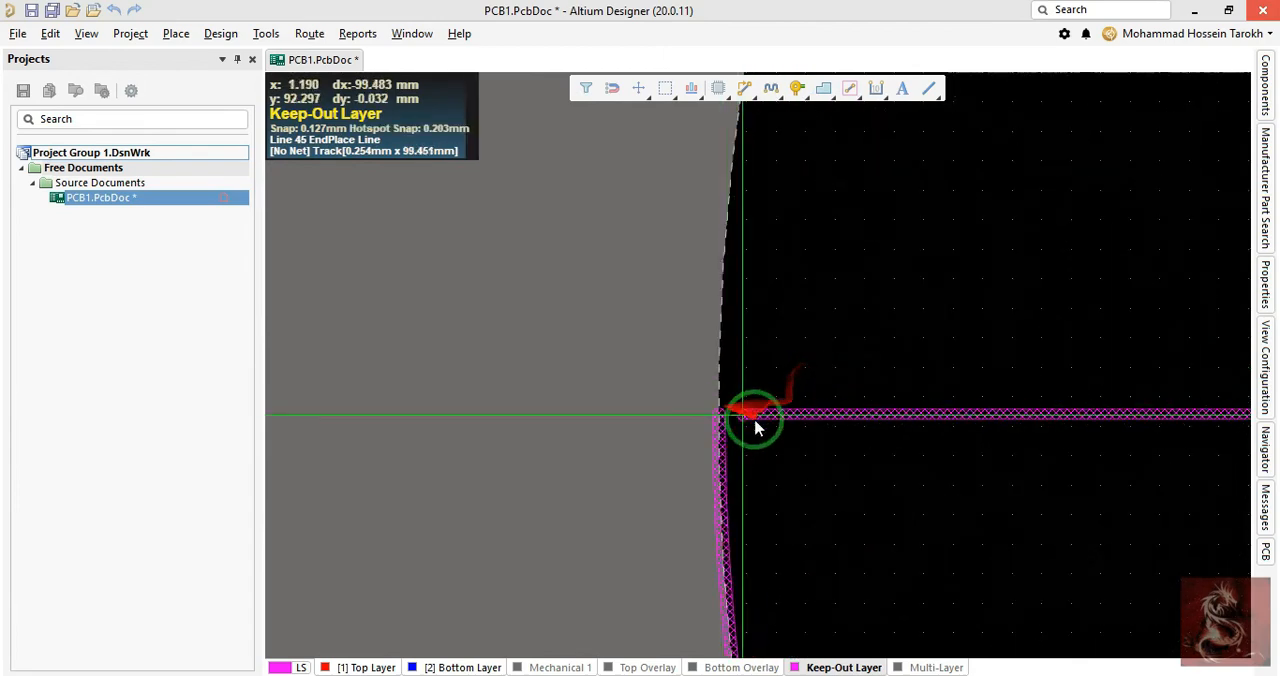
left_click(721, 419)
right_click(722, 419)
right_click(722, 419)
right_click(803, 466)
- Set the width of the horizontal keepout line to 0.3 mm
left_click(770, 417)
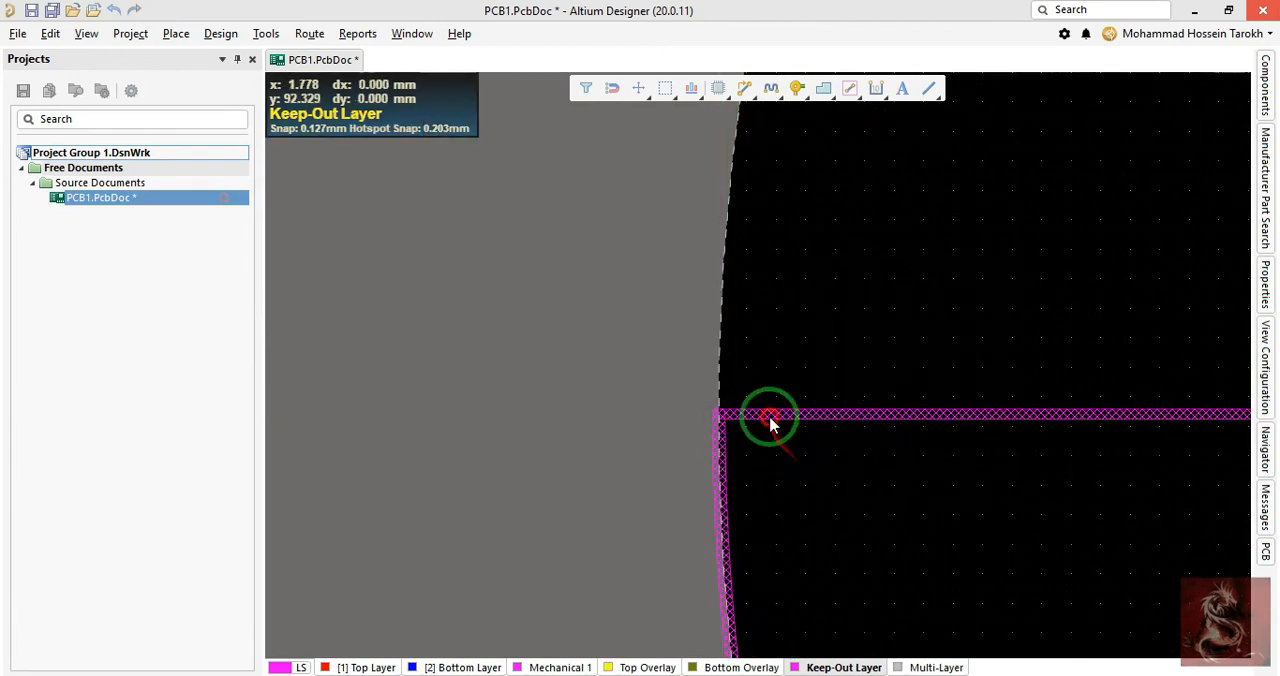
double_click(770, 420)
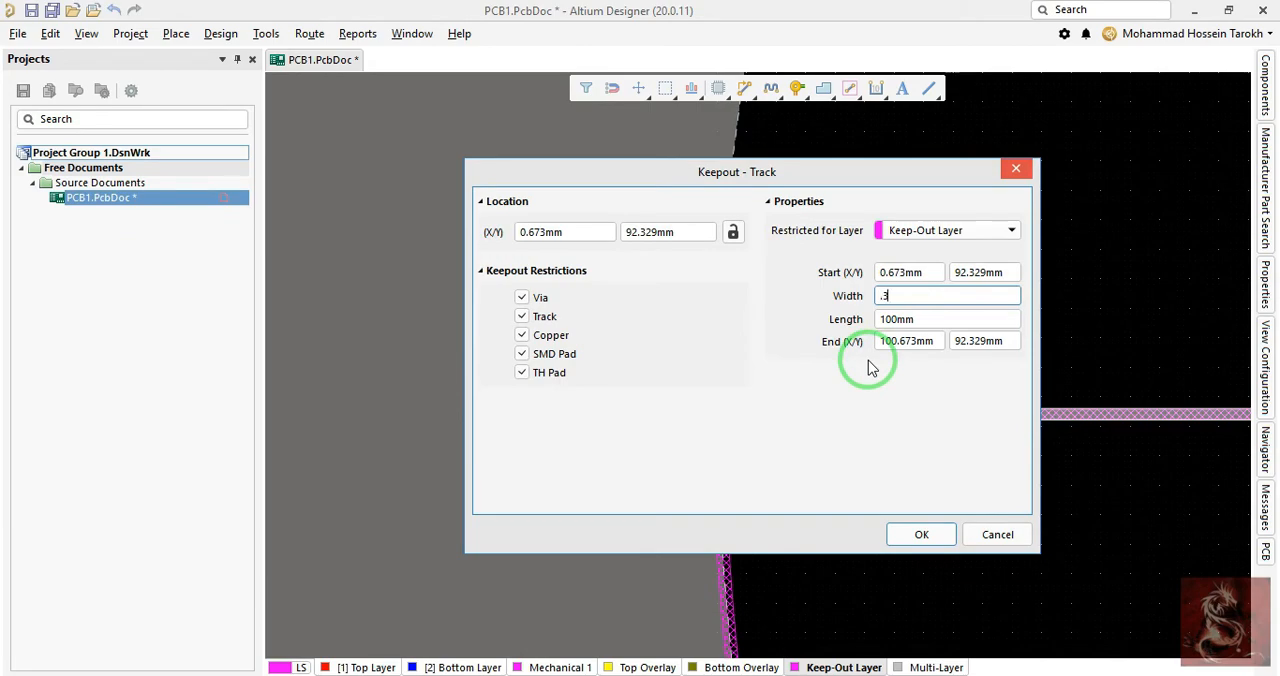
key("Return")
- Select the half-circle arc and its closing line and define the board shape from them
scroll(586, 294, "up", 4, "ctrl")
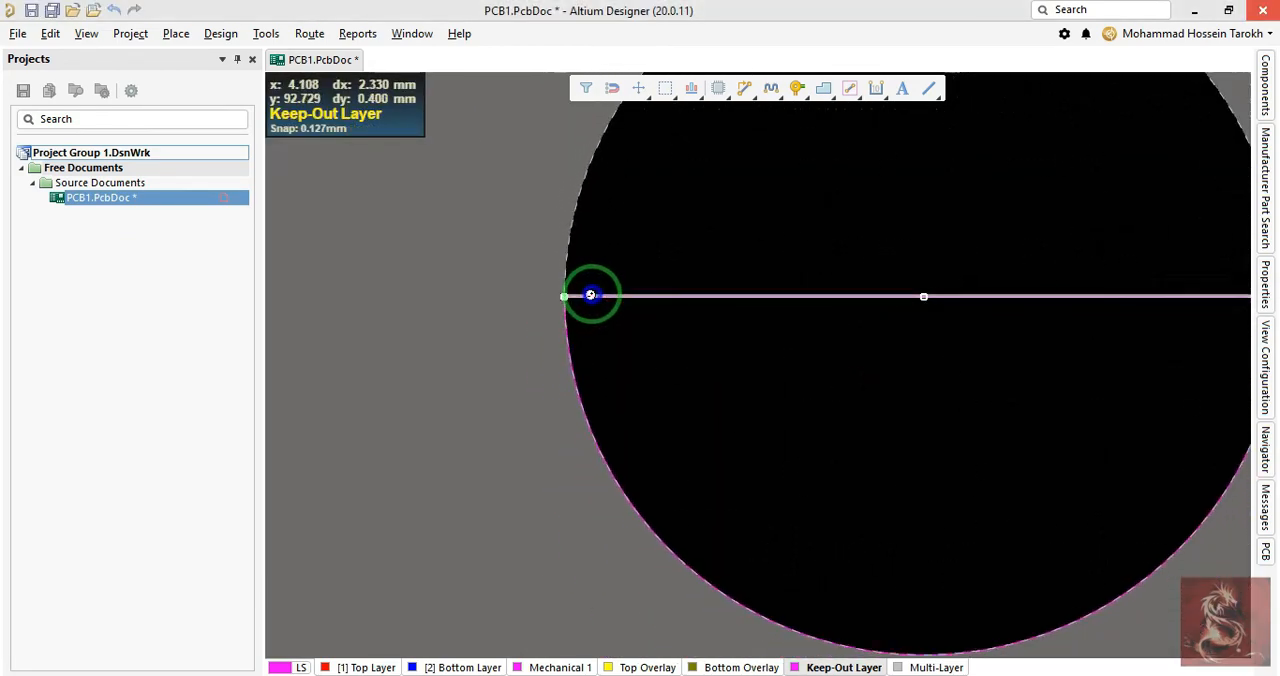
scroll(596, 296, "down", 1, "ctrl")
key("ctrl+a")
key("d")
key("s")
key("d")
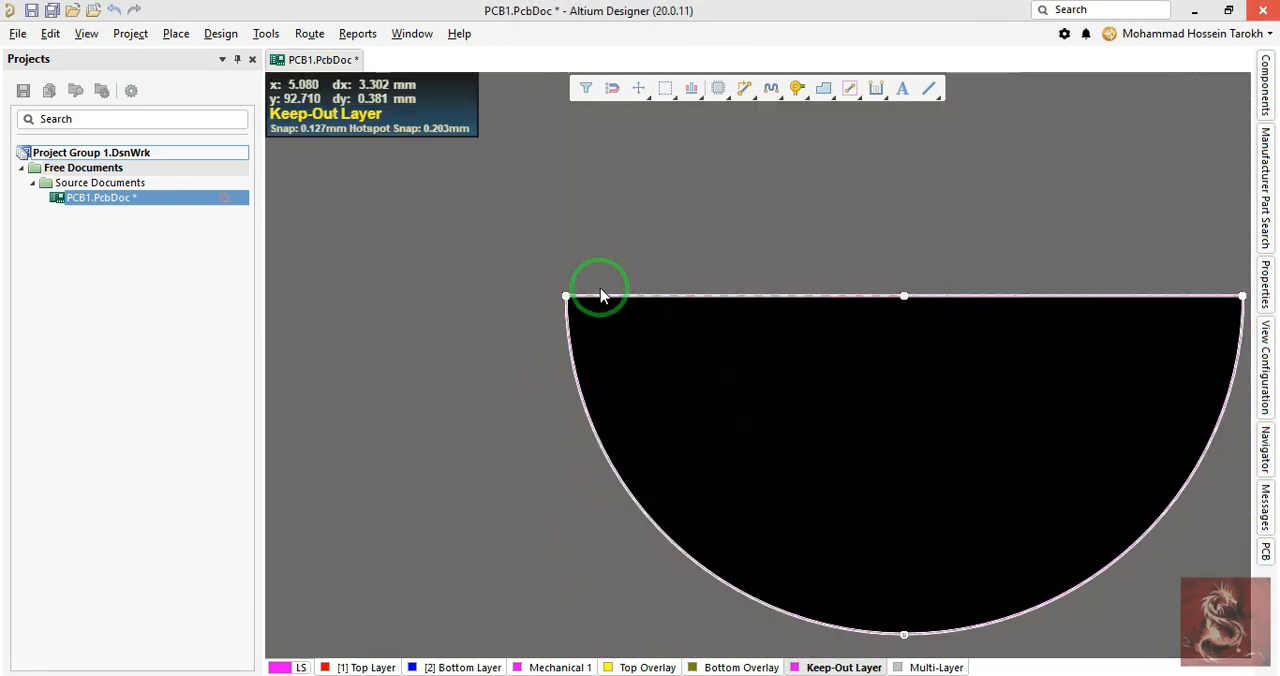
- Check the half-circle board in the 3D view and go back to 2D
scroll(724, 234, "down", 1, "ctrl")
key("3")
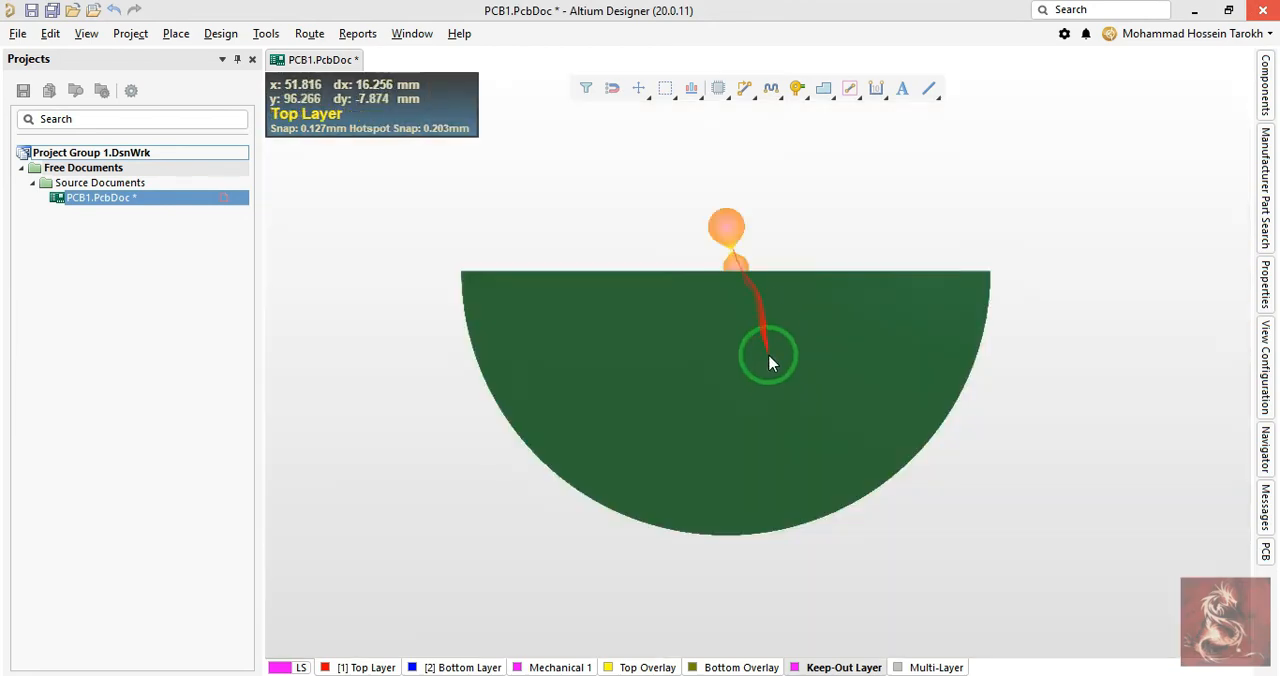
scroll(780, 370, "down", 1, "ctrl")
key("2")
scroll(790, 380, "up", 1, "ctrl")
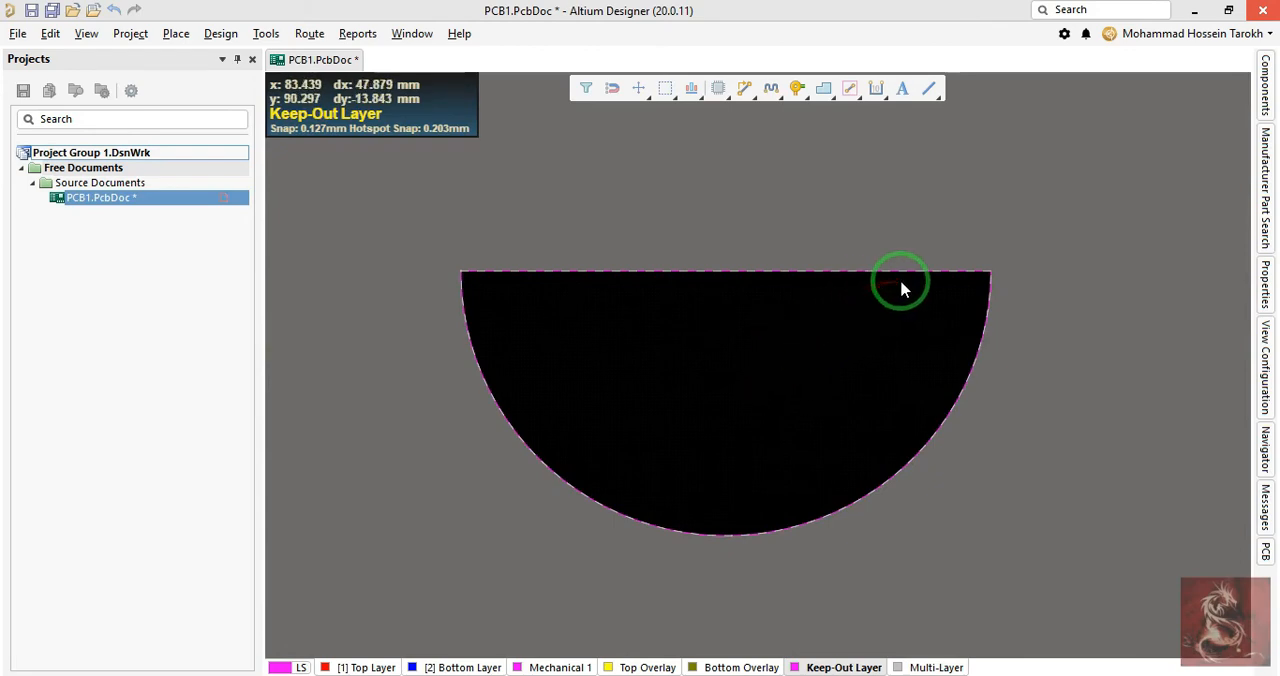
key("ctrl+z")
key("ctrl+y")
- Shorten the half-circle arc to its left quarter by moving the right end to the lowest point of the board edge
scroll(993, 276, "up", 1, "ctrl")
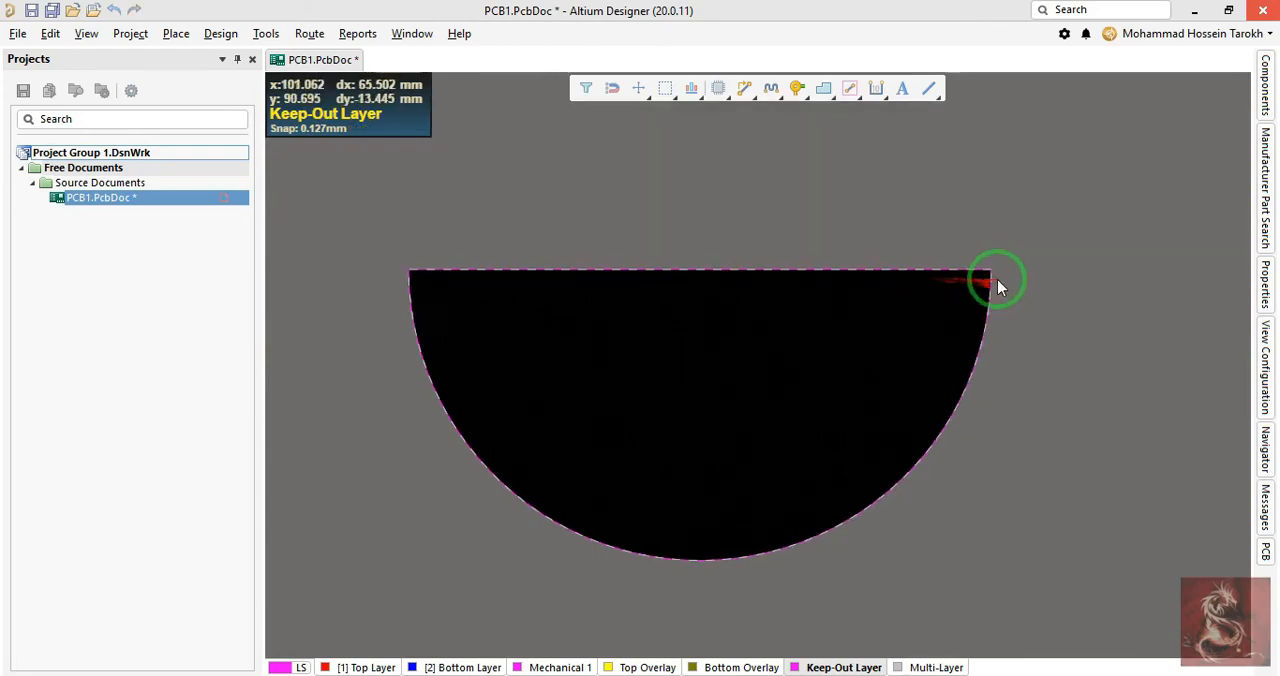
left_click_drag(998, 280, 949, 324)
scroll(973, 294, "up", 2, "ctrl")
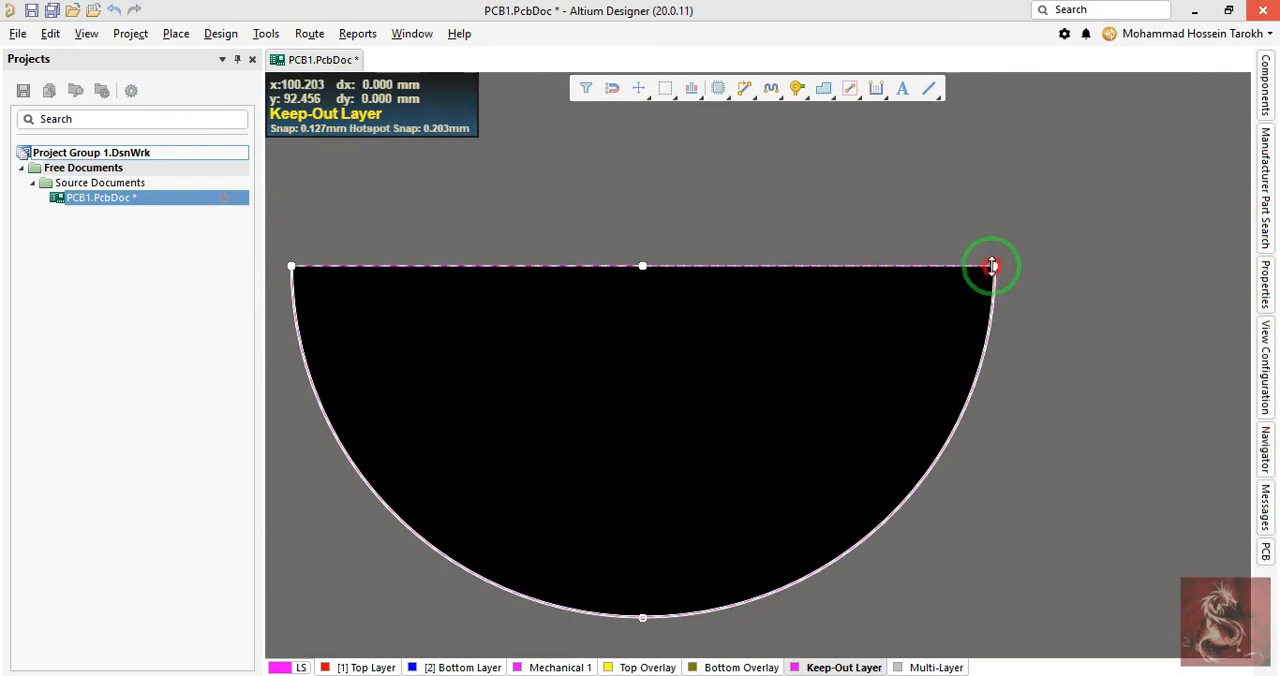
left_click_drag(991, 265, 643, 610)
left_click(667, 358)
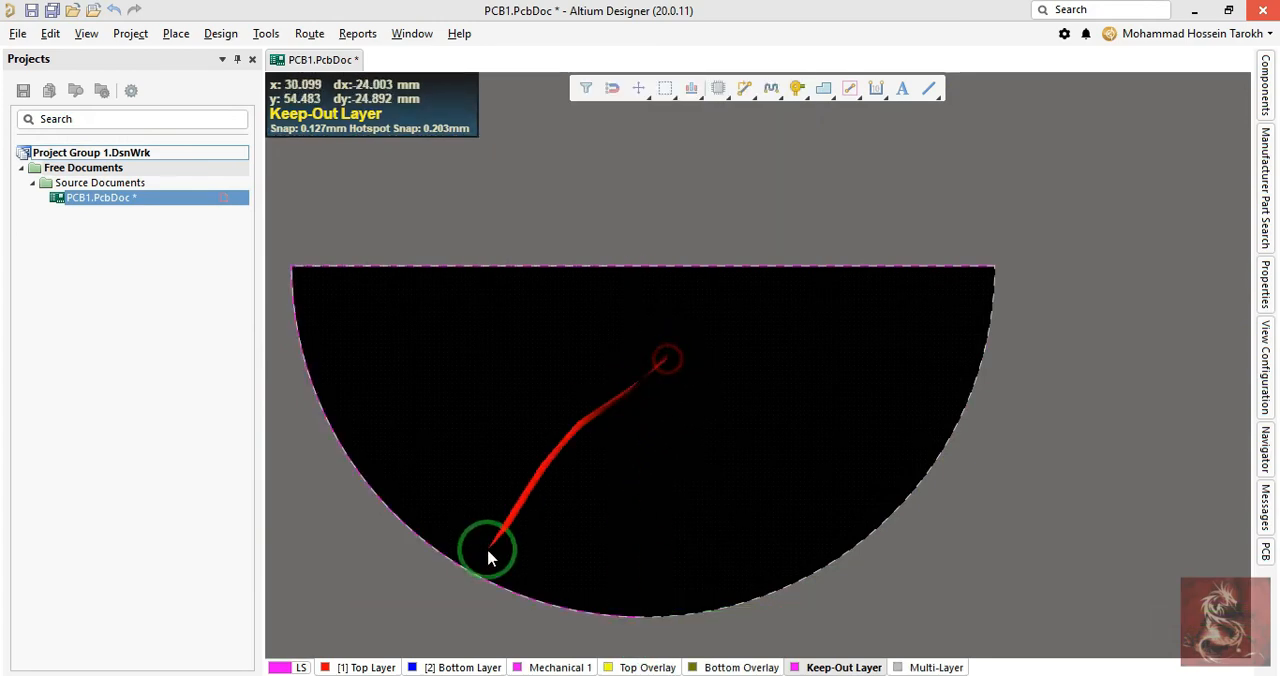
- Try changing the quarter arc's start angle to 0 and its end angle to 45
left_click(425, 565)
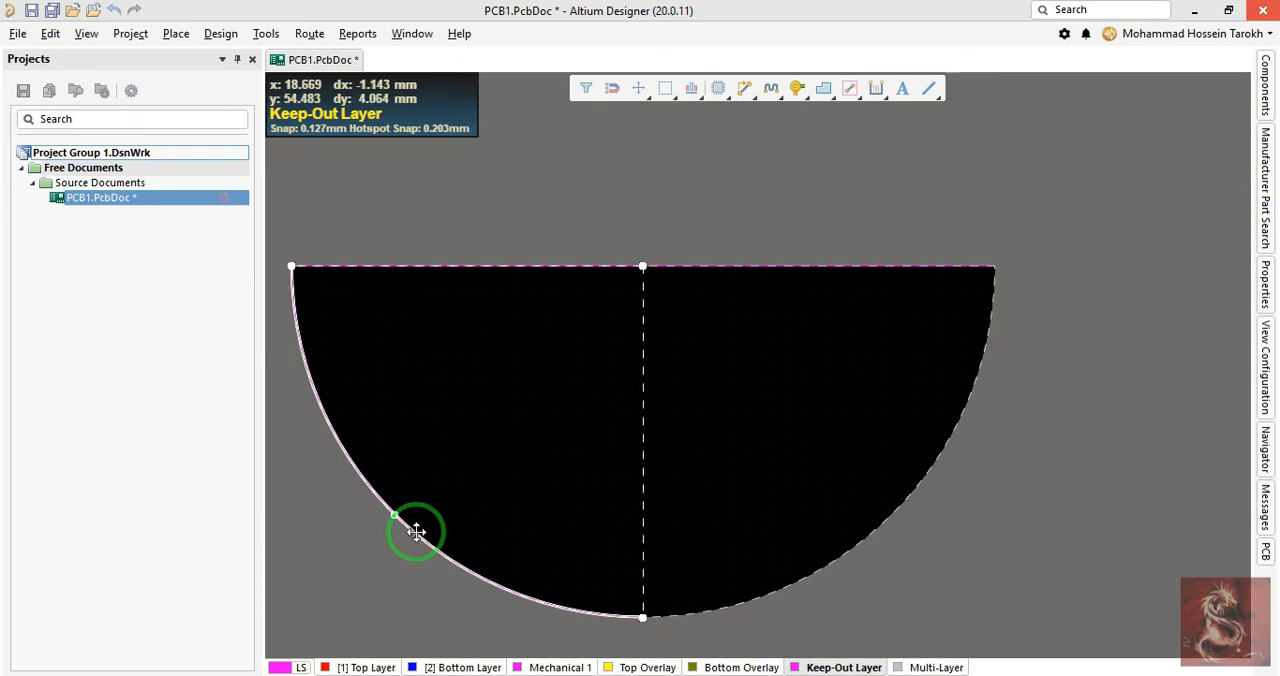
double_click(416, 531)
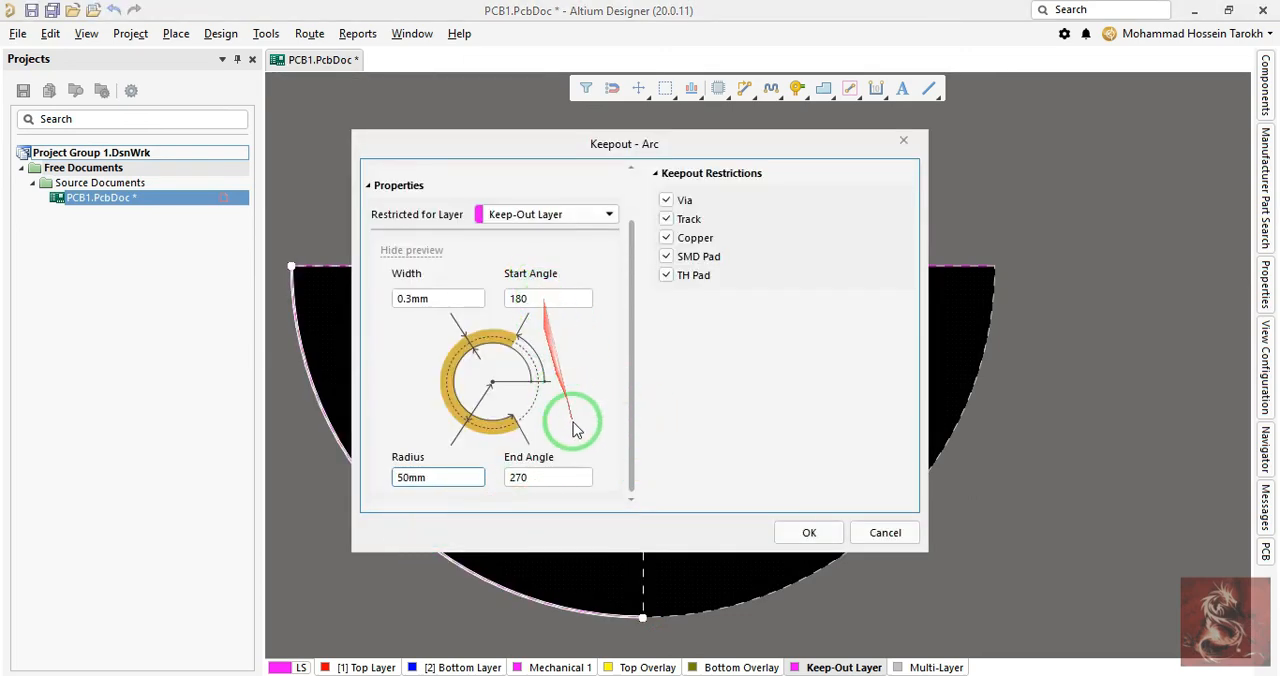
left_click(531, 298)
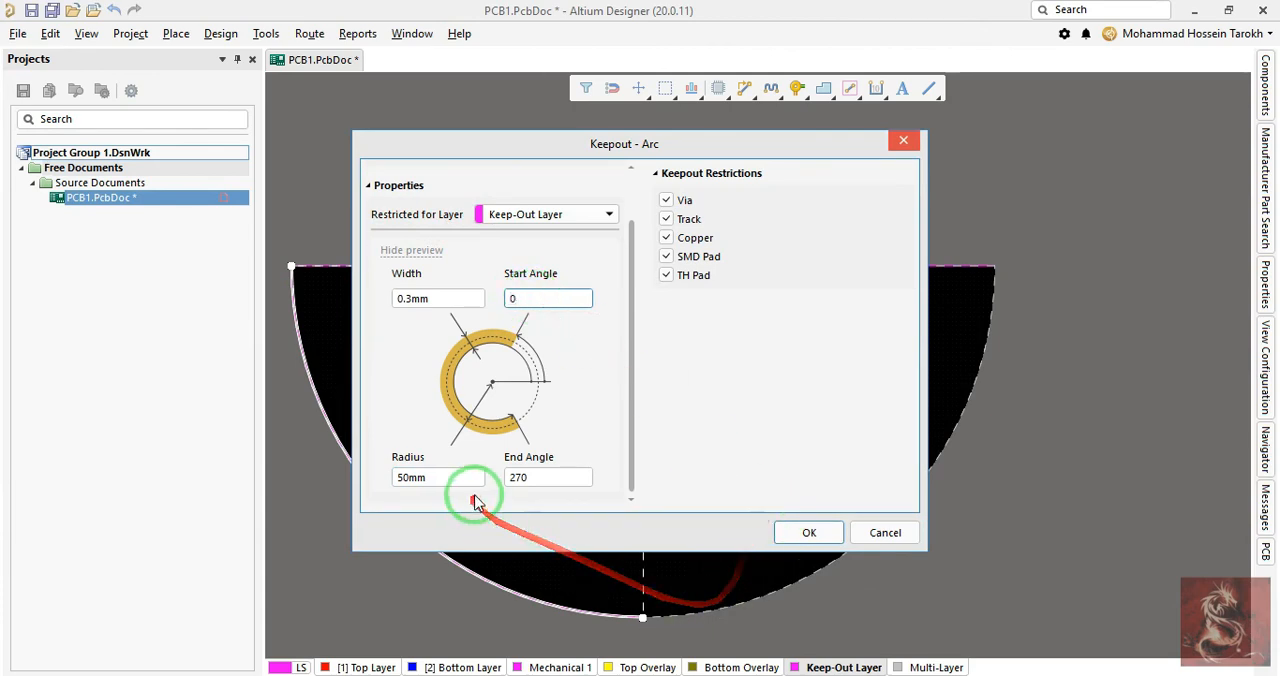
left_click(533, 477)
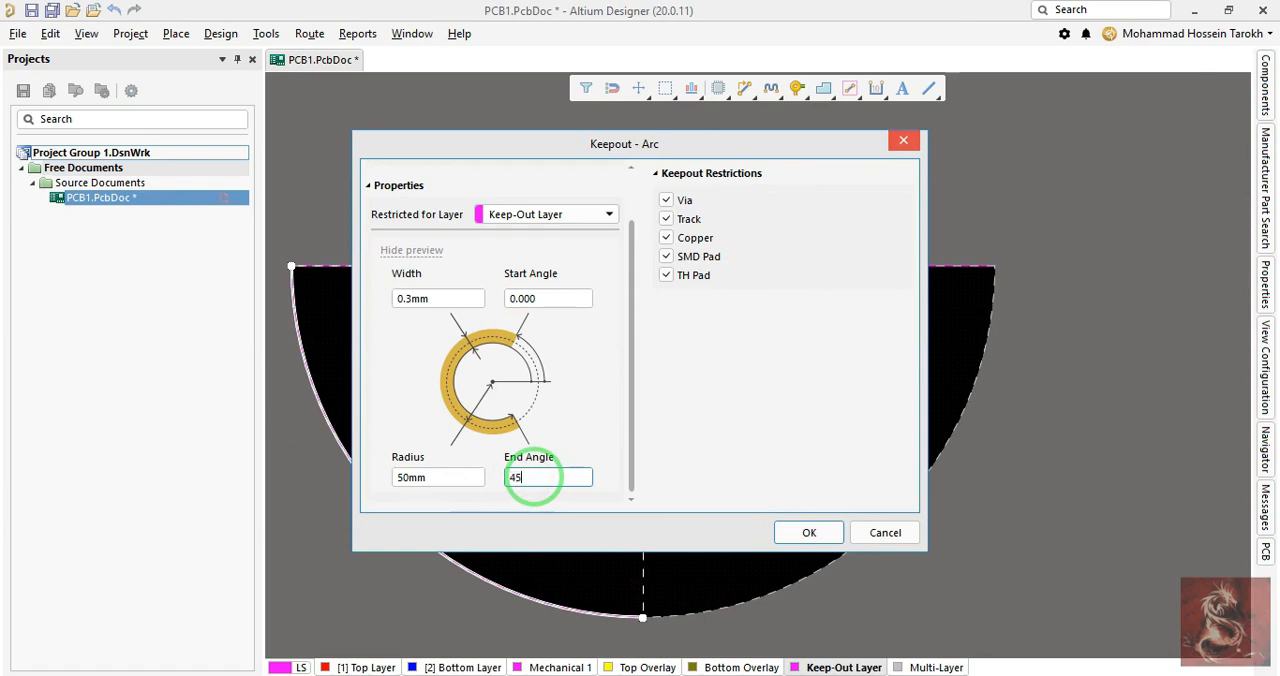
key("Return")
right_click_drag(880, 320, 828, 482)
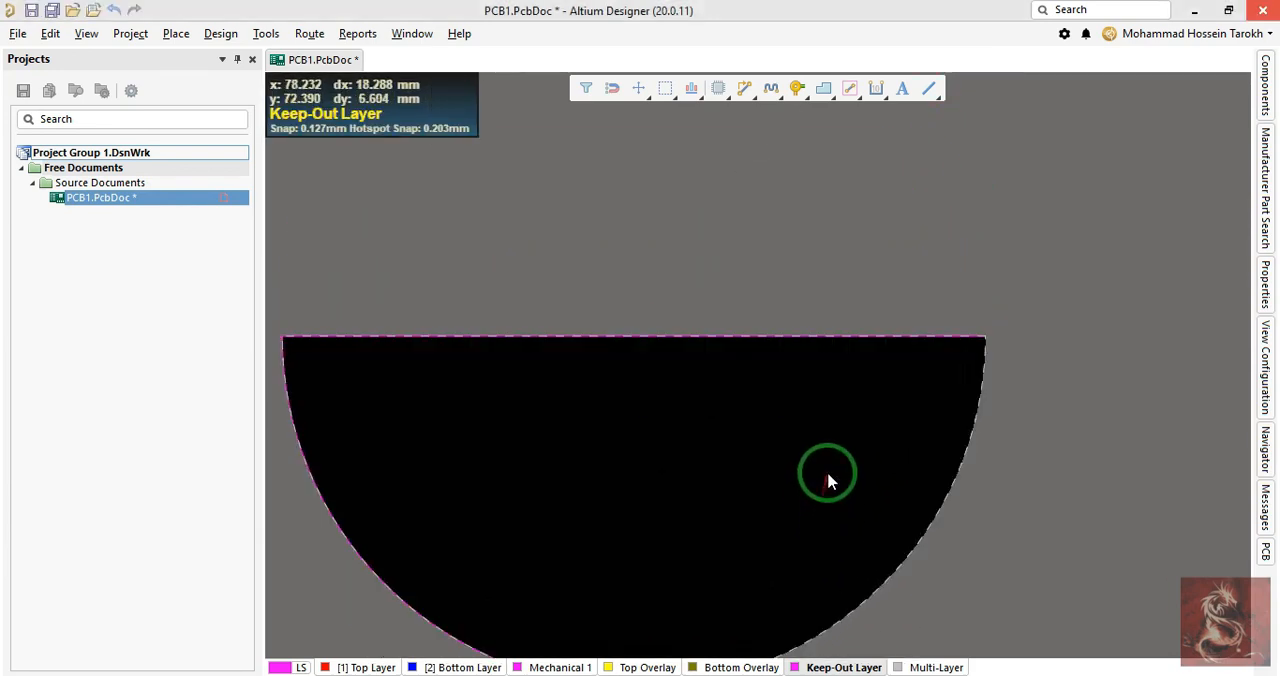
- Reopen the quarter arc's properties and try a negative end angle with the start angle kept at 180
scroll(828, 474, "down", 1)
scroll(612, 594, "up", 1, "ctrl")
left_click_drag(611, 588, 561, 627)
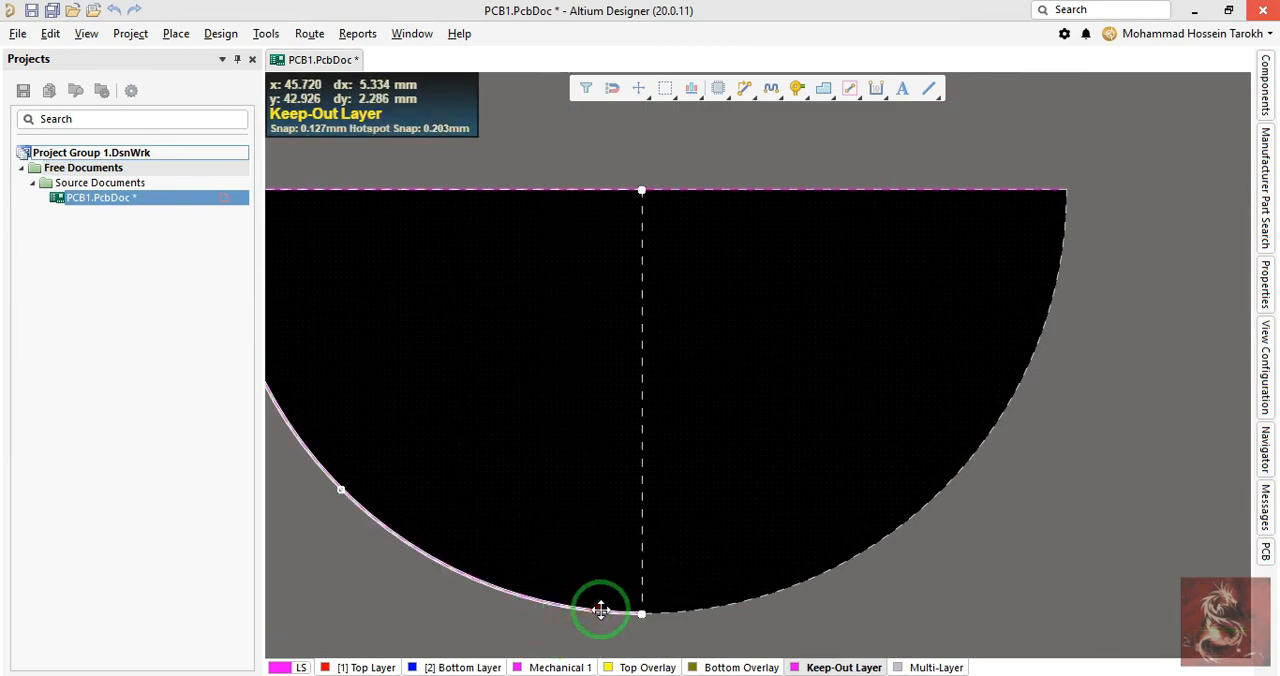
double_click(601, 610)
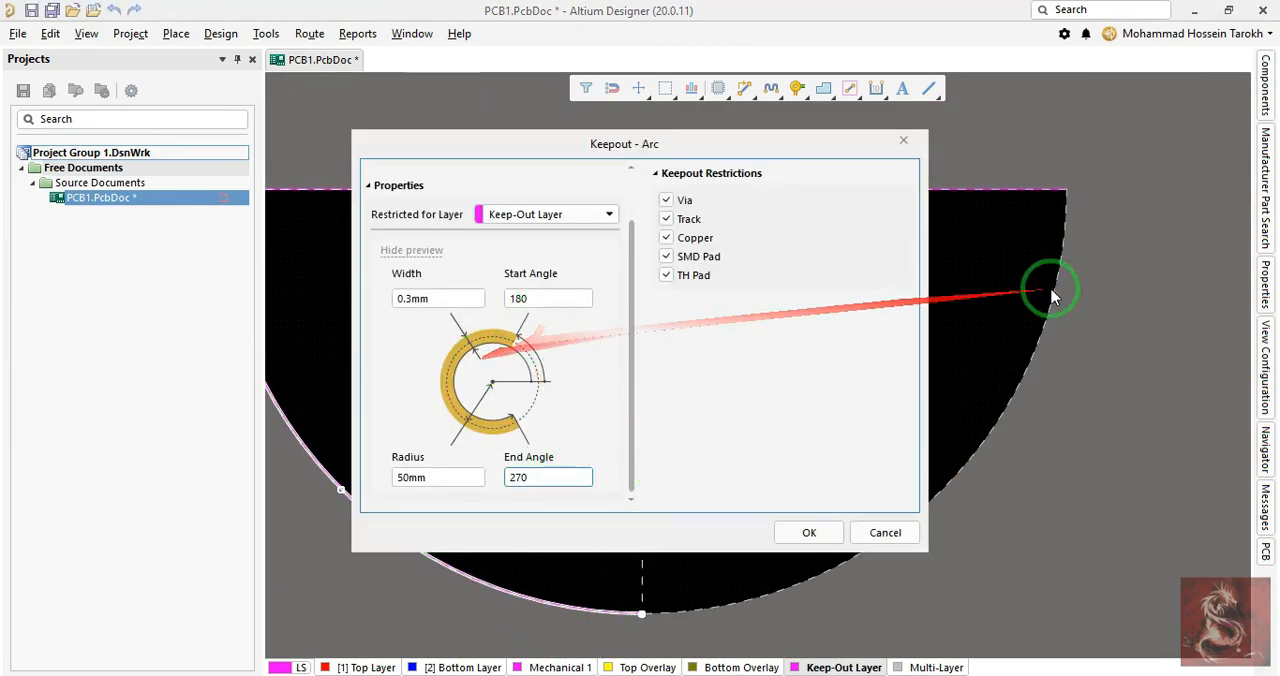
left_click(541, 476)
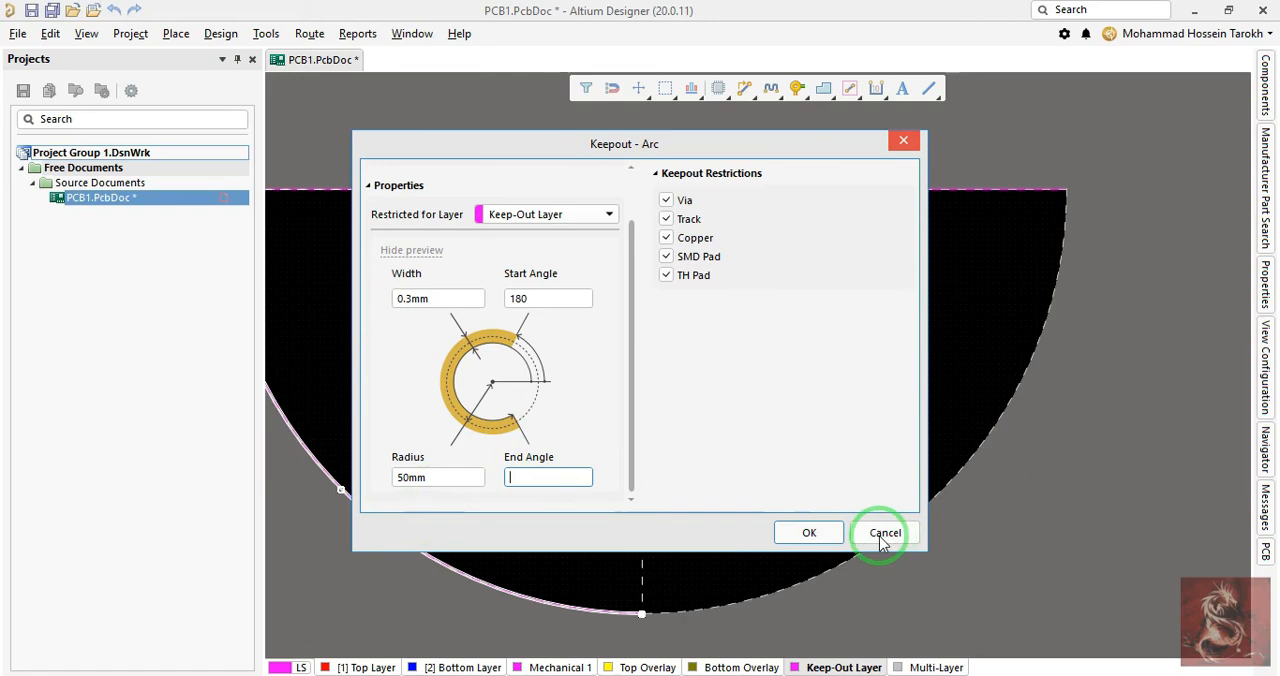
type("-")
left_click(575, 460)
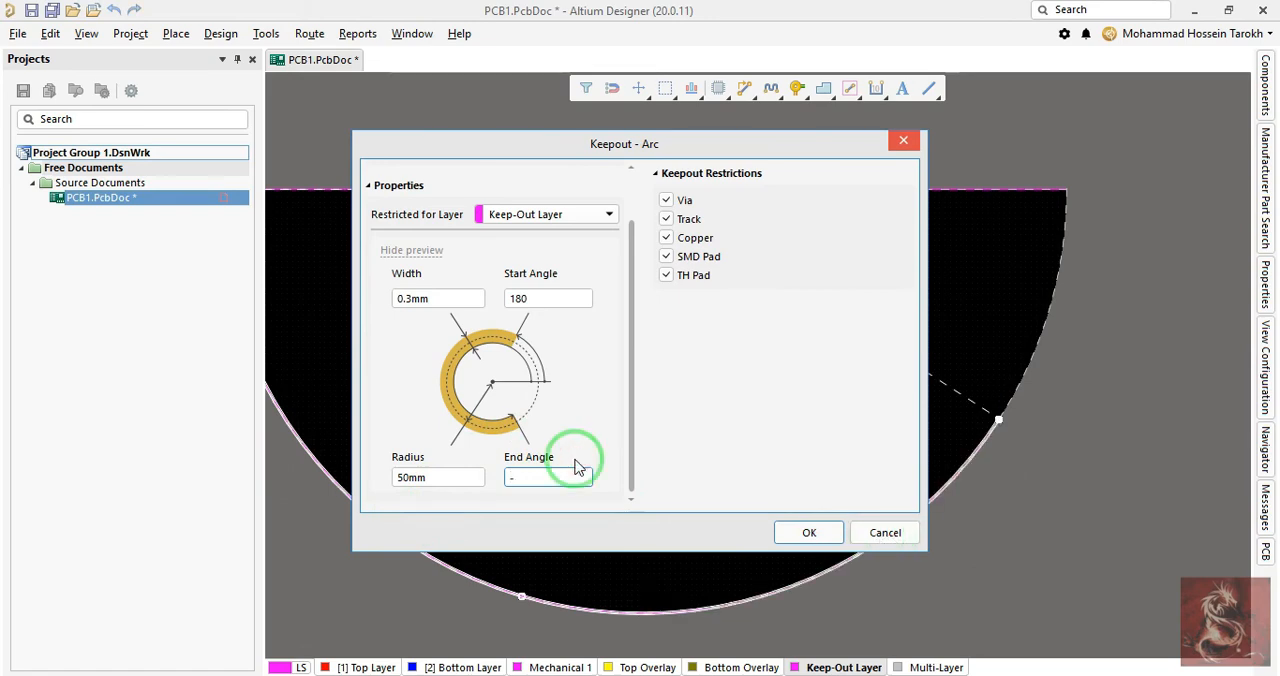
key("Return")
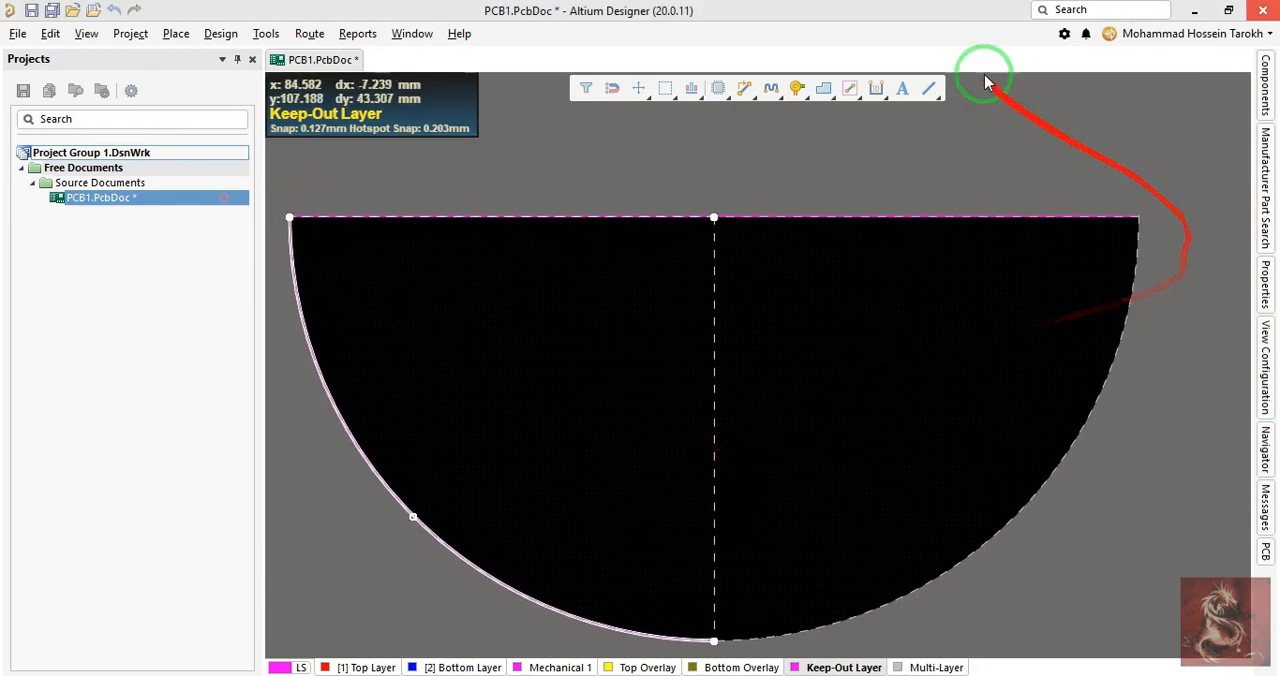
right_click_drag(432, 220, 538, 370)
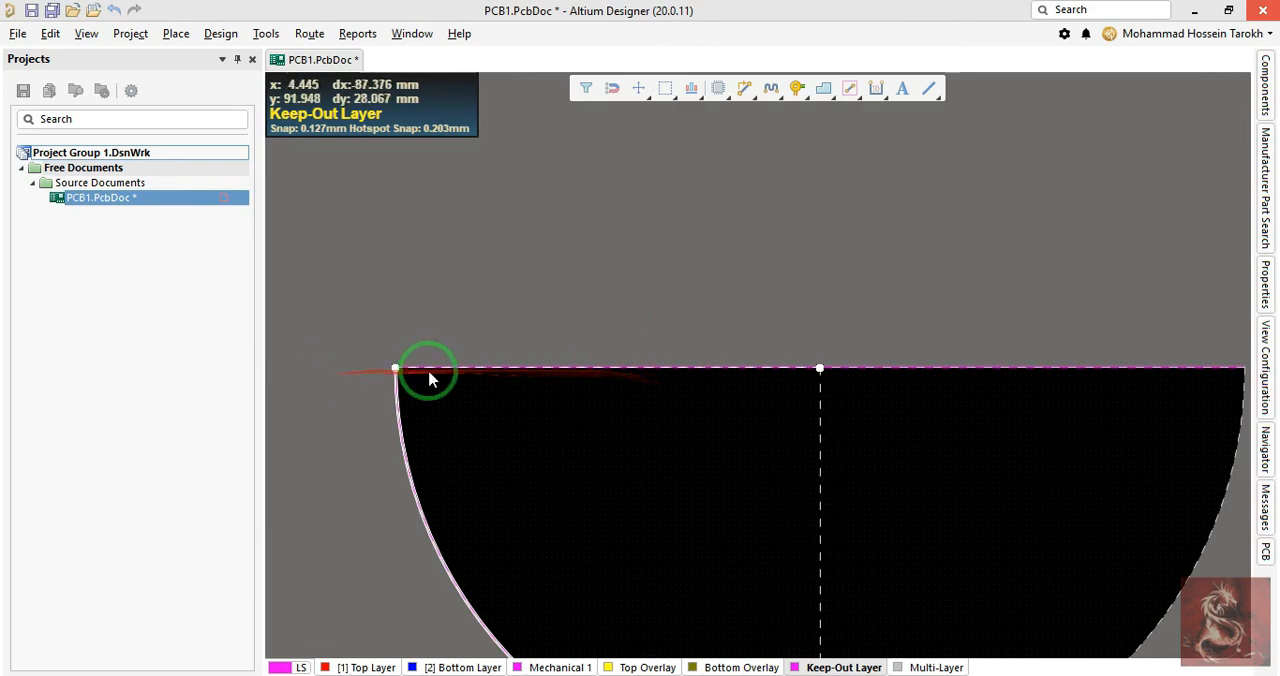
- Reopen the quarter arc's properties and apply a start angle of 180 and an end angle of 270
right_click_drag(549, 451, 534, 304)
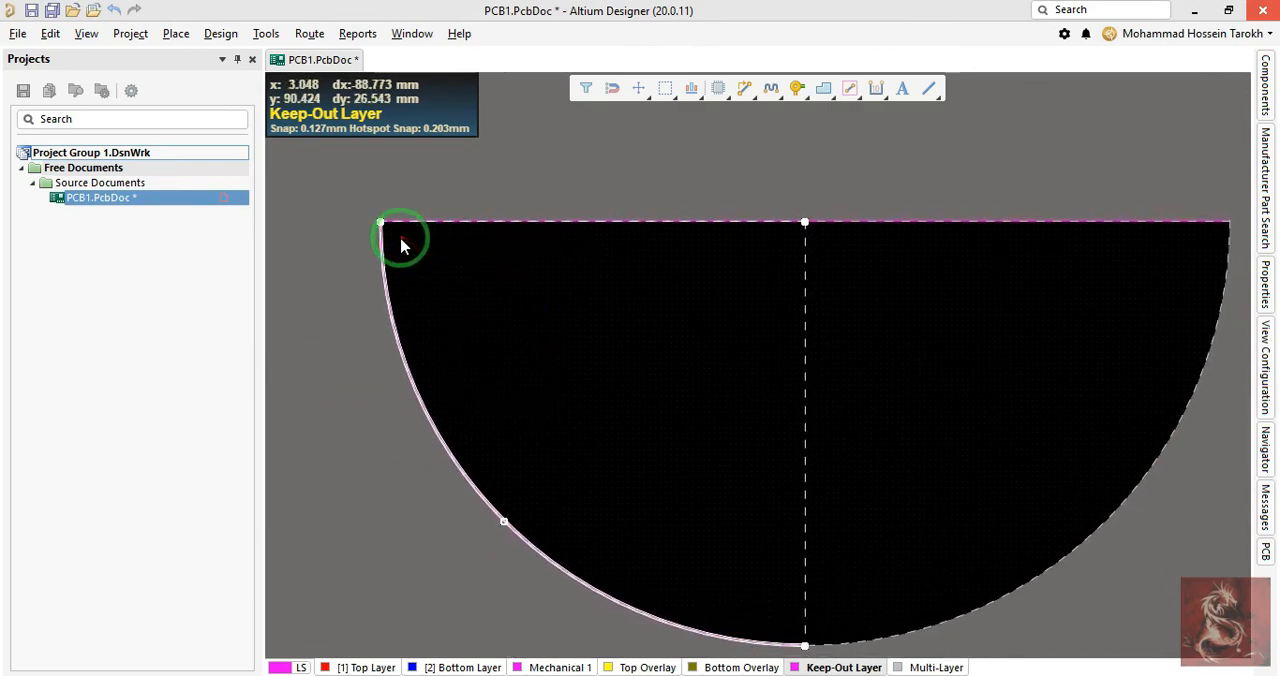
right_click_drag(596, 388, 508, 332)
right_click_drag(608, 318, 641, 333)
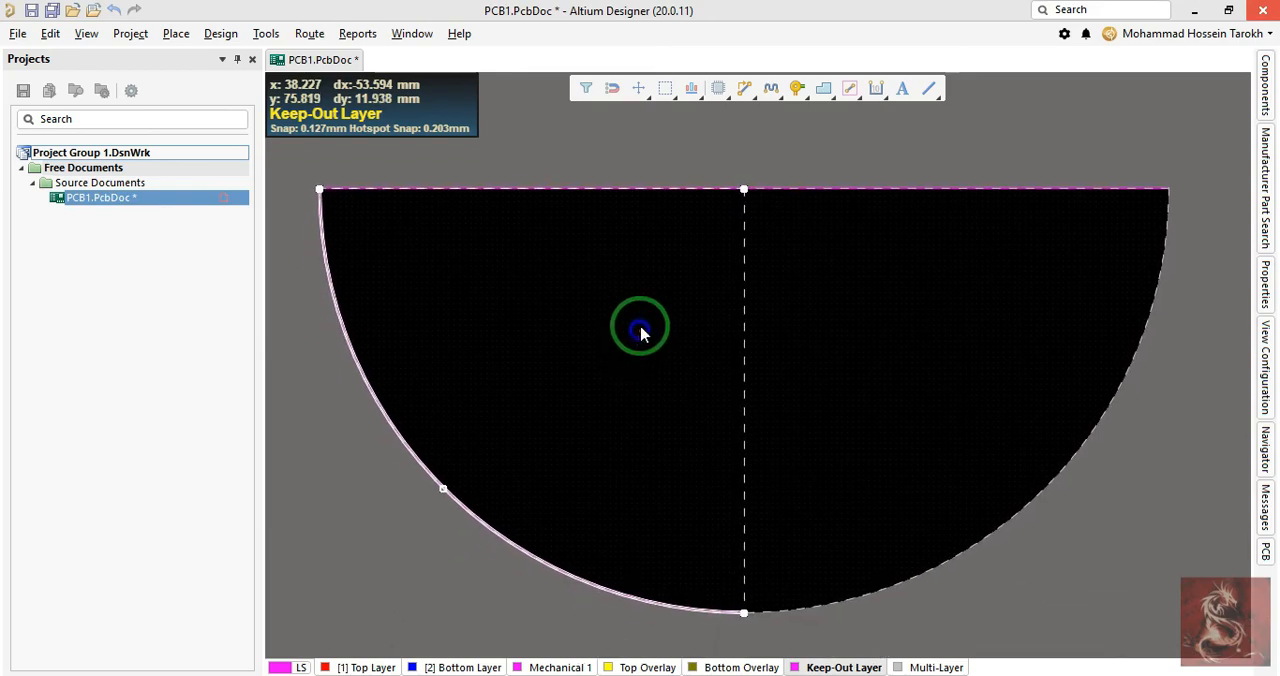
double_click(736, 610)
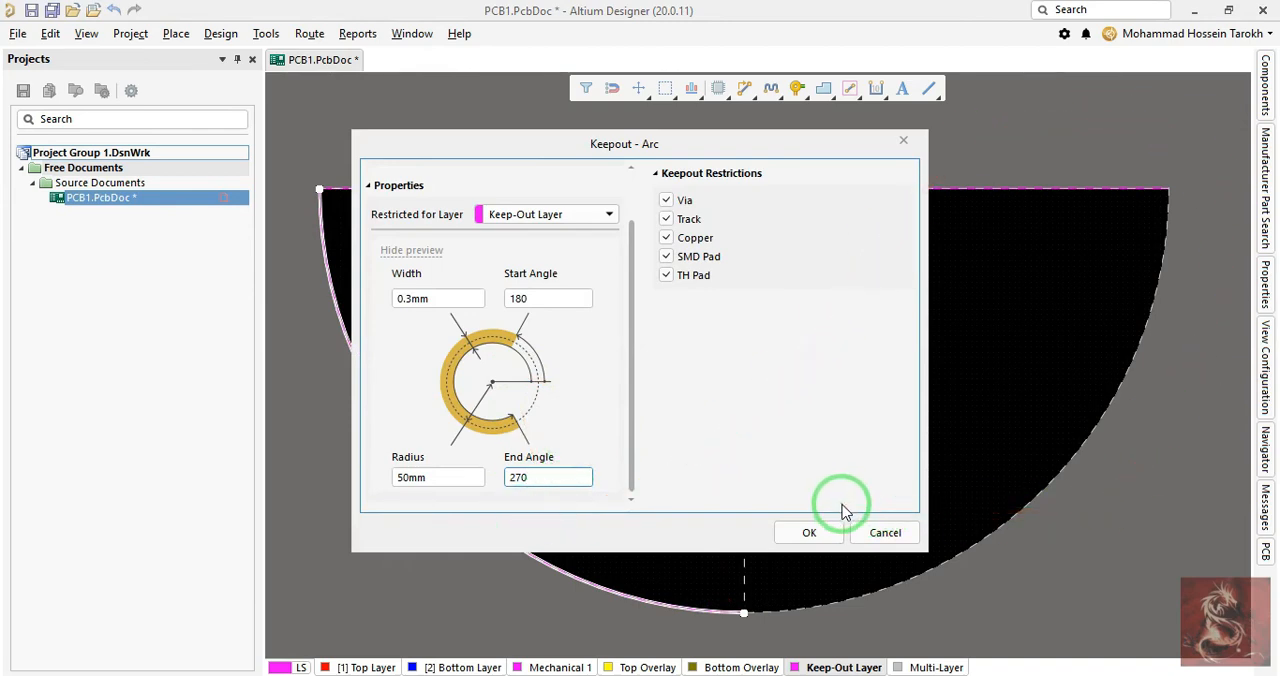
left_click(811, 532)
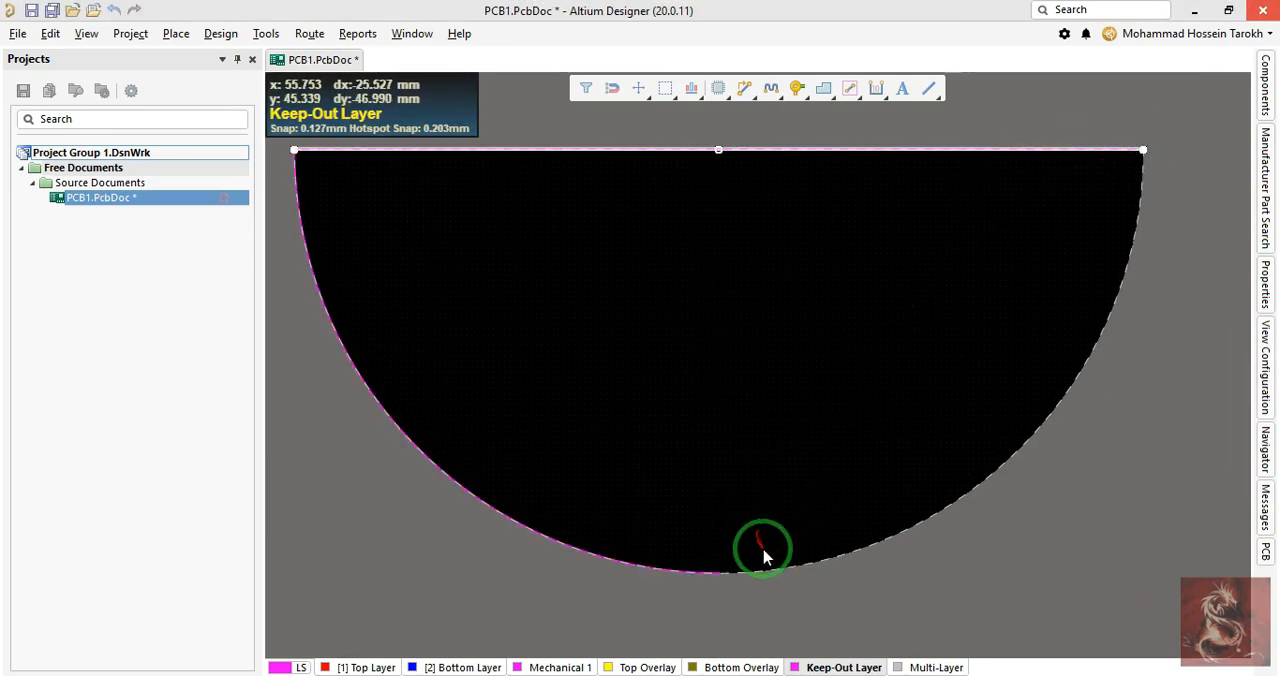
- Place a vertical keep-out track from the quarter arc's lower end up to the midpoint of the horizontal track
key("p")
key("e")
scroll(726, 597, "up", 7, "ctrl")
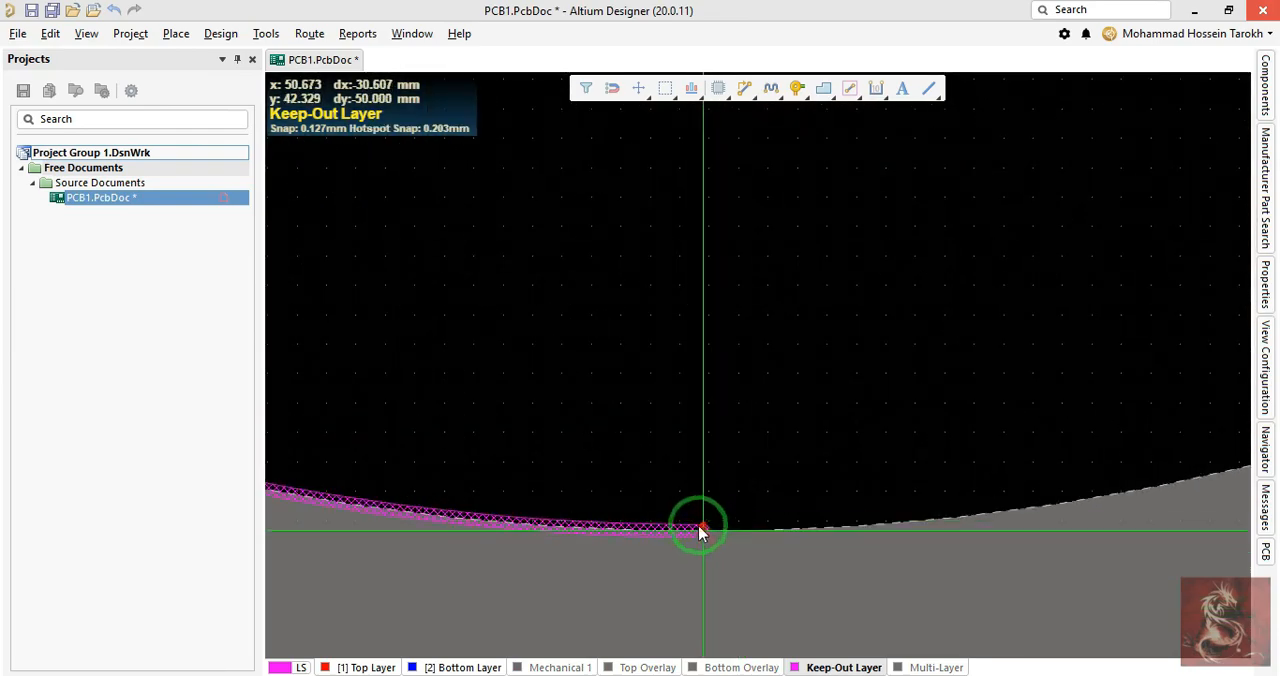
left_click(700, 528)
scroll(733, 385, "down", 8, "ctrl")
scroll(723, 390, "up", 6)
scroll(715, 392, "down", 1)
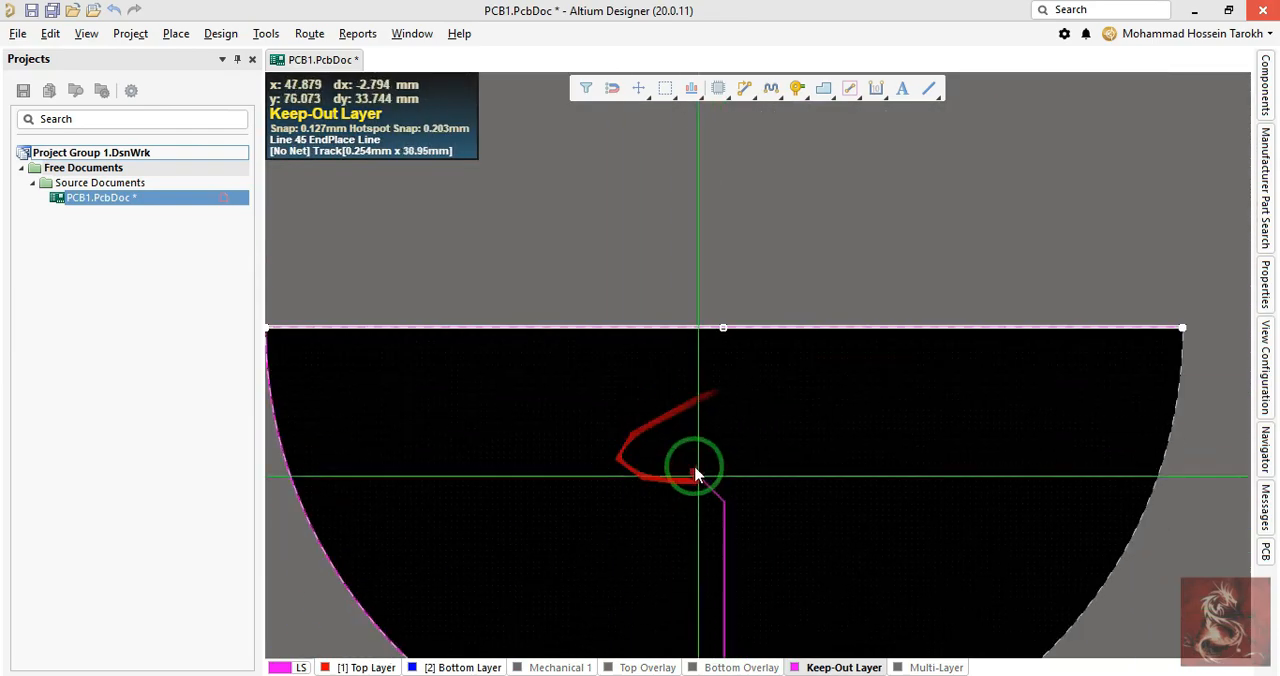
scroll(743, 377, "up", 5, "ctrl")
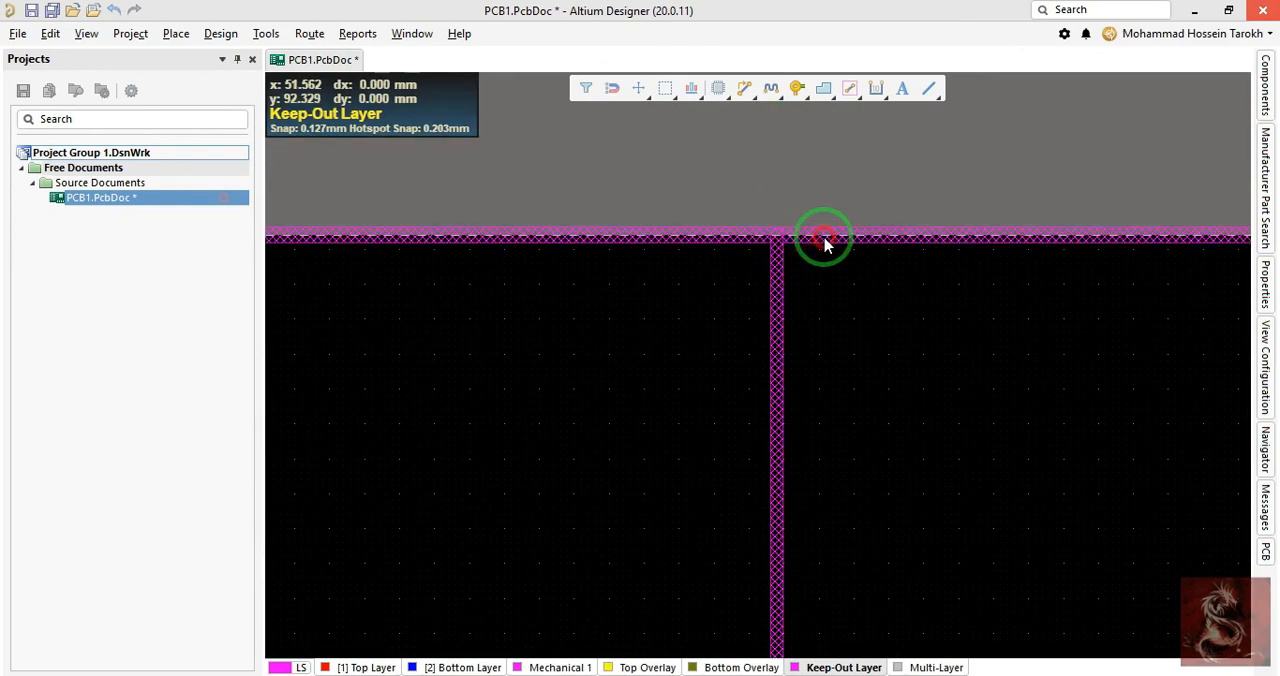
- Shorten the horizontal track by moving its right end to the upper end of the vertical track
scroll(840, 292, "down", 3, "ctrl")
scroll(979, 318, "down", 3, "ctrl")
right_click_drag(1003, 347, 552, 388)
left_click_drag(955, 294, 509, 420)
scroll(557, 355, "down", 2, "ctrl")
scroll(511, 421, "down", 2, "ctrl")
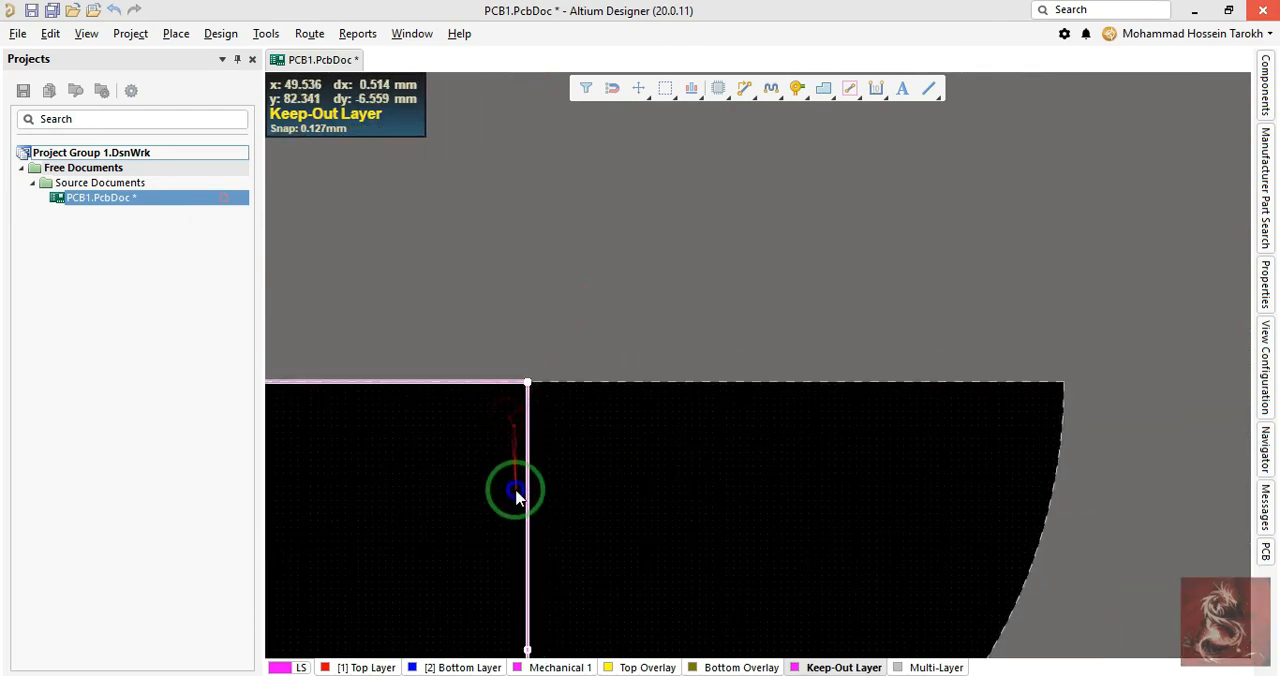
- Try to define the board shape from the two selected tracks using their external edges, and undo the attempt
right_click_drag(517, 491, 610, 382)
key("d")
key("s")
key("d")
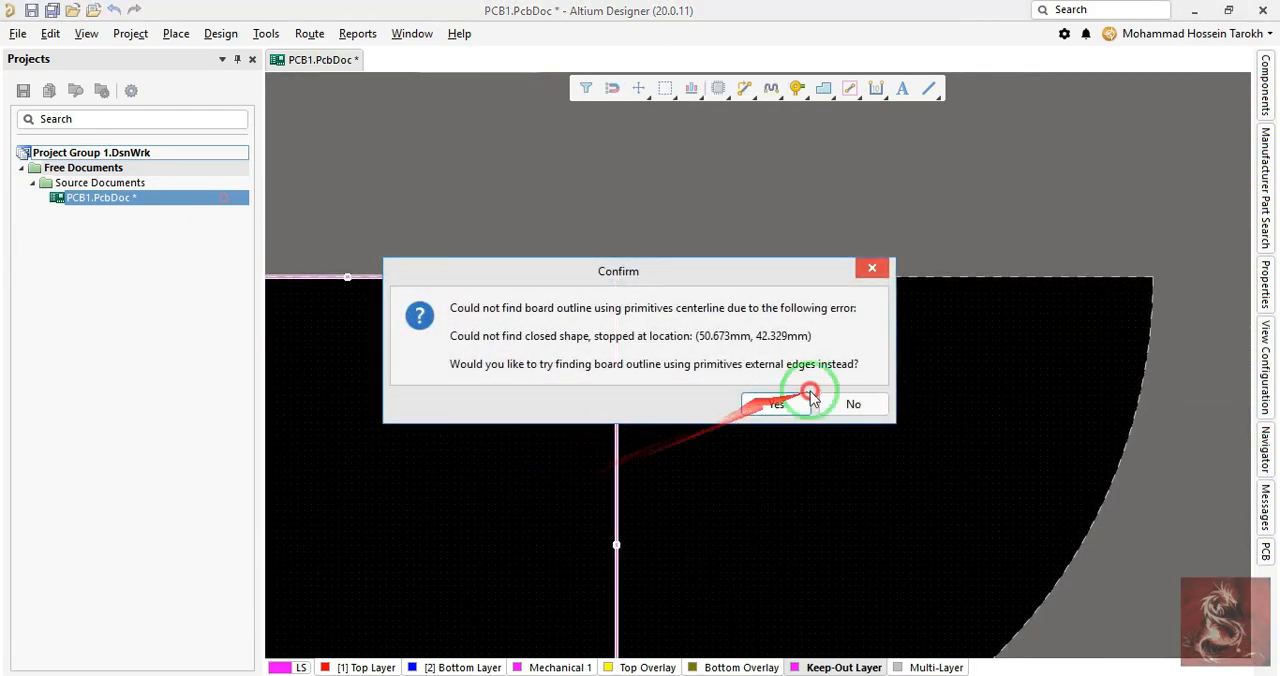
left_click(802, 402)
scroll(738, 495, "down", 2, "ctrl")
right_click_drag(687, 510, 756, 361)
key("ctrl+z")
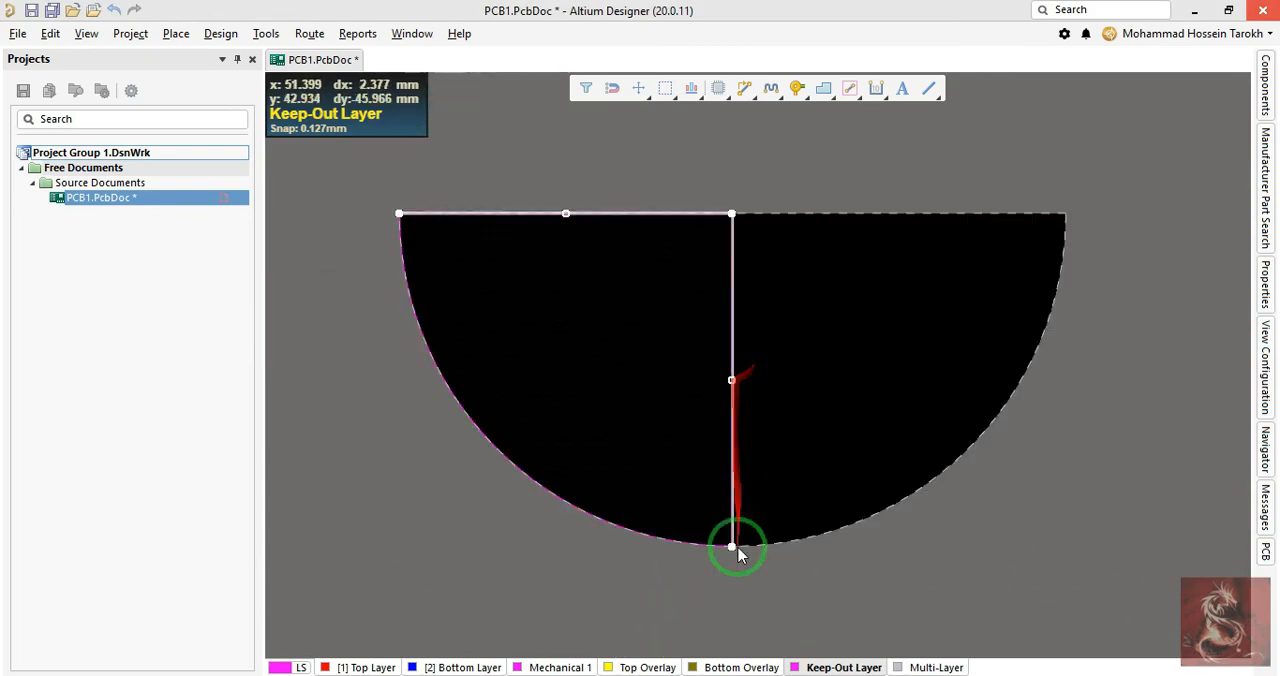
- Set the vertical keep-out track's width to 0.3 mm
scroll(733, 572, "up", 2, "ctrl")
scroll(733, 515, "up", 4, "ctrl")
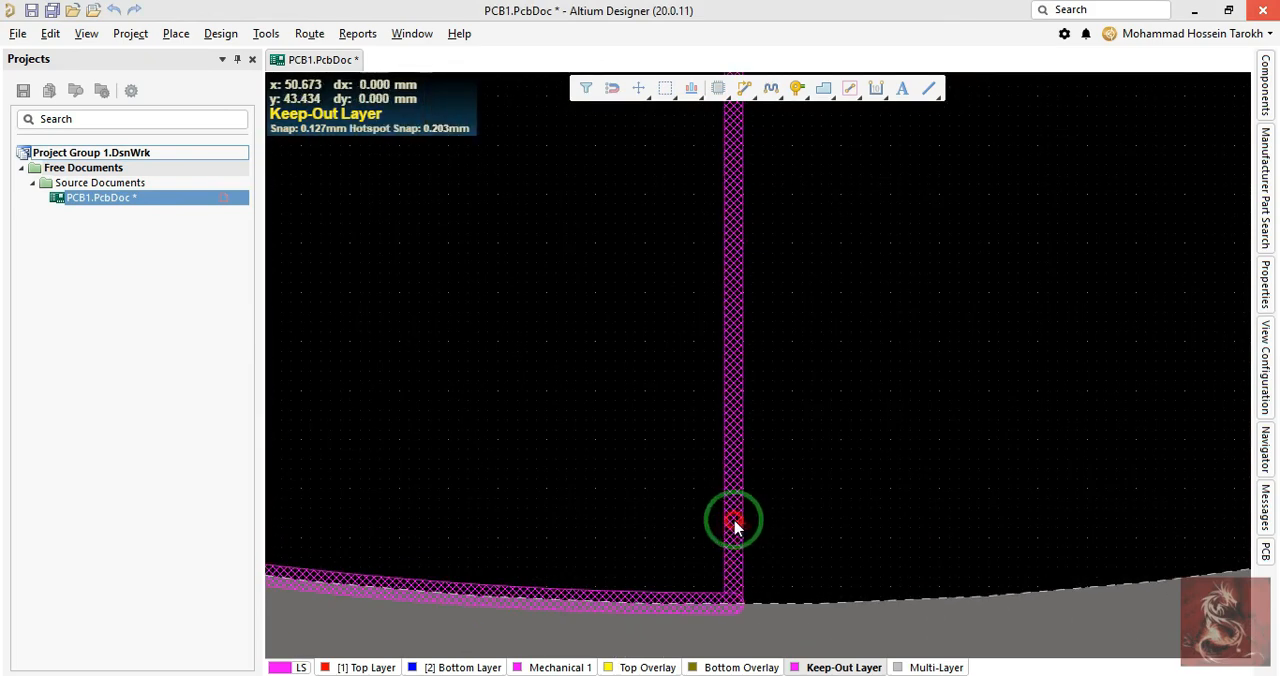
double_click(735, 527)
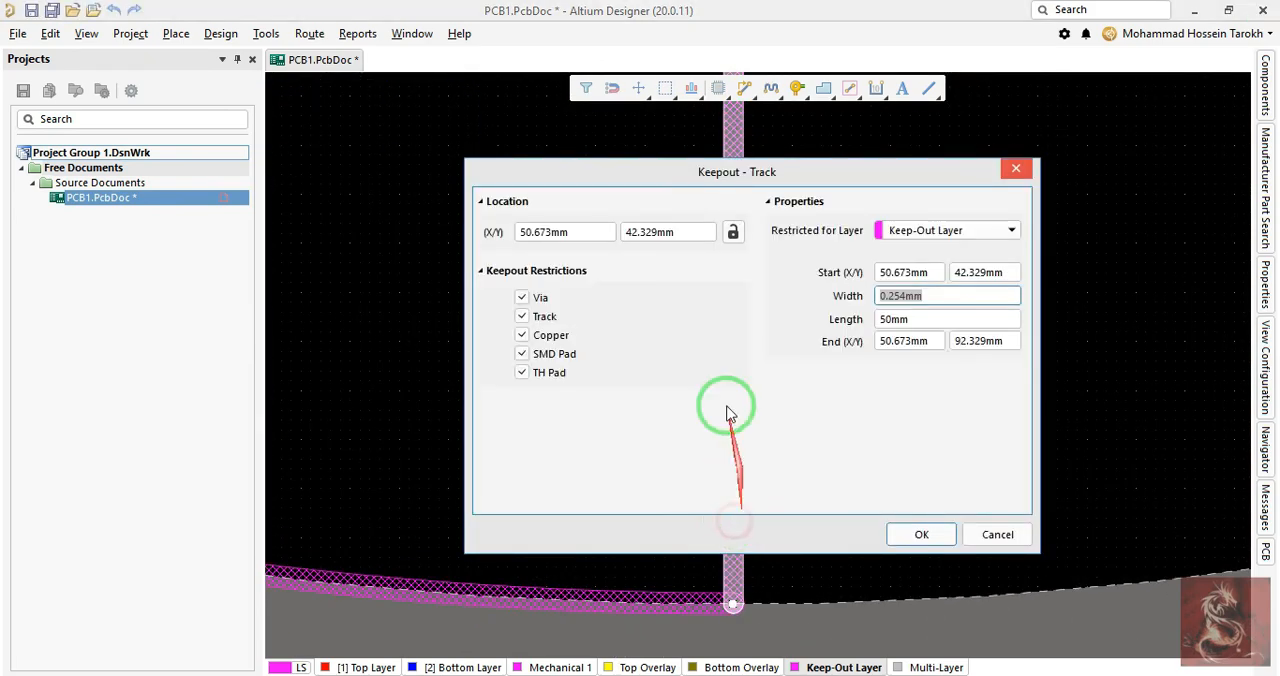
left_click(934, 295)
type(".3")
key("Return")
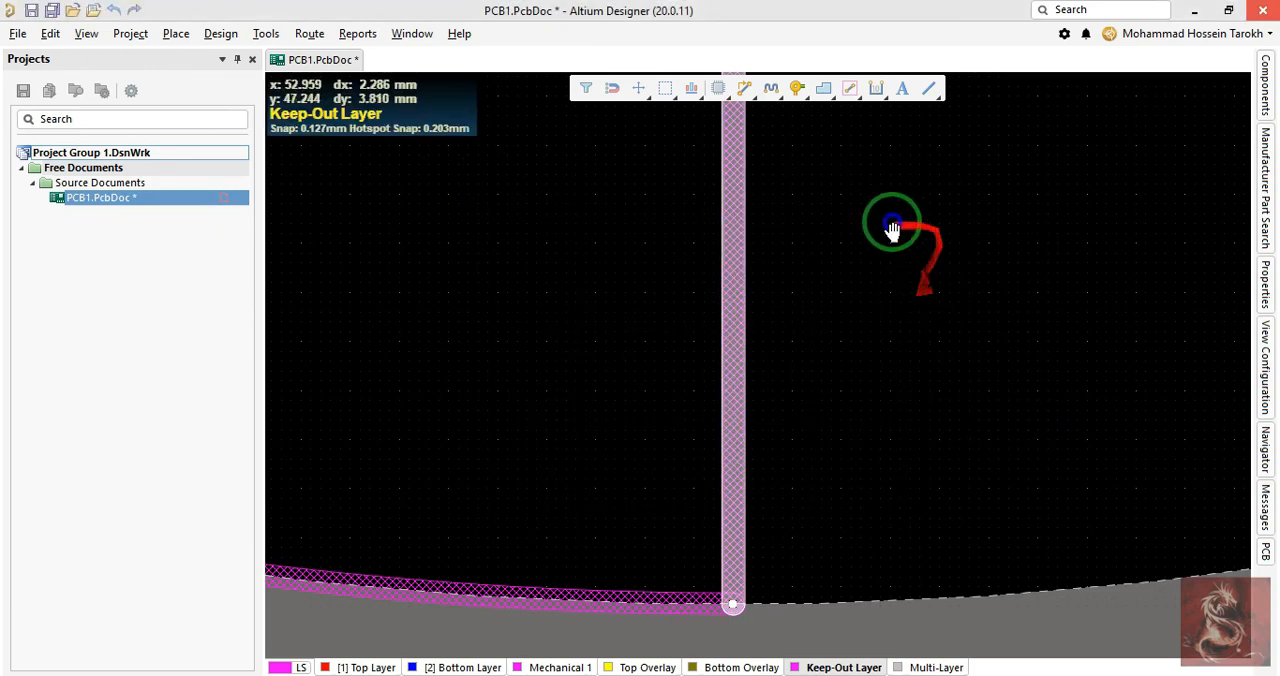
- Define the board shape from all the quarter-circle outline objects, then check it in 3D and go back to 2D
scroll(893, 229, "down", 6, "ctrl")
right_click_drag(893, 229, 919, 407)
scroll(920, 268, "up", 6, "ctrl")
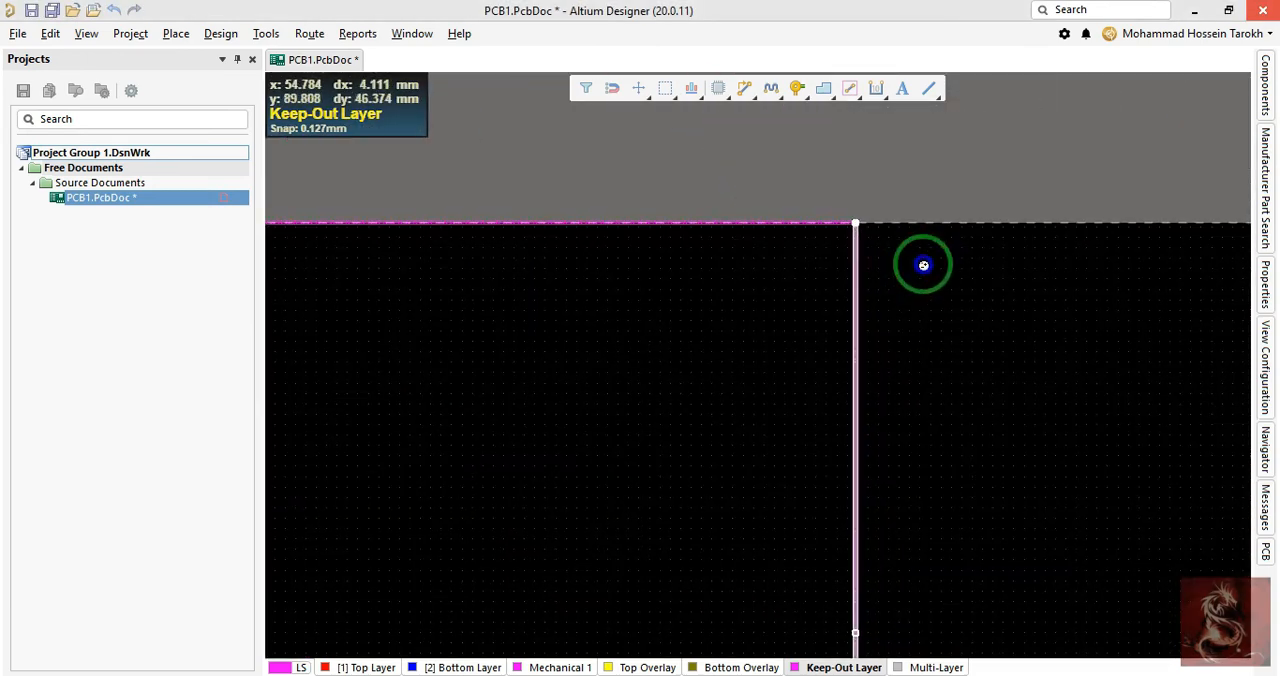
key("ctrl+a")
key("d")
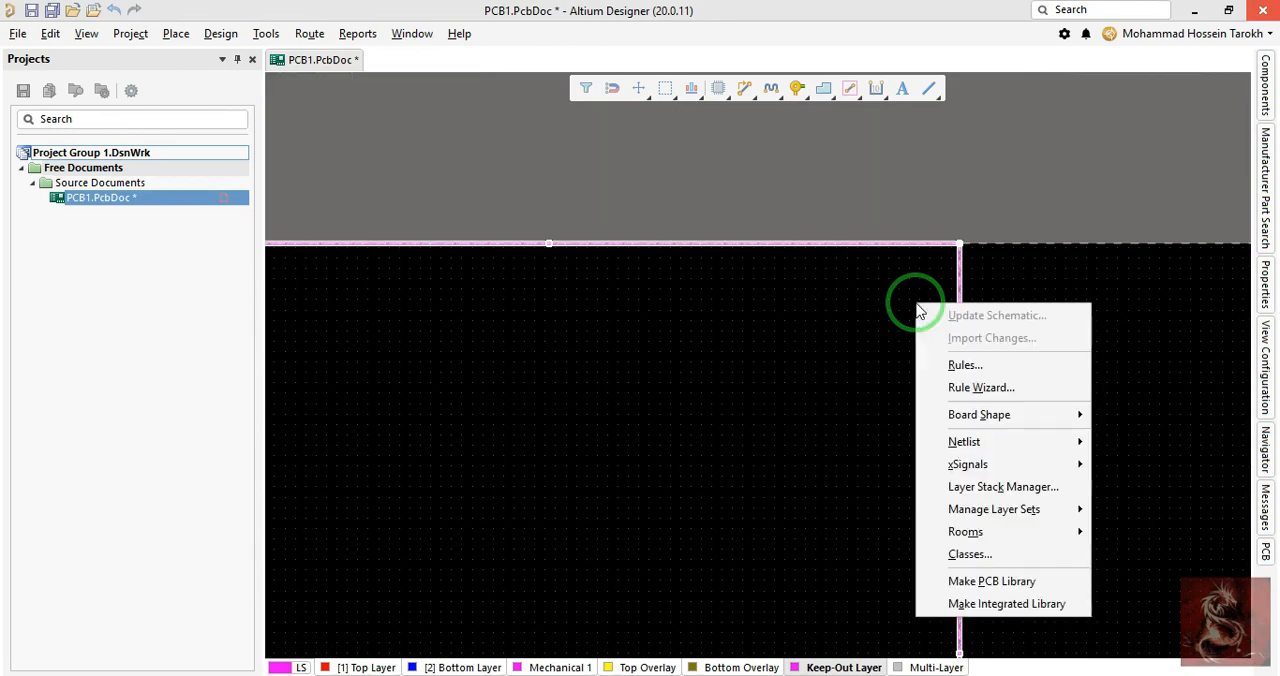
key("s")
key("d")
right_click_drag(880, 328, 877, 286)
scroll(877, 287, "down", 4, "ctrl")
left_click(877, 294)
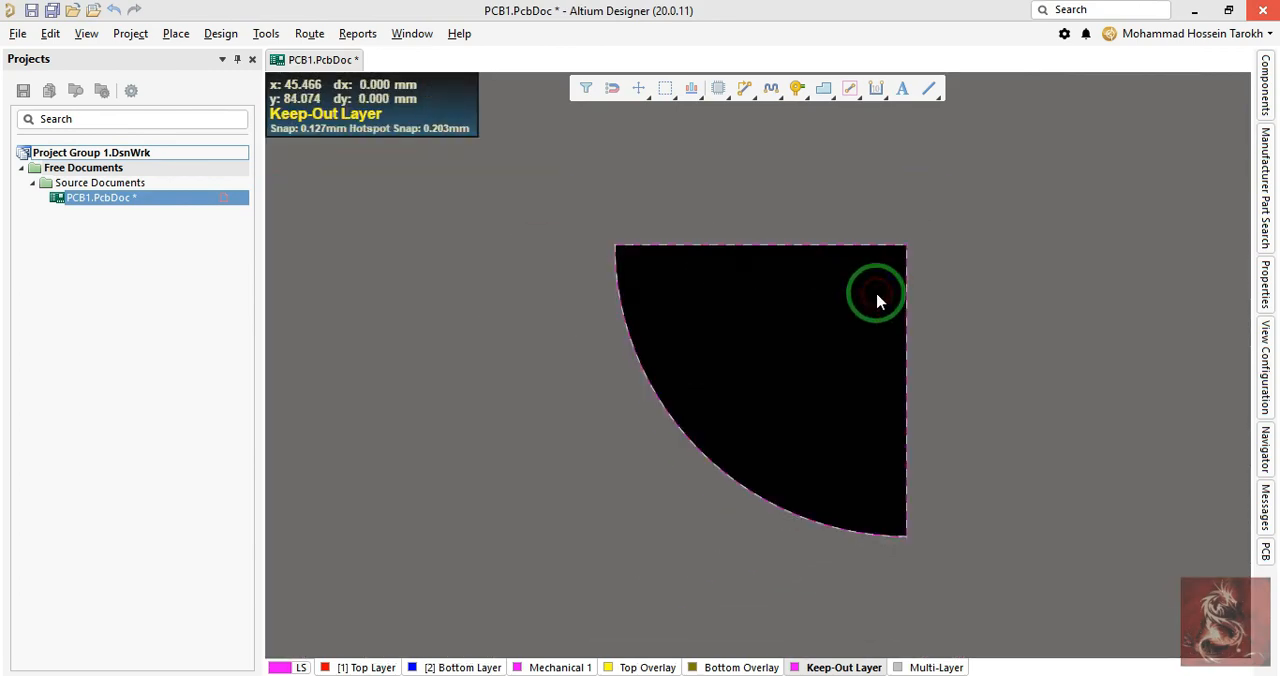
key("3")
key("2")
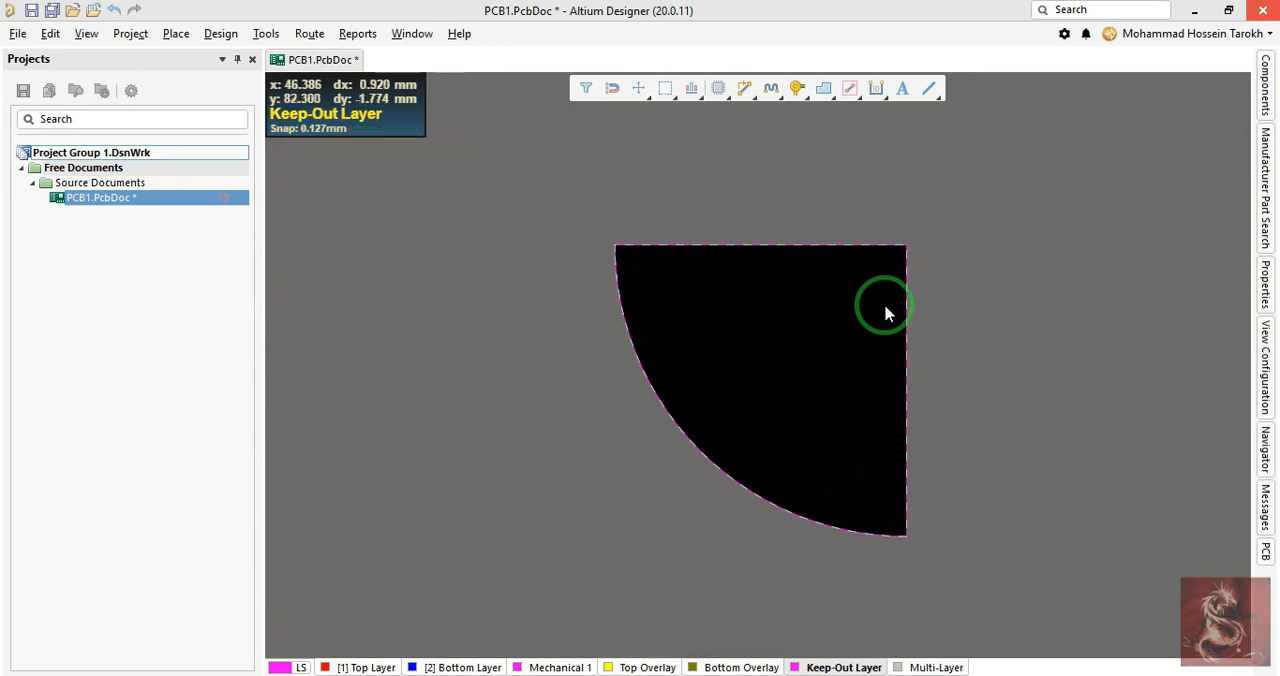
- Delete the horizontal and vertical keep-out tracks of the quarter-circle outline
scroll(886, 309, "up", 3, "ctrl")
left_click_drag(960, 178, 782, 292)
key("Delete")
- Set the remaining keep-out arc's start angle to 0 and its end angle to 150
right_click_drag(842, 433, 783, 214)
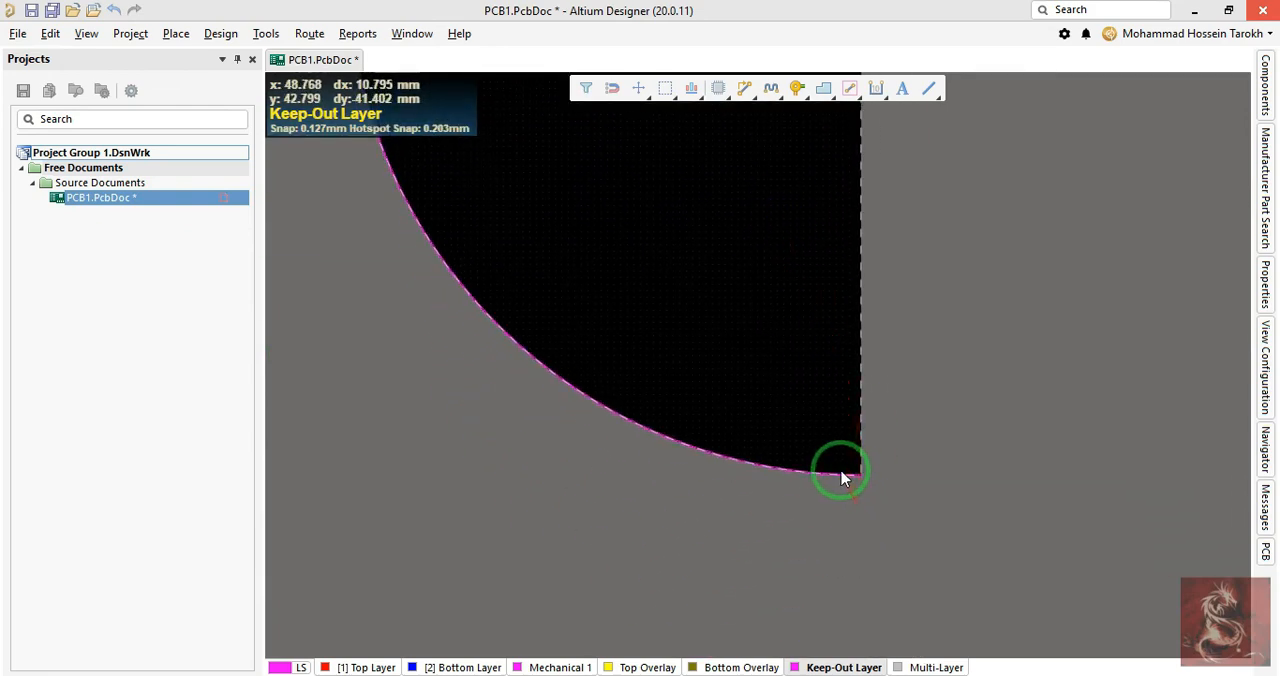
double_click(845, 480)
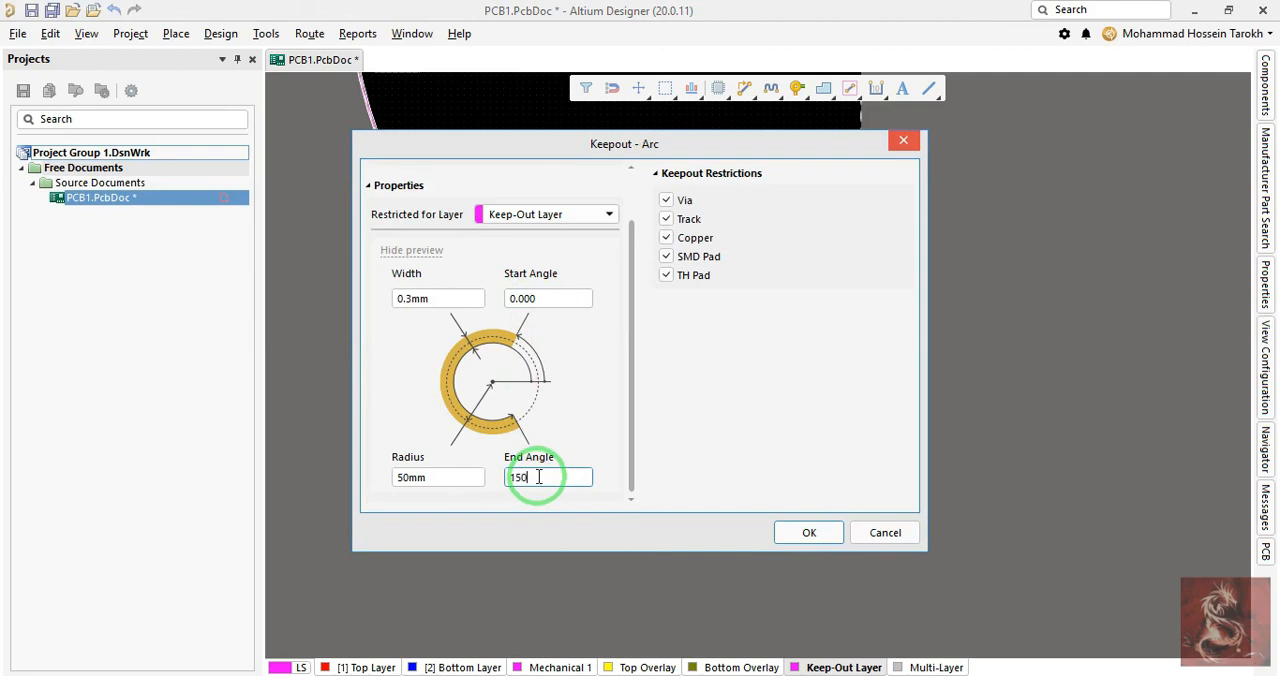
left_click(809, 532)
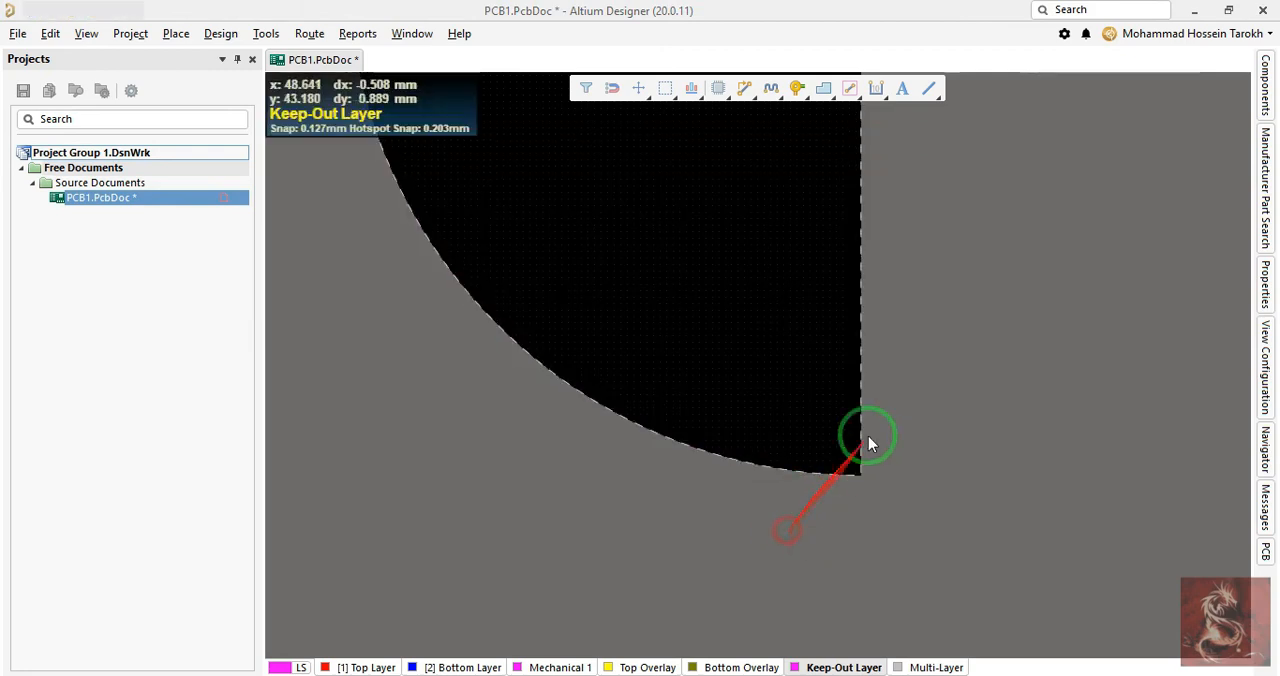
right_click_drag(818, 266, 754, 533)
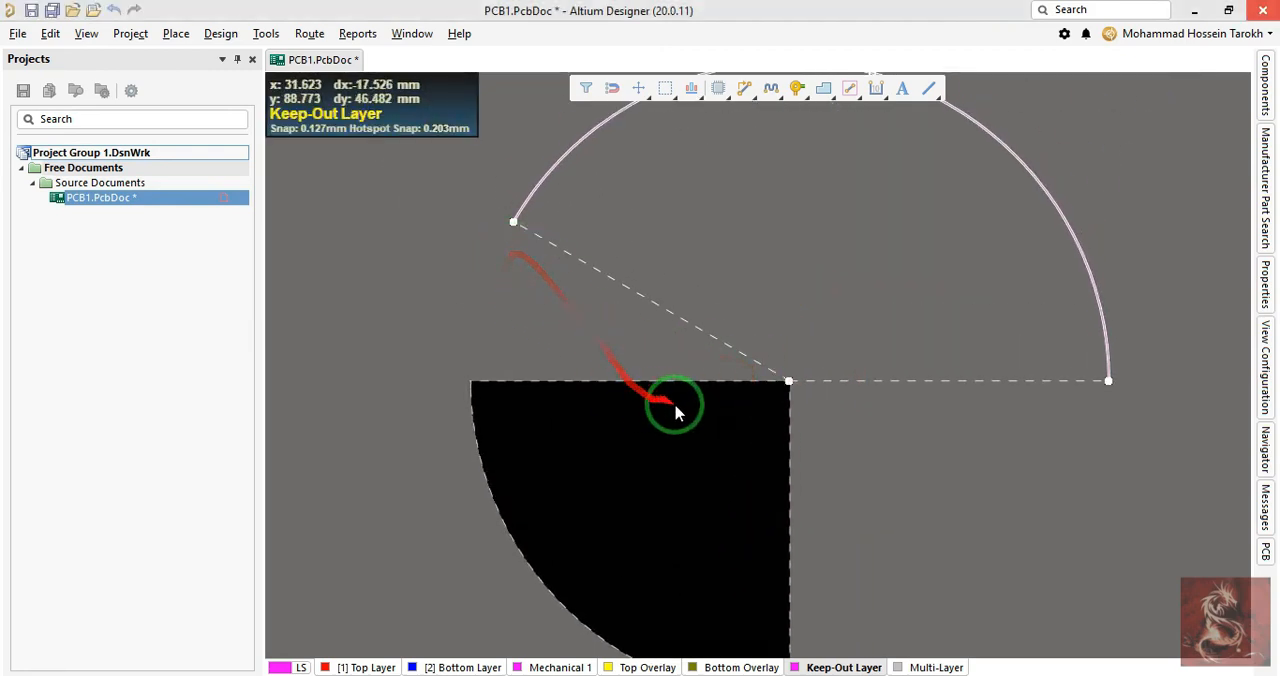
scroll(1029, 389, "up", 5, "ctrl")
right_click_drag(1094, 411, 1091, 468)
scroll(1091, 467, "down", 4, "ctrl")
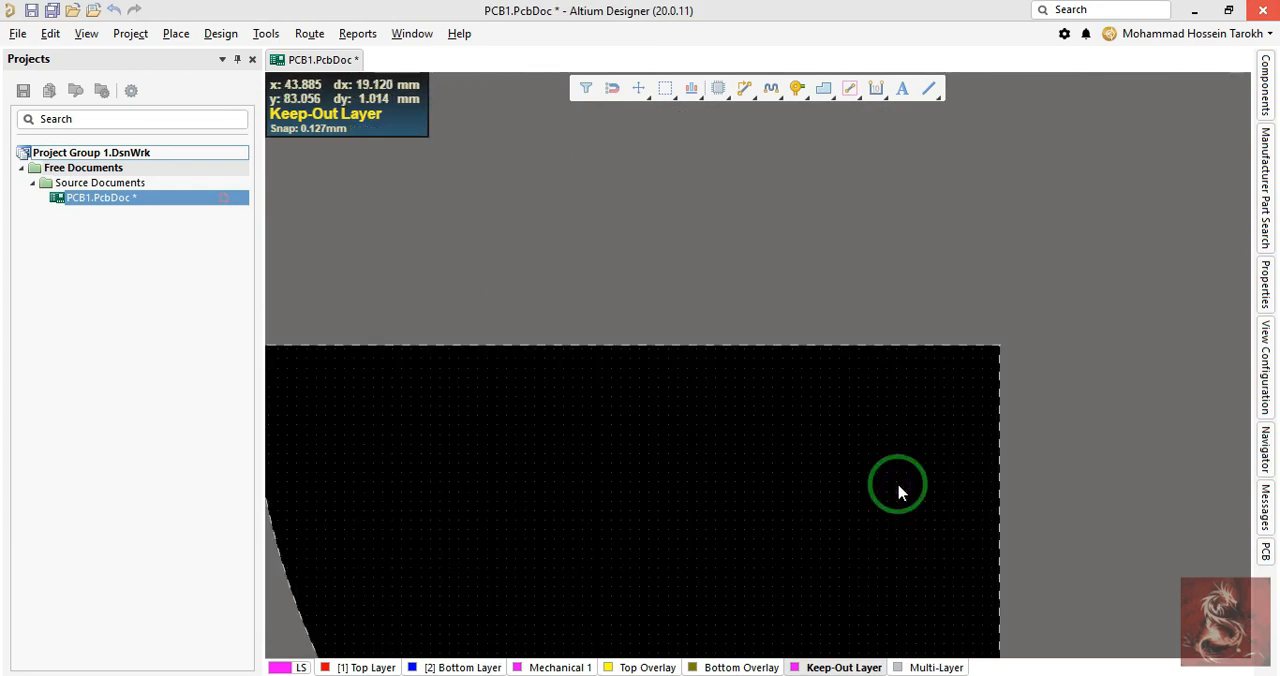
right_click_drag(863, 515, 874, 411)
scroll(943, 443, "down", 1, "ctrl")
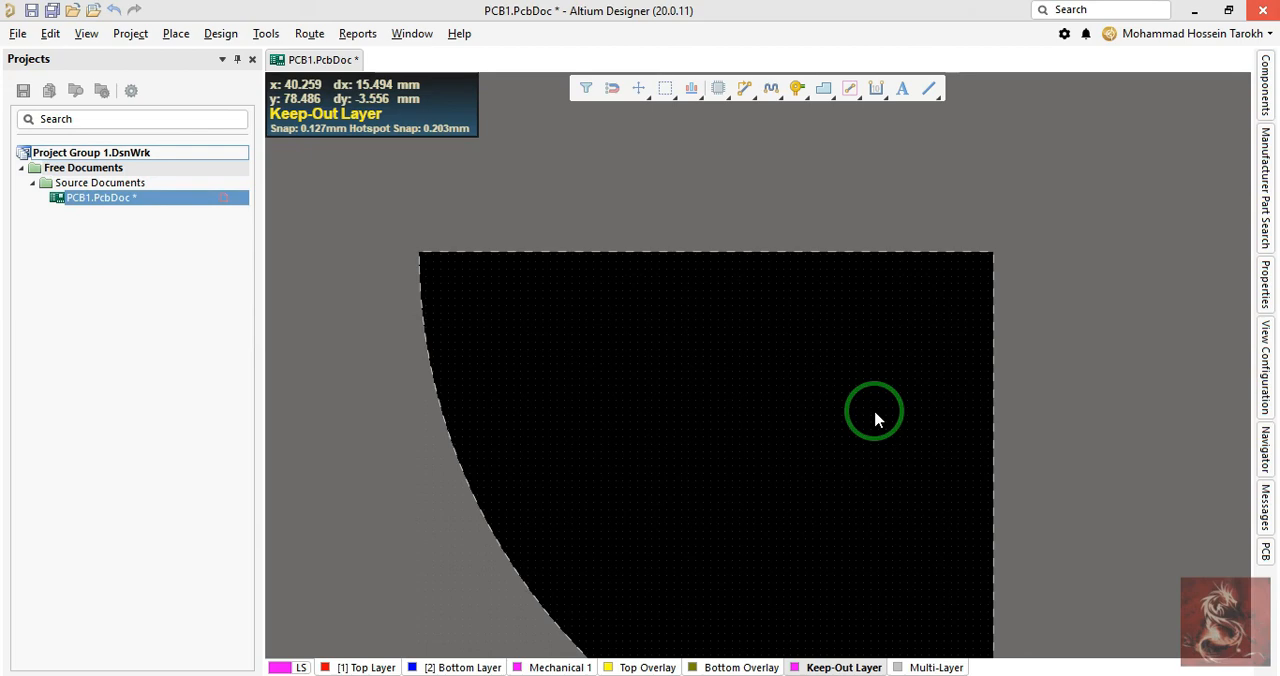
right_click_drag(849, 457, 820, 414)
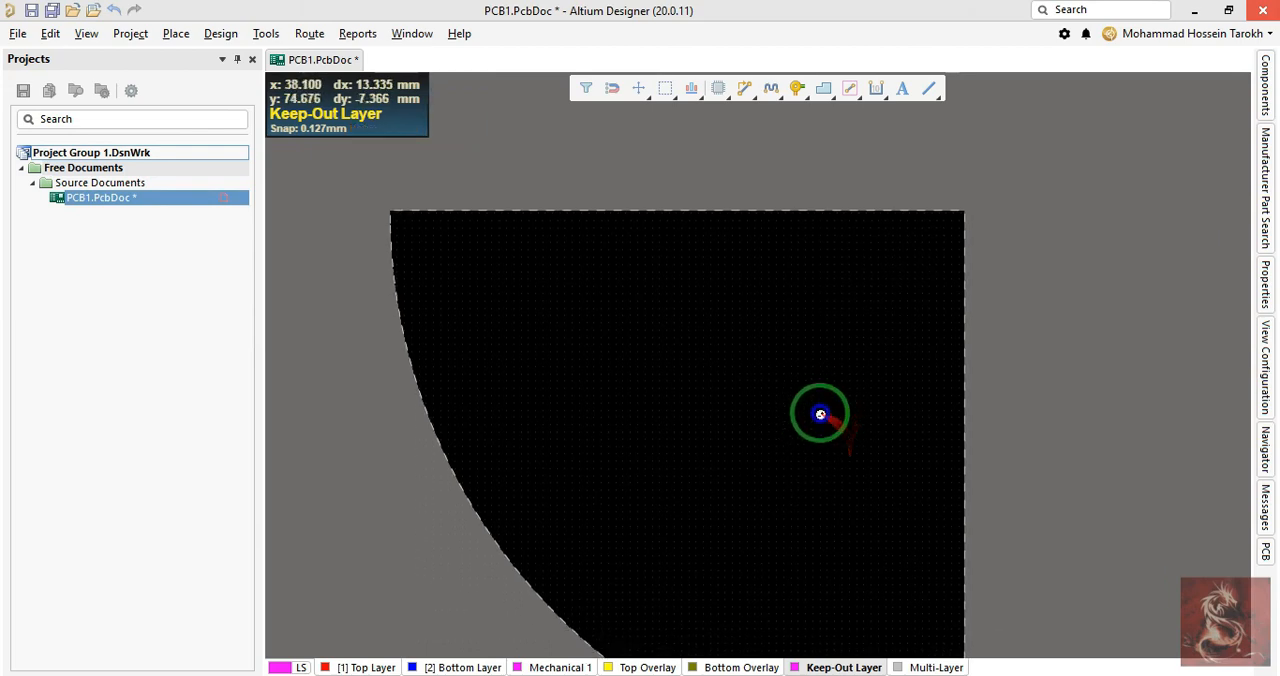
middle_click_drag(820, 414, 820, 417)
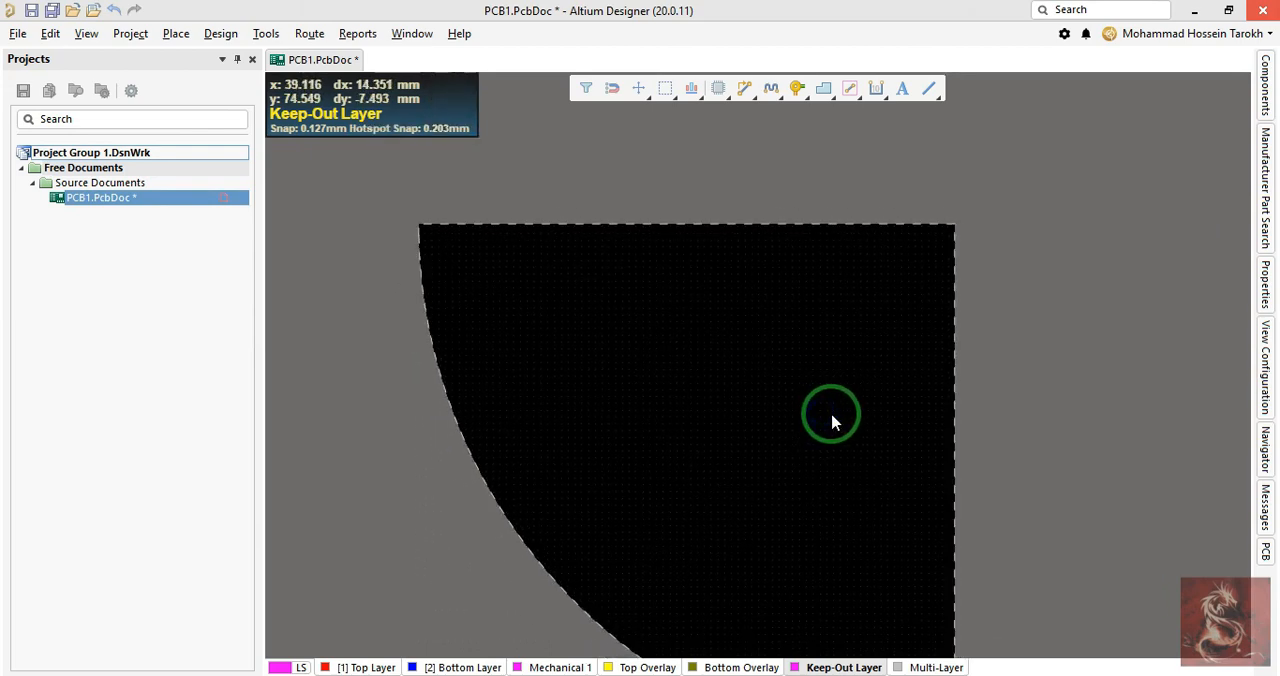